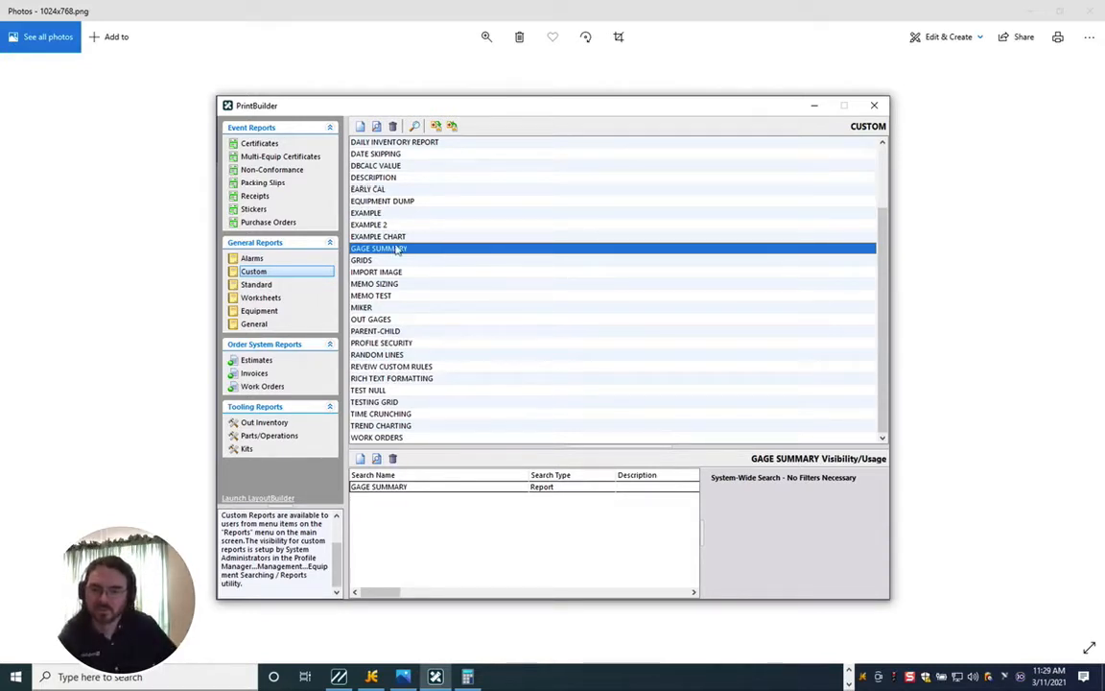
# Add a custom template named "GAGE SUMMARY - EXCEL" cloned from GAGE SUMMARY, with the check-in note "asdf".
pyautogui.click(360, 125)
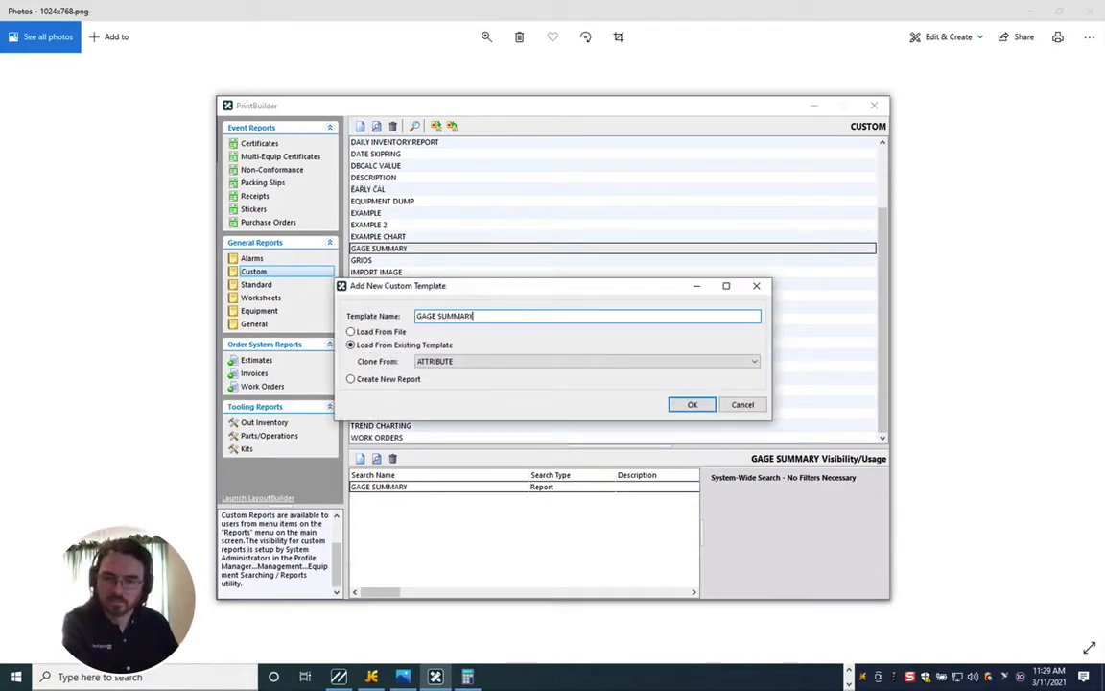
pyautogui.write('GAGE SUMMARY - EXCEL')
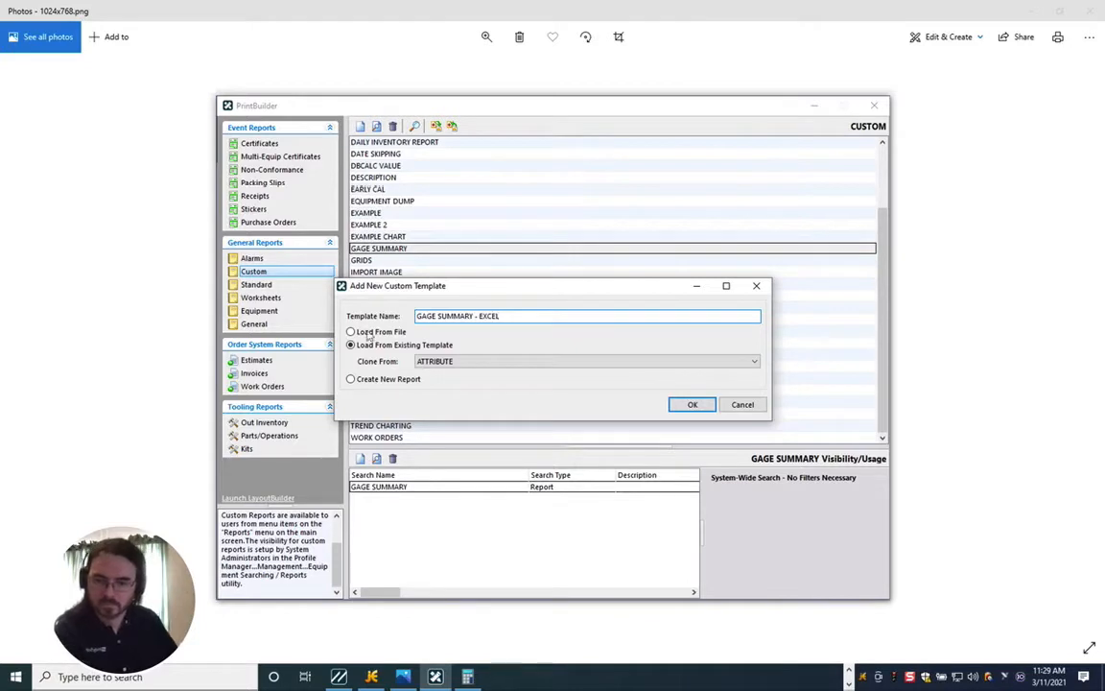
pyautogui.click(446, 361)
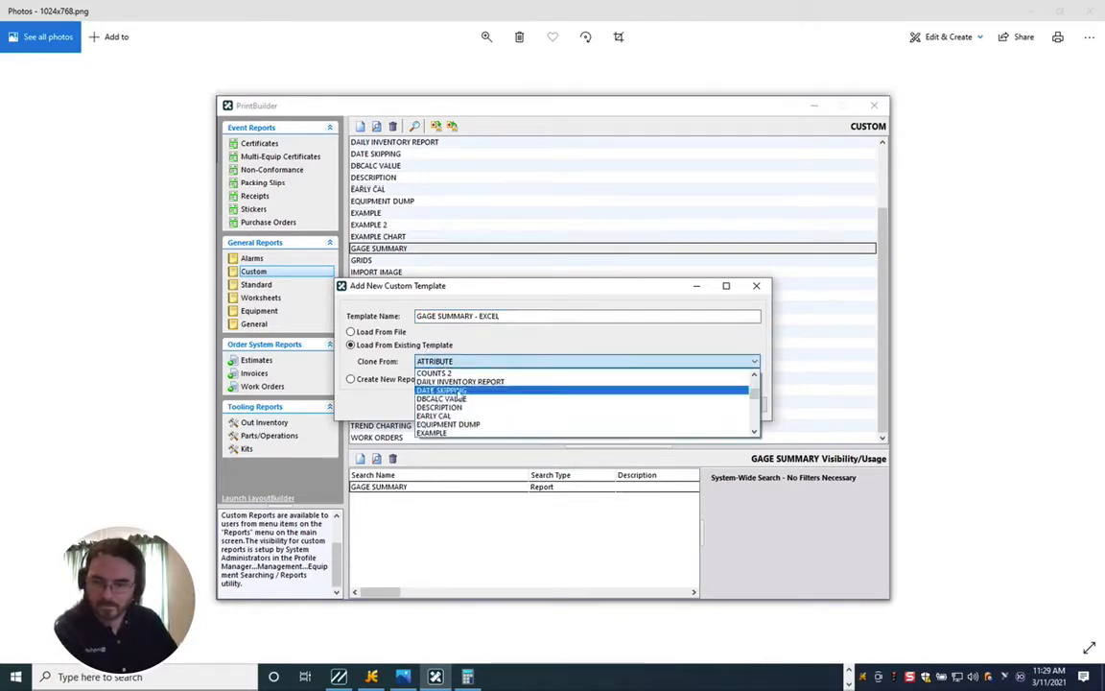
pyautogui.scroll(-3, 458, 403)
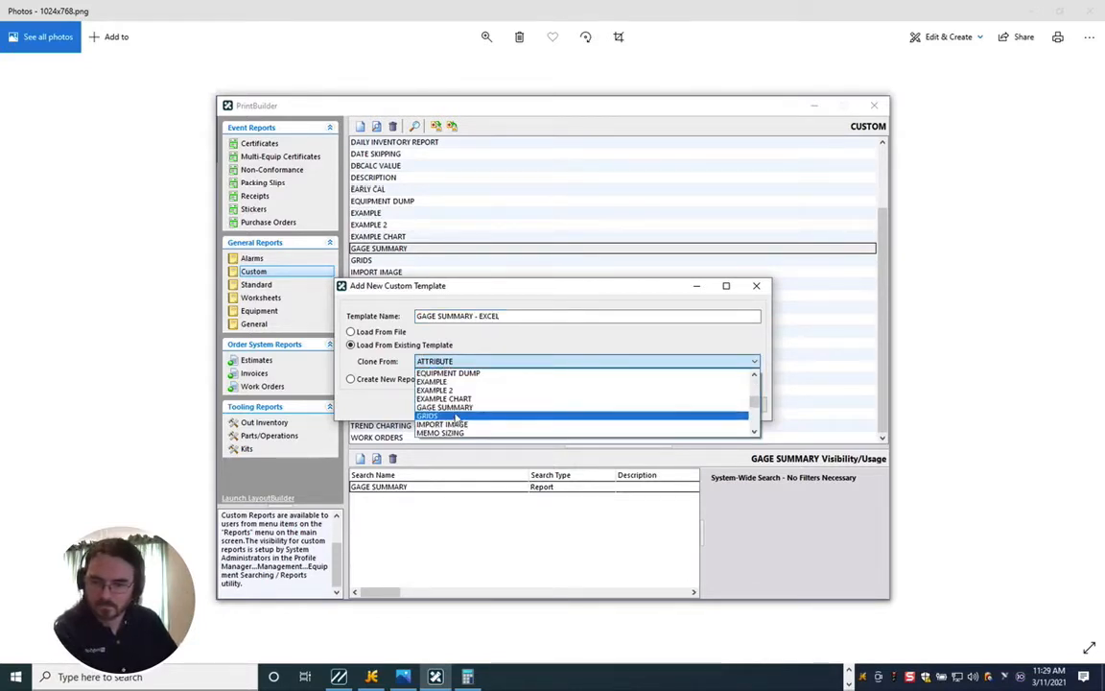
pyautogui.click(459, 416)
pyautogui.click(696, 403)
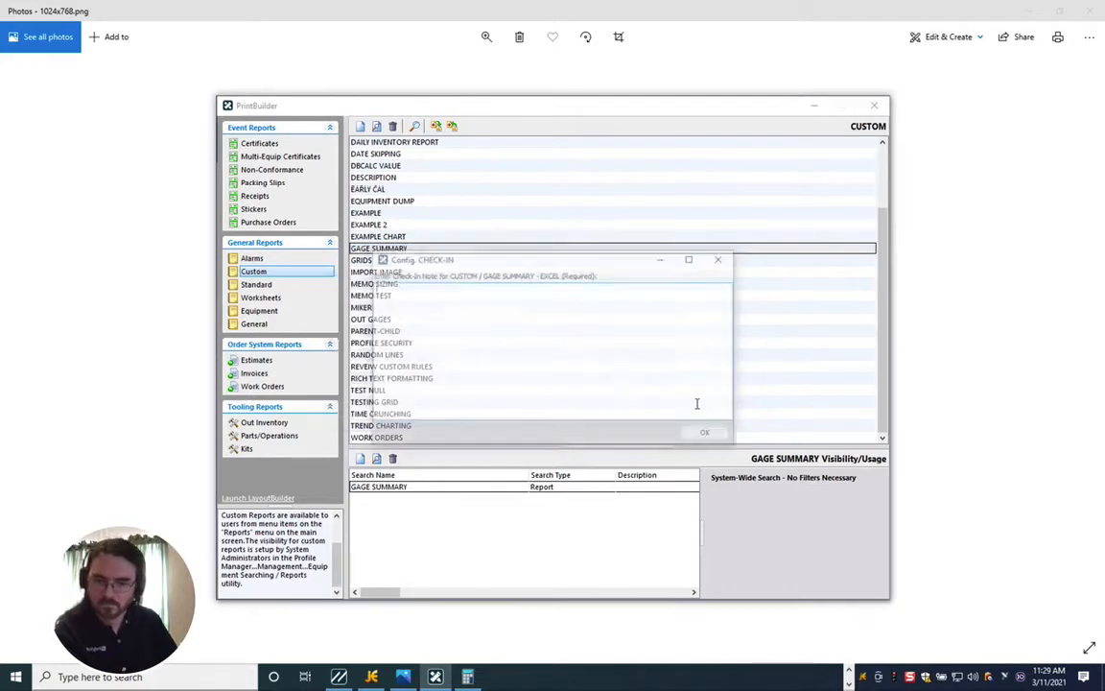
pyautogui.write('asdf')
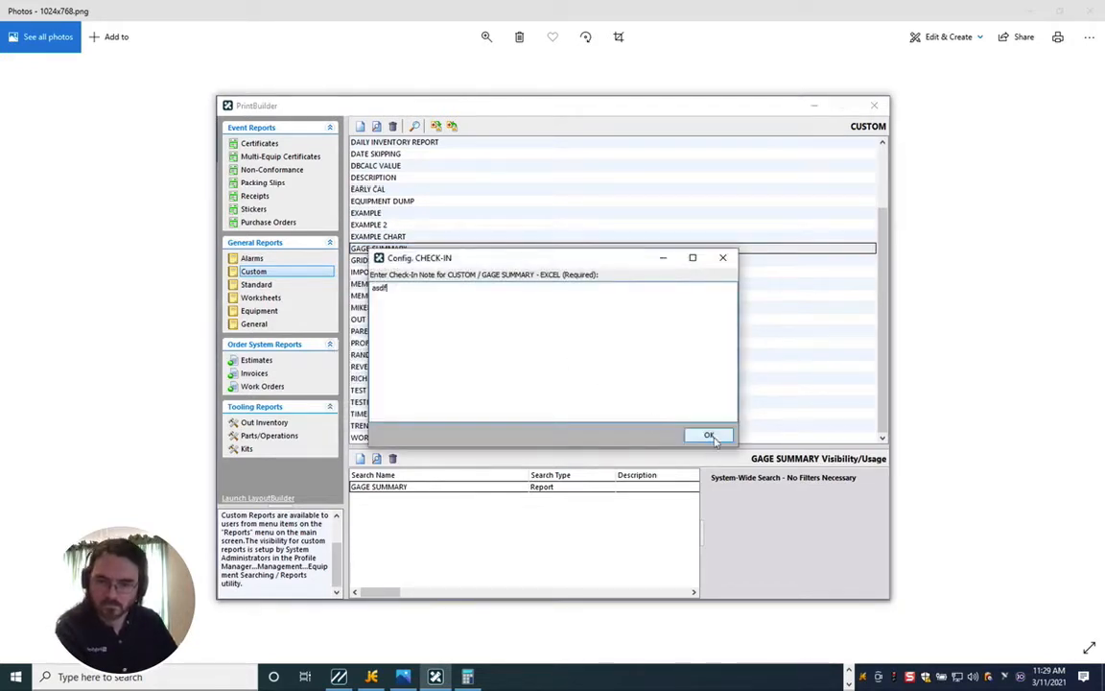
pyautogui.click(709, 435)
# Open the GAGE SUMMARY - EXCEL template in the report designer and preview its two-row layout, then return to the design.
pyautogui.click(419, 343)
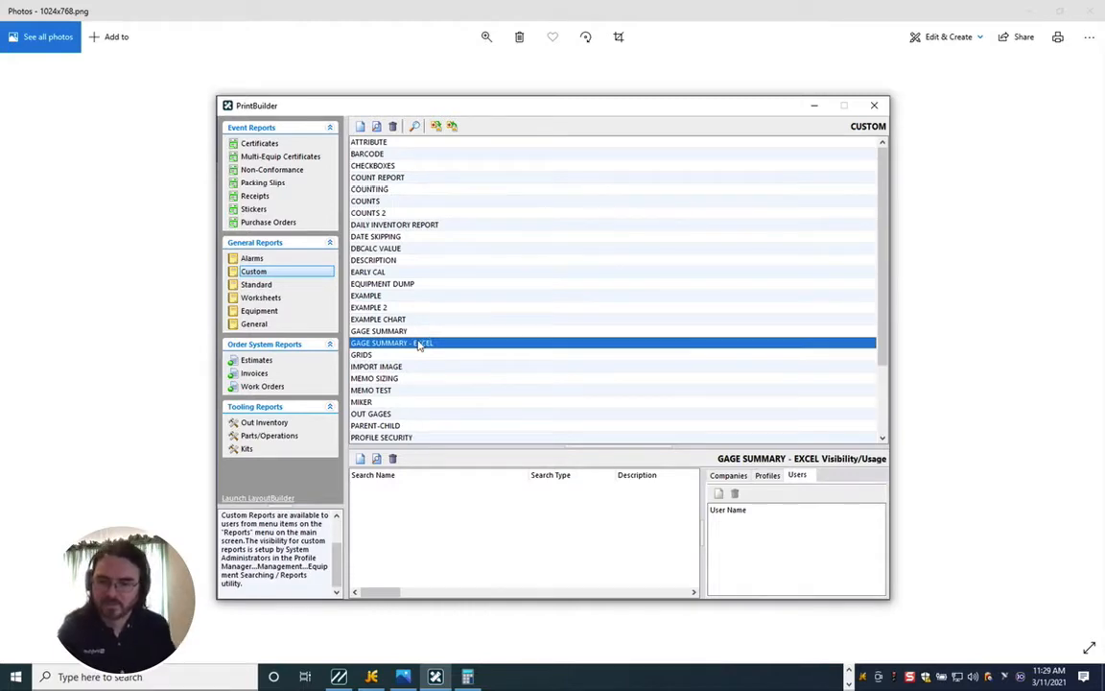
pyautogui.doubleClick(419, 344)
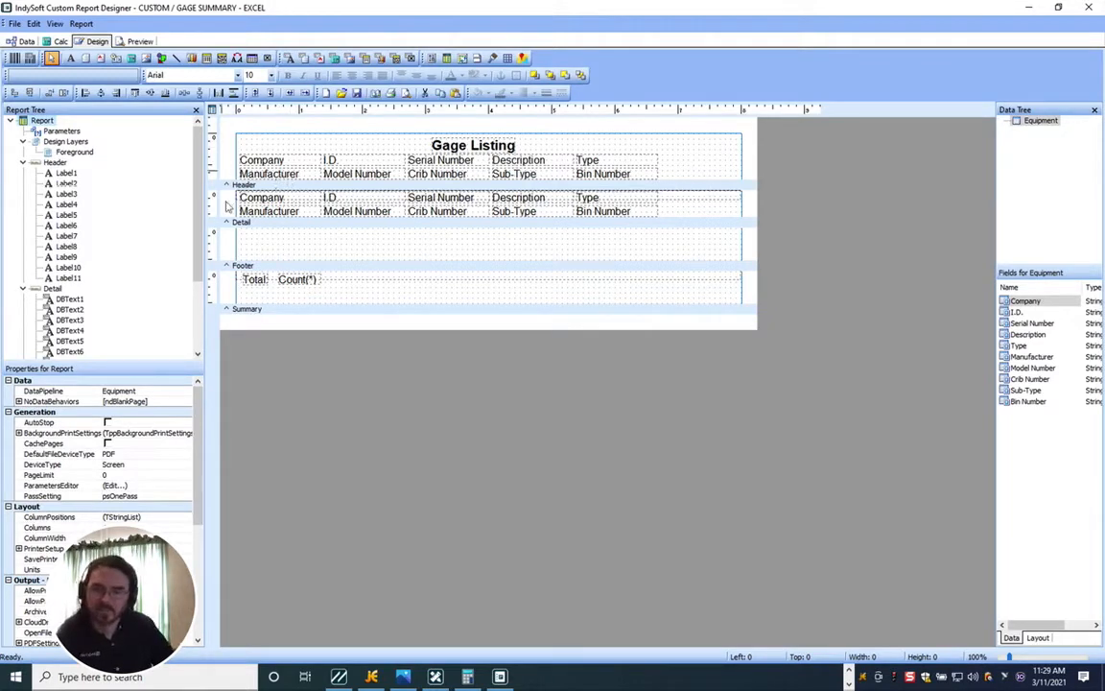
pyautogui.click(126, 42)
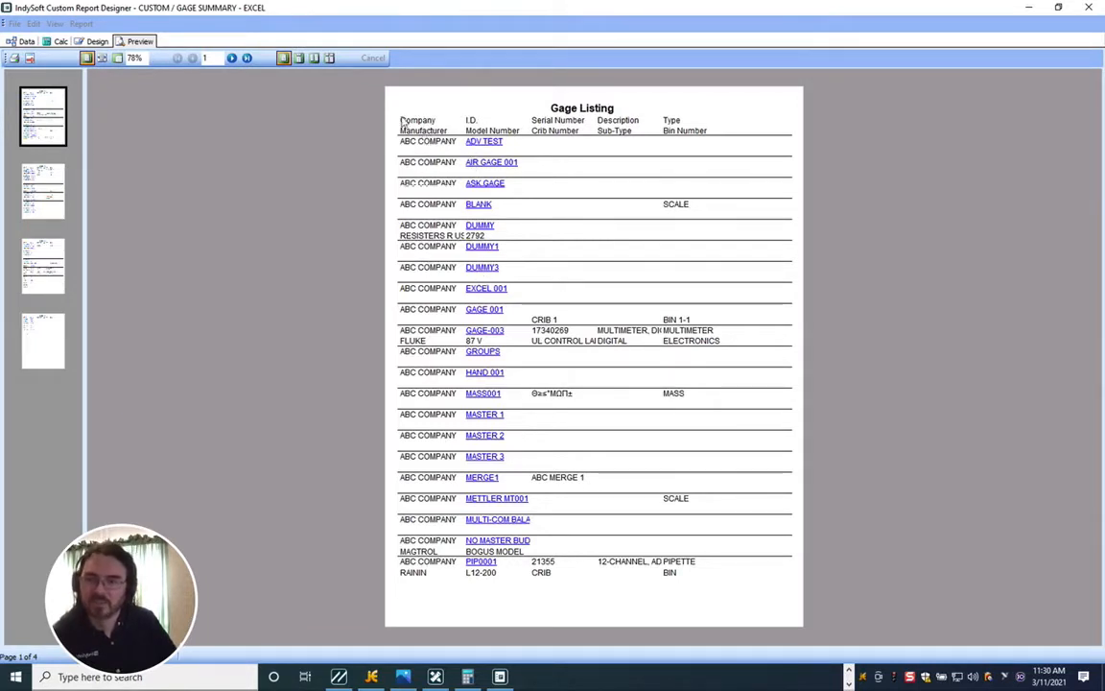
pyautogui.click(96, 41)
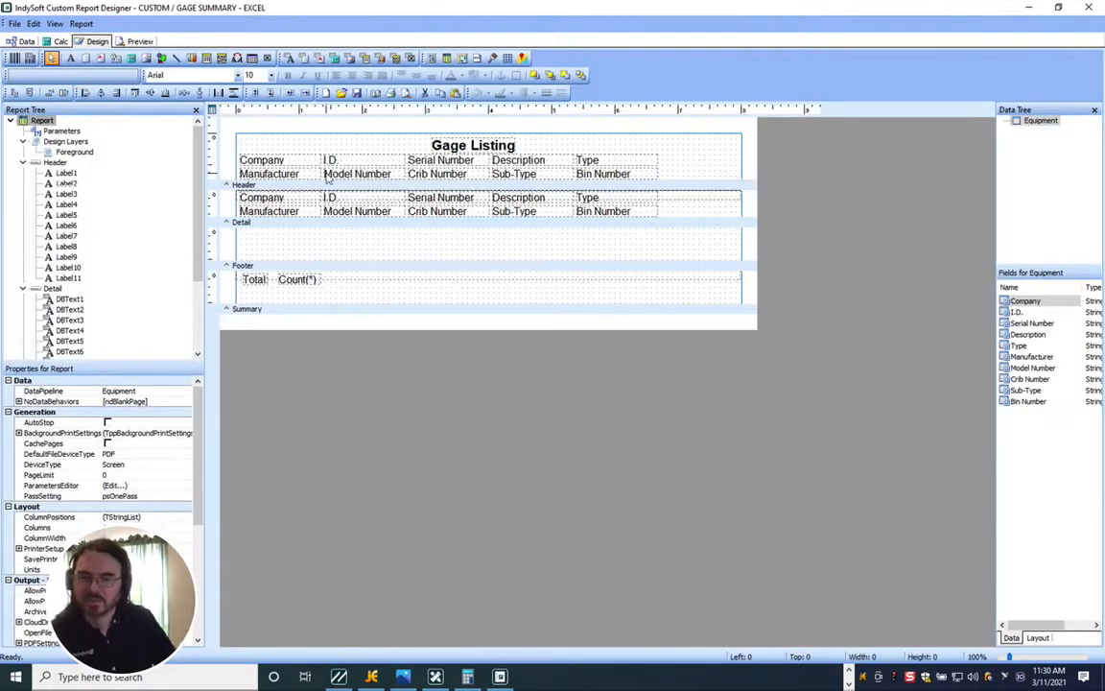
# Set the report's paper width to 17 in the page setup.
pyautogui.click(15, 24)
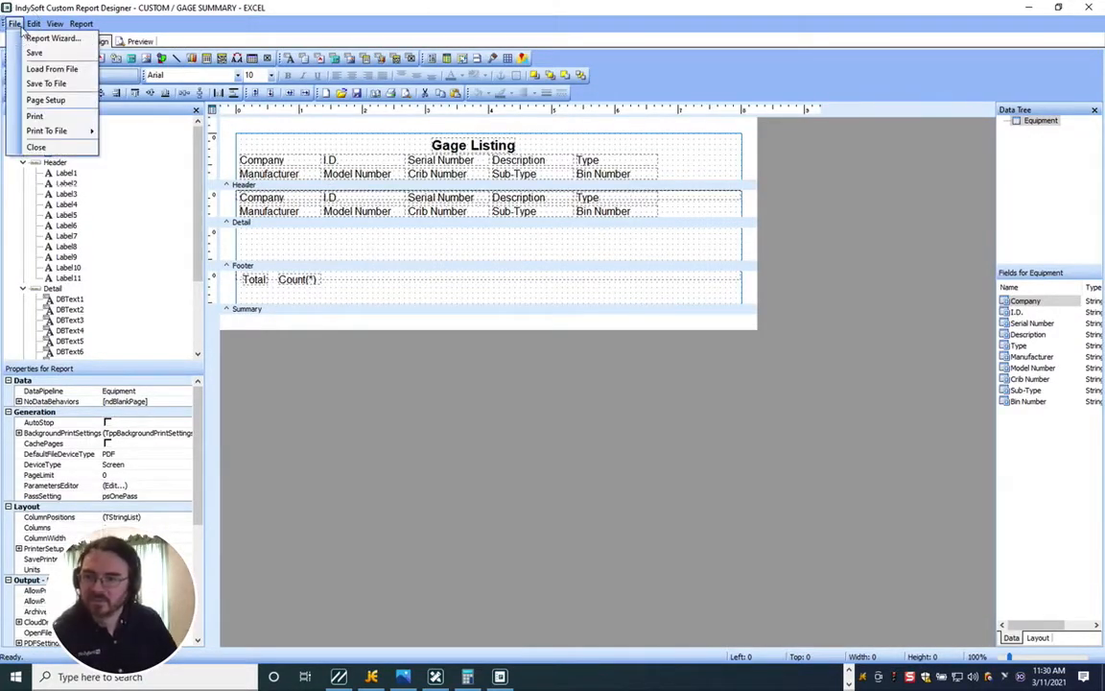
pyautogui.click(44, 100)
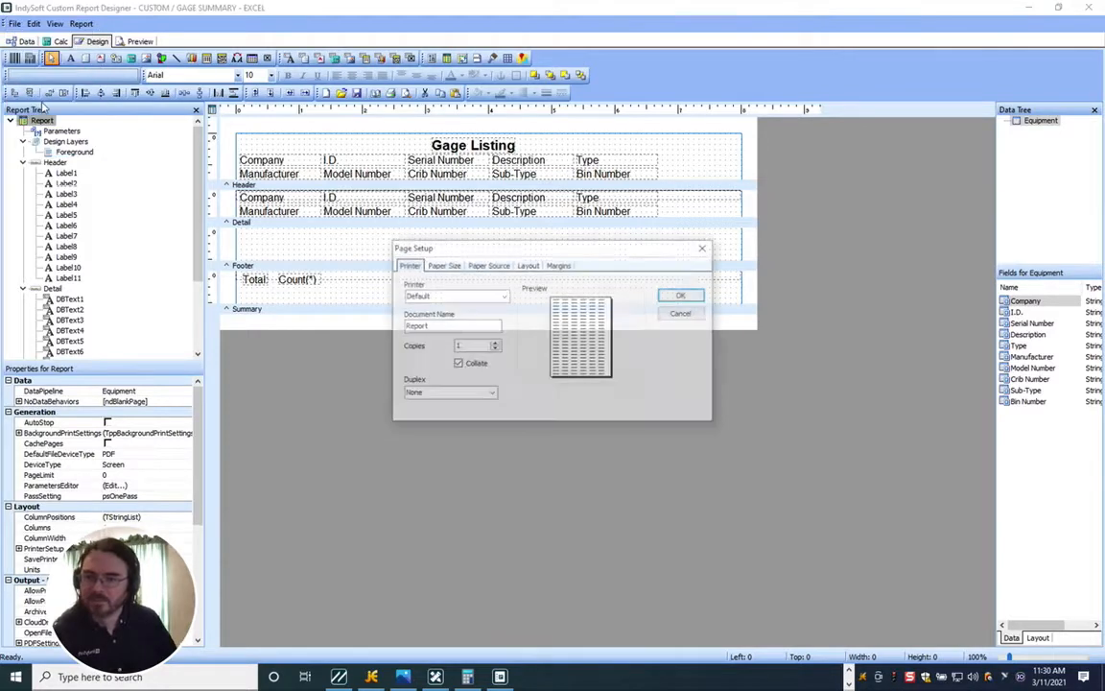
pyautogui.click(444, 265)
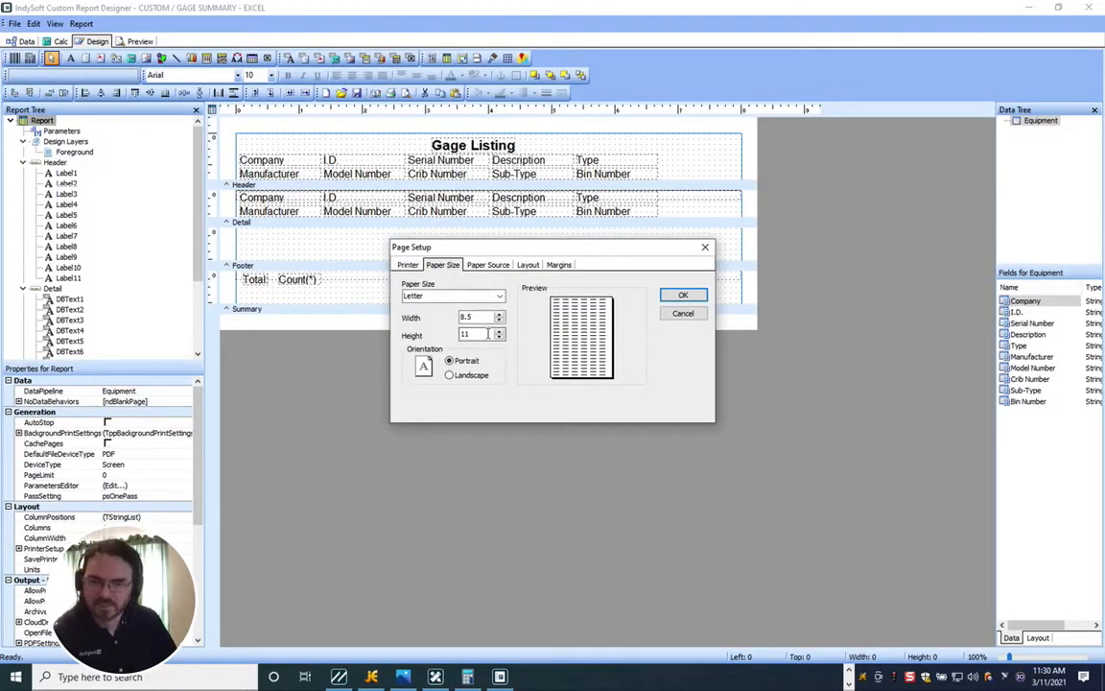
pyautogui.moveTo(486, 316); pyautogui.dragTo(441, 318)
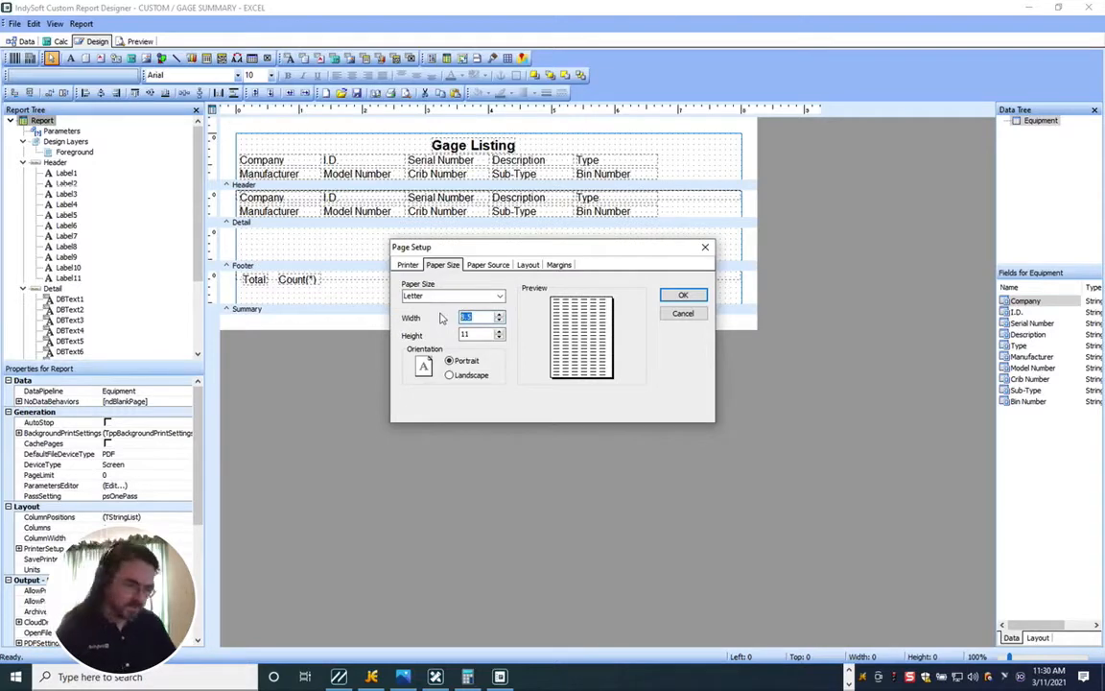
pyautogui.write('17')
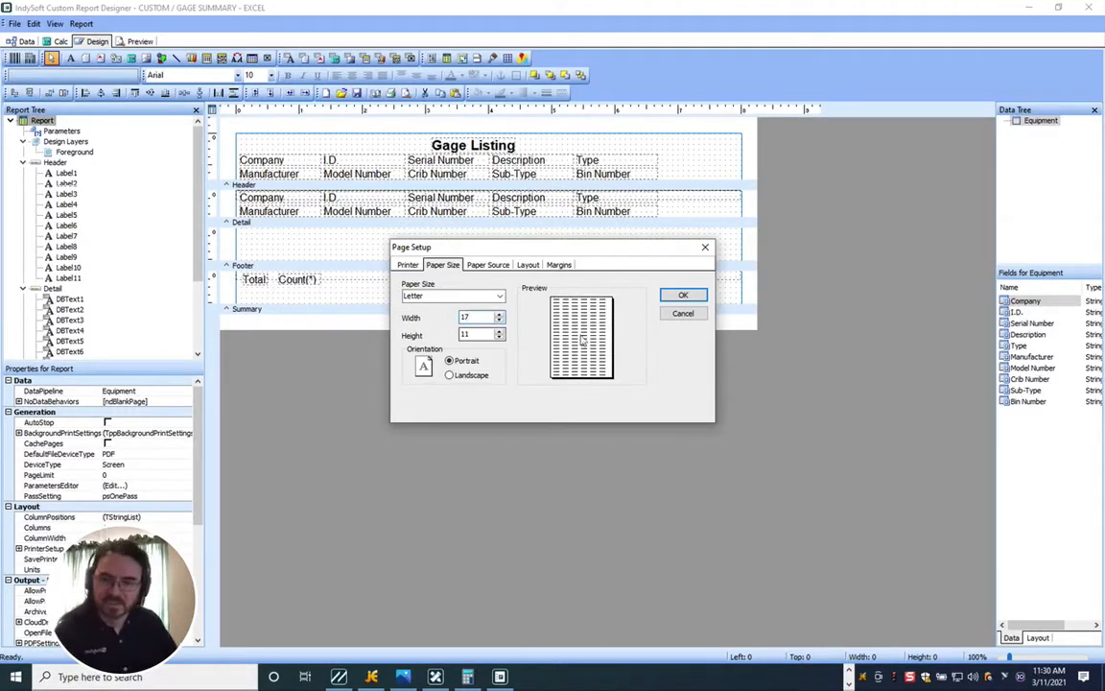
pyautogui.click(680, 296)
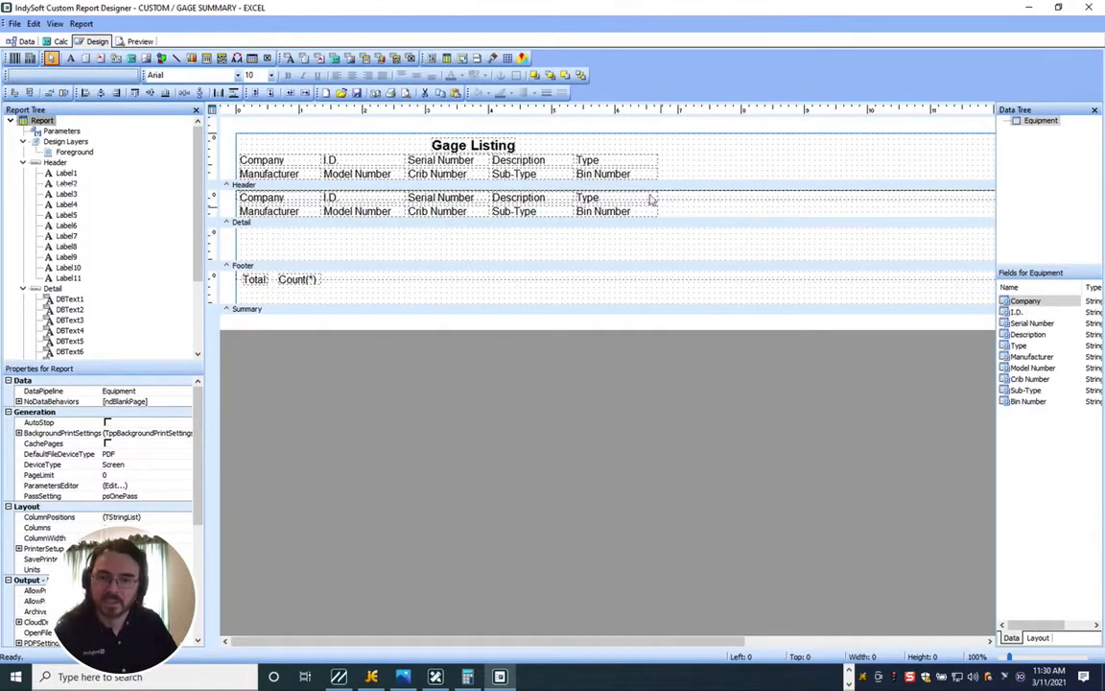
# Move the second-row header labels and detail fields up beside Type to form single rows, and shrink the Header and Detail bands to fit.
pyautogui.moveTo(680, 177); pyautogui.dragTo(707, 165)
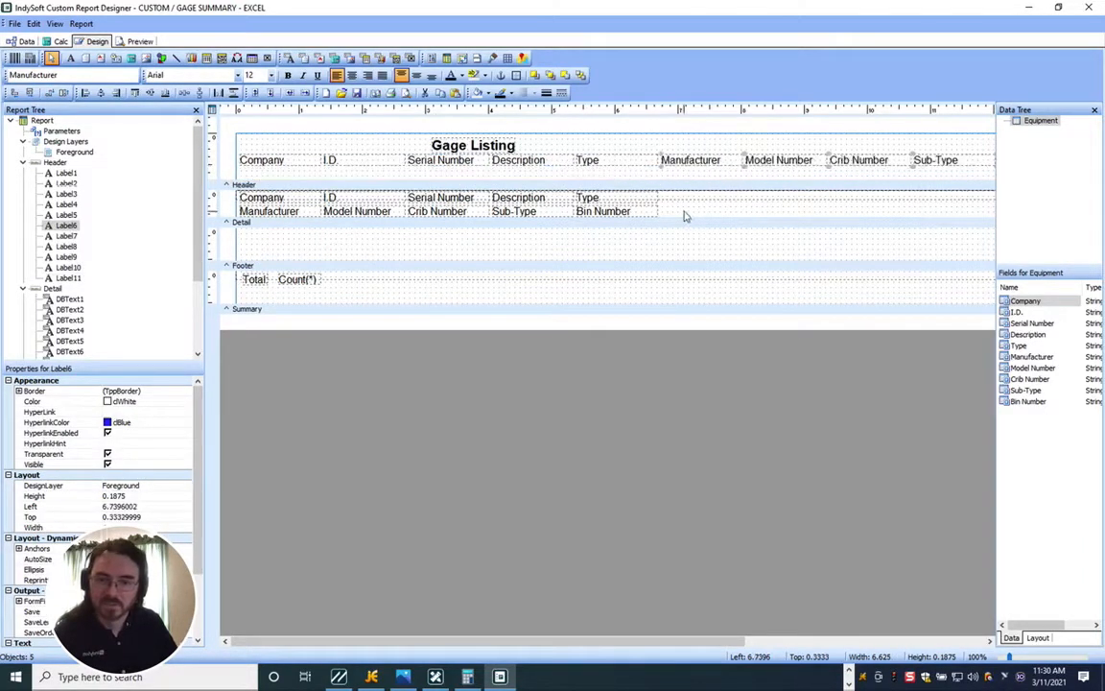
pyautogui.click(285, 212)
pyautogui.moveTo(288, 213); pyautogui.dragTo(685, 171)
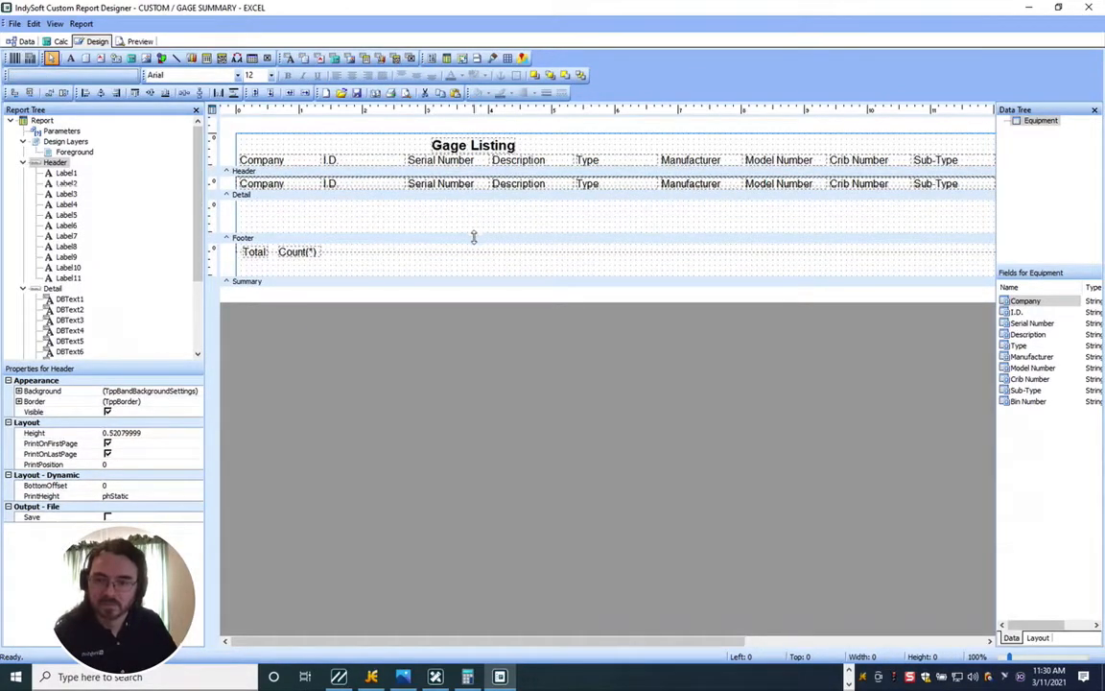
# Preview both pages of the widened report to check the single-row layout, and return to the design.
pyautogui.click(139, 43)
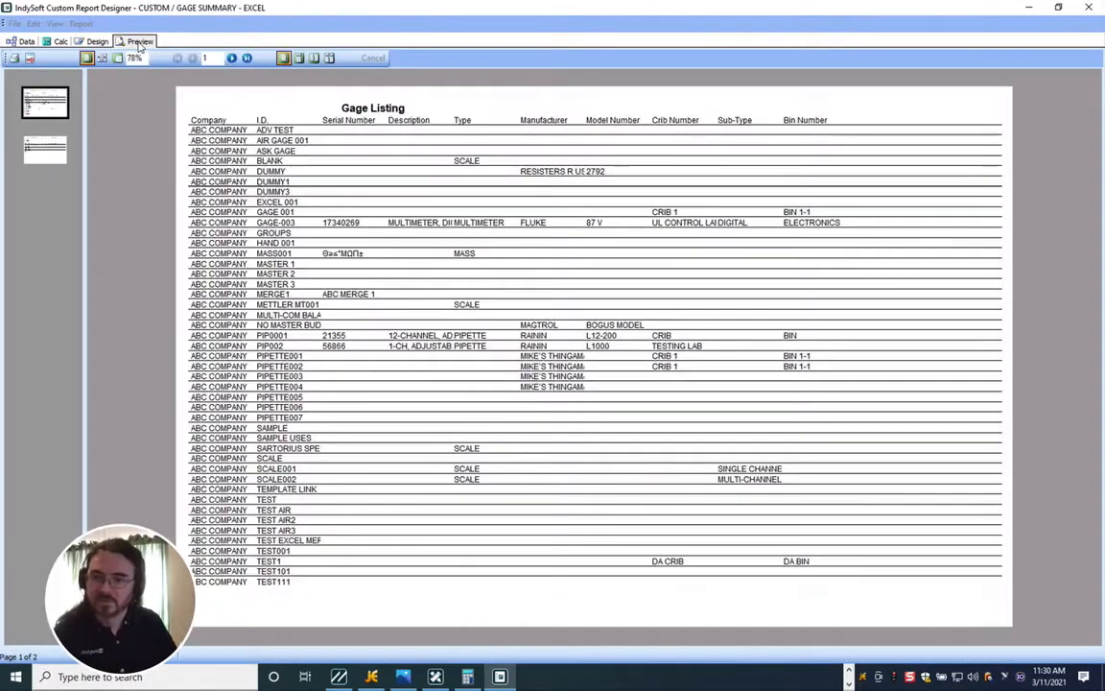
pyautogui.click(43, 151)
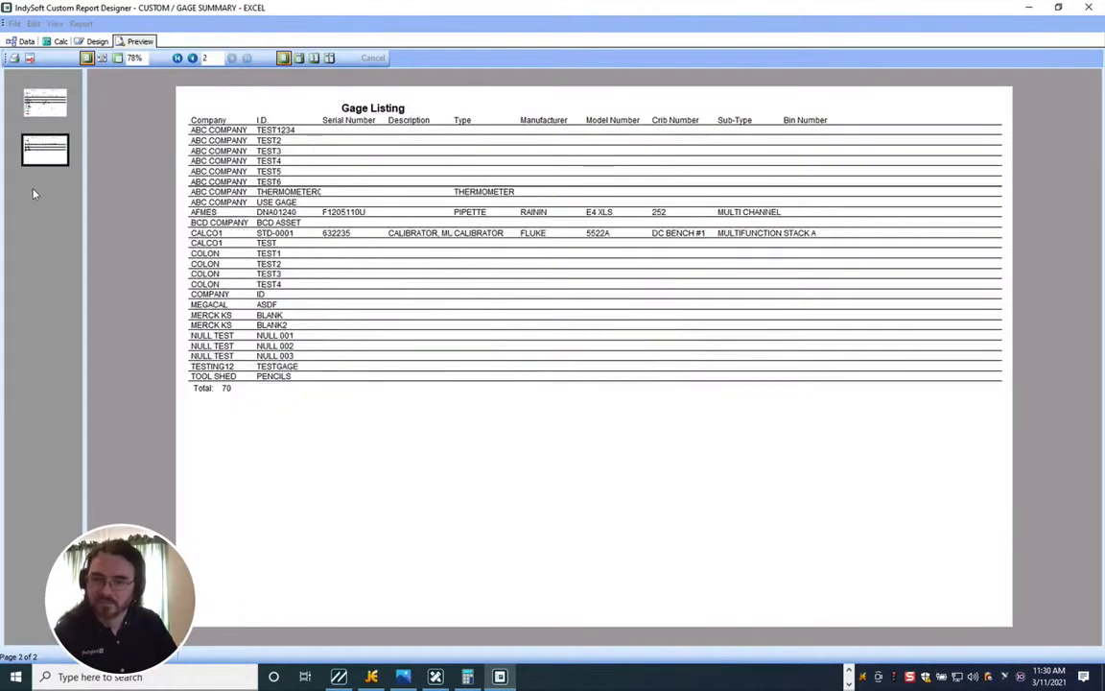
pyautogui.click(52, 112)
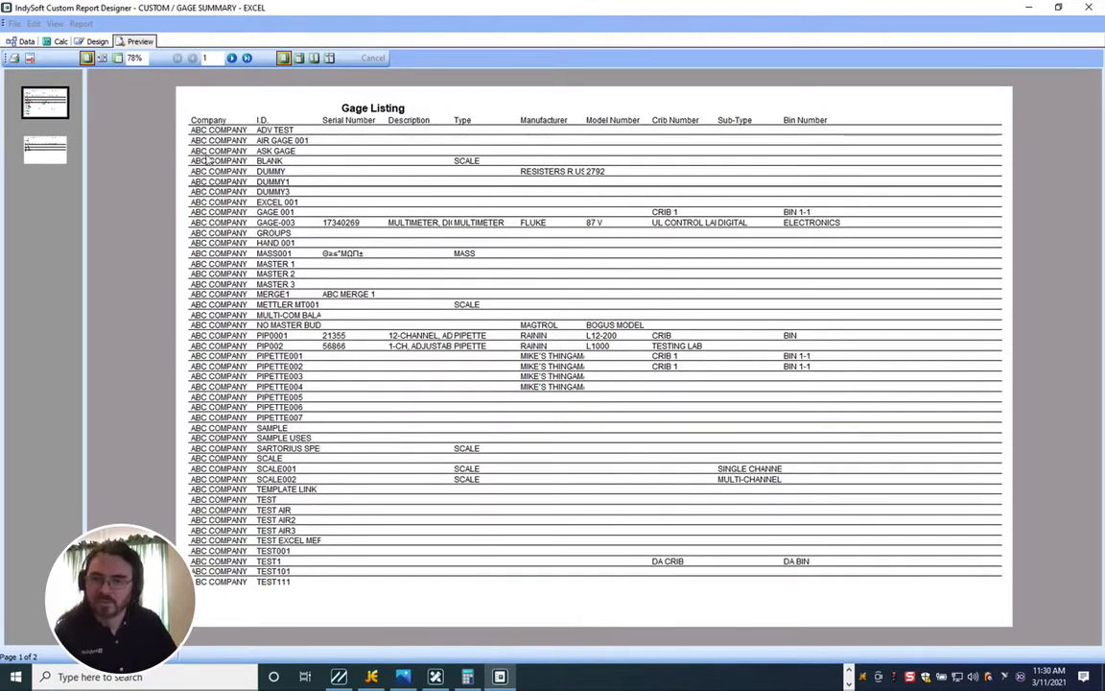
pyautogui.click(96, 41)
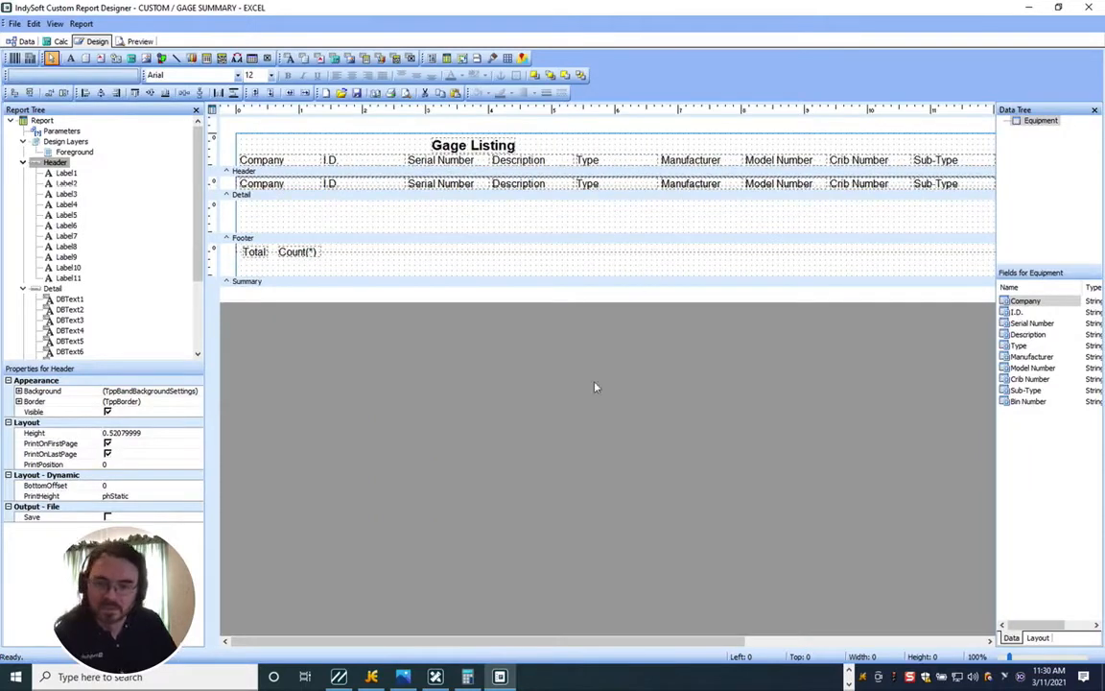
# Delete the horizontal line from the Detail band.
pyautogui.moveTo(469, 641); pyautogui.dragTo(686, 592)
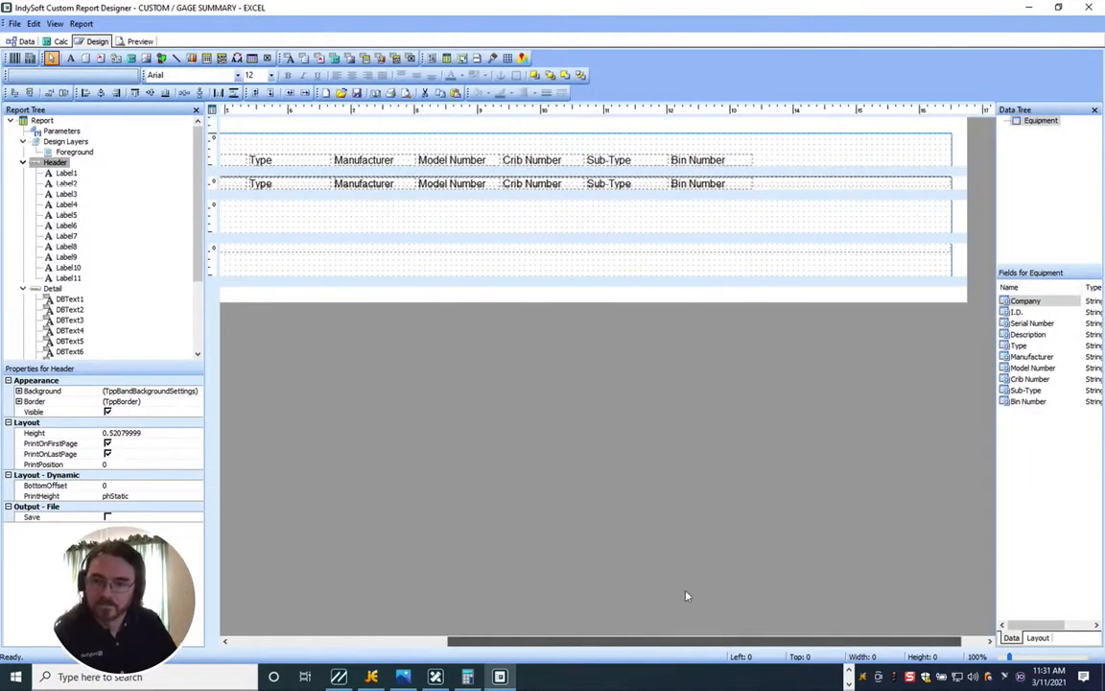
pyautogui.click(857, 183)
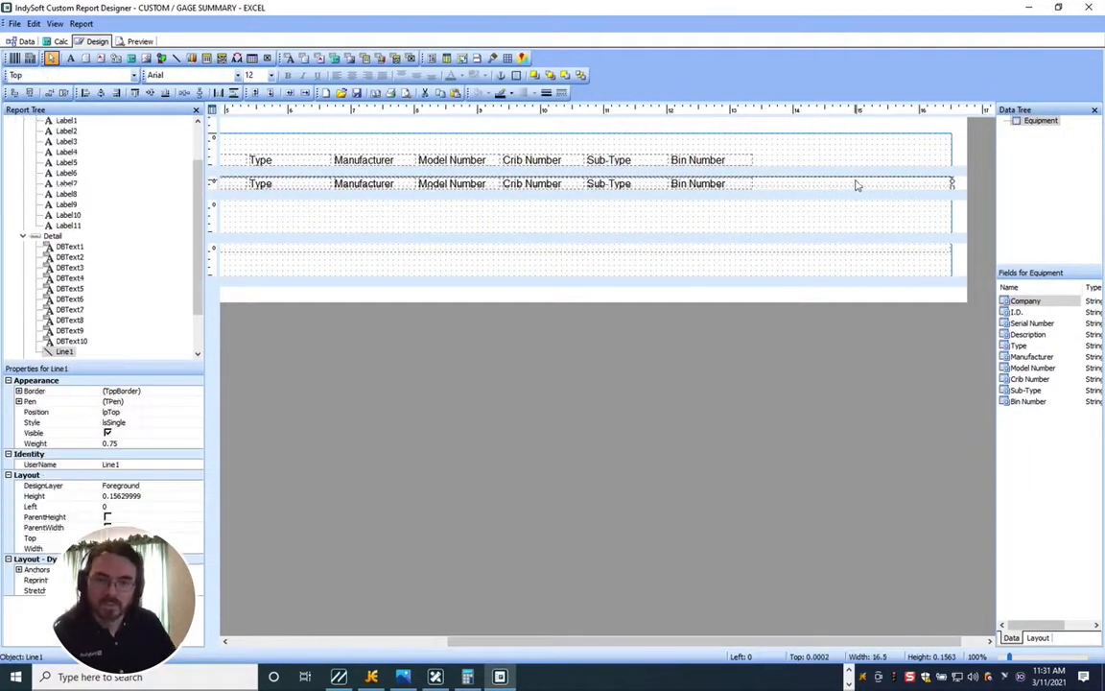
pyautogui.press('Delete')
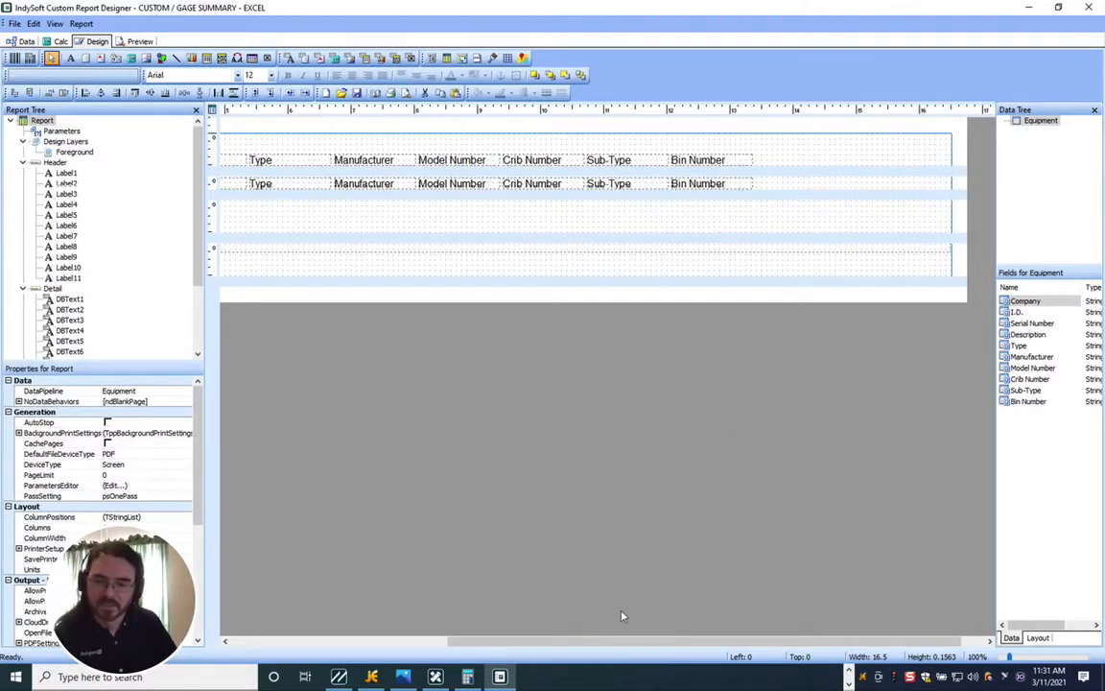
pyautogui.moveTo(606, 641); pyautogui.dragTo(314, 629)
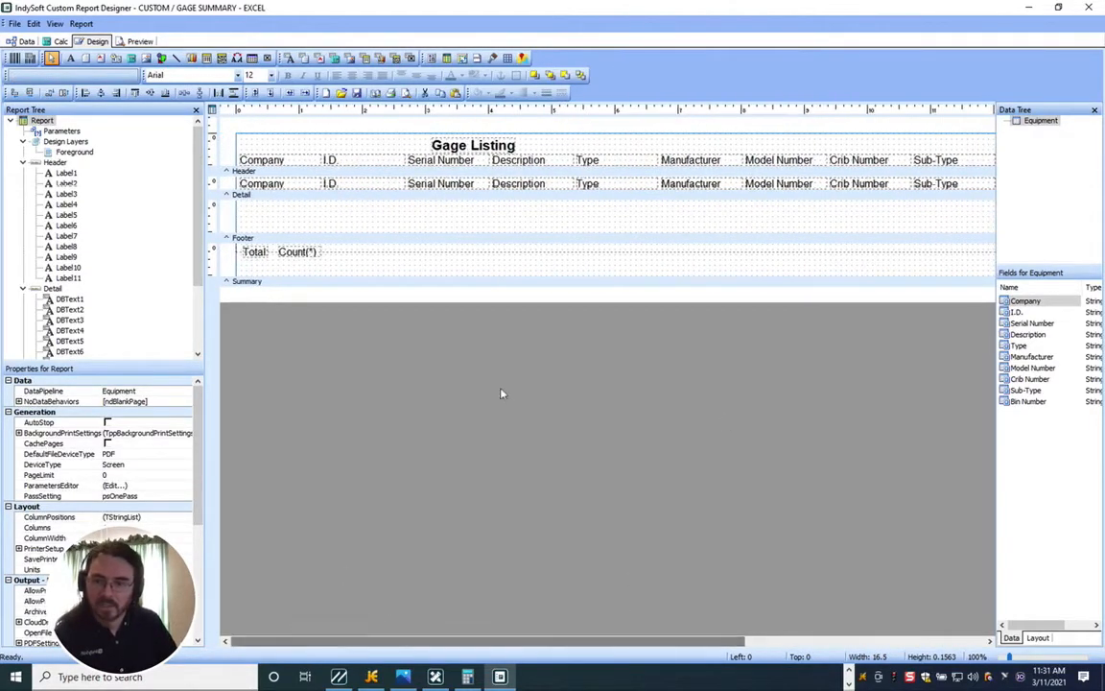
# Preview the report without row lines and view the file export options without exporting.
pyautogui.click(142, 41)
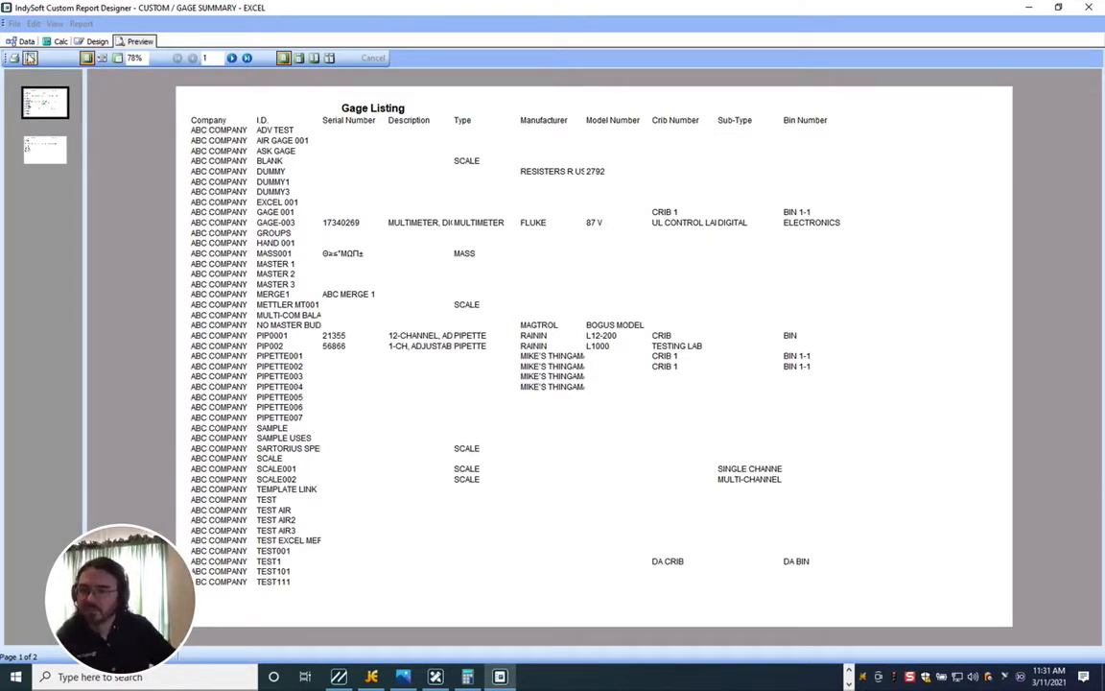
pyautogui.click(30, 58)
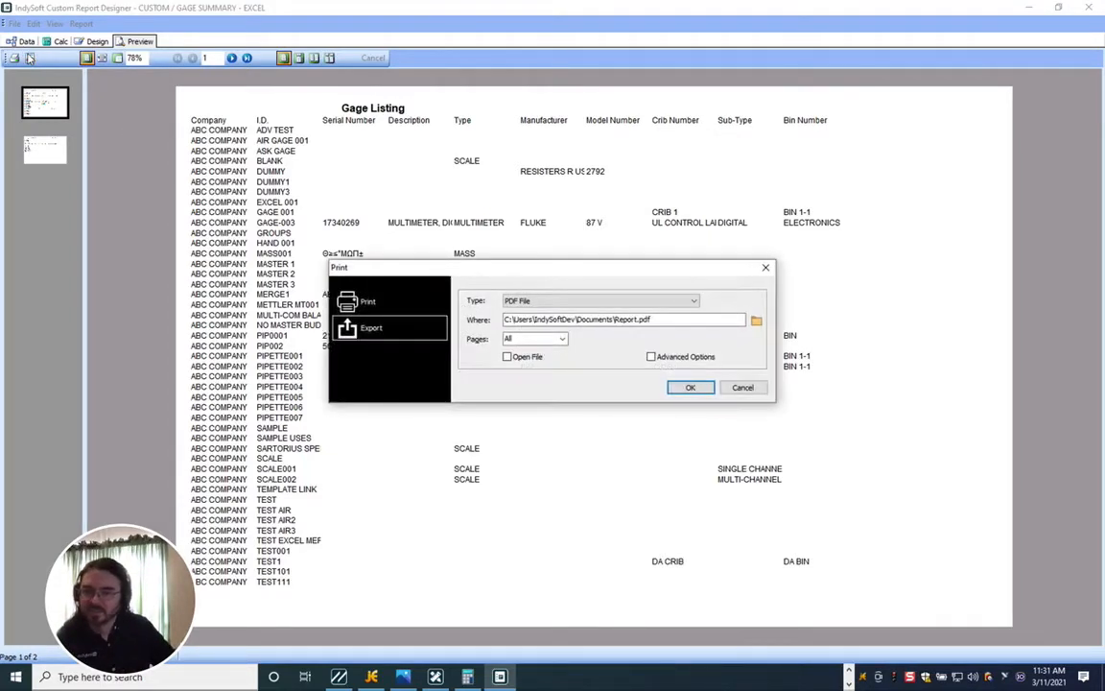
pyautogui.click(740, 388)
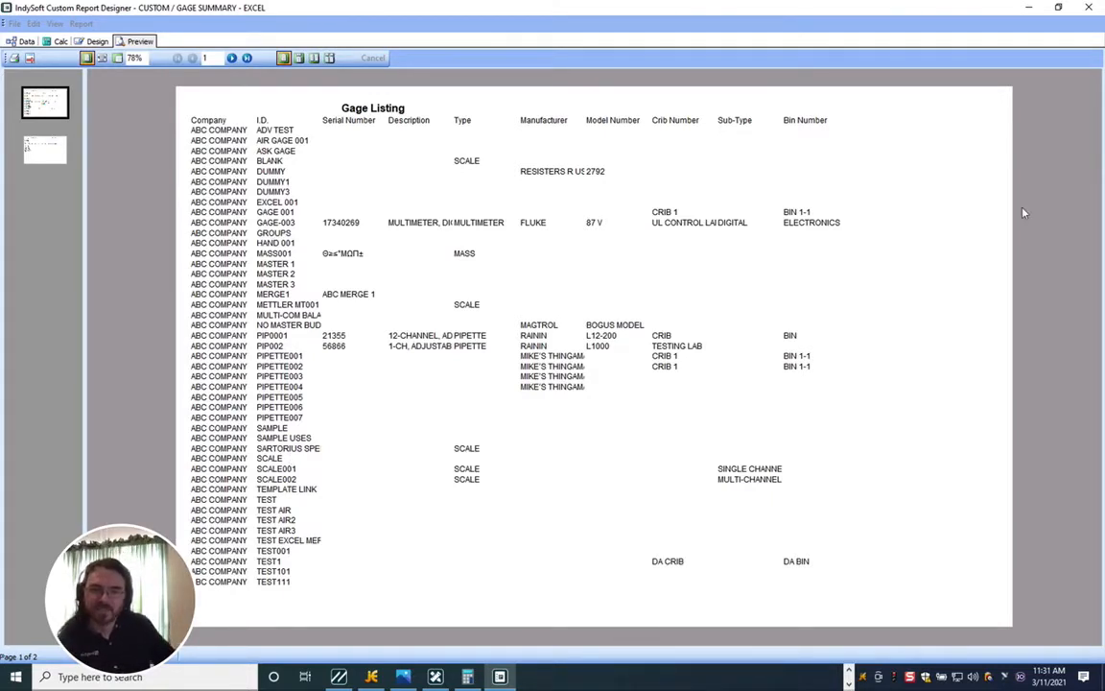
# Close the report designer, saving the changes with a check-in note.
pyautogui.click(1089, 8)
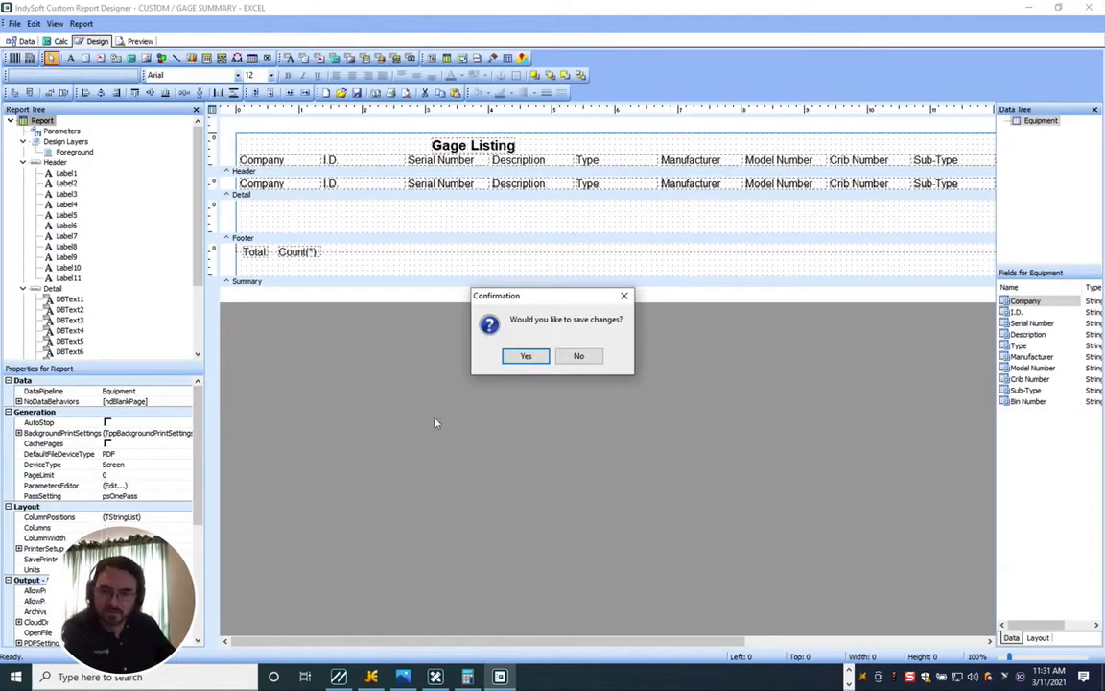
pyautogui.click(525, 356)
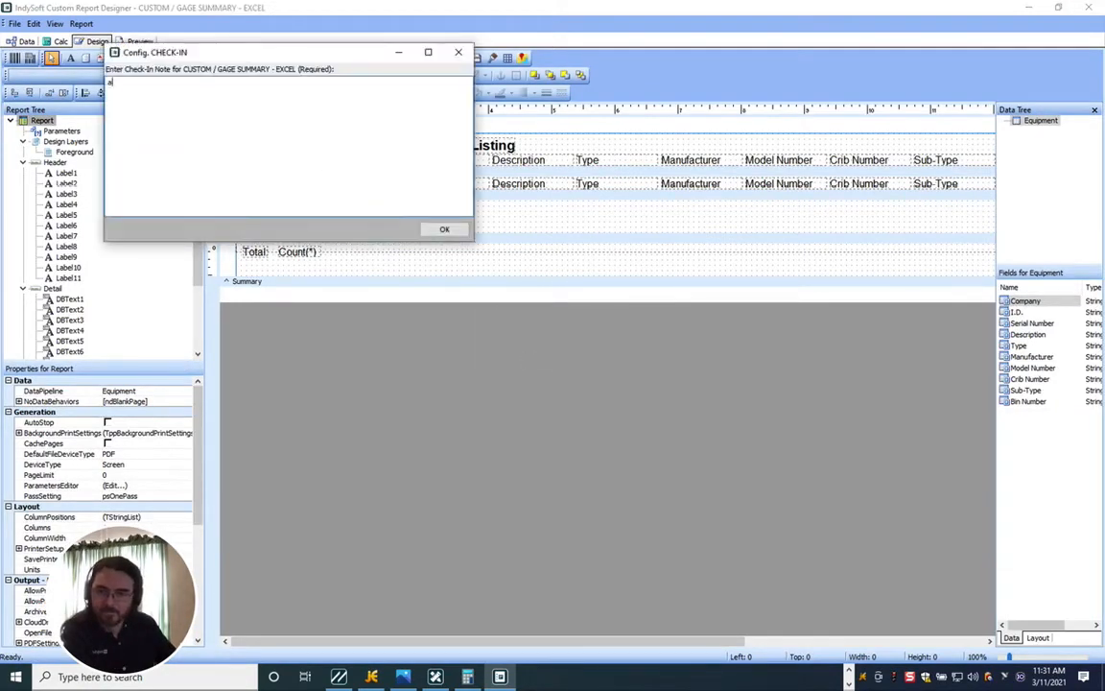
pyautogui.click(430, 229)
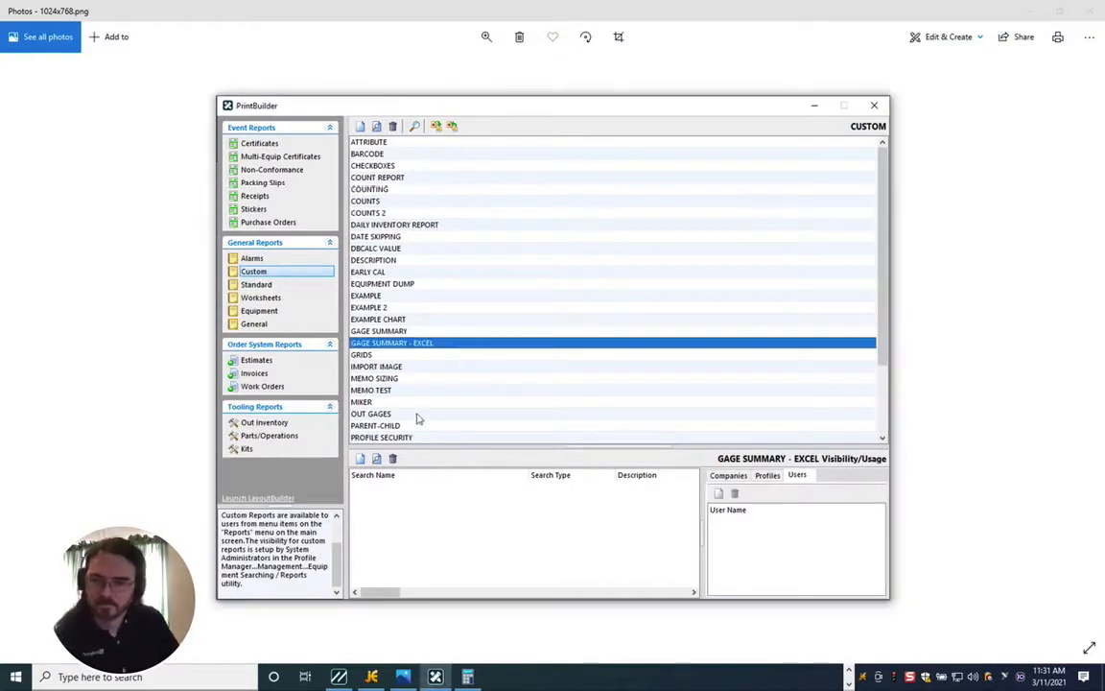
# Add a systemwide search entry for the GAGE SUMMARY - EXCEL report with the launch state Directly to File-Excel XLS.
pyautogui.click(360, 458)
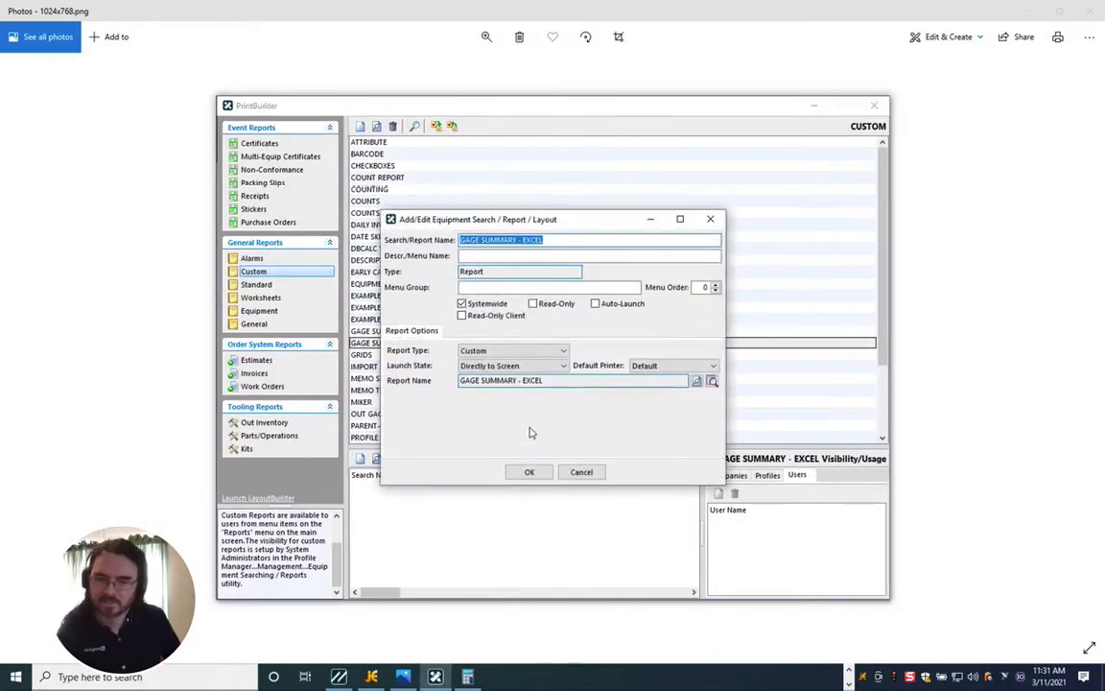
pyautogui.click(510, 366)
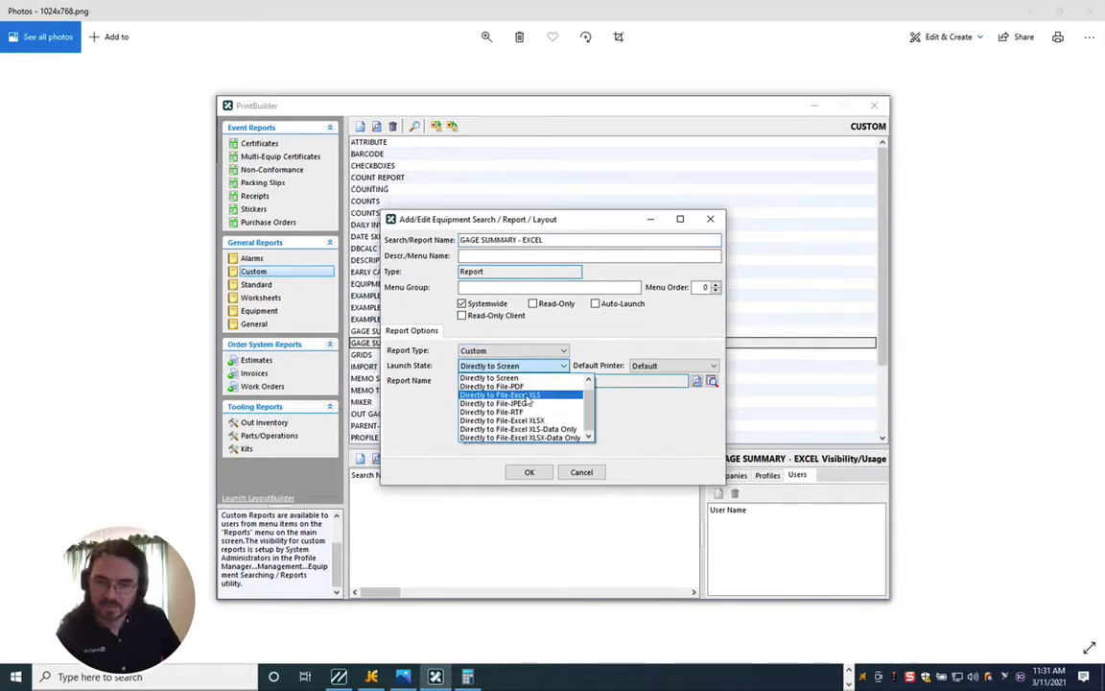
pyautogui.click(527, 396)
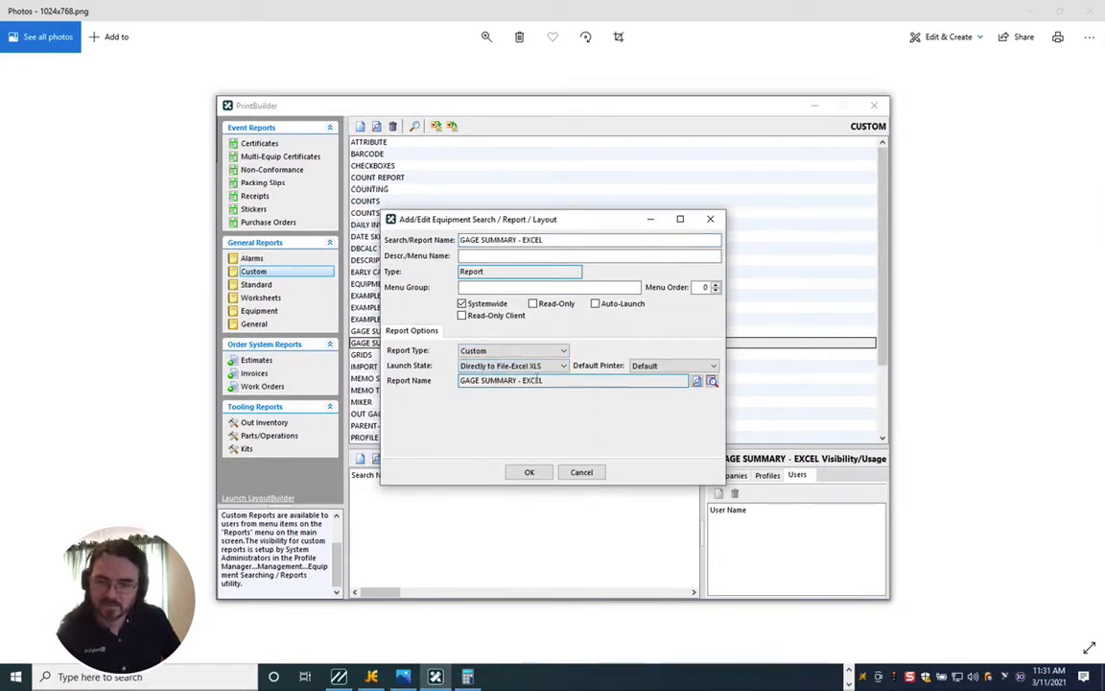
pyautogui.click(530, 472)
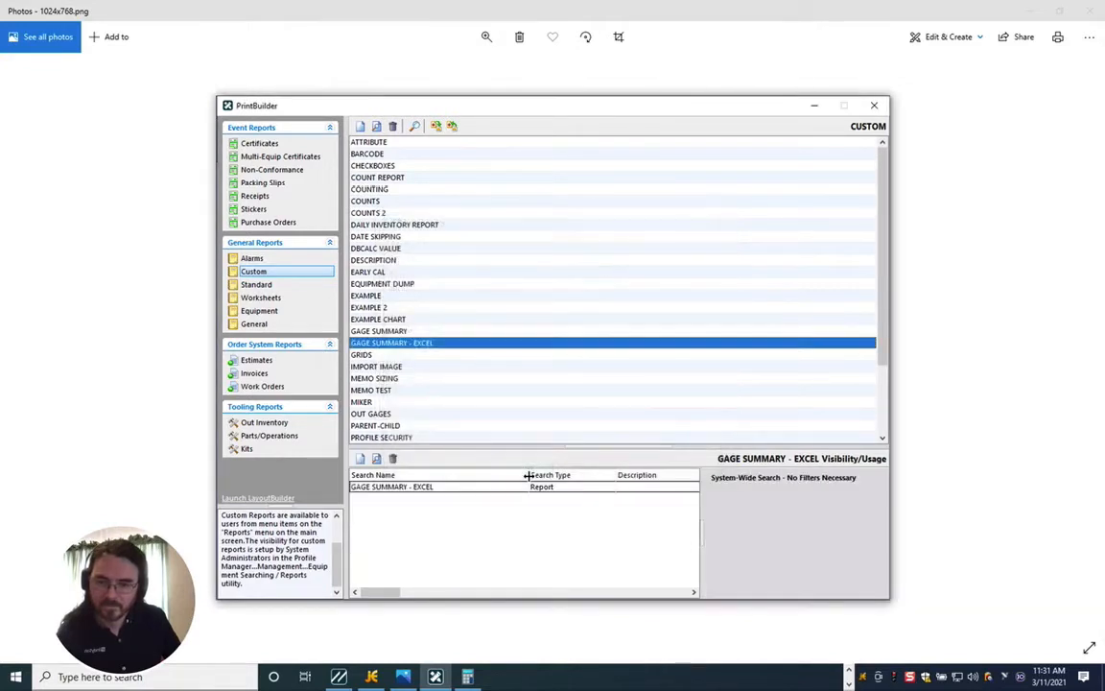
# Switch to the IndySoft main window and reload all settings.
pyautogui.click(339, 677)
pyautogui.rightClick(492, 115)
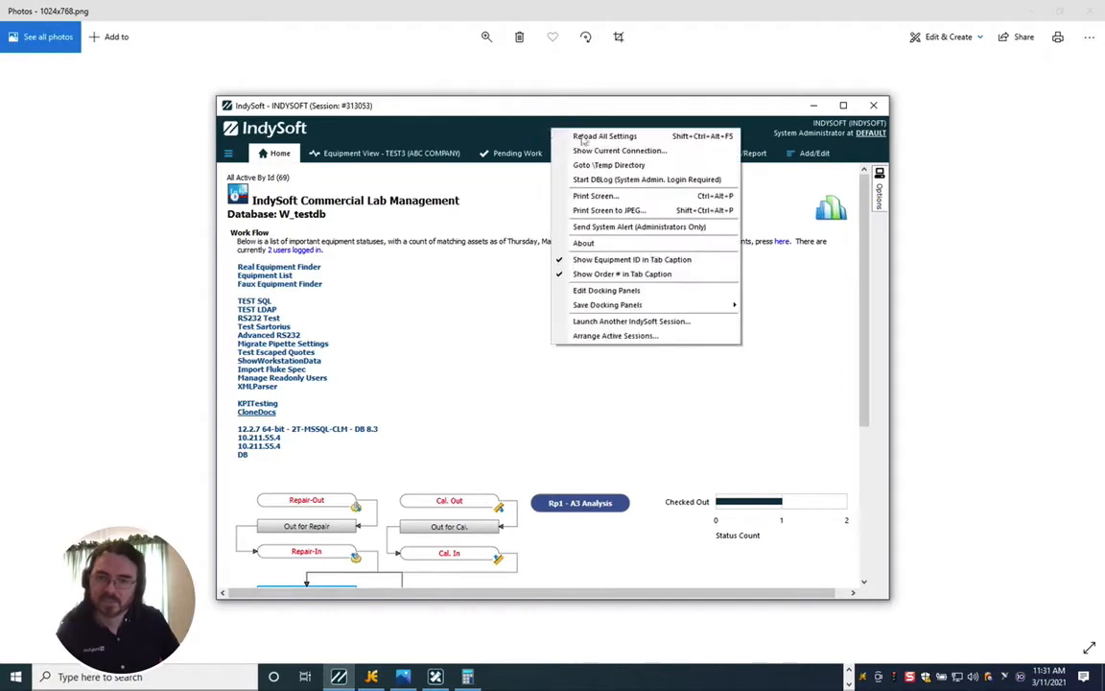
pyautogui.click(602, 136)
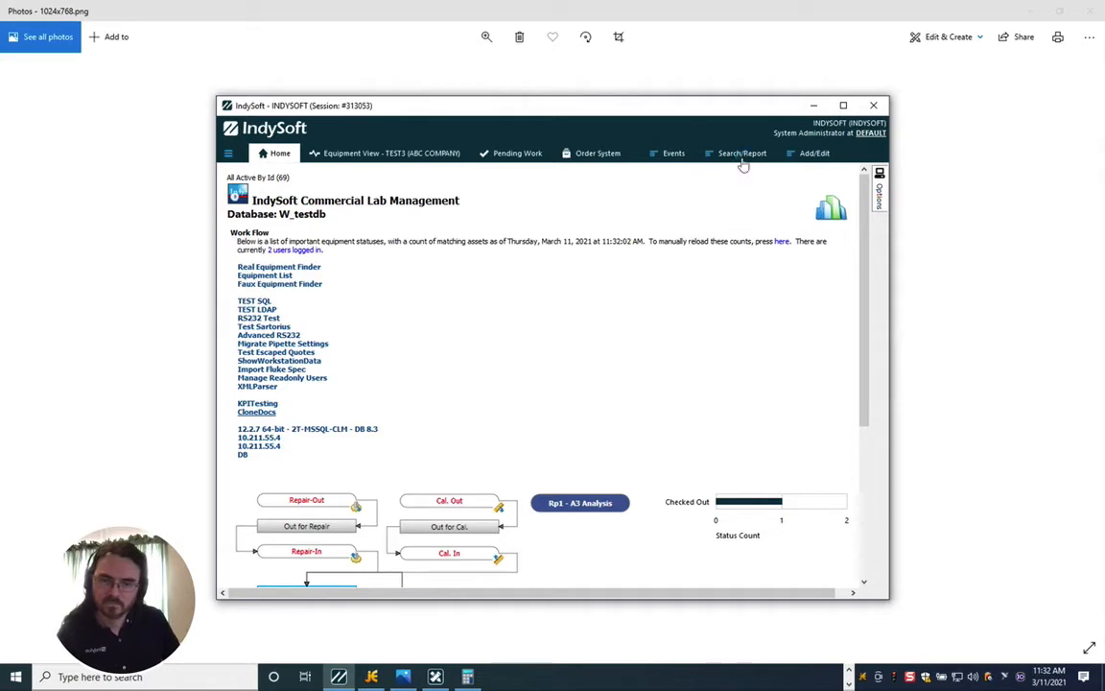
# Run the Gage Summary - Excel report and save its output in Documents as GAGE SUMMARY - EXCEL.xls.
pyautogui.click(743, 159)
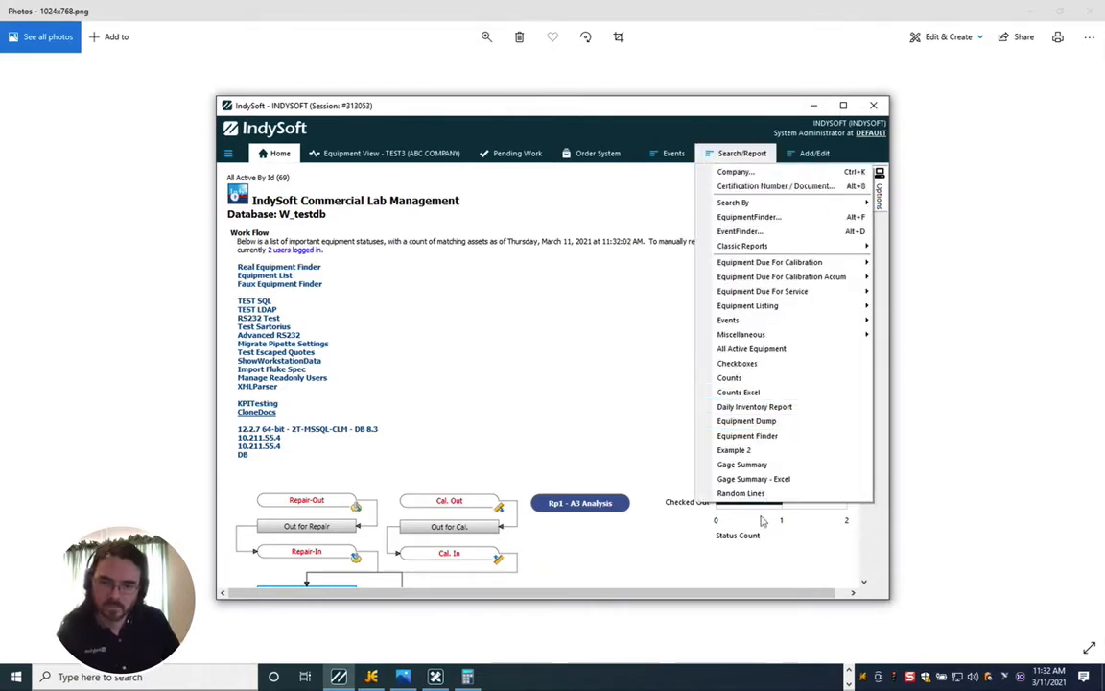
pyautogui.click(768, 479)
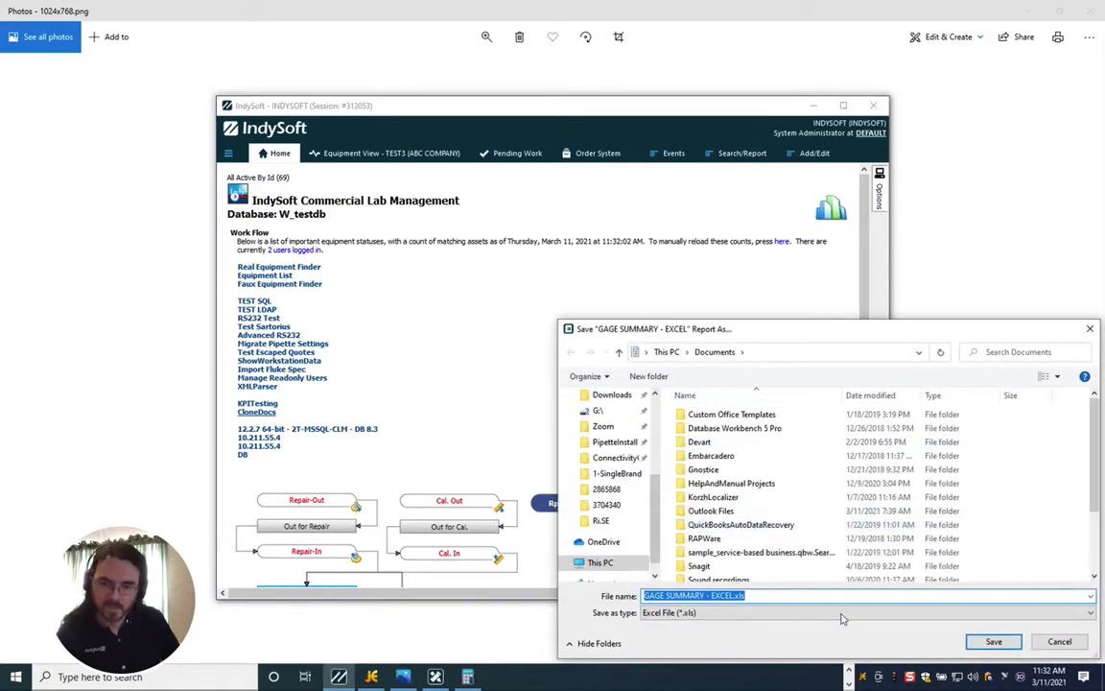
pyautogui.click(994, 641)
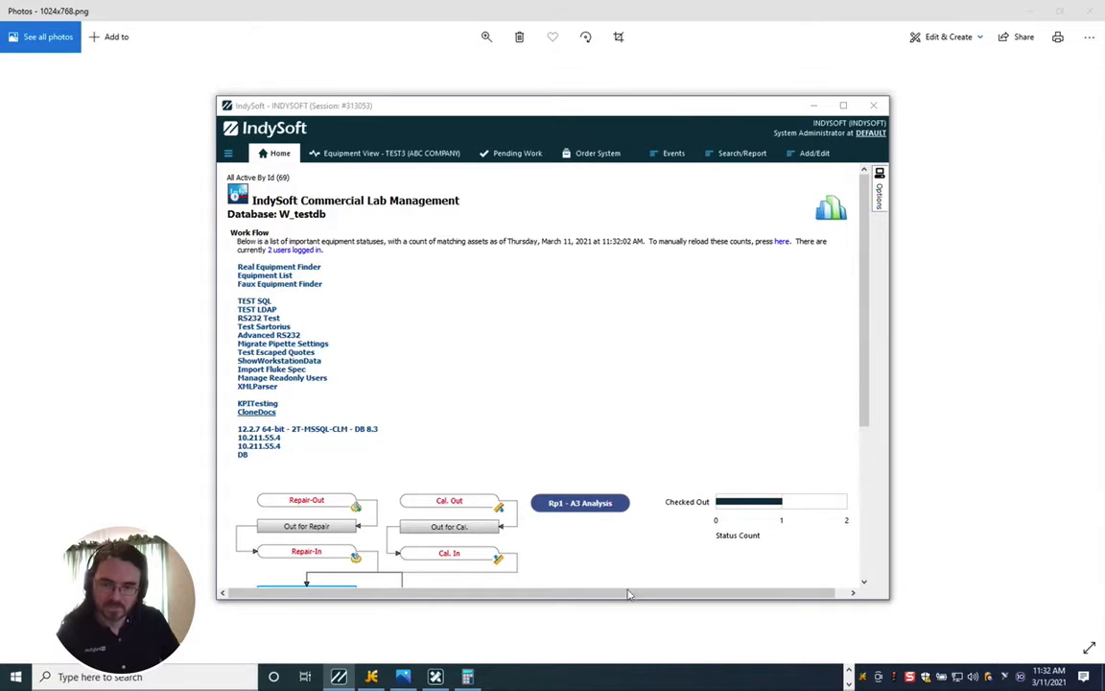
# Open the exported GAGE SUMMARY - EXCEL.xls from the Documents folder in Excel.
pyautogui.click(849, 670)
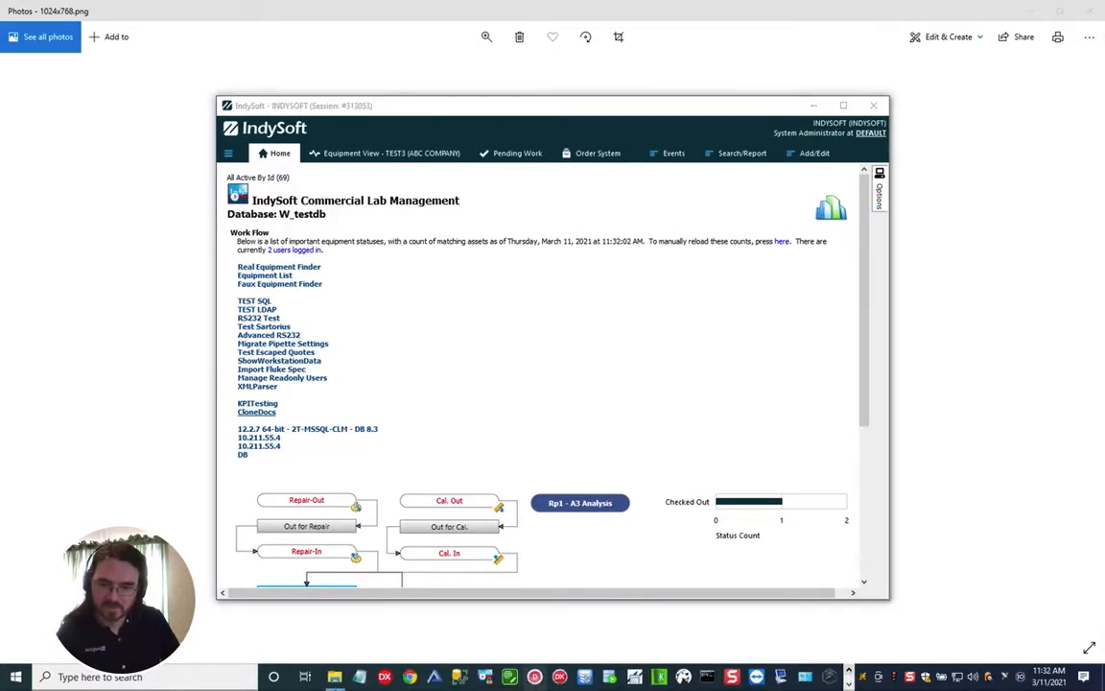
pyautogui.click(335, 676)
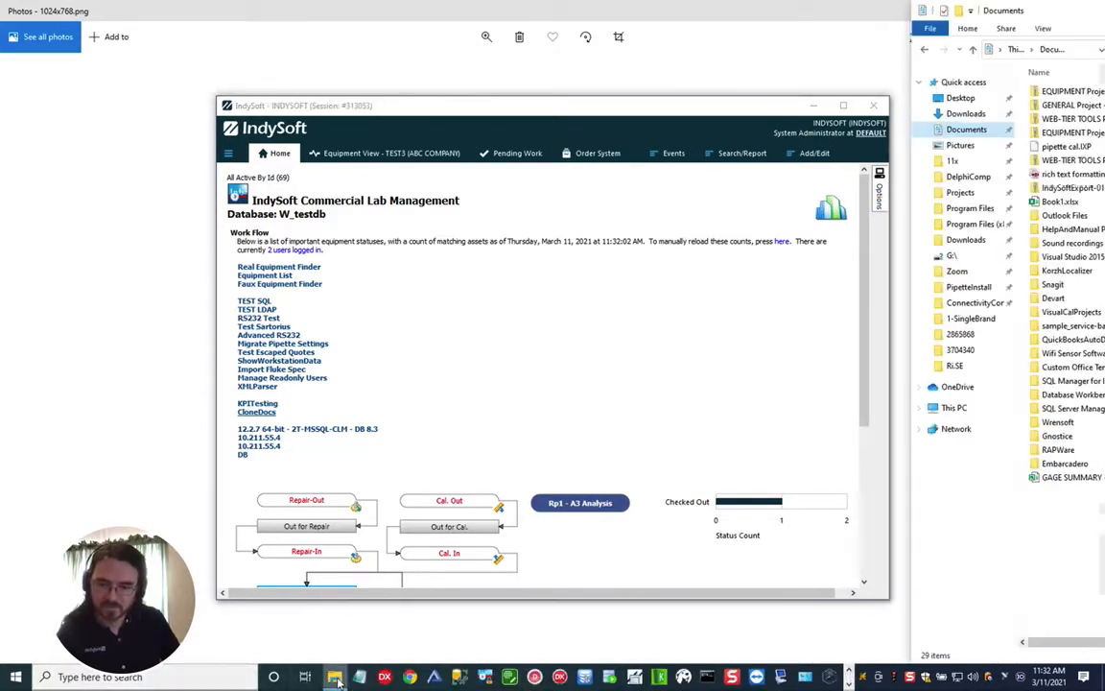
pyautogui.doubleClick(1070, 478)
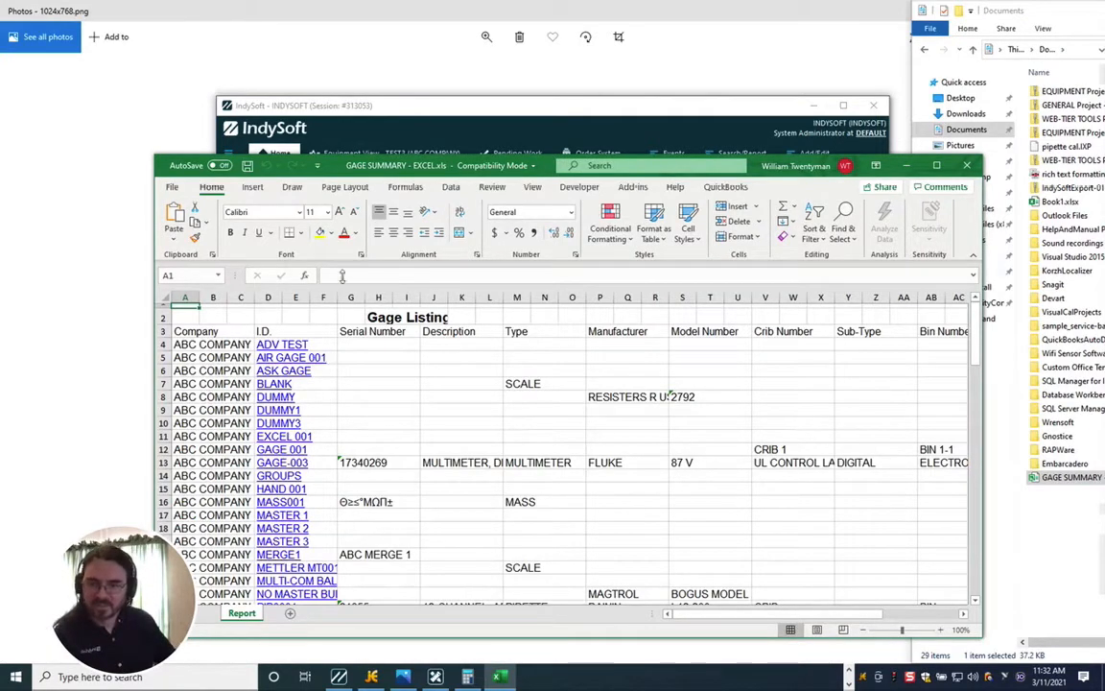
pyautogui.moveTo(392, 175); pyautogui.dragTo(420, 87)
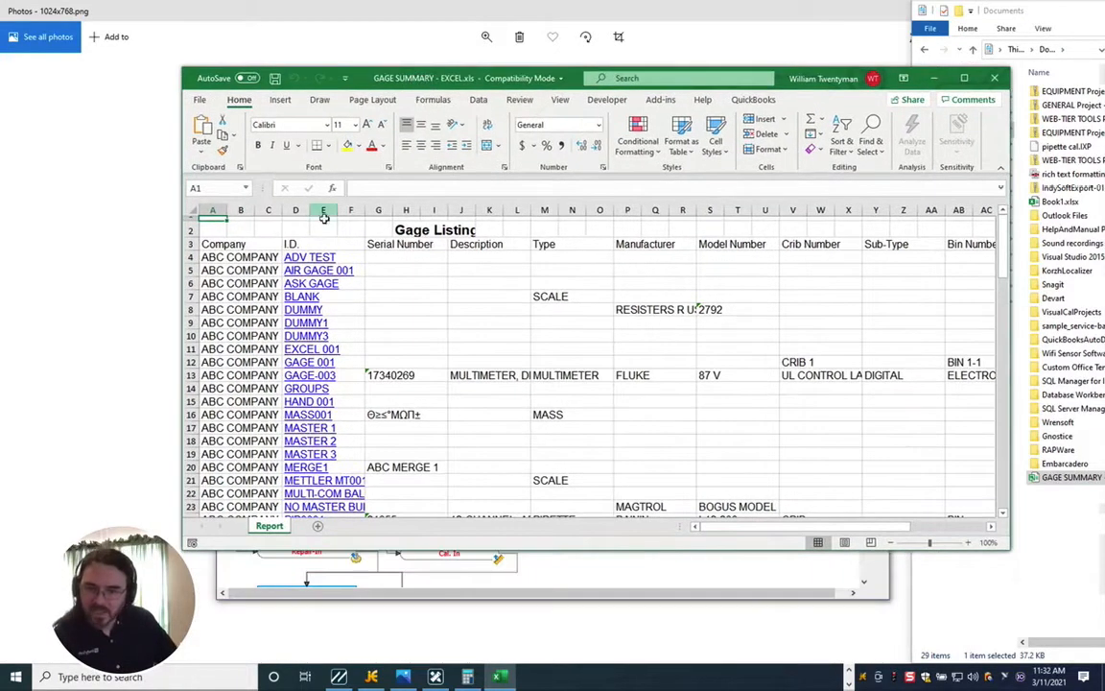
# Examine the exported rows down to the total, including the break between pages and the repeated header, and minimize the workbook.
pyautogui.scroll(-12, 304, 222)
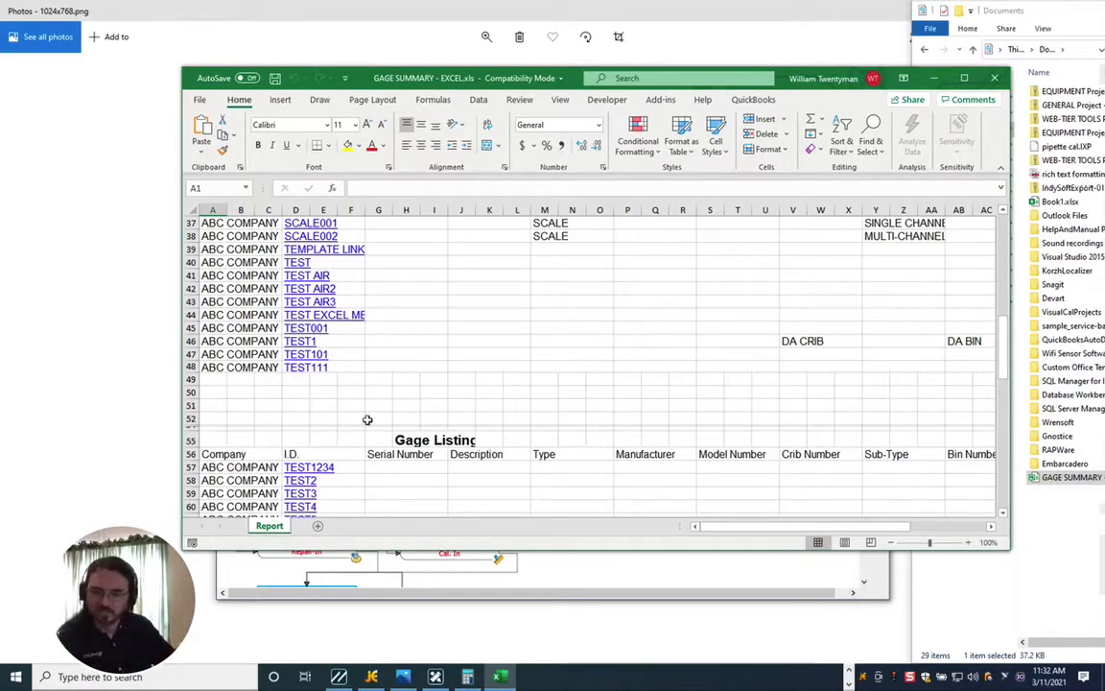
pyautogui.click(409, 422)
pyautogui.scroll(-3, 409, 419)
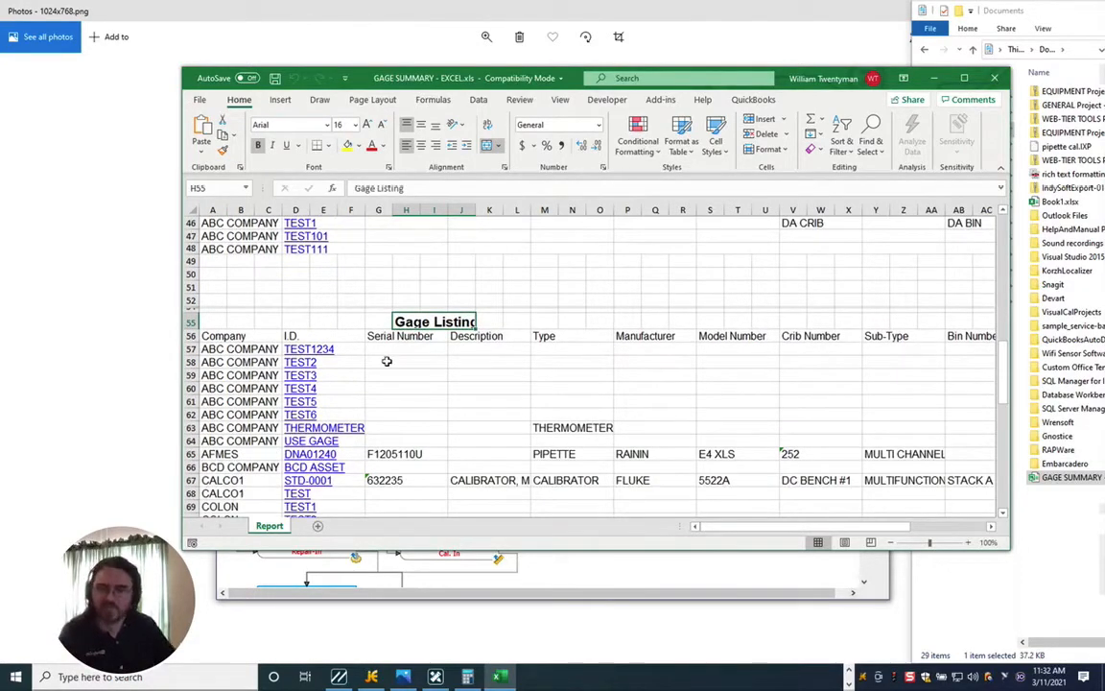
pyautogui.scroll(-8, 387, 360)
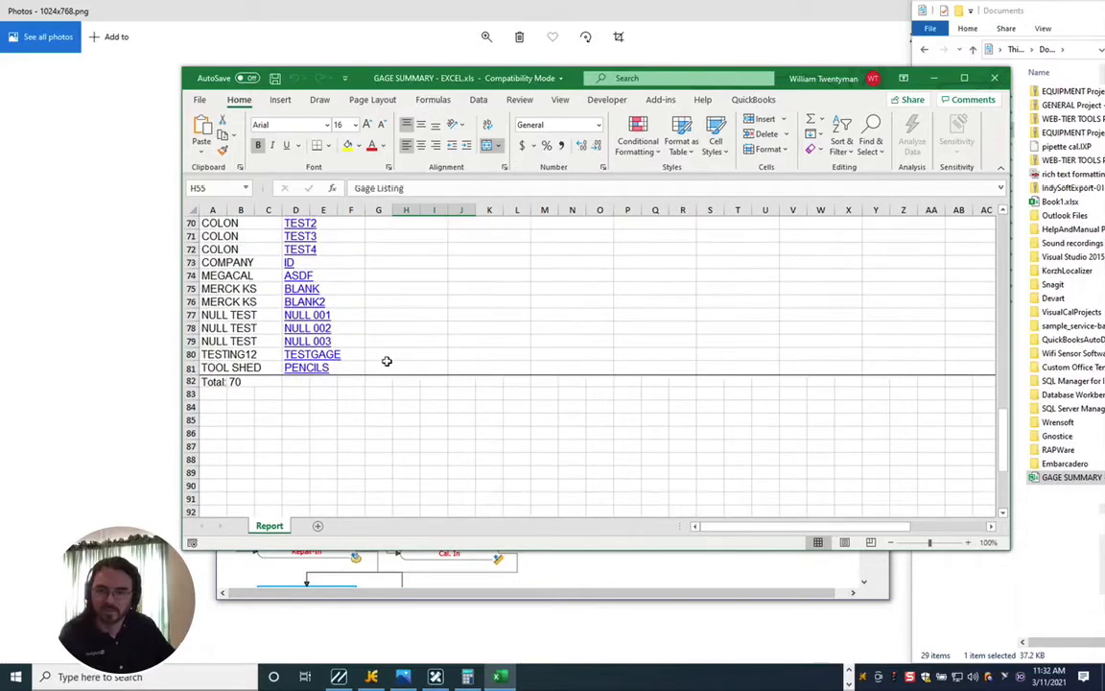
pyautogui.scroll(20, 388, 361)
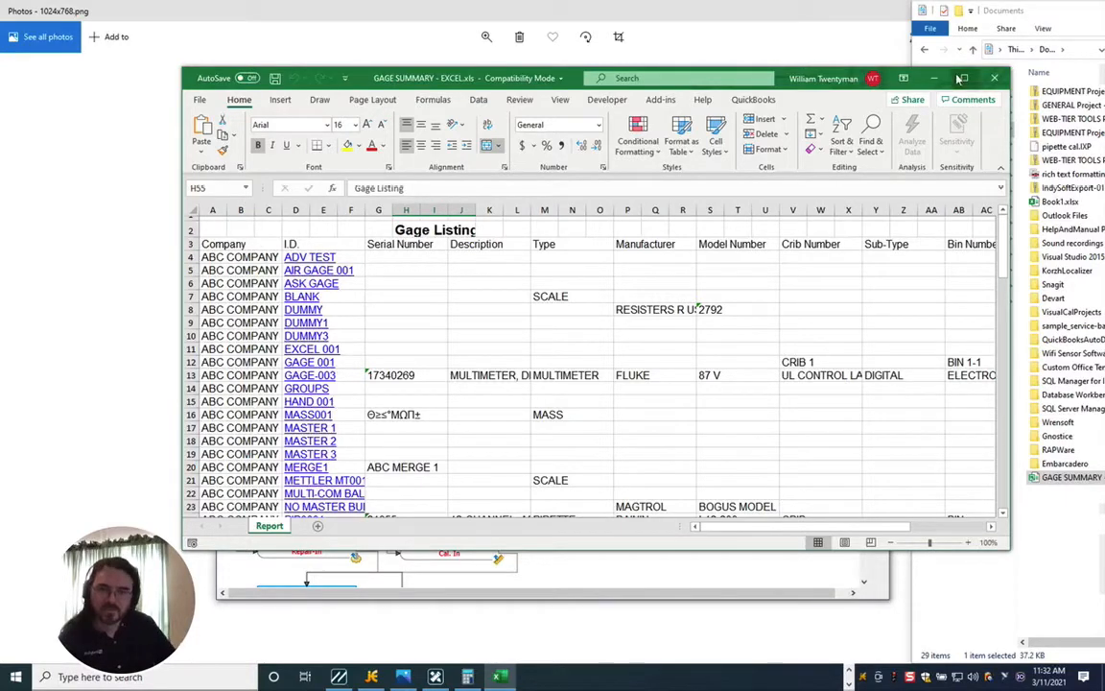
pyautogui.click(936, 78)
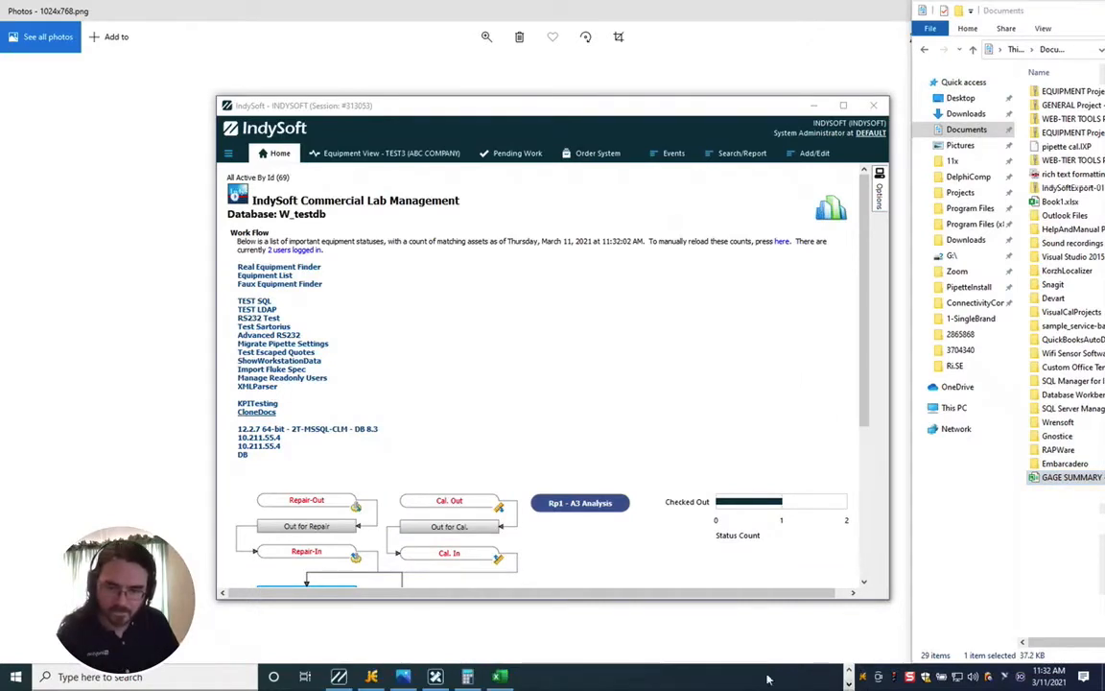
# Switch to PrintBuilder, open the GAGE SUMMARY - EXCEL report in the designer and bring up its page margin settings.
pyautogui.click(435, 677)
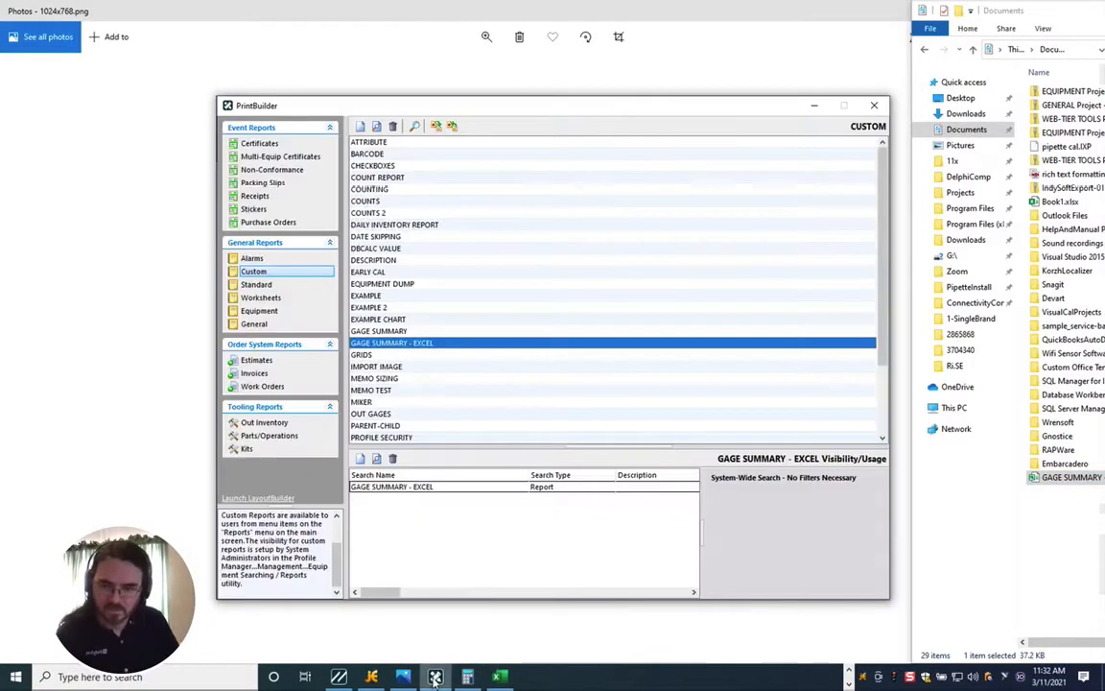
pyautogui.doubleClick(424, 343)
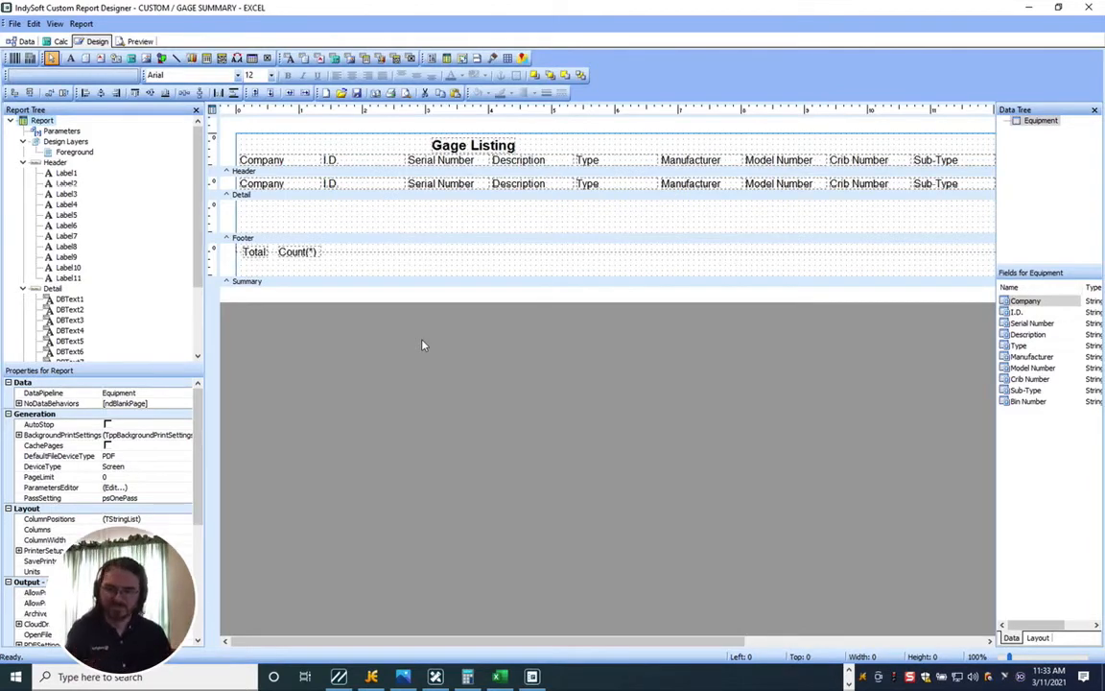
pyautogui.click(14, 23)
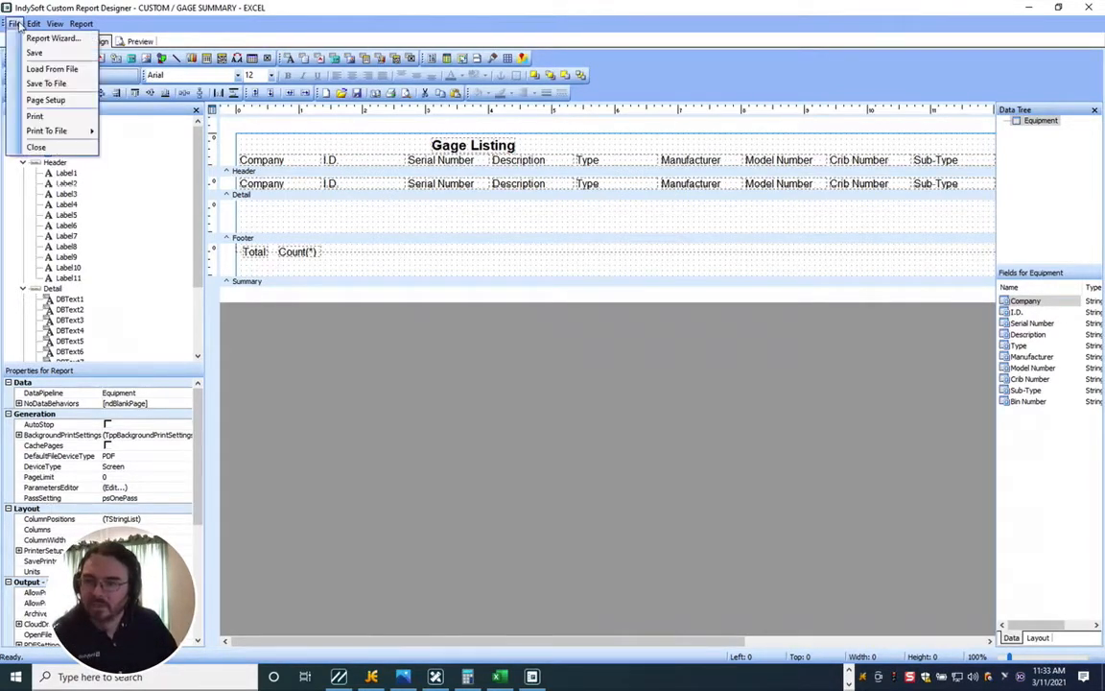
pyautogui.click(46, 100)
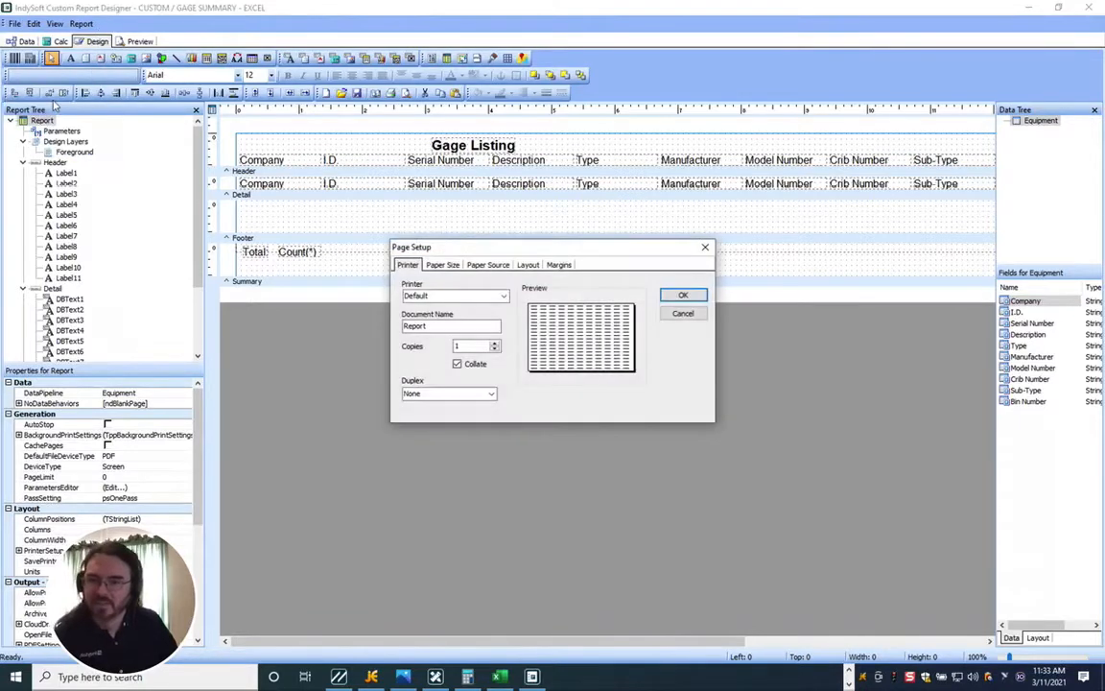
pyautogui.click(444, 265)
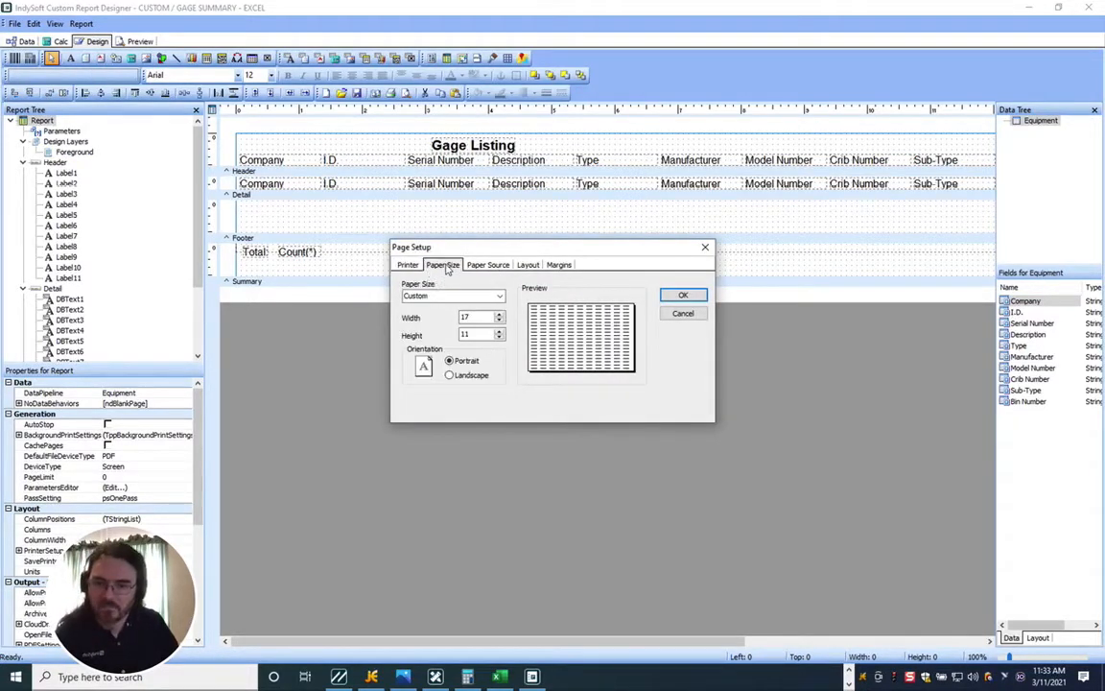
pyautogui.click(559, 266)
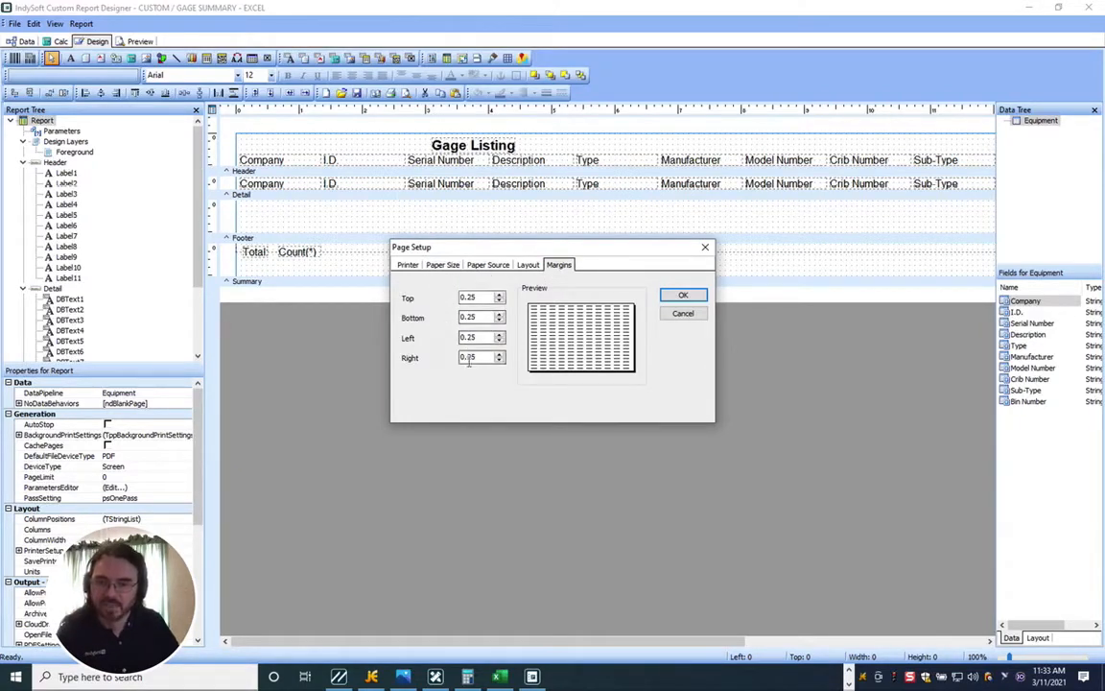
pyautogui.doubleClick(488, 297)
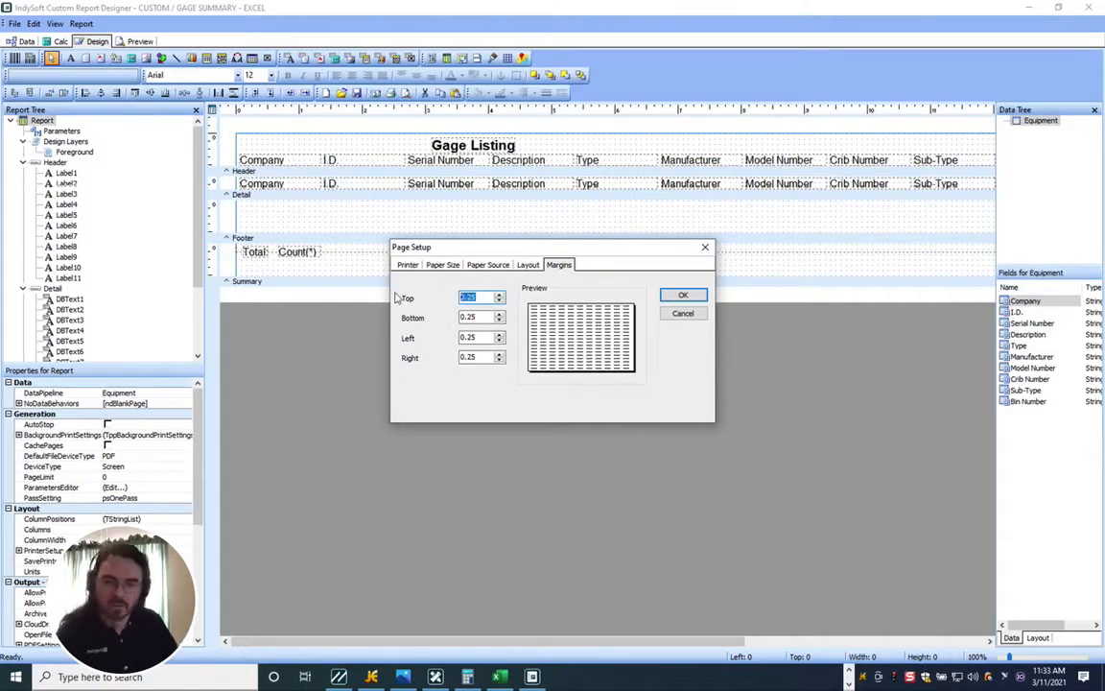
pyautogui.press('BackSpace')
pyautogui.click(472, 314)
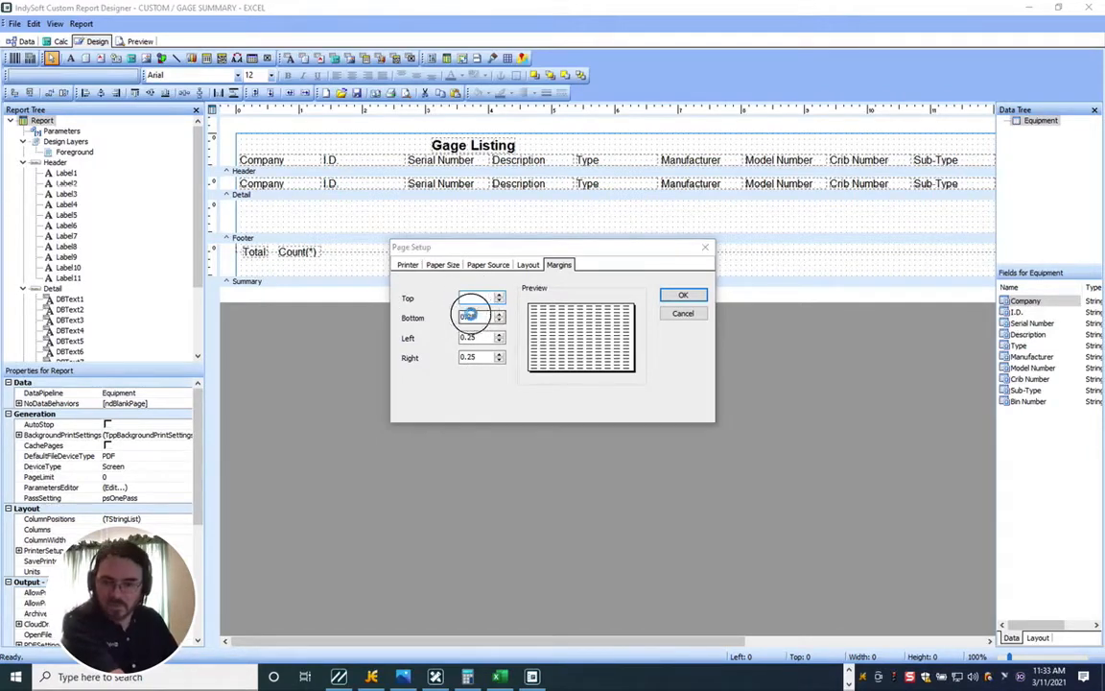
pyautogui.click(641, 357)
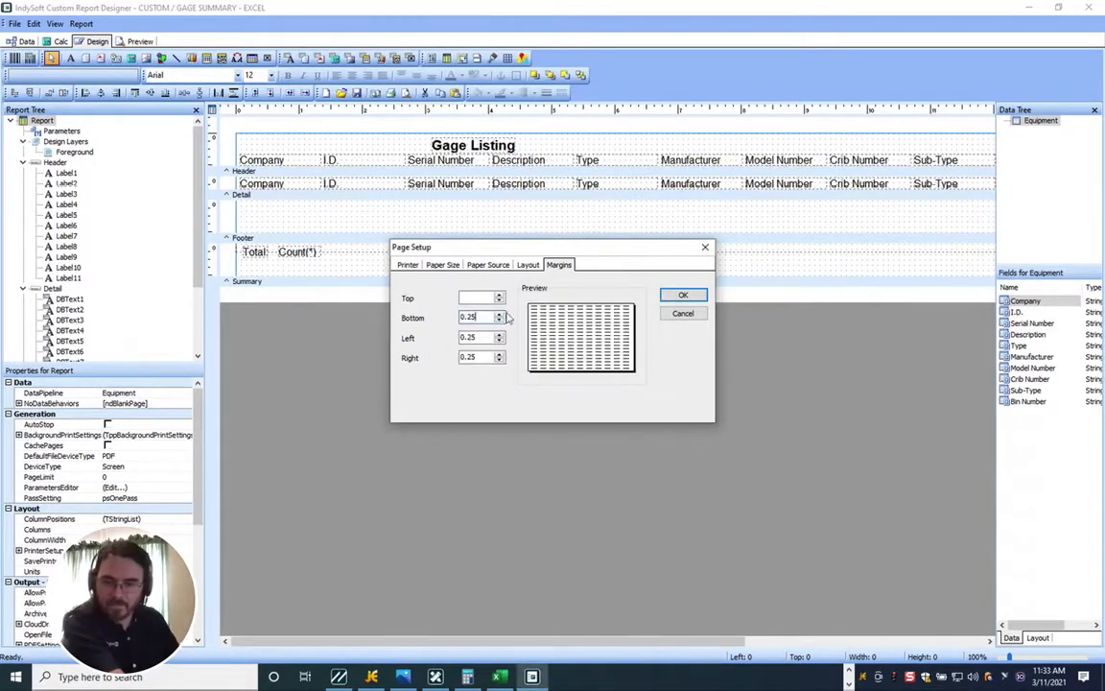
pyautogui.click(469, 298)
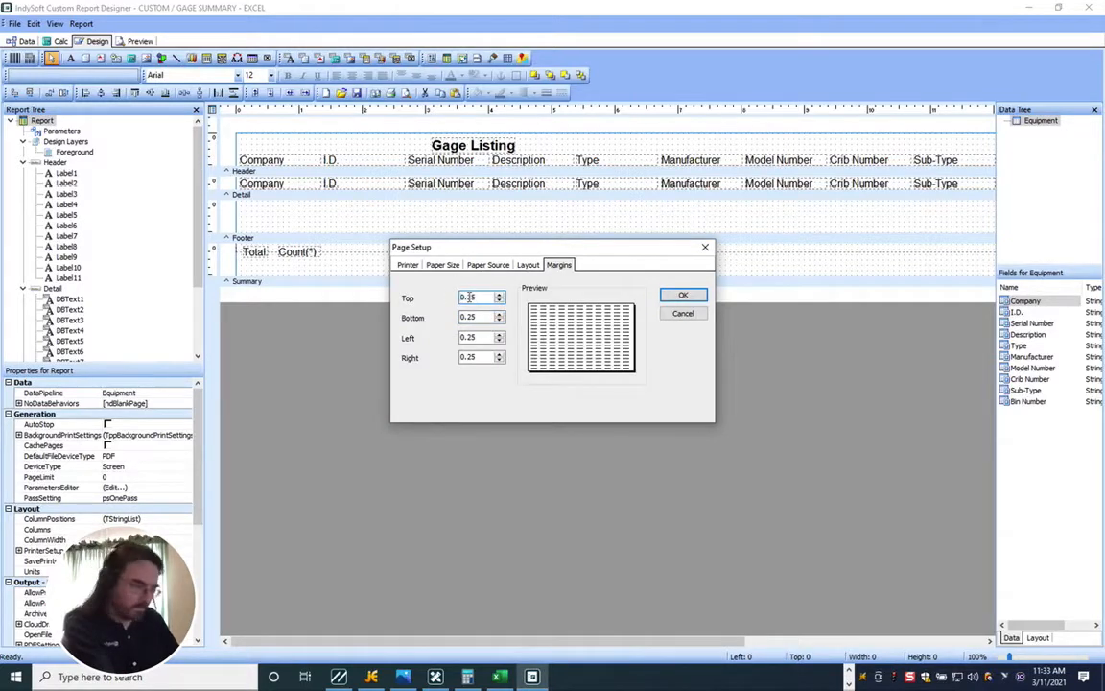
# Set the top, bottom, left and right page margins to 0 and apply the page setup.
pyautogui.moveTo(489, 297); pyautogui.dragTo(425, 291)
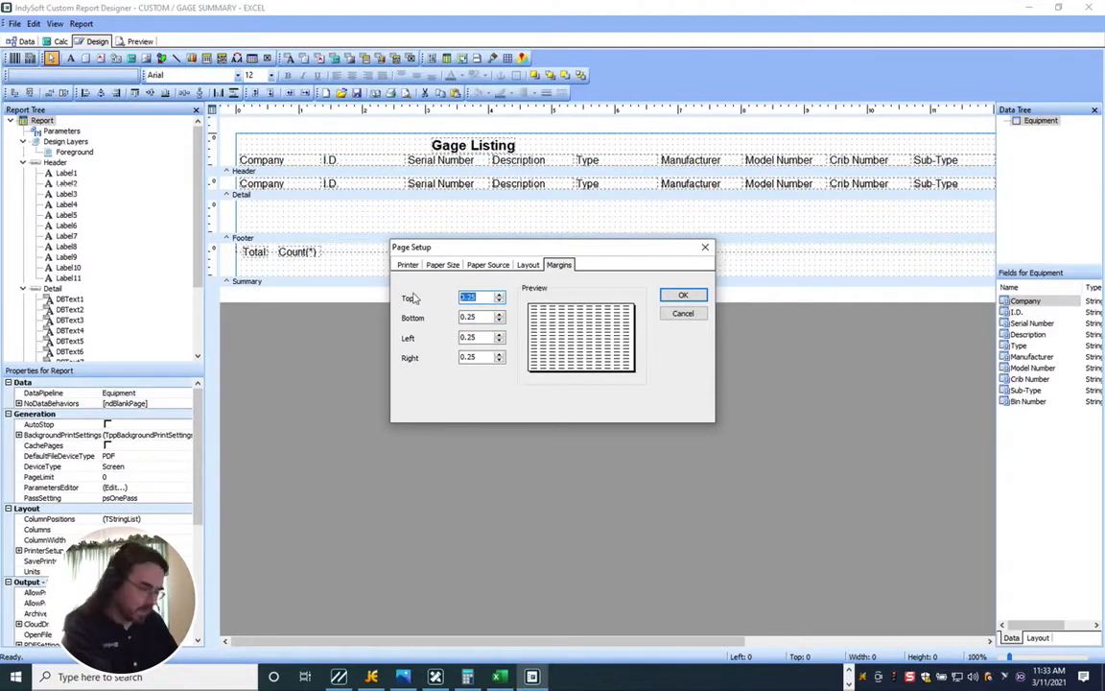
pyautogui.write('0')
pyautogui.moveTo(485, 316); pyautogui.dragTo(427, 334)
pyautogui.write('00')
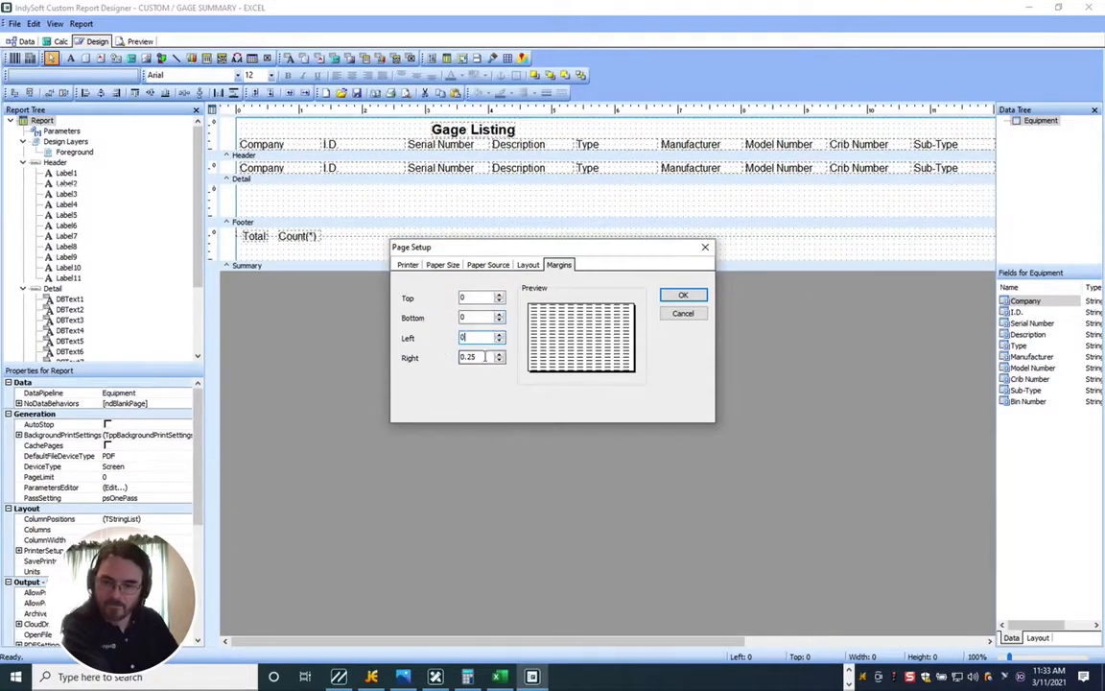
pyautogui.moveTo(487, 357); pyautogui.dragTo(438, 356)
pyautogui.write('0')
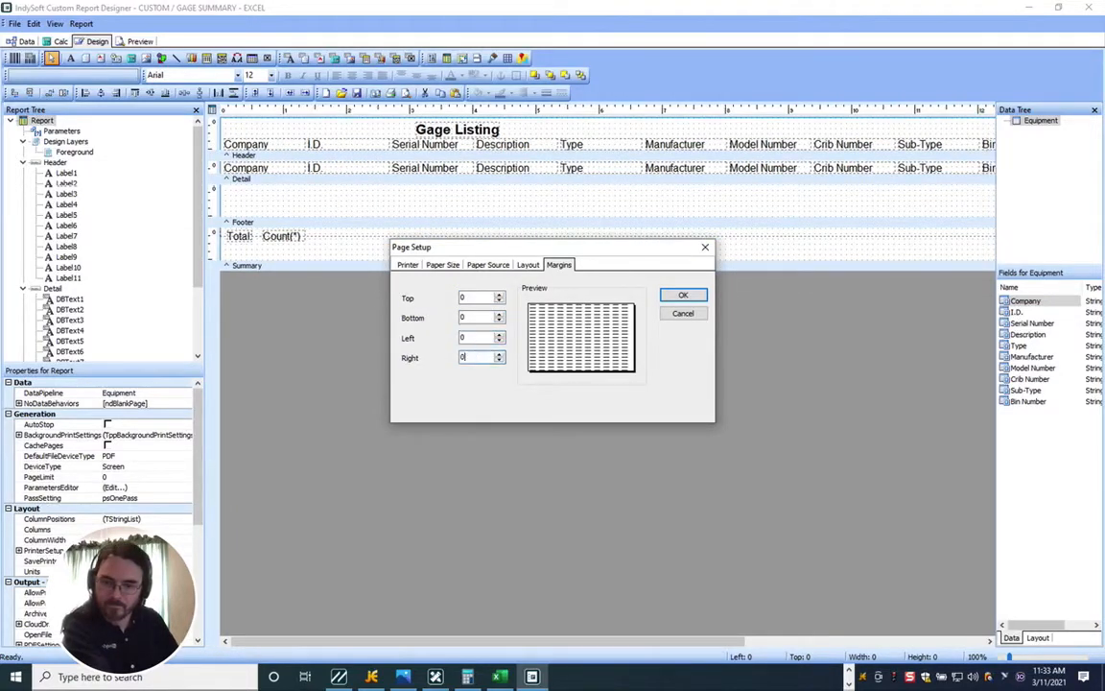
pyautogui.click(683, 297)
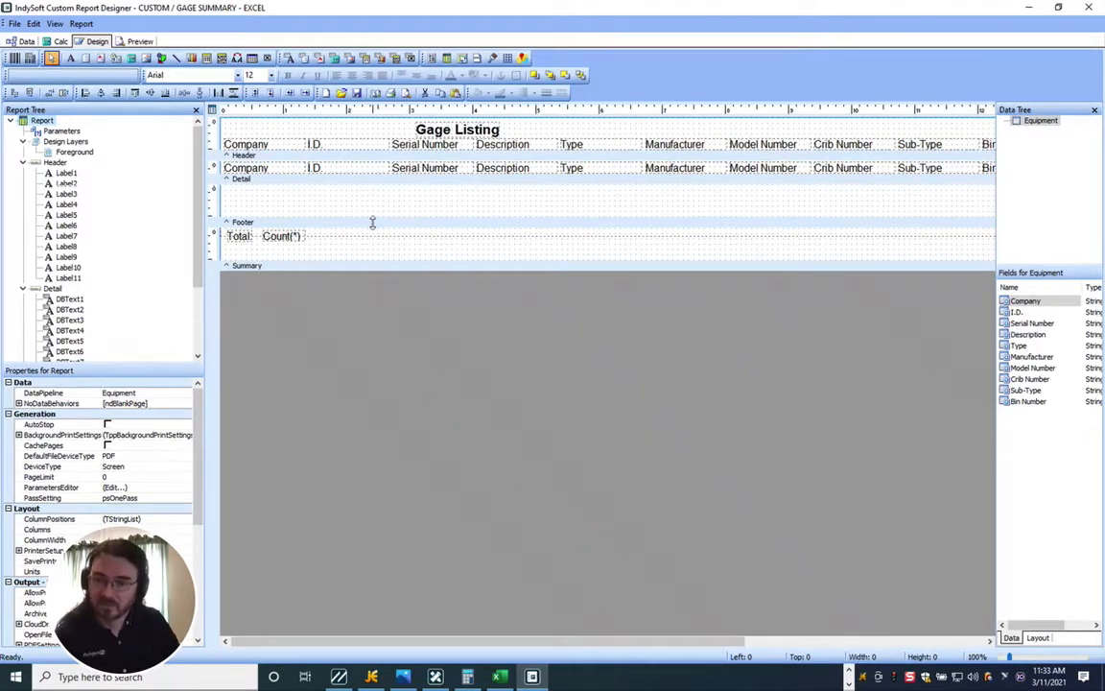
# Collapse the Footer band to a height of 0 and add a Title band to the report.
pyautogui.moveTo(372, 223); pyautogui.dragTo(374, 147)
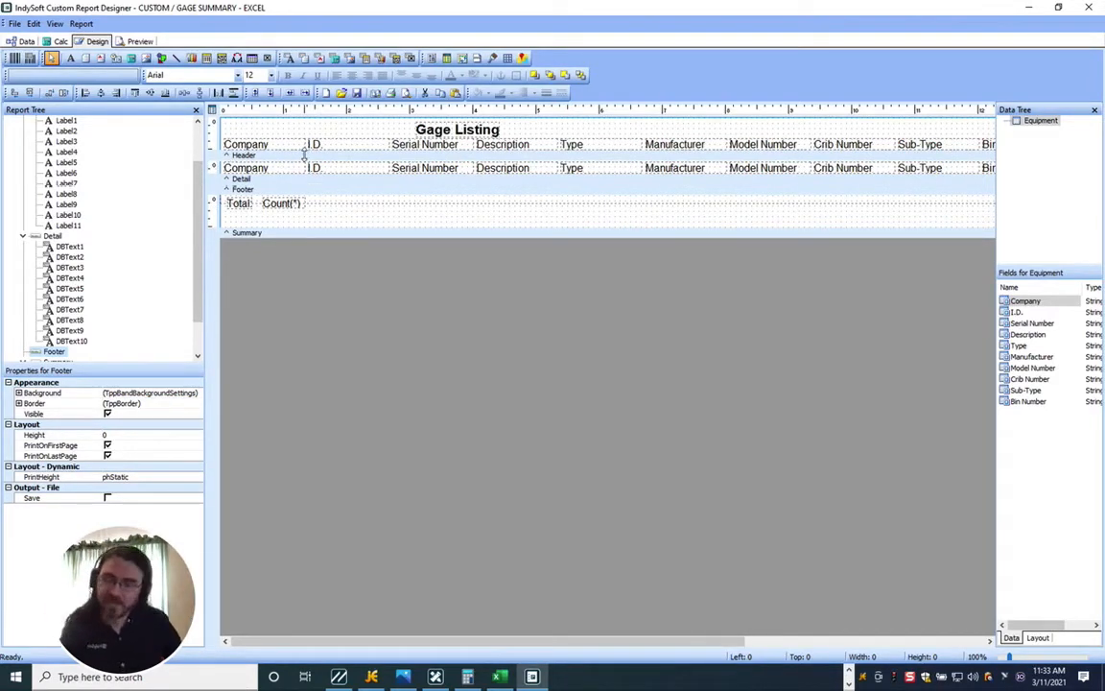
pyautogui.click(81, 24)
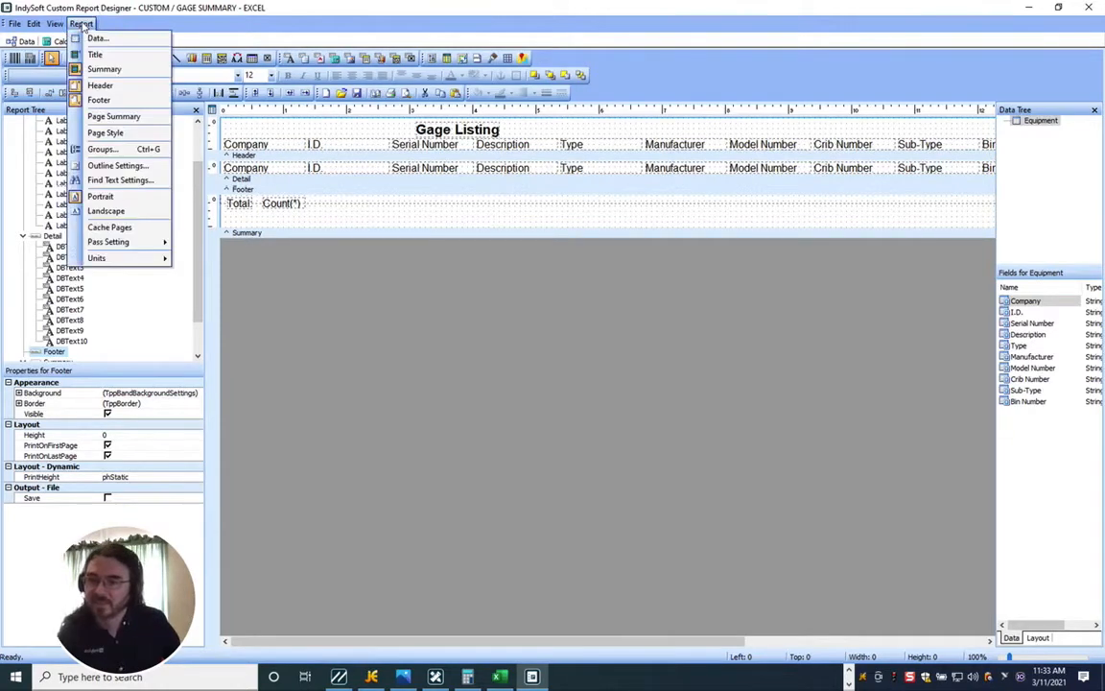
pyautogui.click(96, 55)
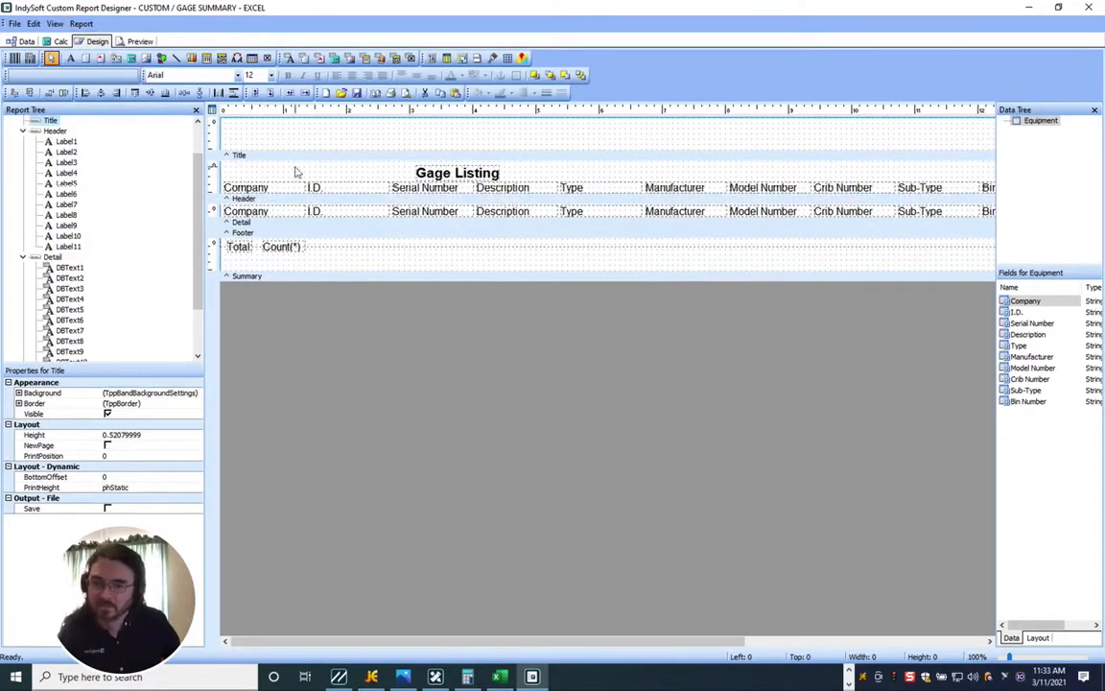
# Move the Gage Listing title and all column header labels from the Header band to the Title band's top-left corner, and collapse the Header band to 0.
pyautogui.moveTo(266, 165); pyautogui.dragTo(1013, 182)
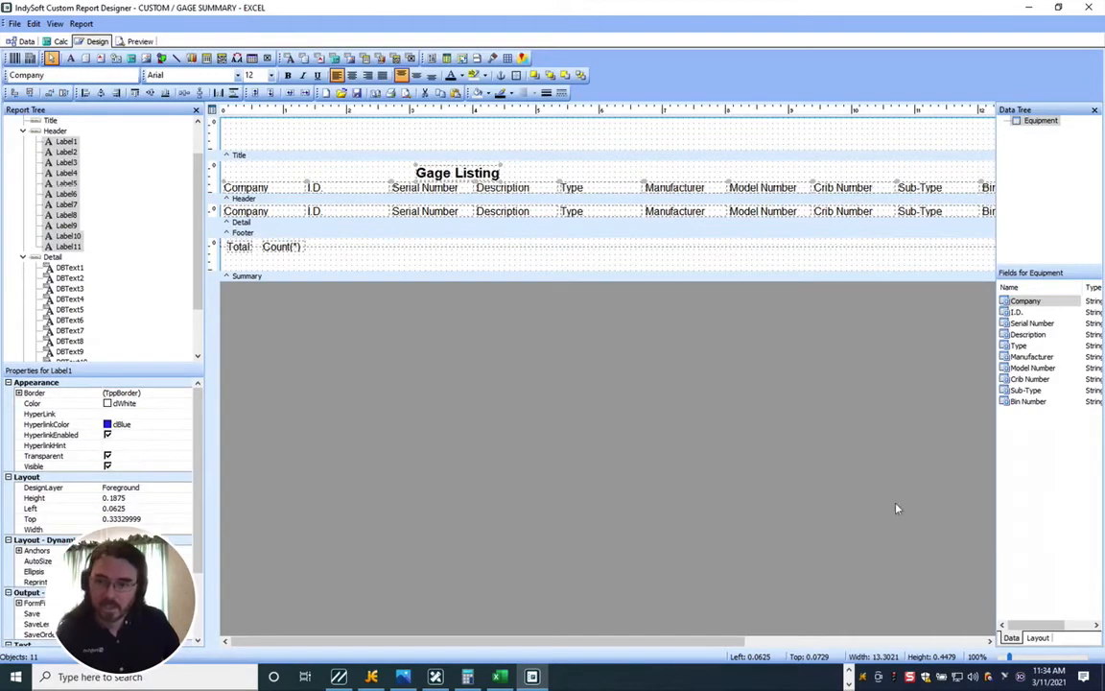
pyautogui.moveTo(713, 636); pyautogui.dragTo(617, 617)
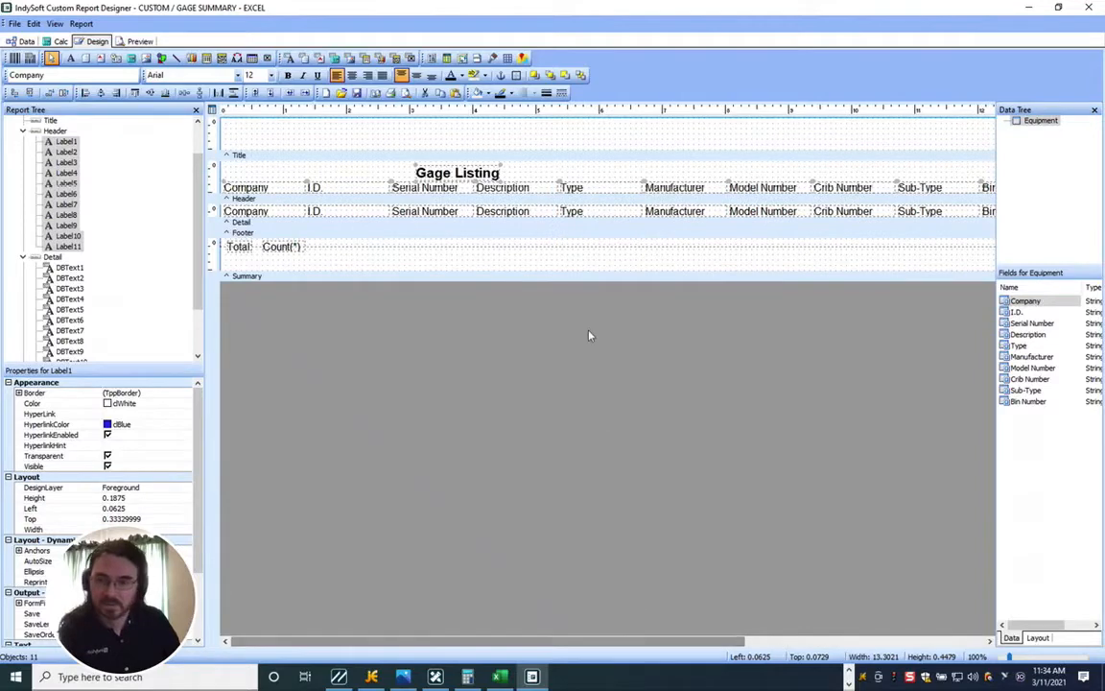
pyautogui.moveTo(448, 172); pyautogui.dragTo(441, 142)
pyautogui.moveTo(421, 196); pyautogui.dragTo(381, 129)
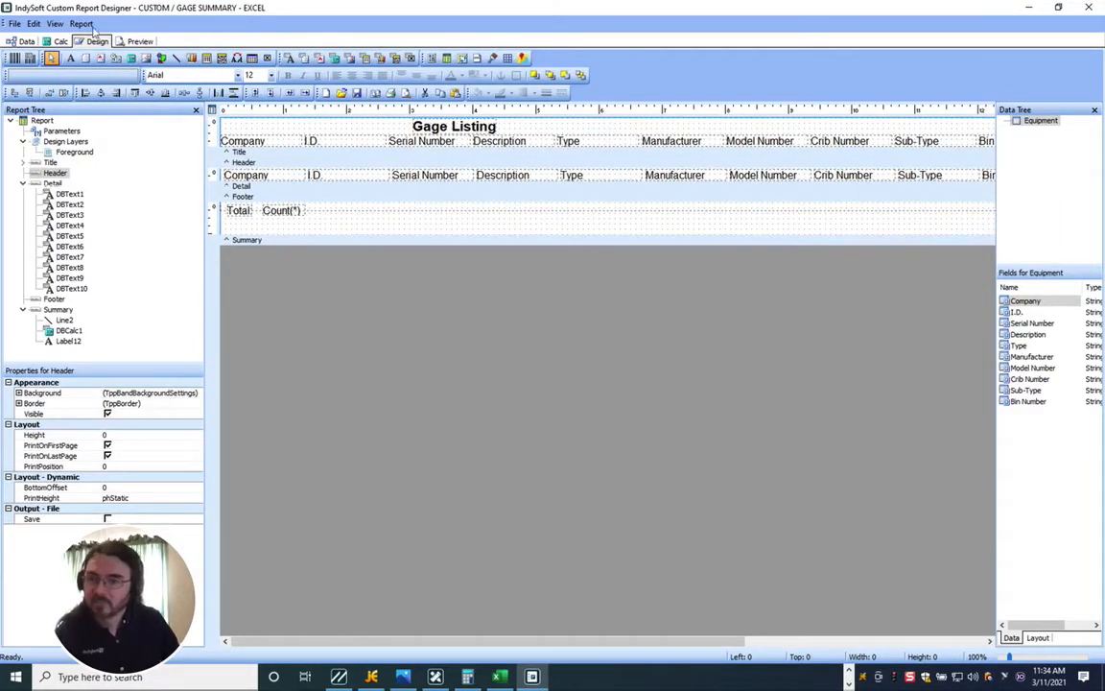
# Remove the empty Header and Footer bands from the report.
pyautogui.click(83, 24)
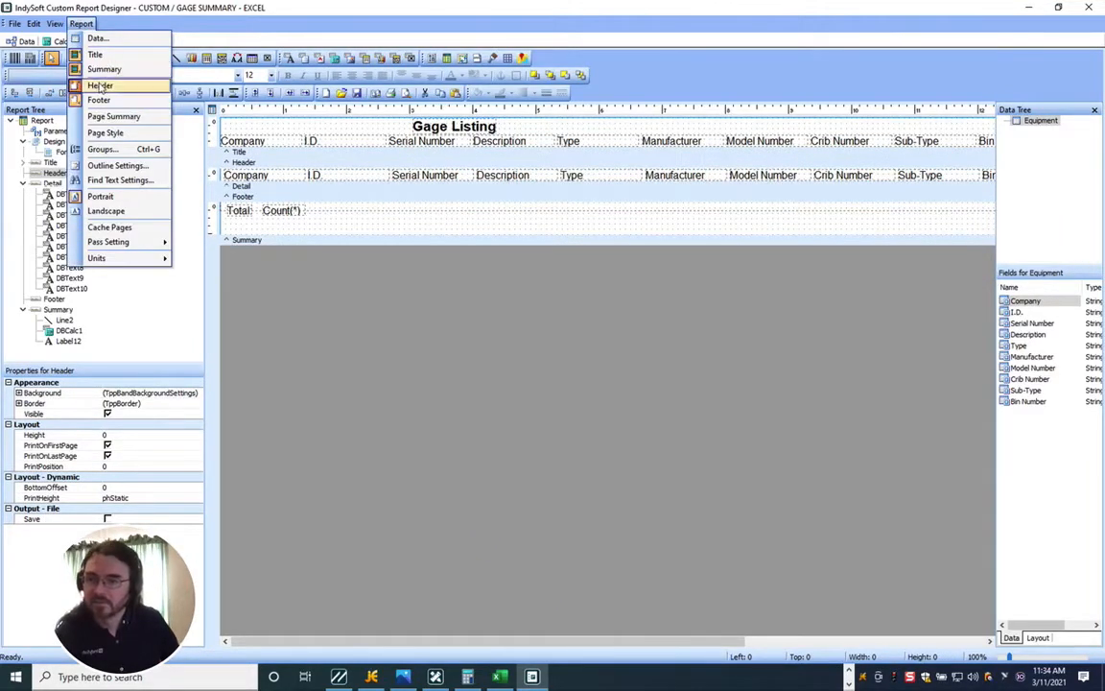
pyautogui.click(99, 87)
pyautogui.click(80, 24)
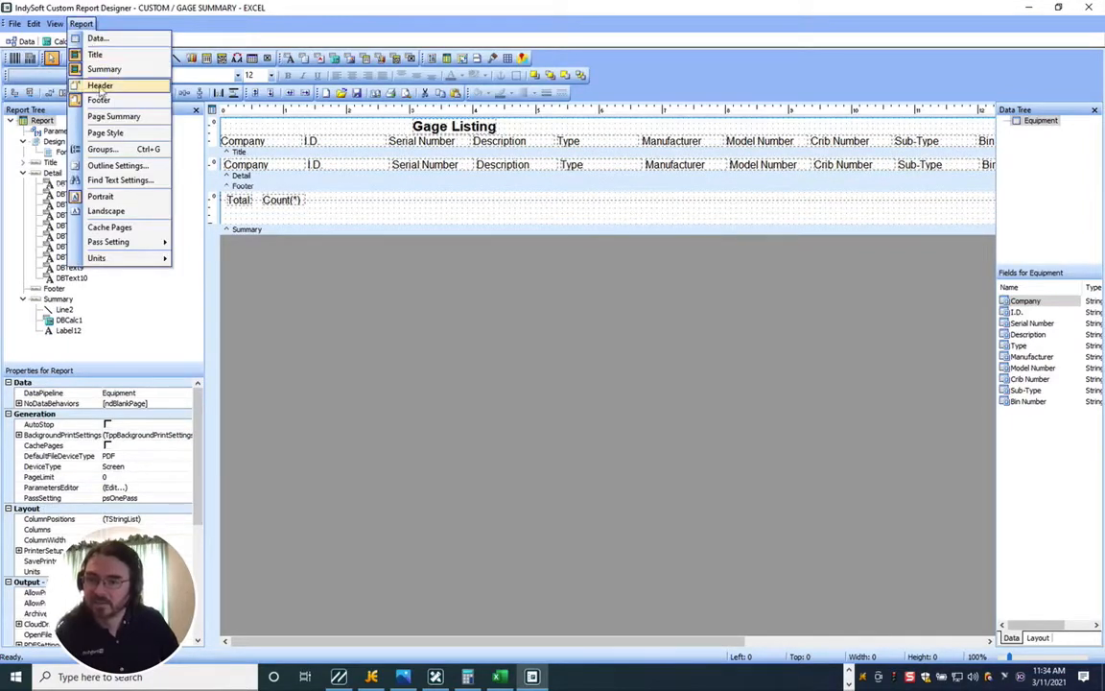
pyautogui.click(99, 99)
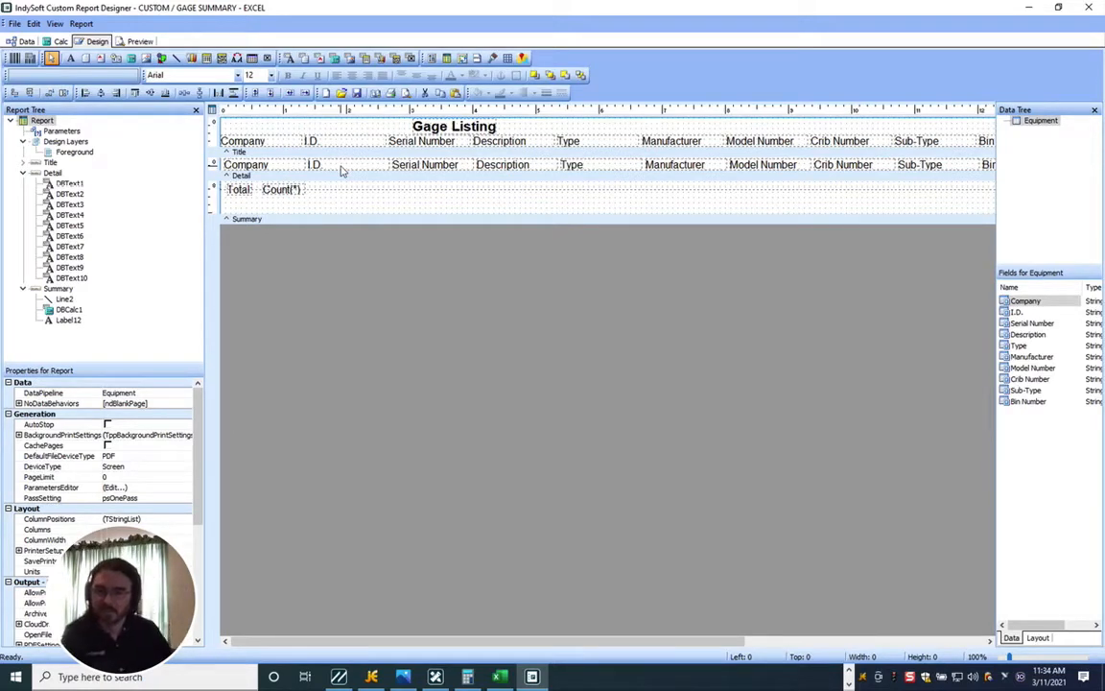
# Move all ten data fields flush to the top-left corner of the Detail band and shrink the band to a height of 0.1875.
pyautogui.click(247, 166)
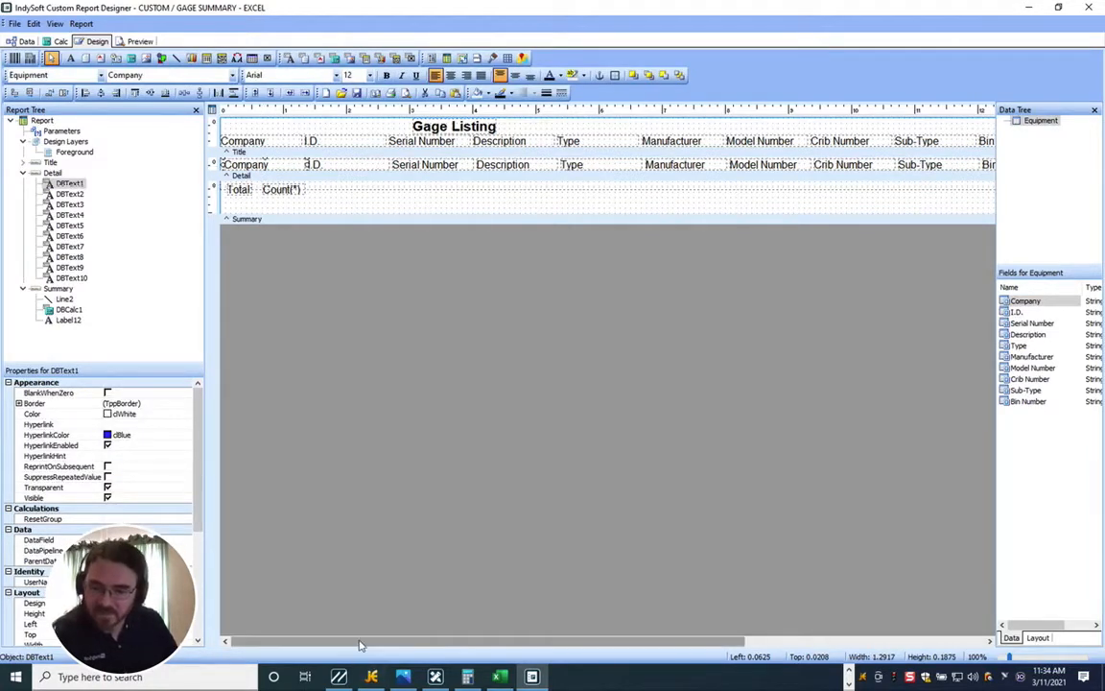
pyautogui.moveTo(358, 641); pyautogui.dragTo(479, 643)
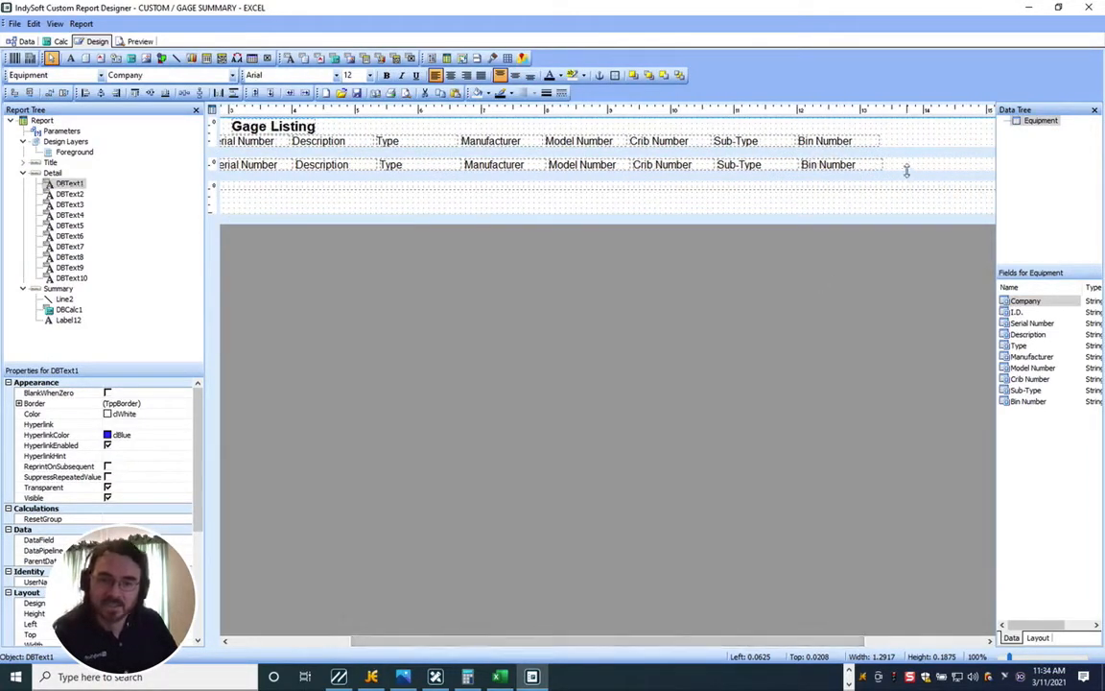
pyautogui.moveTo(467, 156); pyautogui.dragTo(266, 167)
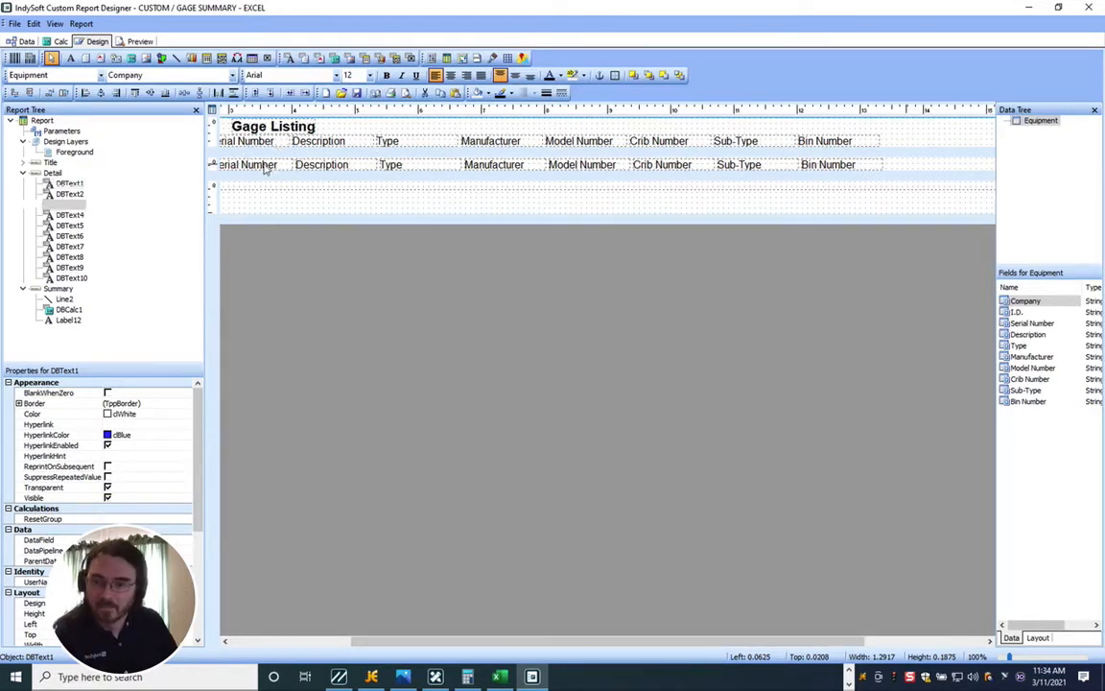
pyautogui.moveTo(403, 650); pyautogui.dragTo(239, 638)
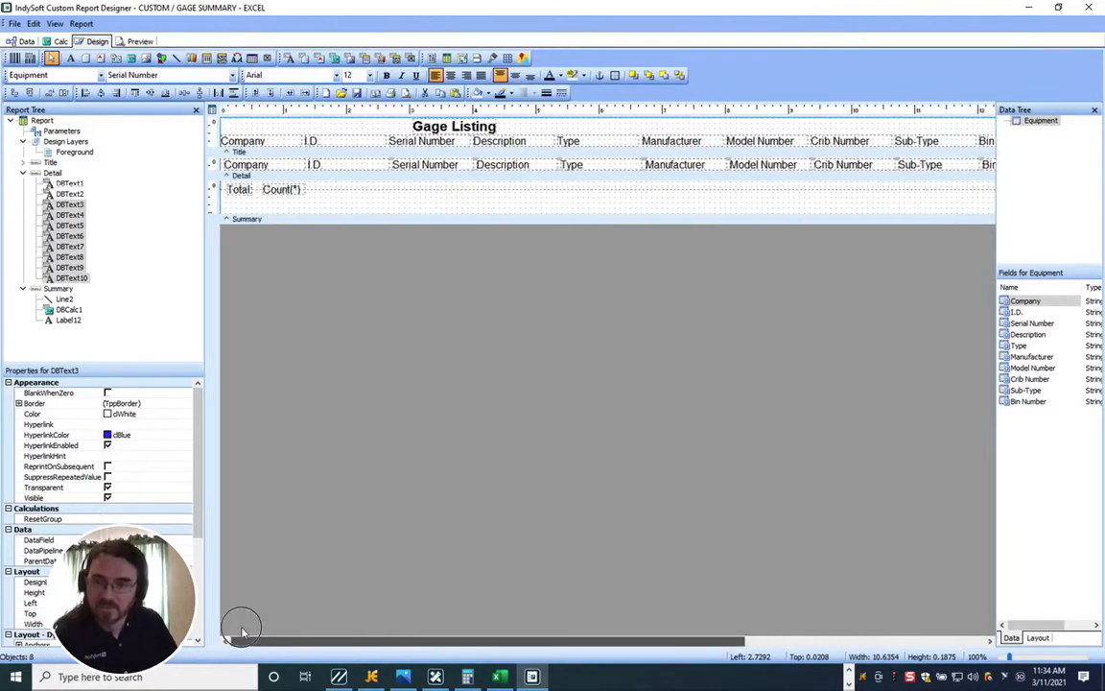
pyautogui.keyDown('shift'); pyautogui.click(326, 164); pyautogui.keyUp('shift')
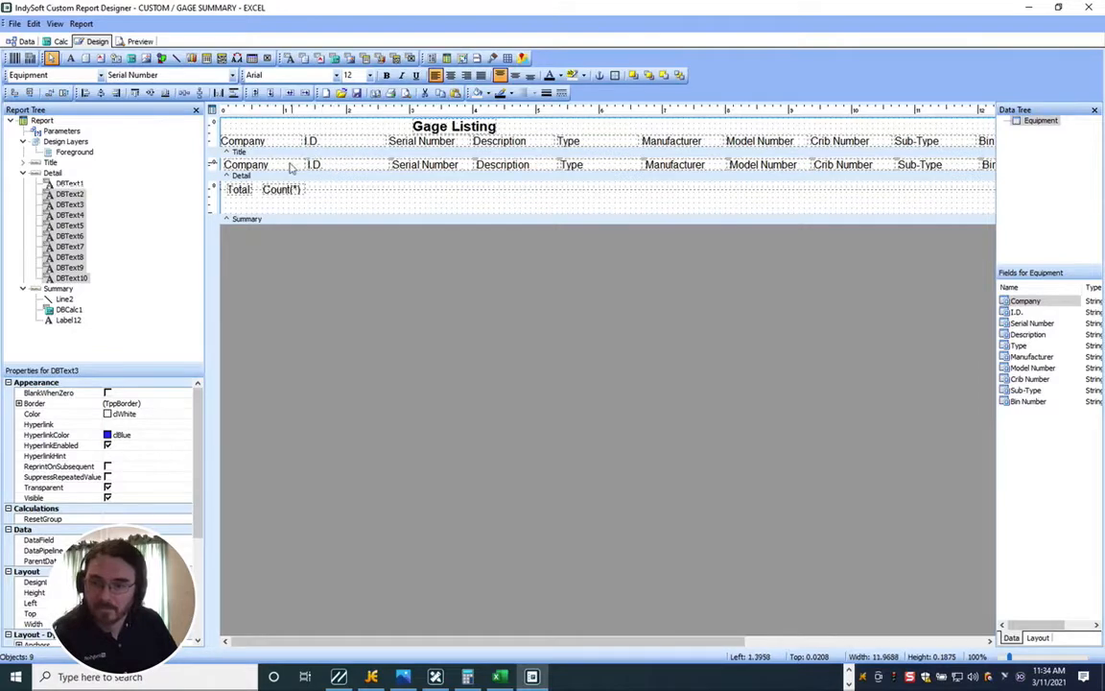
pyautogui.keyDown('shift'); pyautogui.click(257, 164); pyautogui.keyUp('shift')
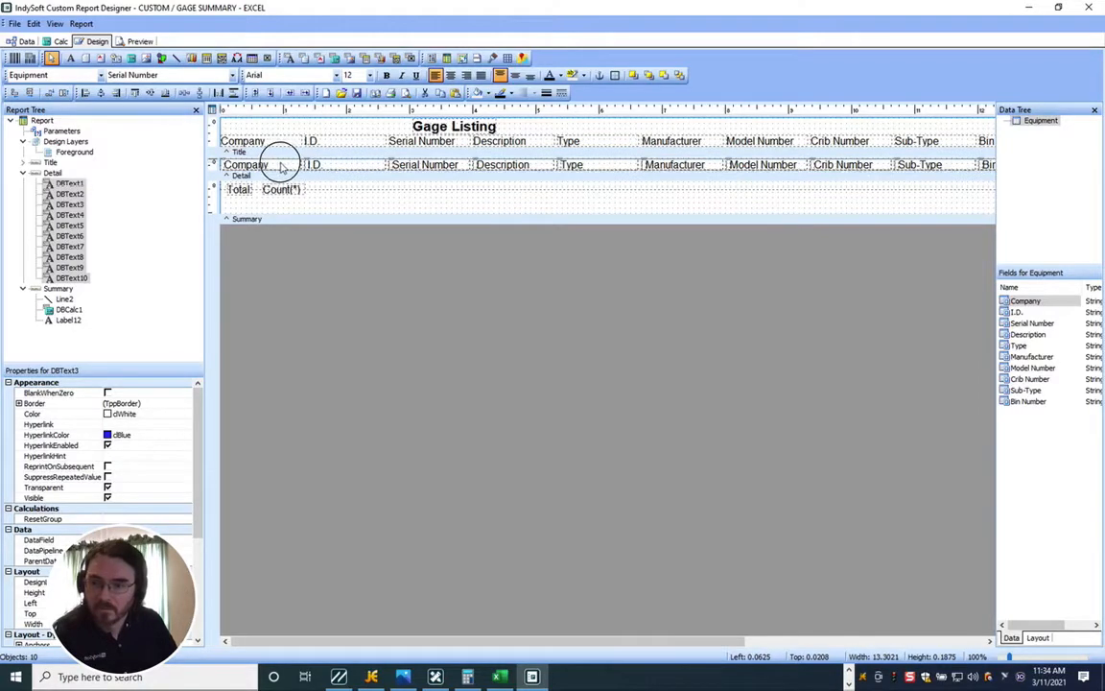
pyautogui.moveTo(281, 165); pyautogui.dragTo(282, 163)
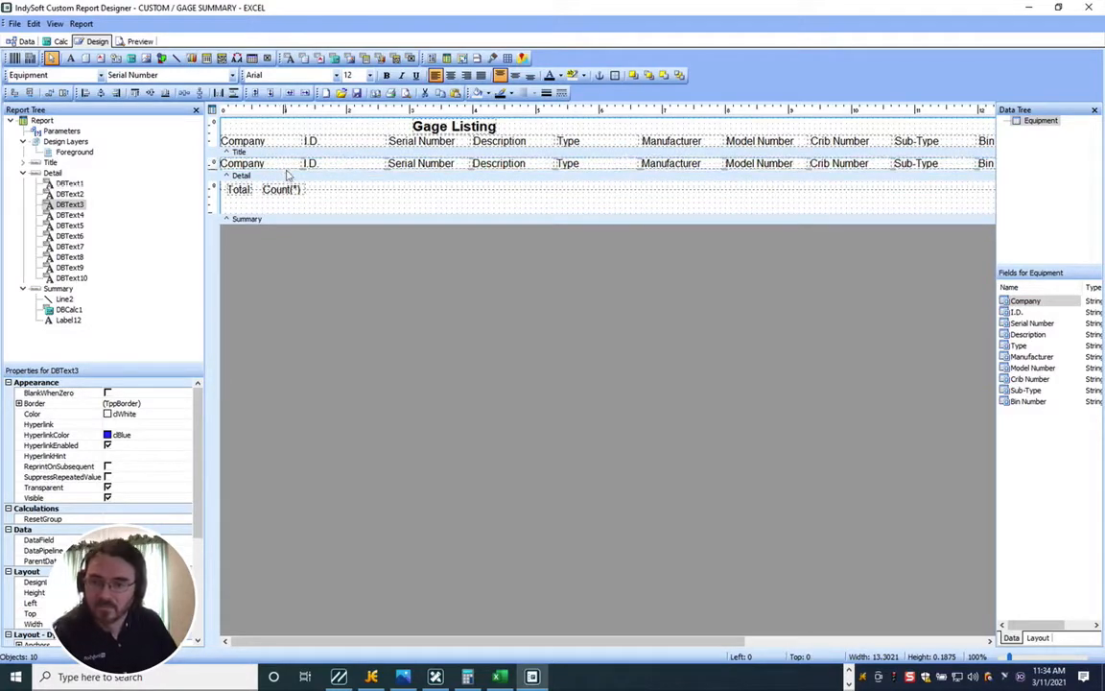
pyautogui.click(285, 170)
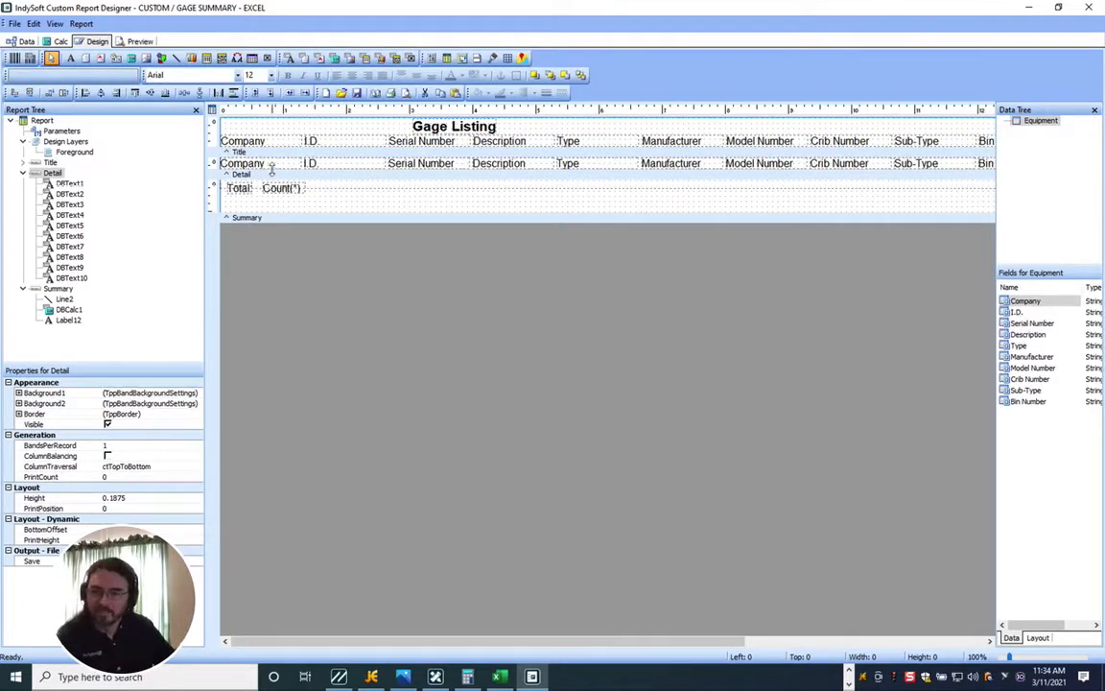
# Save the report design with the check-in note "asdf".
pyautogui.click(14, 23)
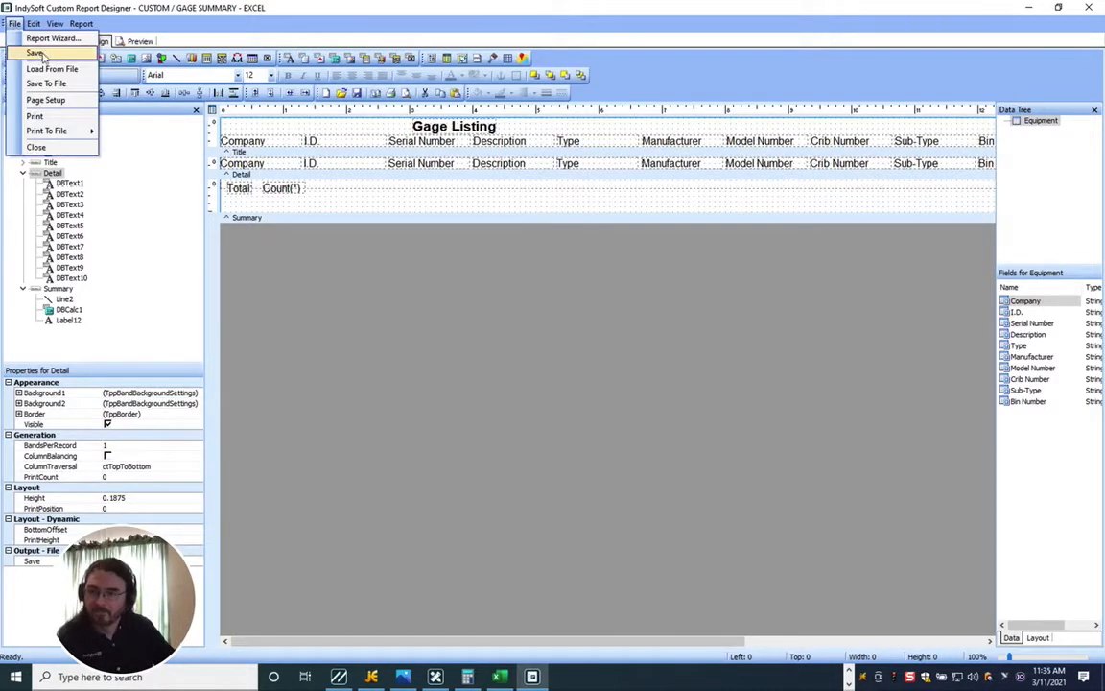
pyautogui.click(36, 54)
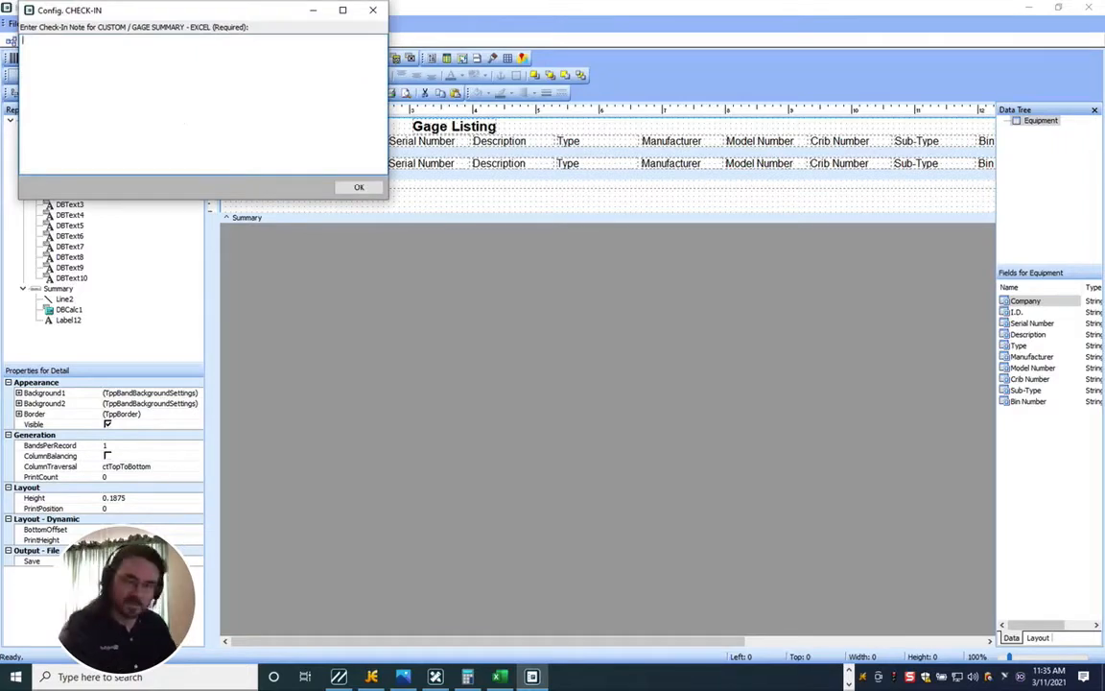
pyautogui.write('asdf')
pyautogui.click(357, 187)
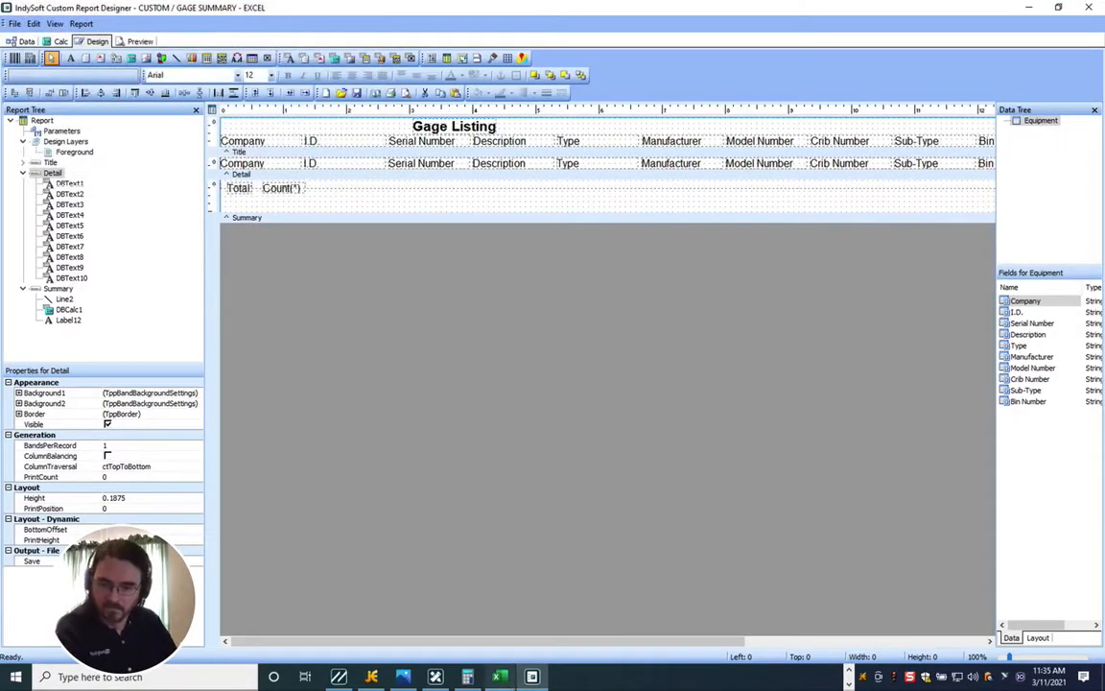
# Switch to the main IndySoft window, refresh it and run the Gage Summary - Excel report.
pyautogui.click(373, 678)
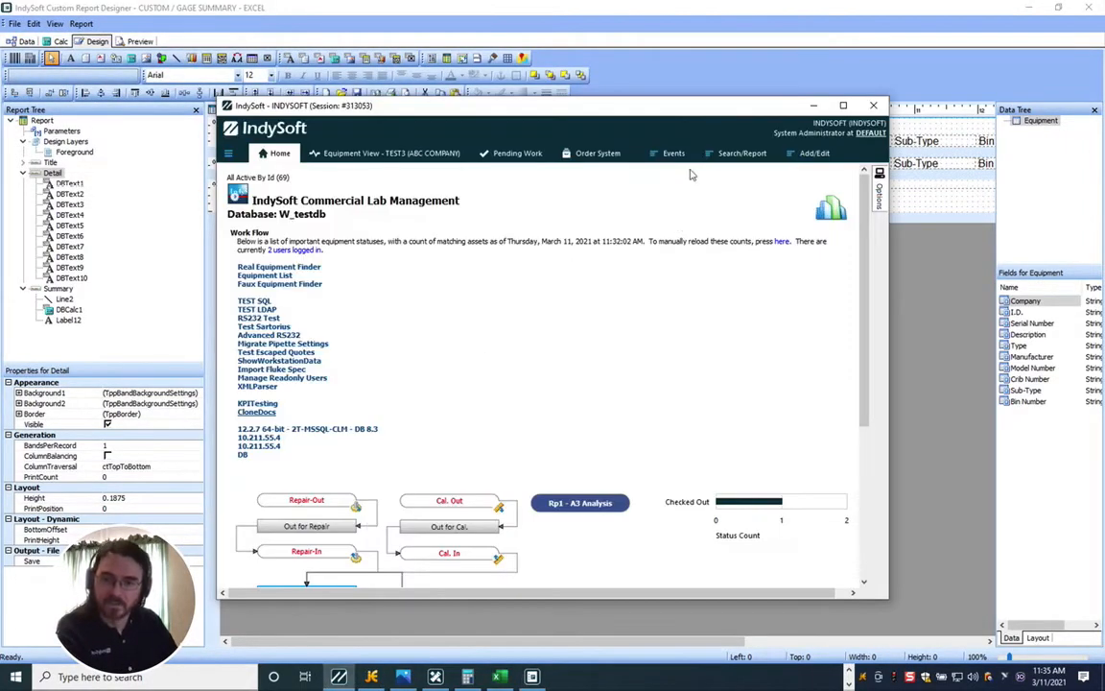
pyautogui.click(660, 132)
pyautogui.rightClick(660, 133)
pyautogui.click(695, 138)
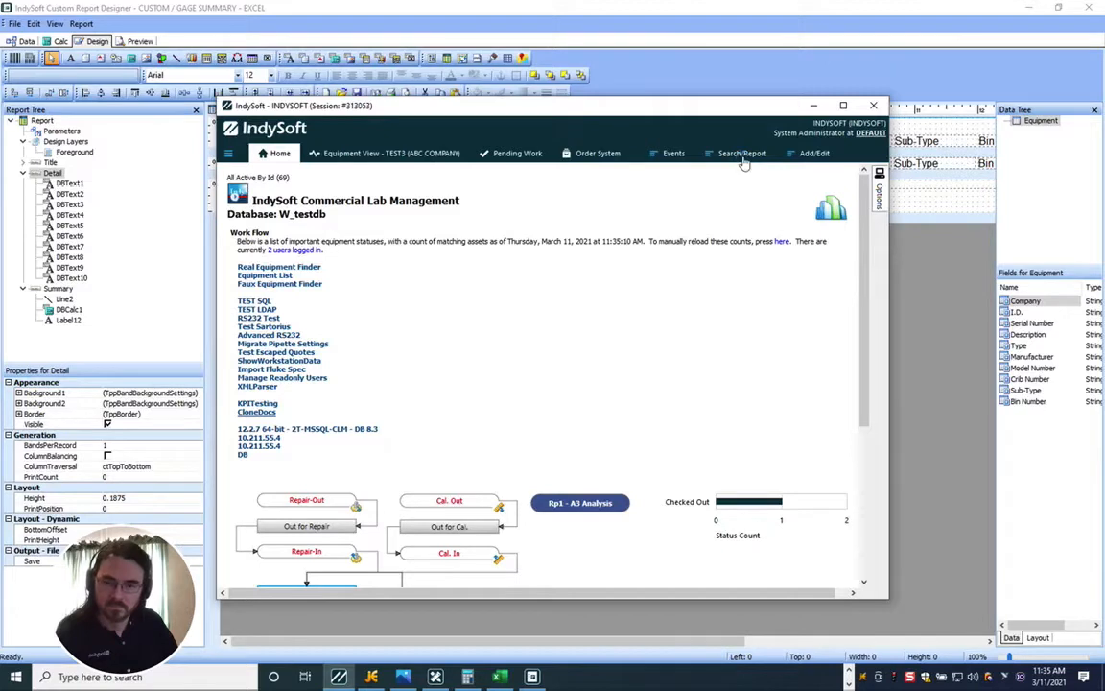
pyautogui.click(742, 155)
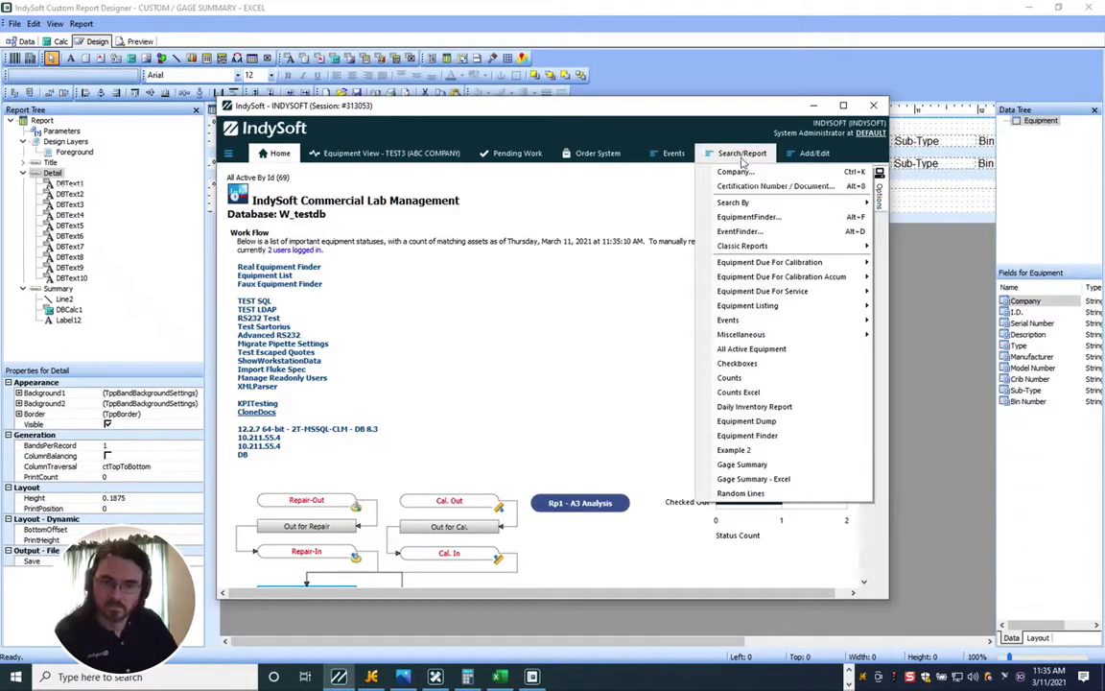
pyautogui.click(752, 479)
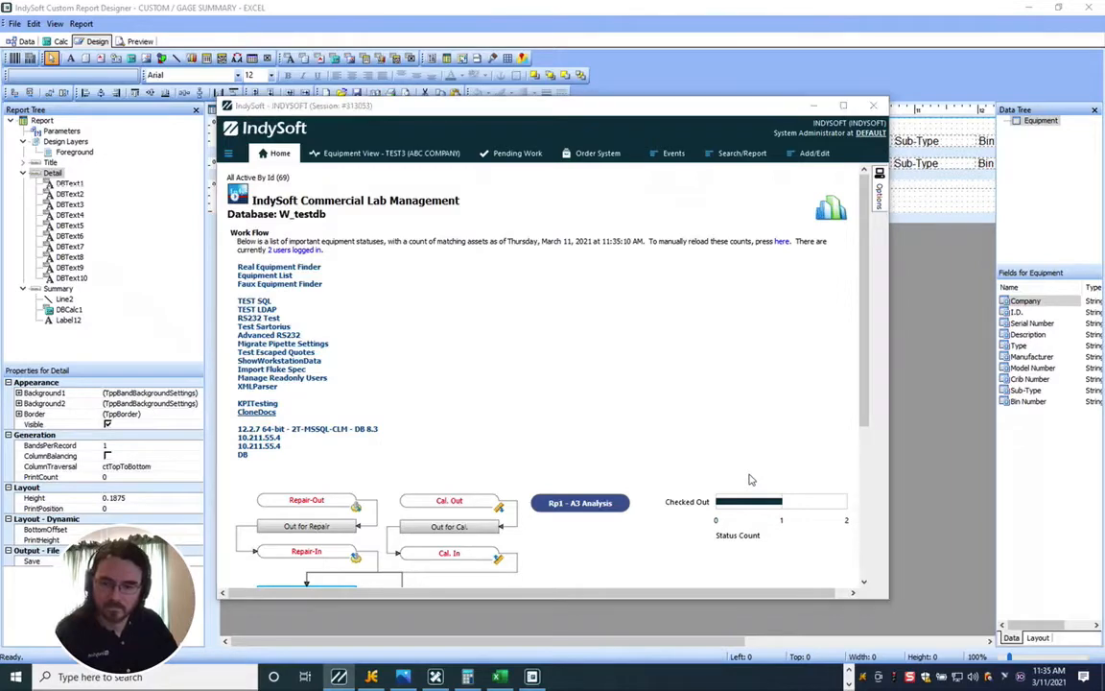
# Save the report output as GAGE SUMMARY - EXCEL2.xls in Documents, and open that file in Excel from File Explorer.
pyautogui.click(737, 595)
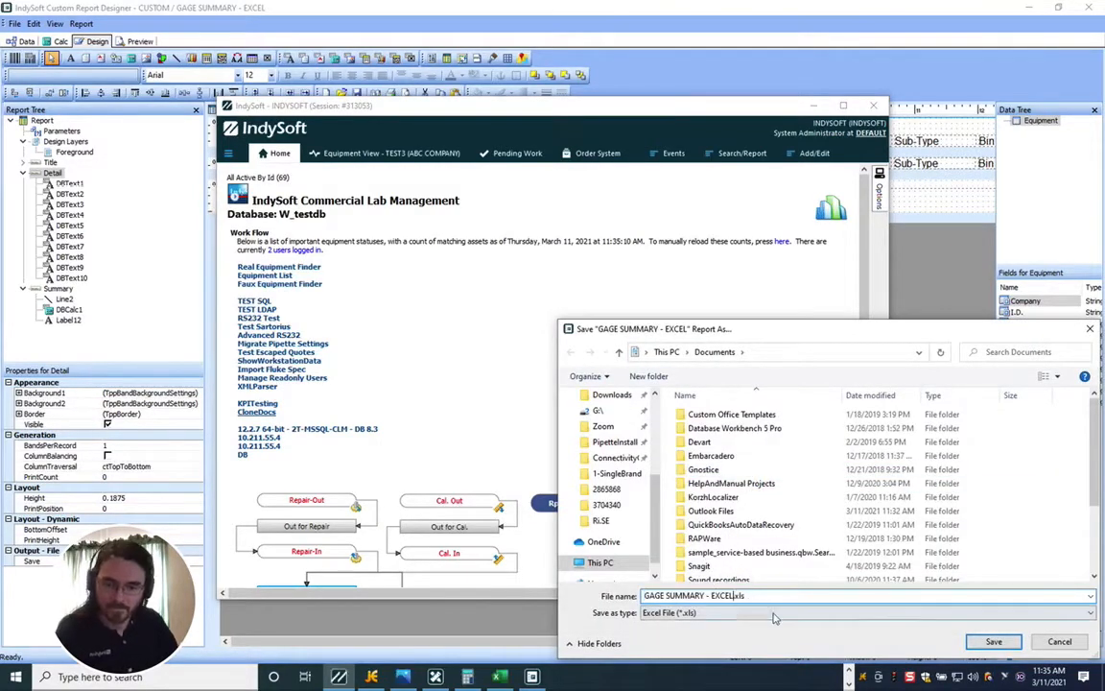
pyautogui.write('2')
pyautogui.press('Return')
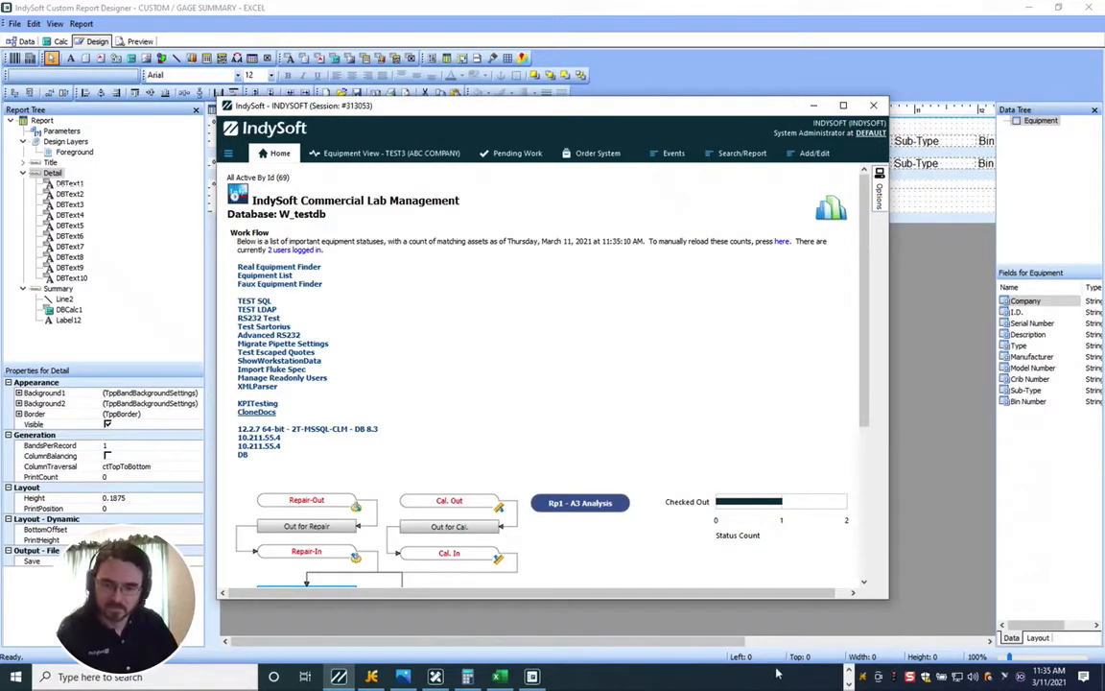
pyautogui.click(849, 669)
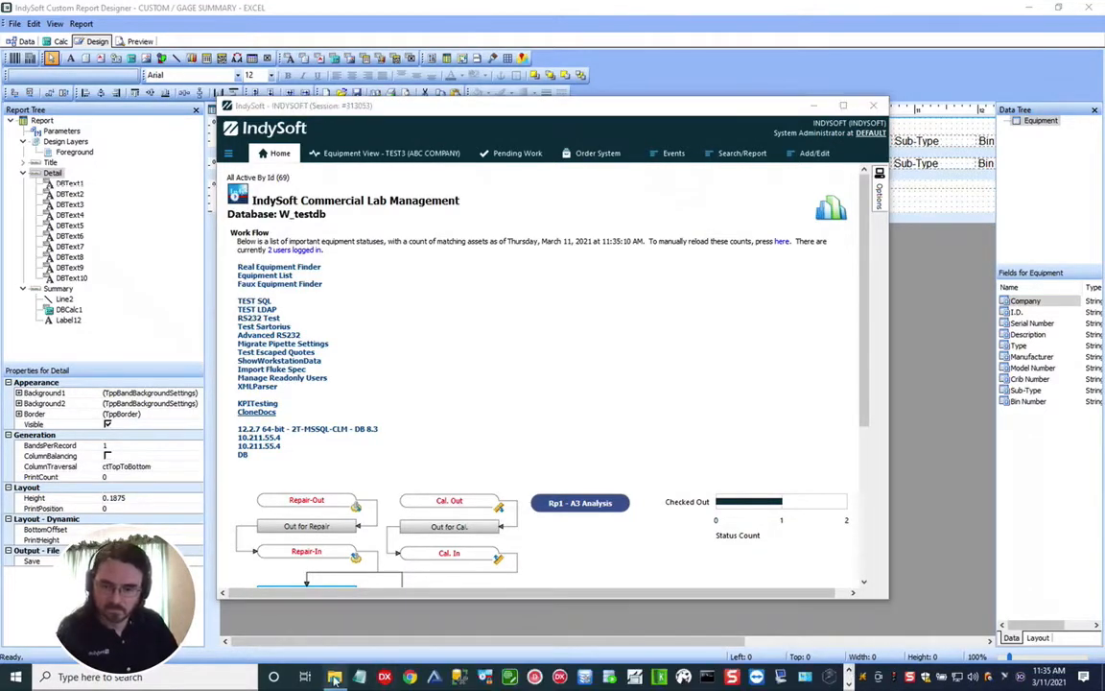
pyautogui.click(302, 585)
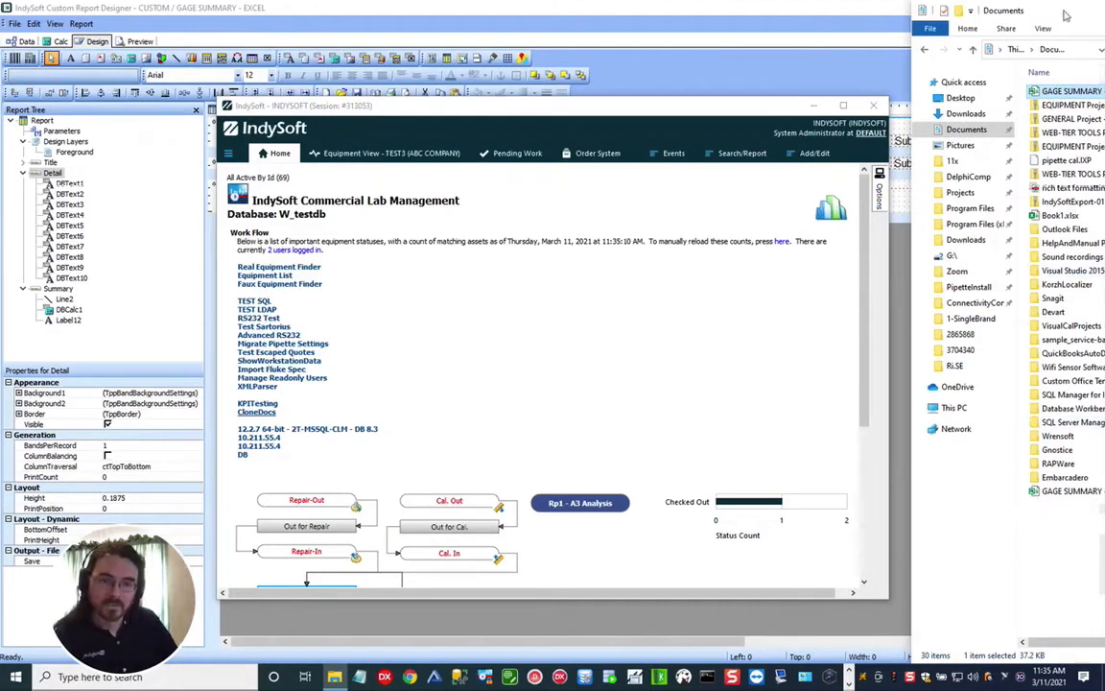
pyautogui.moveTo(1065, 16); pyautogui.dragTo(1001, 13)
pyautogui.click(1027, 492)
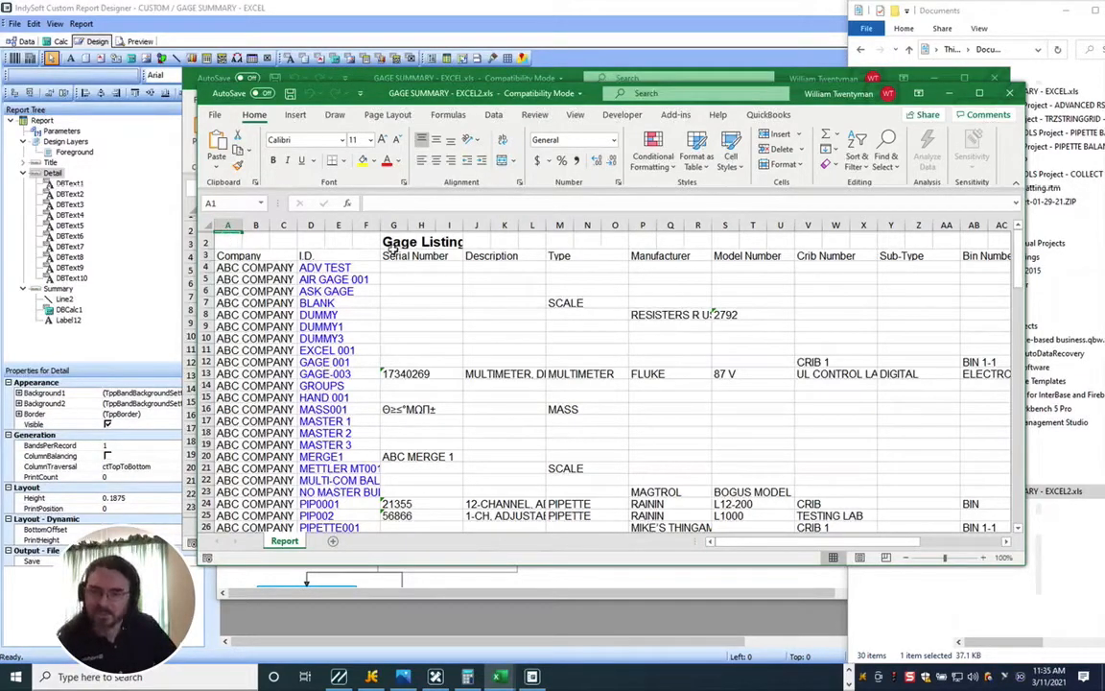
# Examine the exported rows from the Gage Listing title to the total, including the thin row 60 at the page break.
pyautogui.click(406, 242)
pyautogui.scroll(-6, 384, 263)
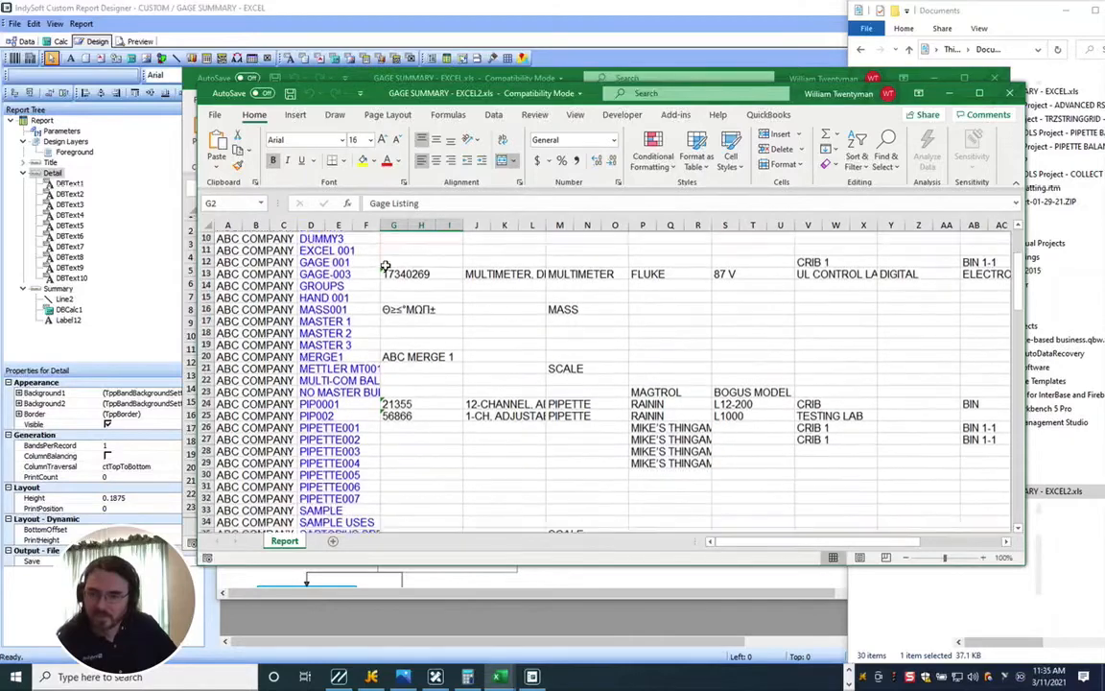
pyautogui.scroll(-12, 385, 263)
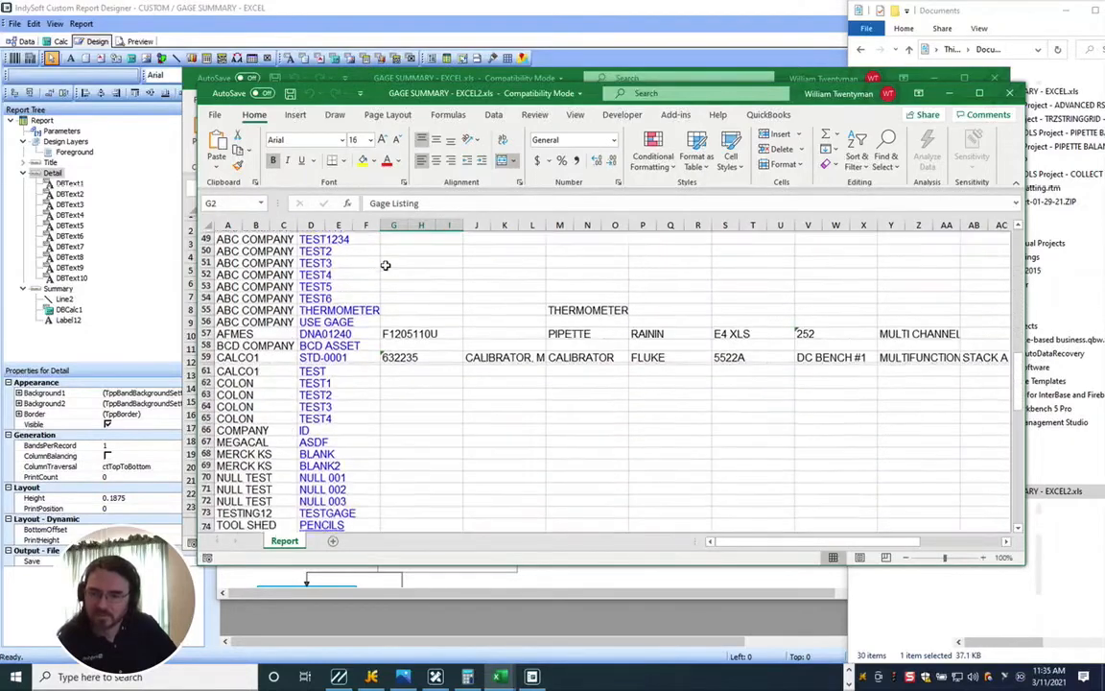
pyautogui.scroll(-2, 385, 263)
pyautogui.scroll(8, 385, 263)
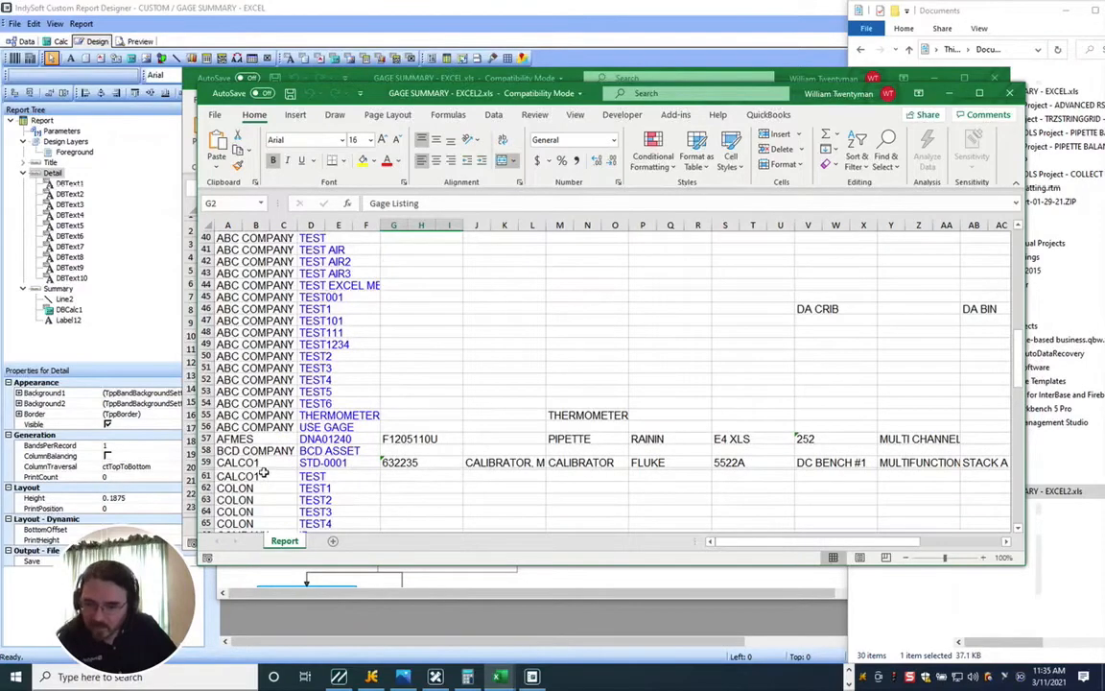
pyautogui.click(264, 467)
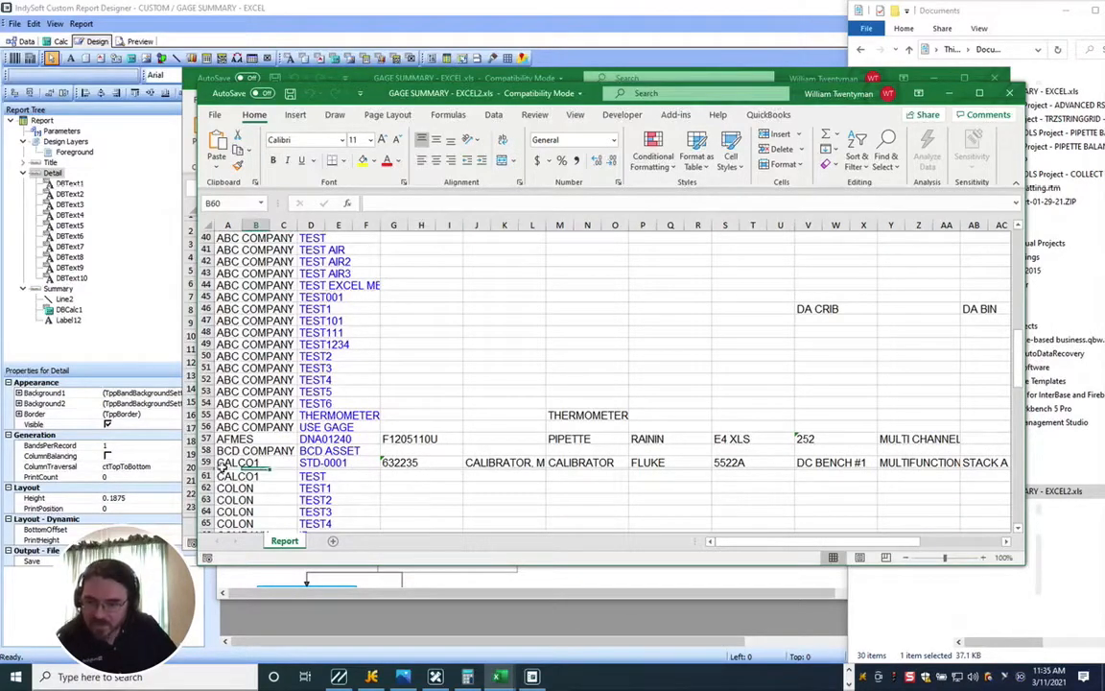
pyautogui.scroll(-6, 356, 474)
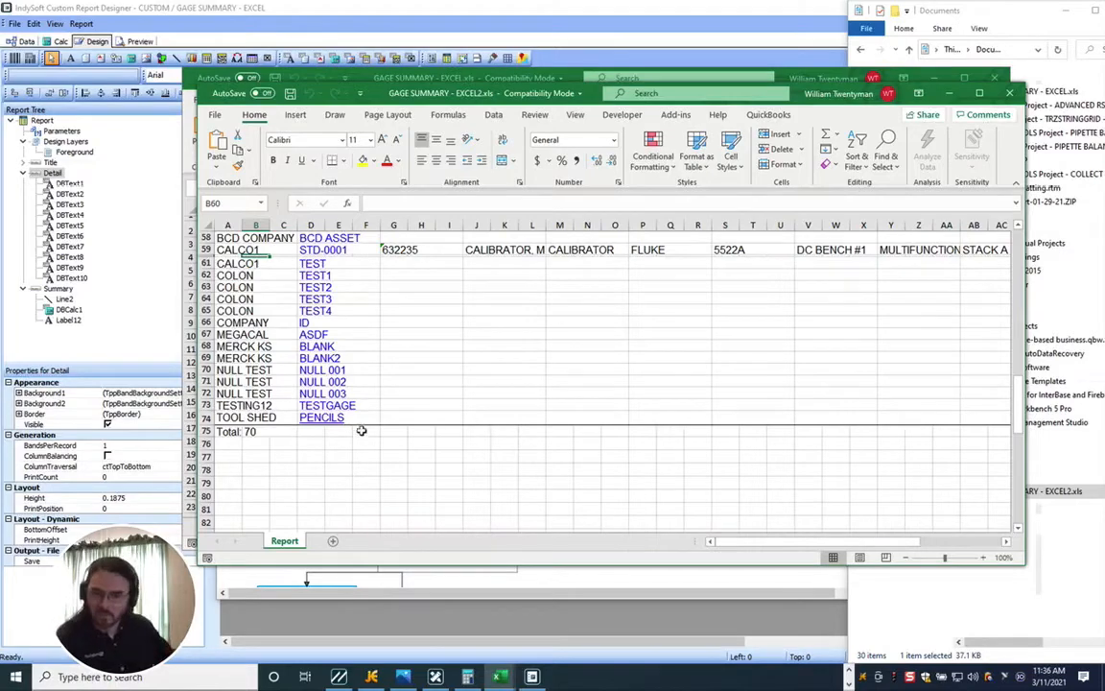
pyautogui.click(359, 430)
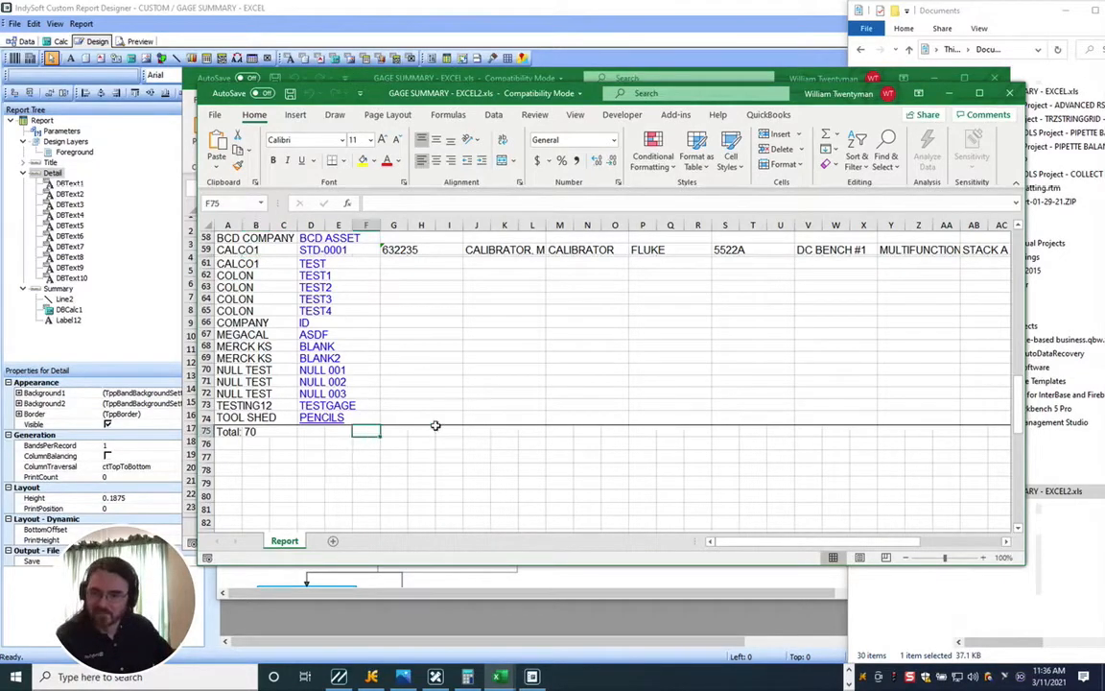
pyautogui.scroll(3, 417, 438)
pyautogui.scroll(15, 416, 439)
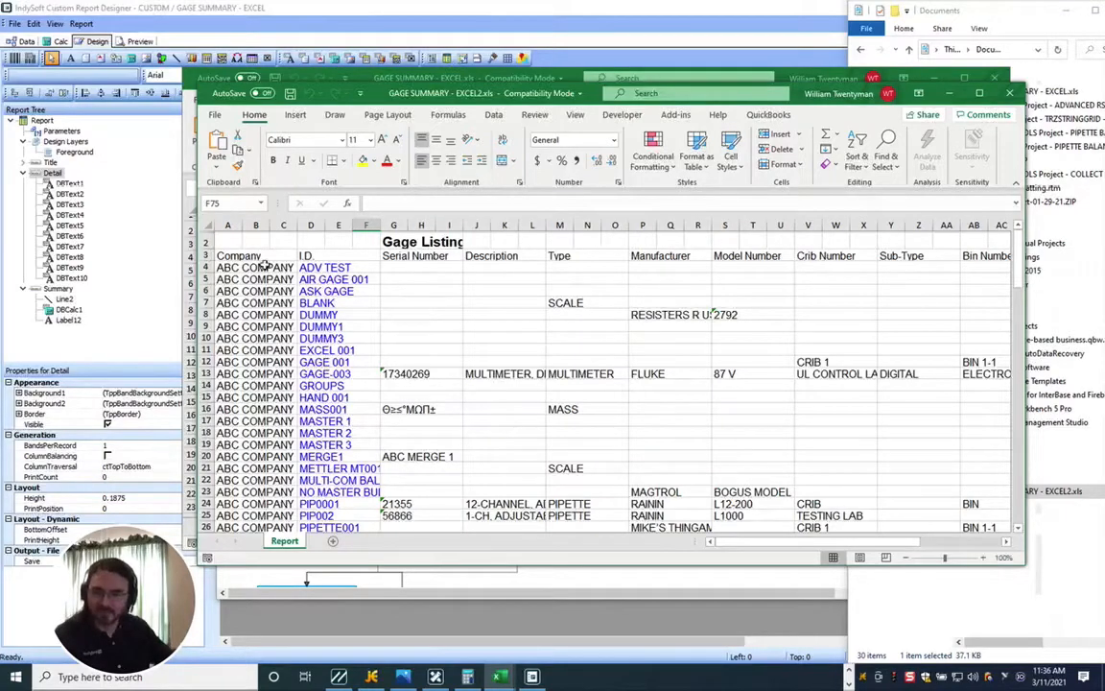
# Inspect the merged Company cells in the first data rows and check the width of column A.
pyautogui.click(230, 255)
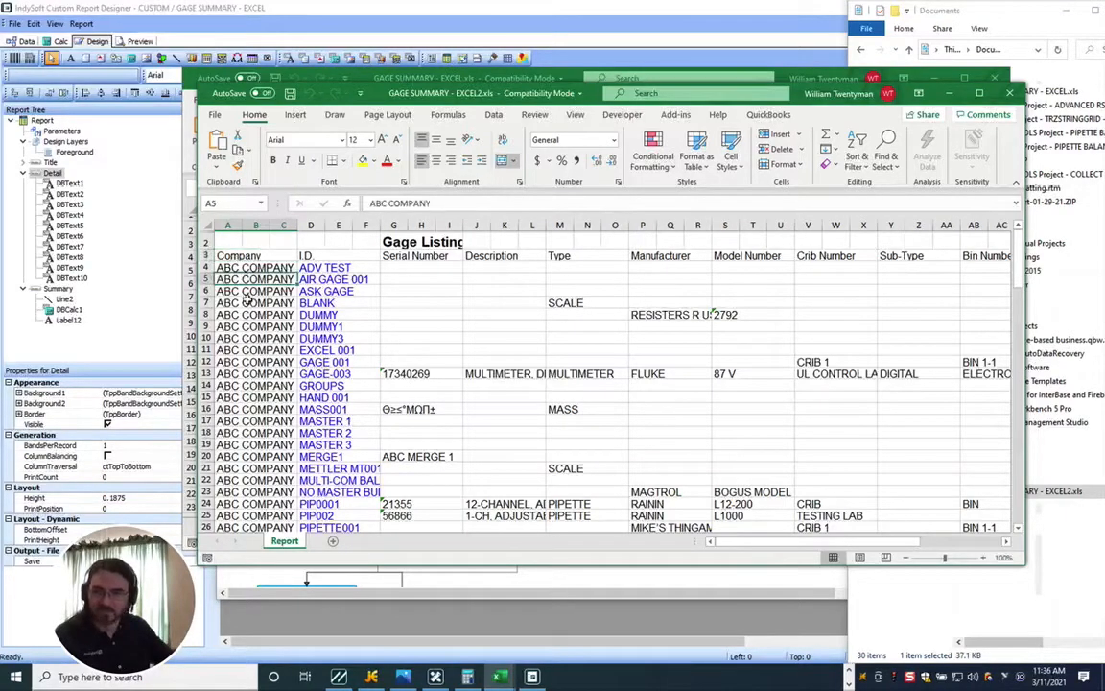
pyautogui.press('Down')
pyautogui.press('Down')
pyautogui.press('Down')
pyautogui.press('Down')
pyautogui.moveTo(241, 225); pyautogui.dragTo(241, 224)
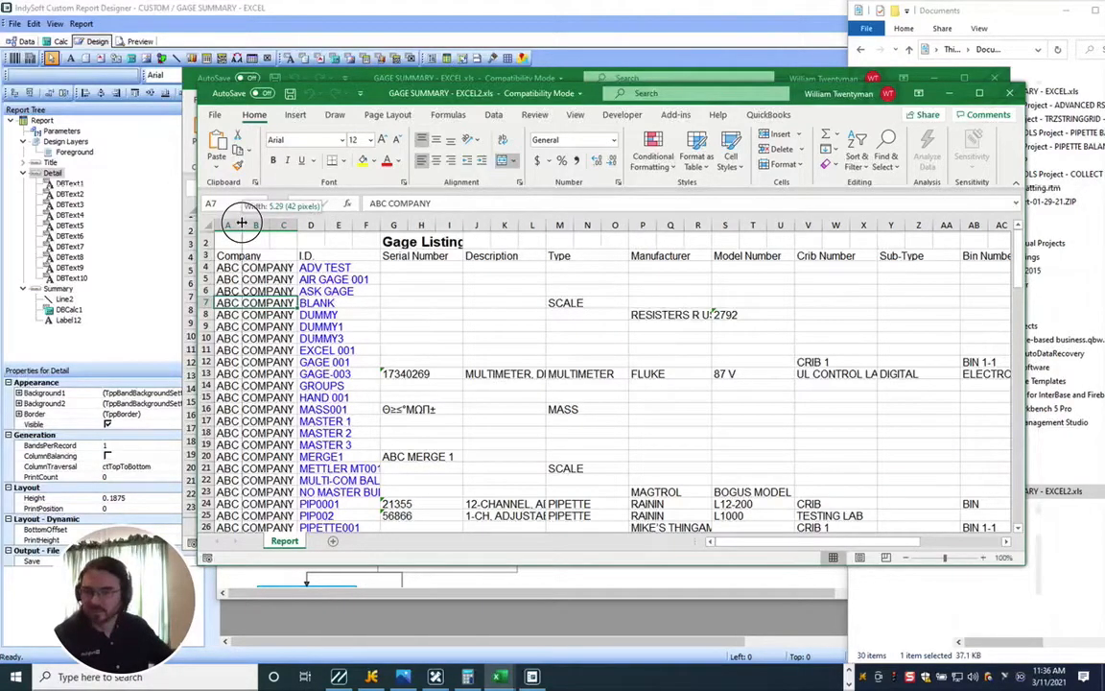
# Check the pixel width of column A in the exported workbook and bring up Calculator beside it.
pyautogui.moveTo(242, 225); pyautogui.dragTo(242, 225)
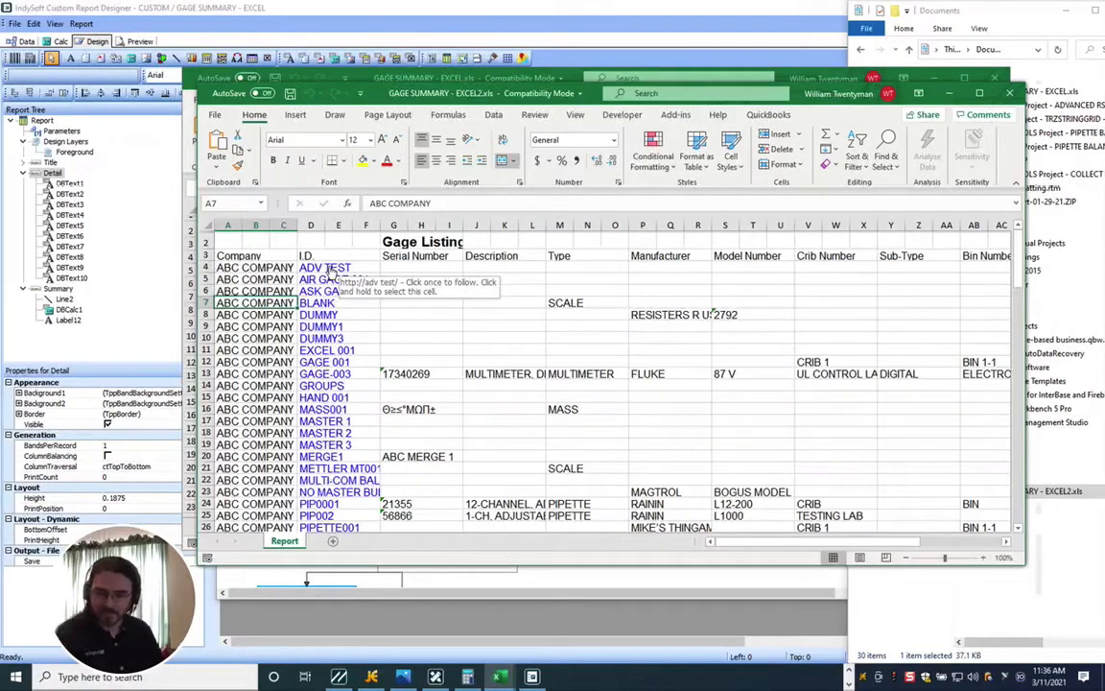
pyautogui.click(850, 672)
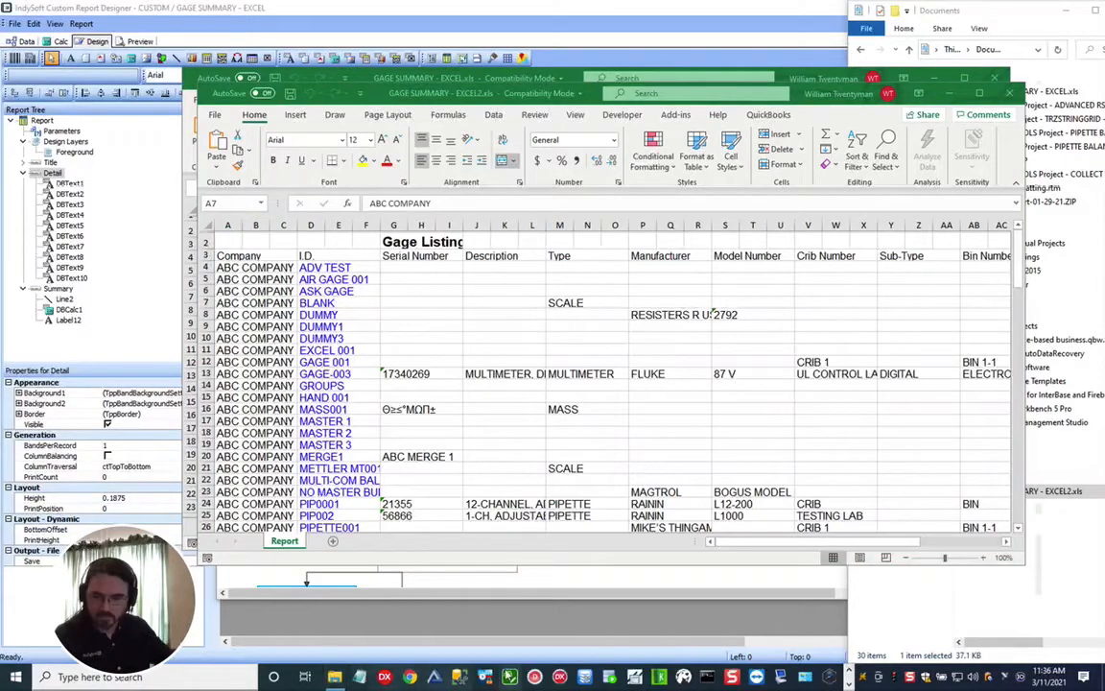
pyautogui.click(850, 684)
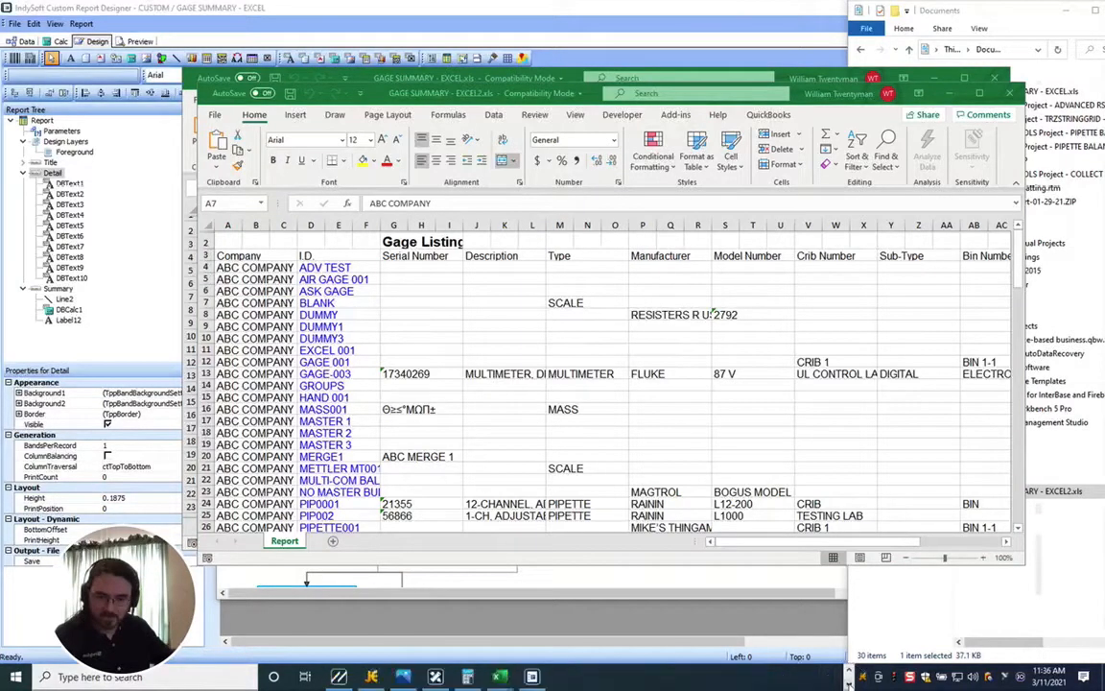
pyautogui.click(531, 676)
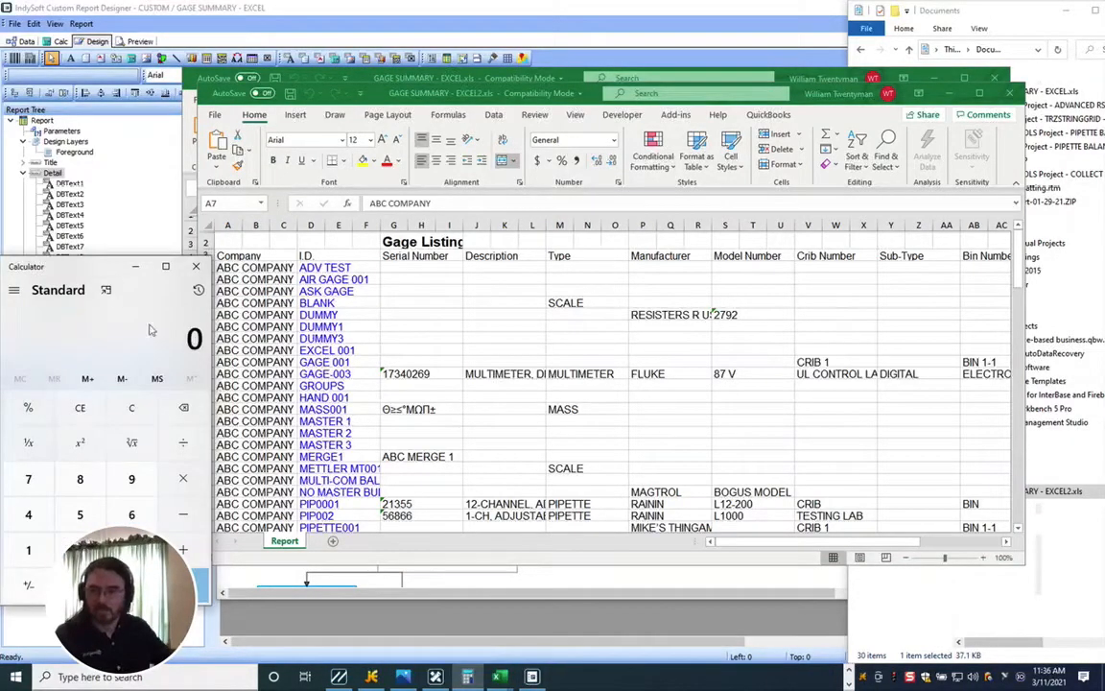
pyautogui.moveTo(97, 274); pyautogui.dragTo(99, 115)
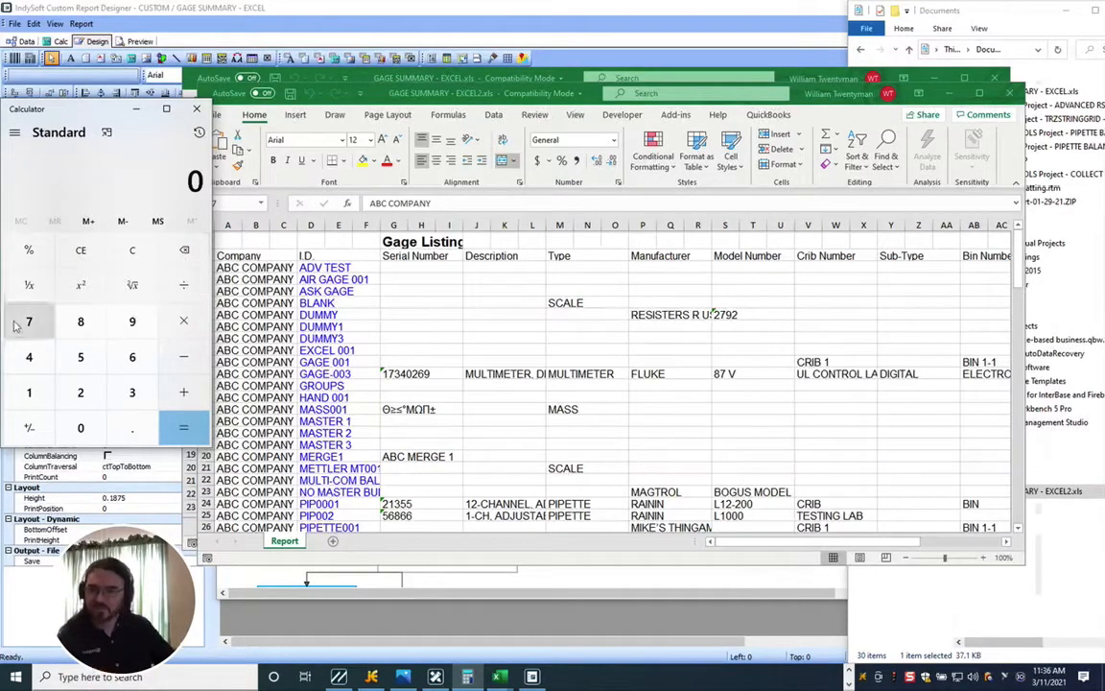
# Divide the column width of 42 pixels by 72 in Calculator.
pyautogui.click(29, 355)
pyautogui.click(81, 392)
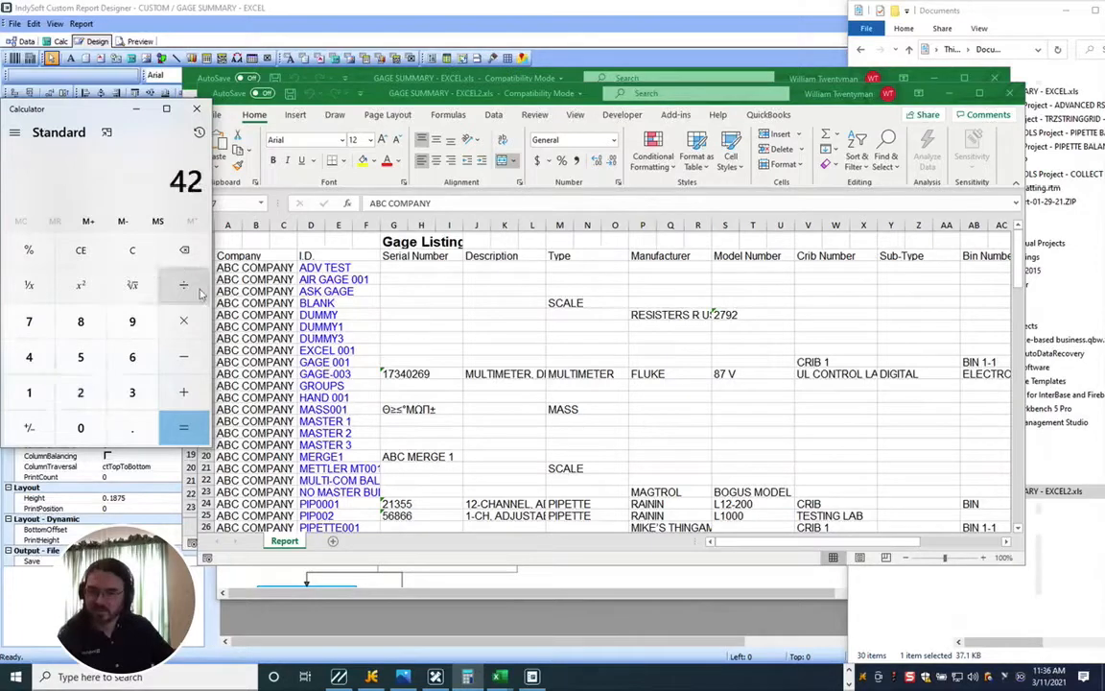
pyautogui.click(183, 285)
pyautogui.click(28, 321)
pyautogui.click(81, 392)
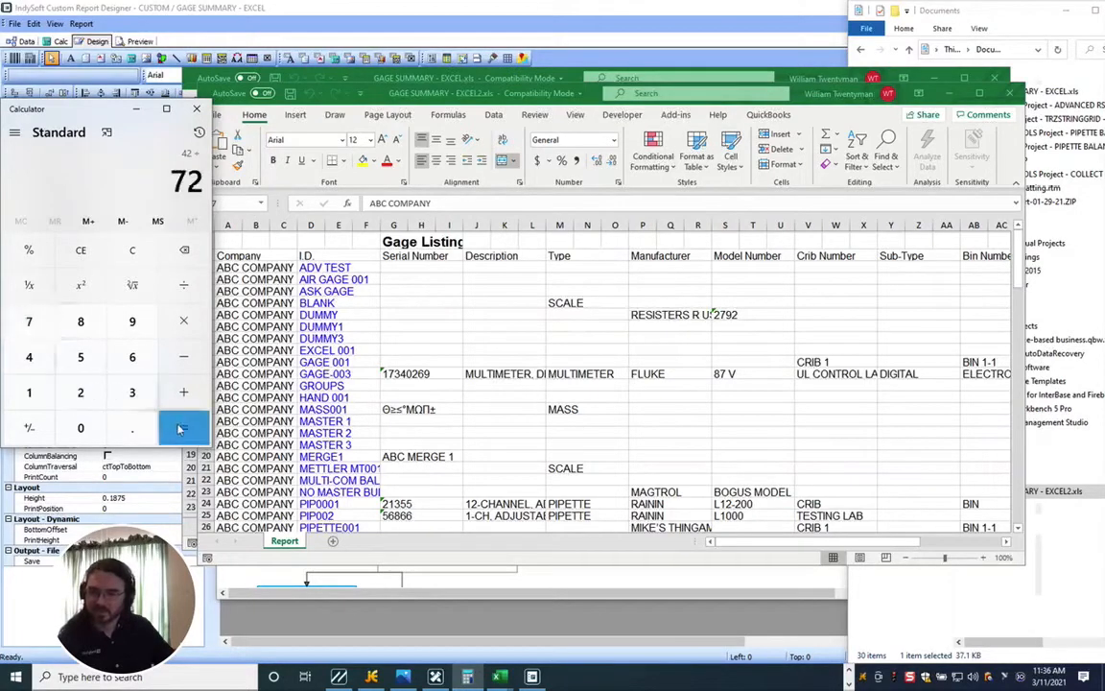
pyautogui.click(183, 425)
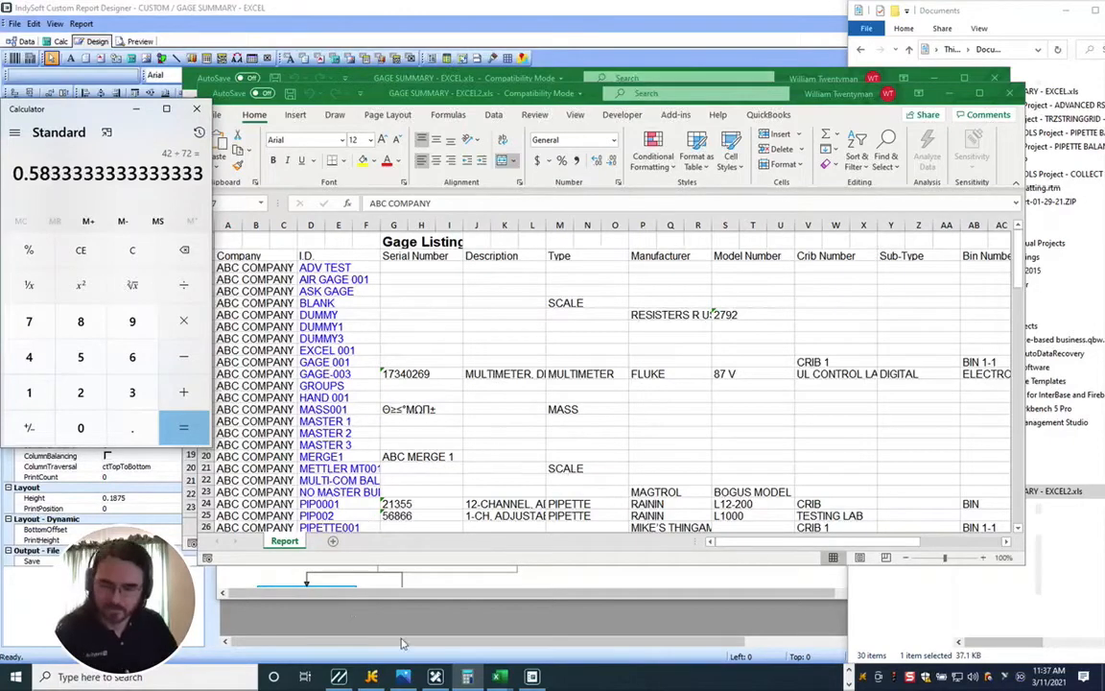
# Switch to the IndySoft Custom Report Designer and delete the horizontal line from the Summary band.
pyautogui.click(532, 679)
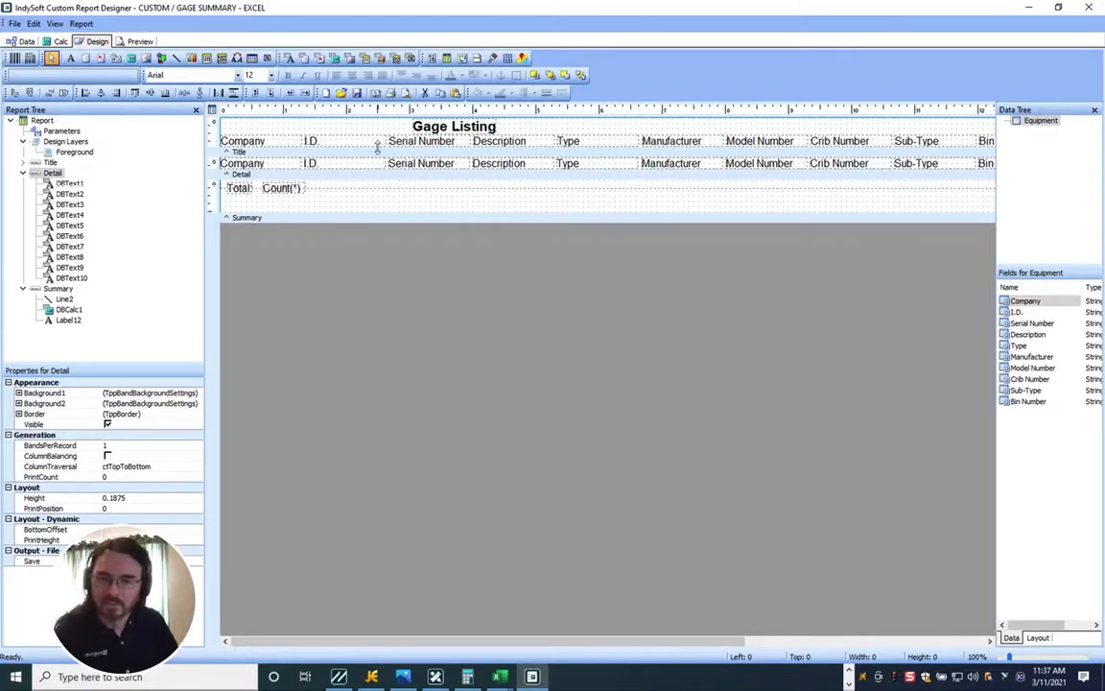
pyautogui.click(254, 128)
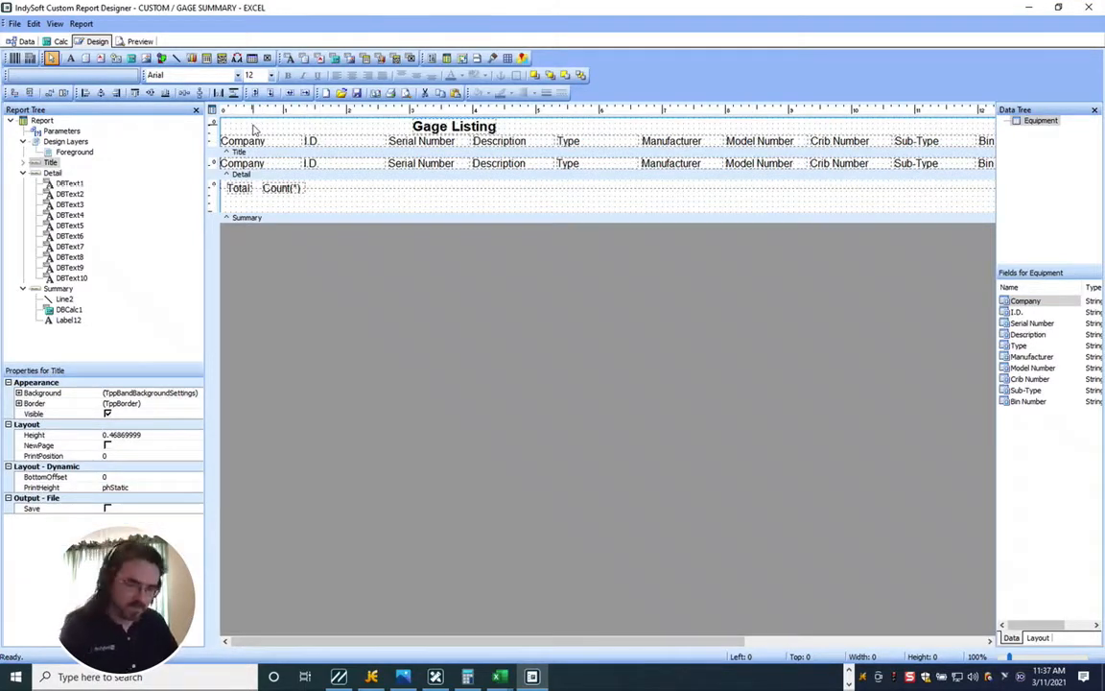
pyautogui.click(391, 188)
pyautogui.press('Delete')
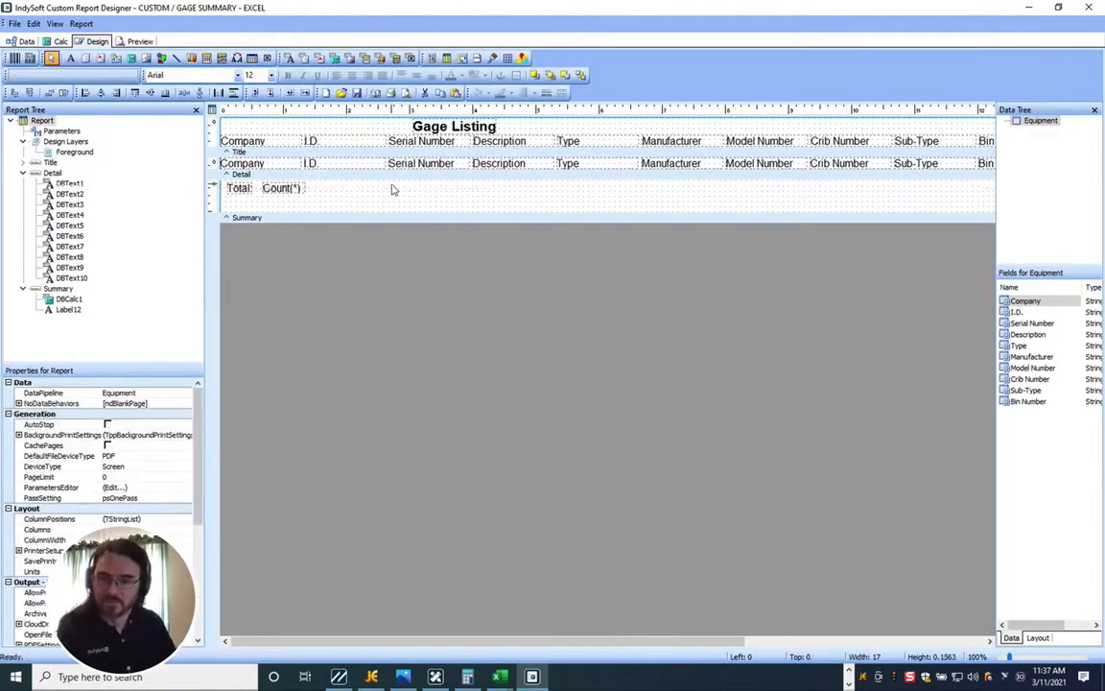
# Set the width of all labels and data fields in the report to 0.5833333333333333.
pyautogui.hotkey('ctrl', 'a')
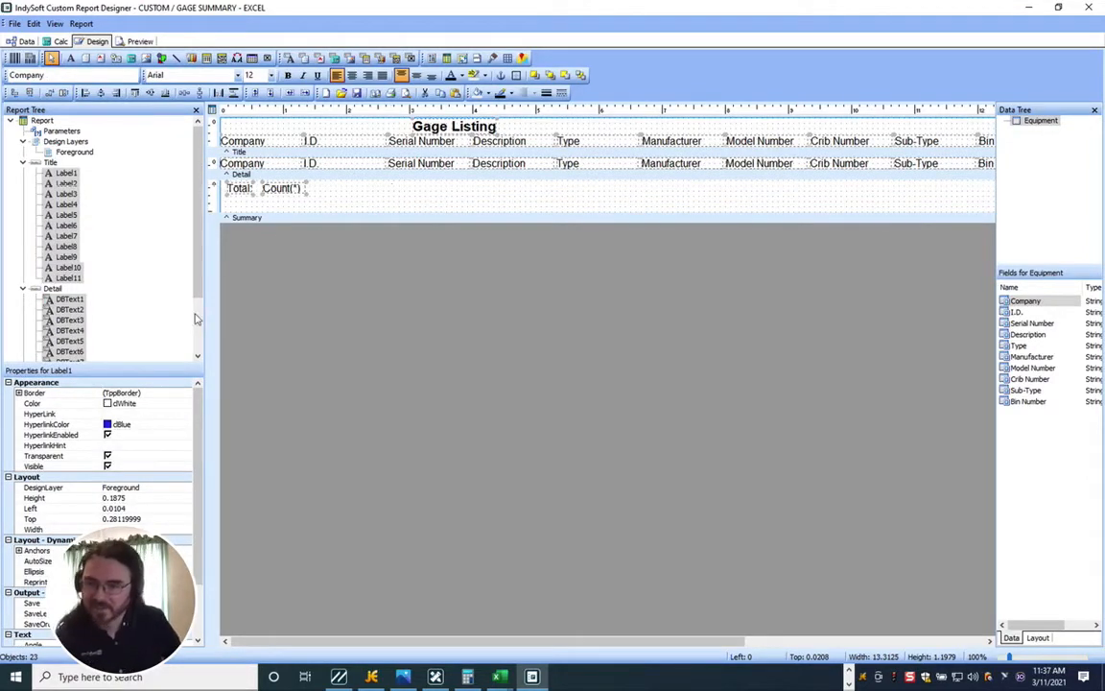
pyautogui.scroll(-3, 192, 427)
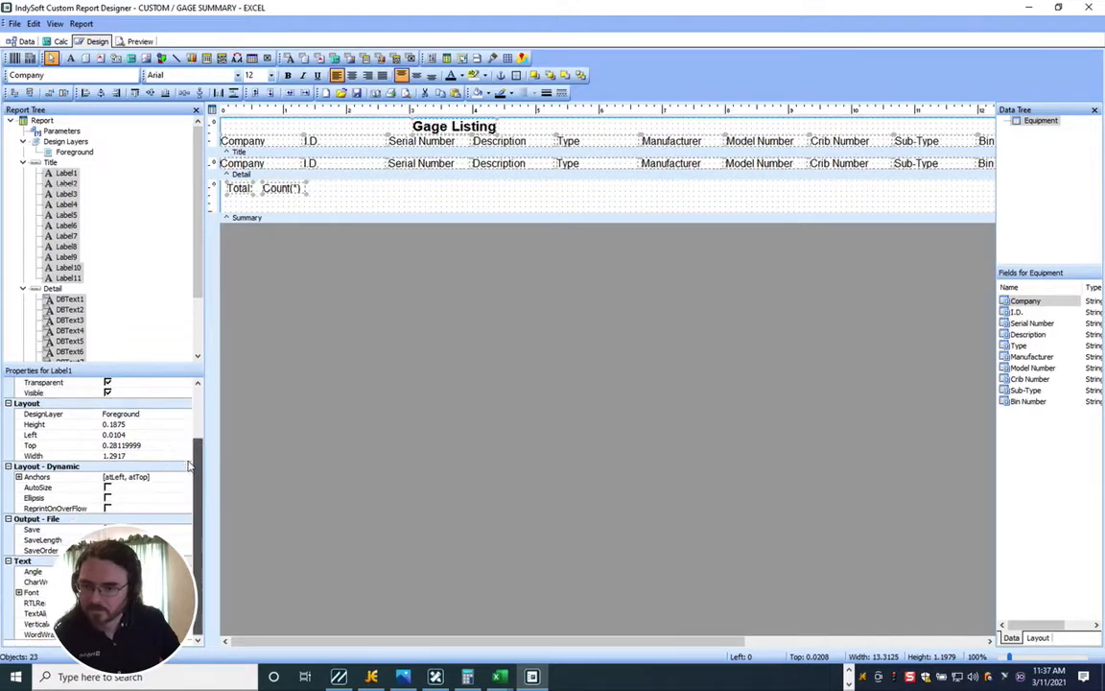
pyautogui.click(130, 455)
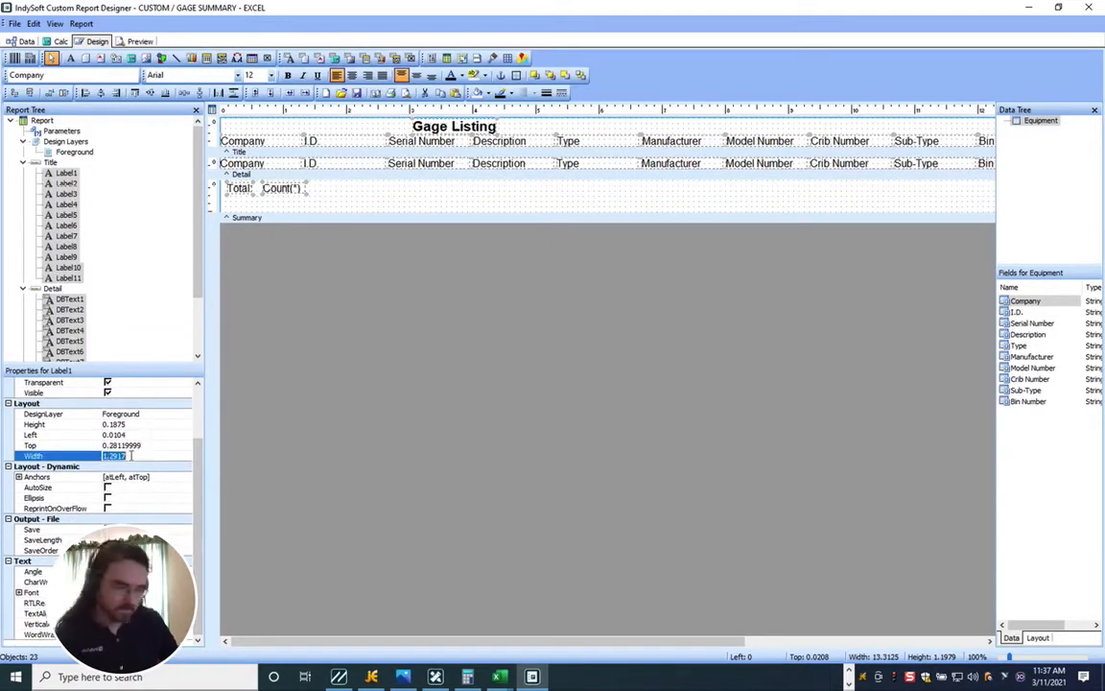
pyautogui.write('0.58333333333333333')
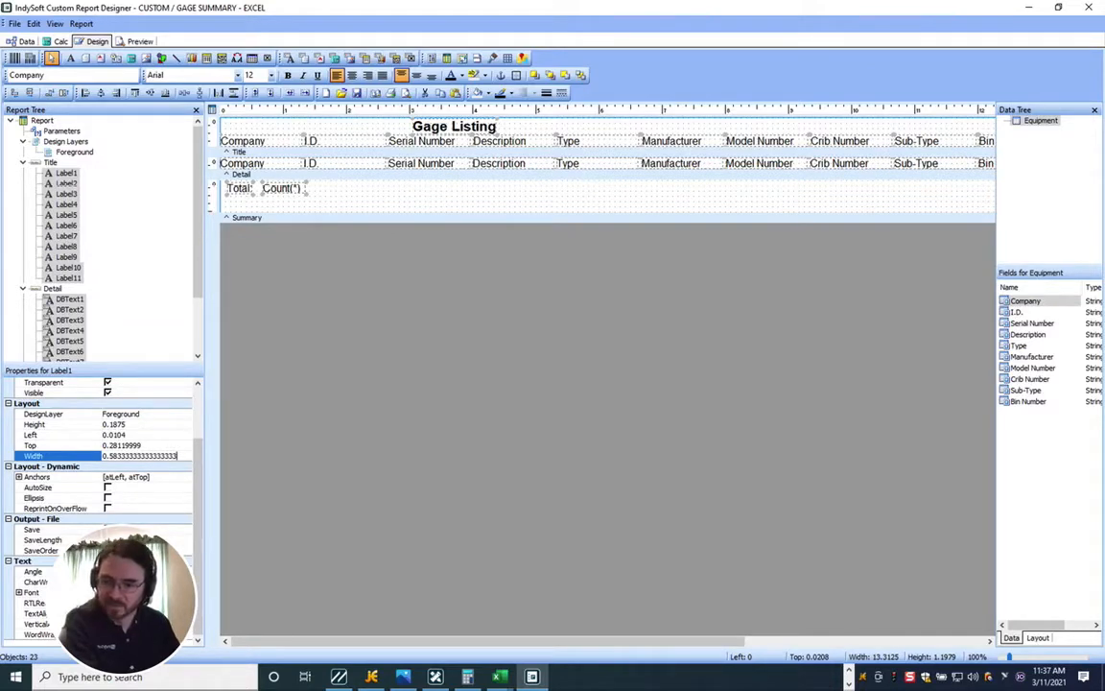
pyautogui.press('Return')
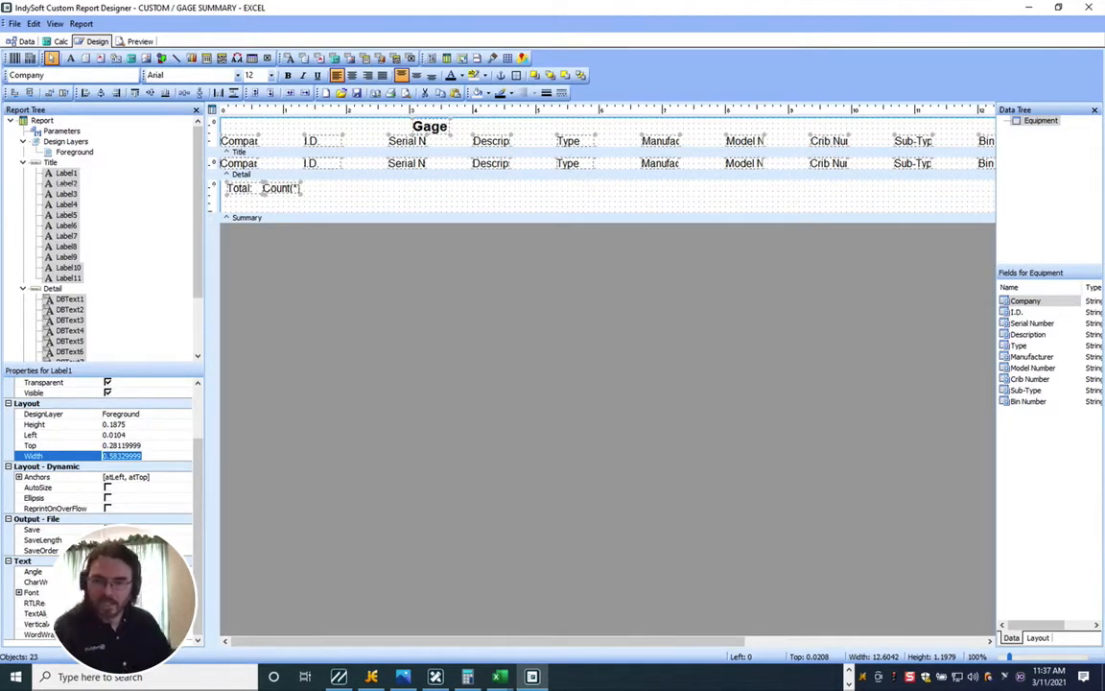
# Left-align the Total label with the Company label and field, and the Count(*) calculation with the I.D. label and field.
pyautogui.click(360, 199)
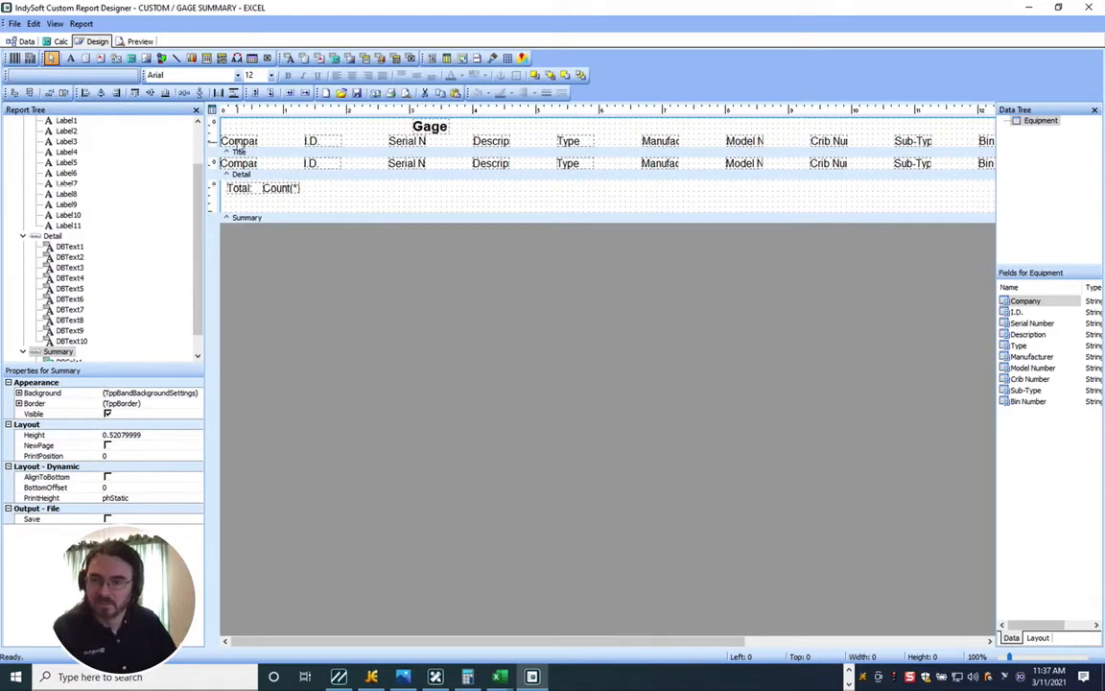
pyautogui.moveTo(237, 131); pyautogui.dragTo(242, 207)
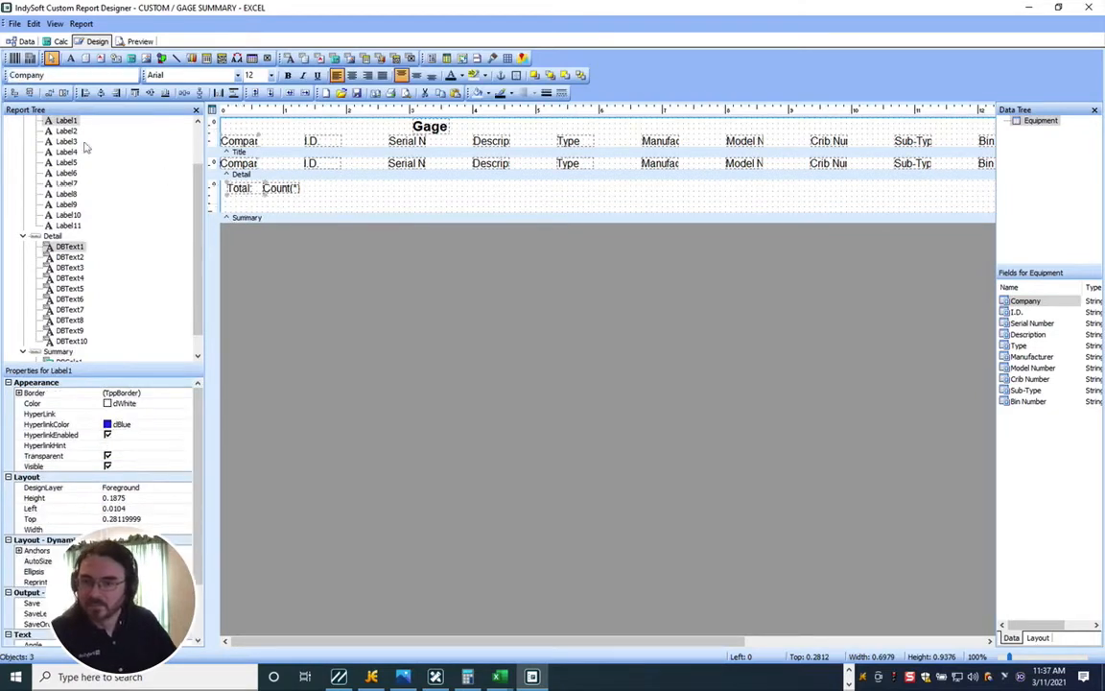
pyautogui.click(84, 93)
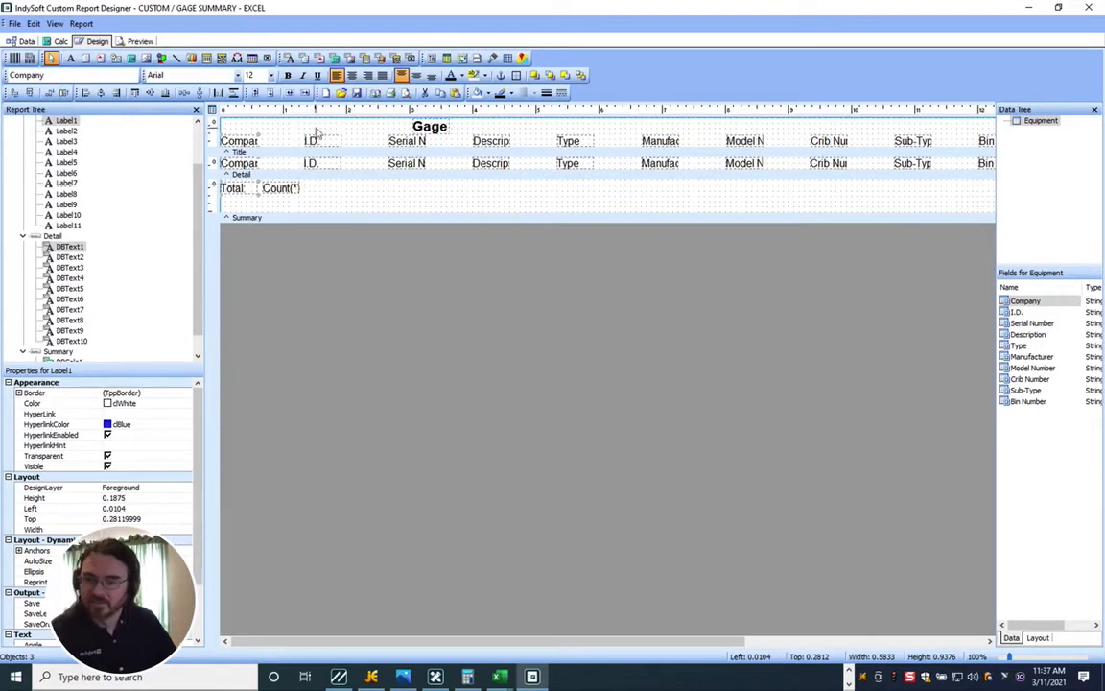
pyautogui.moveTo(285, 117); pyautogui.dragTo(284, 204)
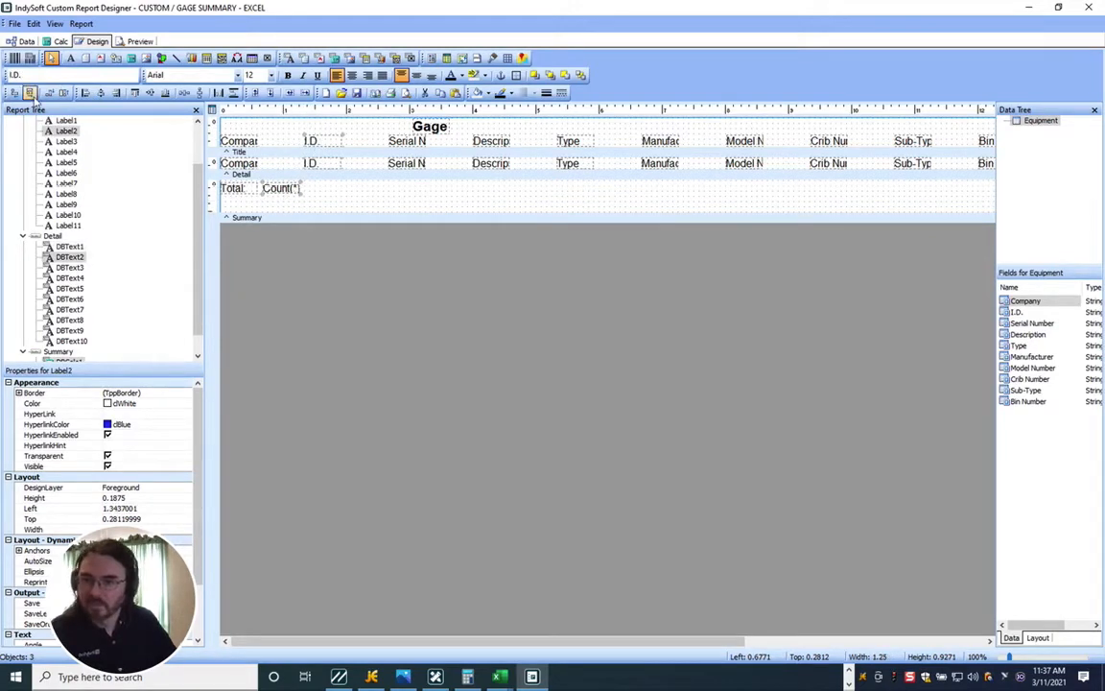
pyautogui.click(85, 93)
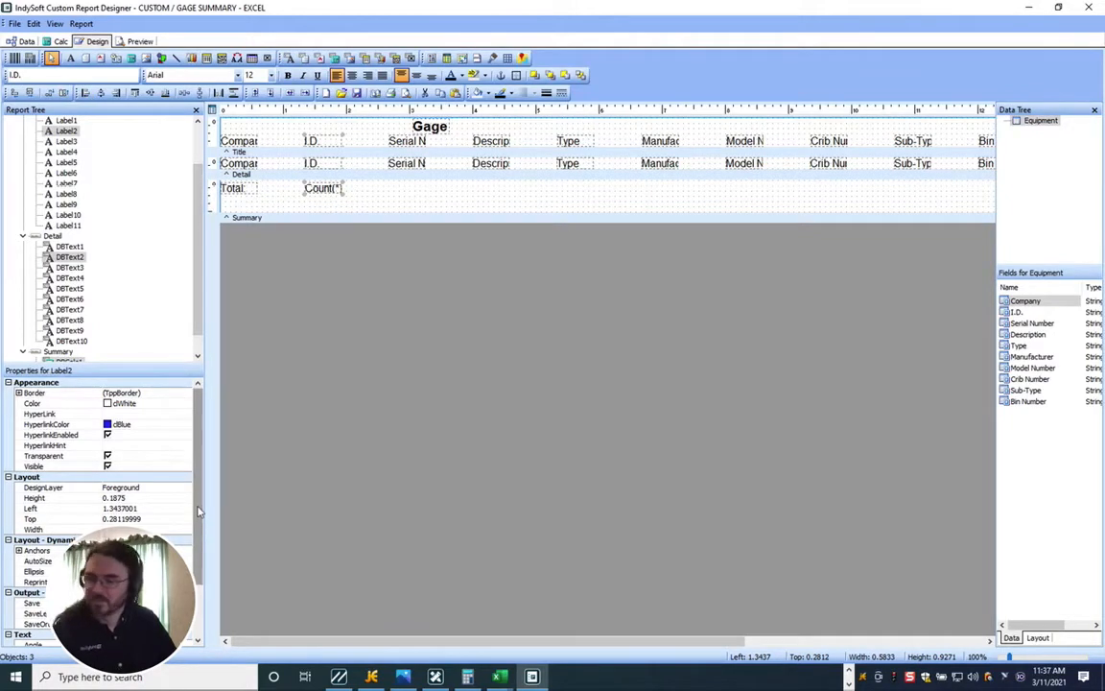
# Set the Left position of the I.D. label, I.D. field and Count(*) calculation to .5833333333333.
pyautogui.moveTo(198, 511); pyautogui.dragTo(199, 557)
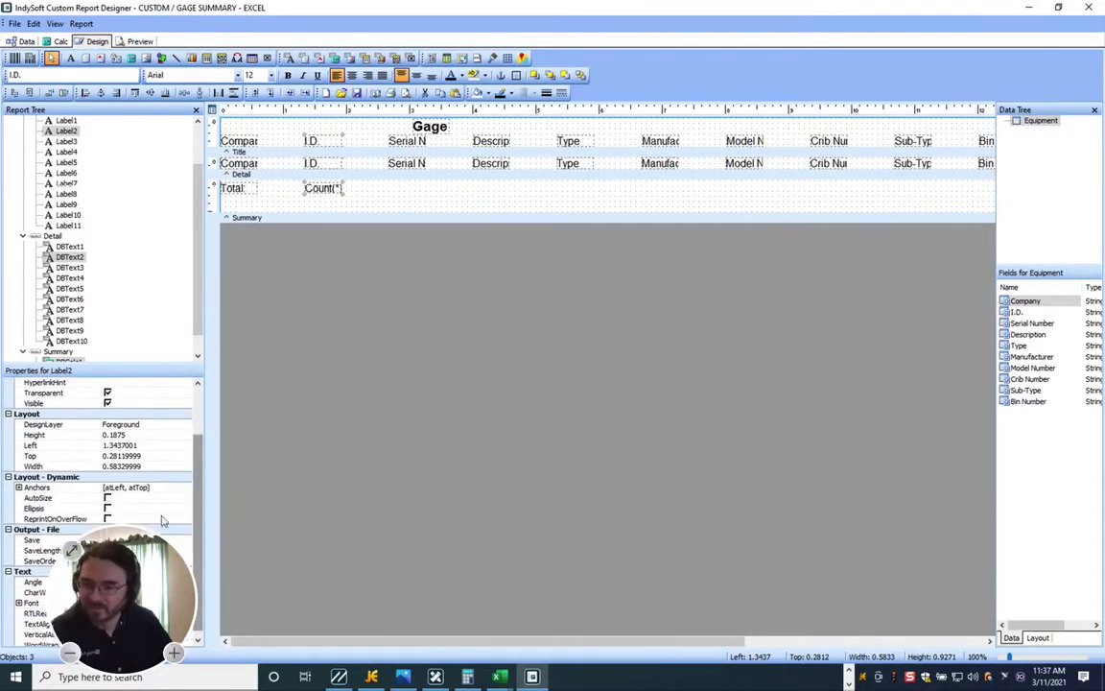
pyautogui.click(151, 456)
pyautogui.click(149, 448)
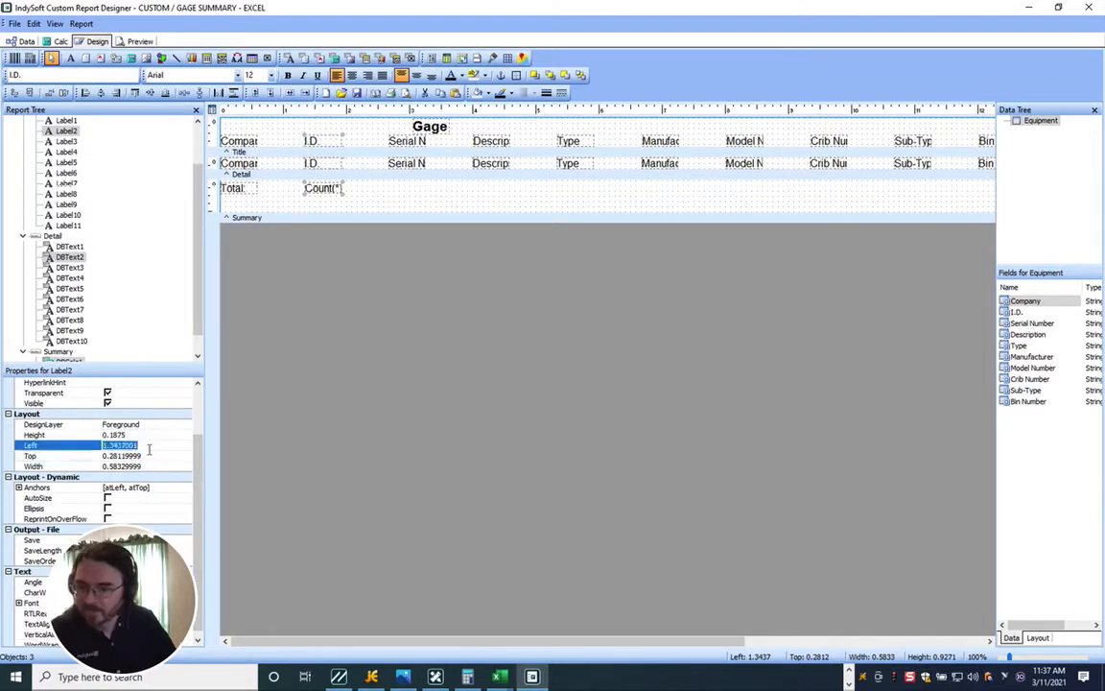
pyautogui.write('.58333333333333')
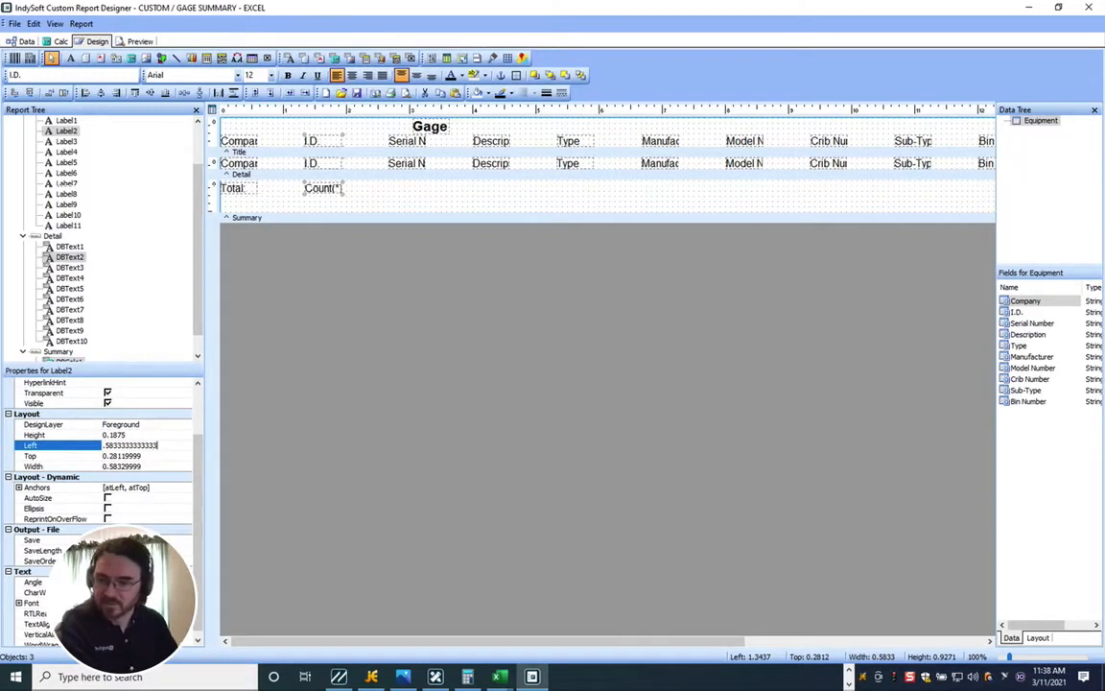
pyautogui.press('Return')
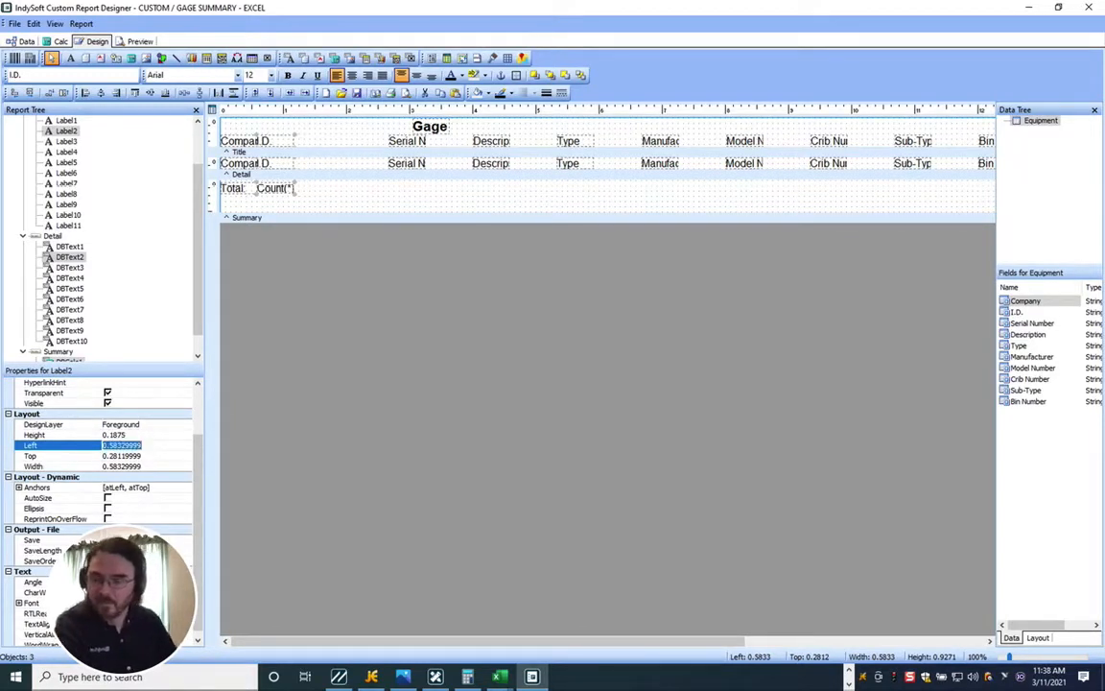
# Switch to Calculator and multiply 0.5833333333333333 by 2.
pyautogui.click(467, 676)
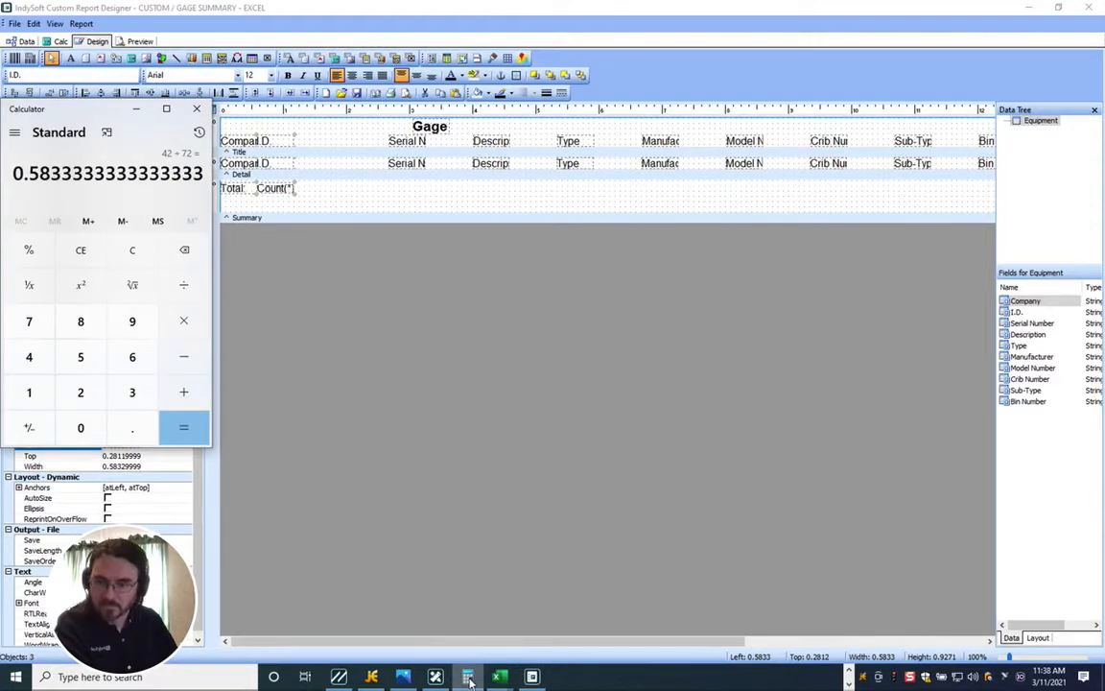
pyautogui.click(183, 324)
pyautogui.click(81, 393)
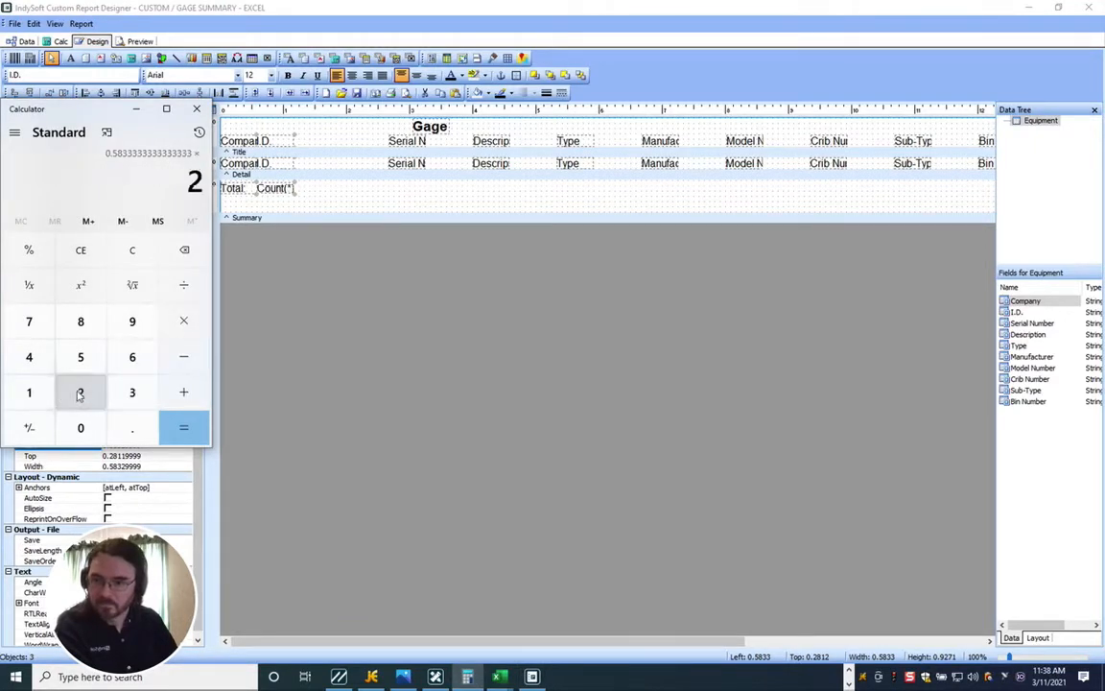
pyautogui.click(198, 436)
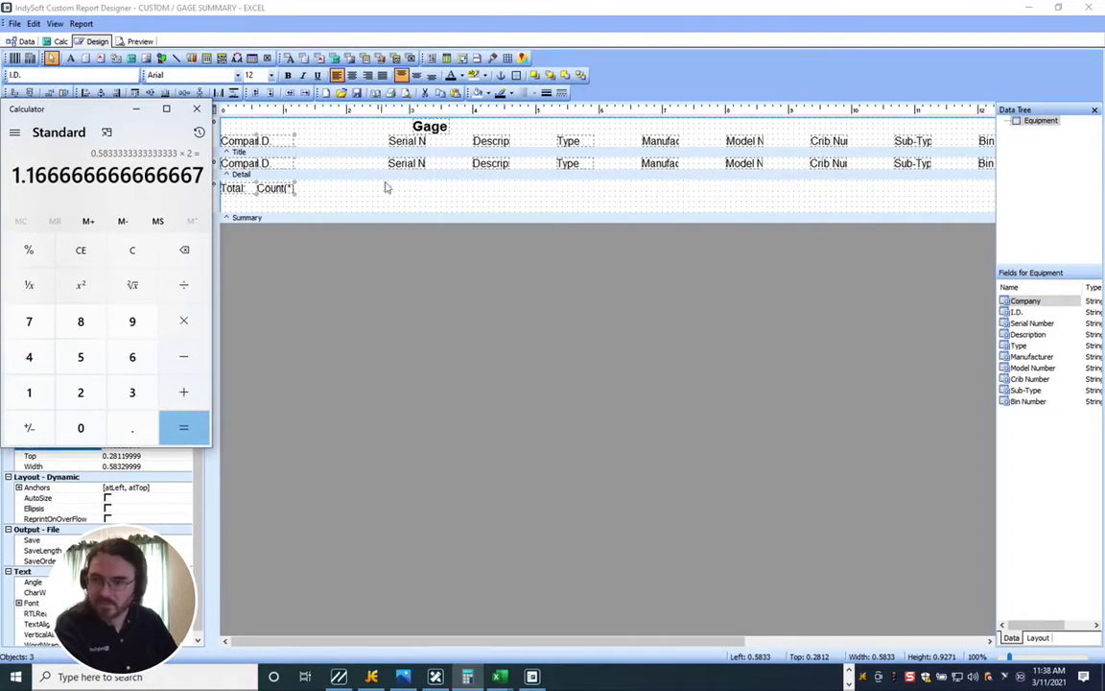
# Copy the Calculator result 1.166666666666667 and set it as the Left position of the Gage title and the Serial Number label and field.
pyautogui.moveTo(396, 192); pyautogui.dragTo(431, 123)
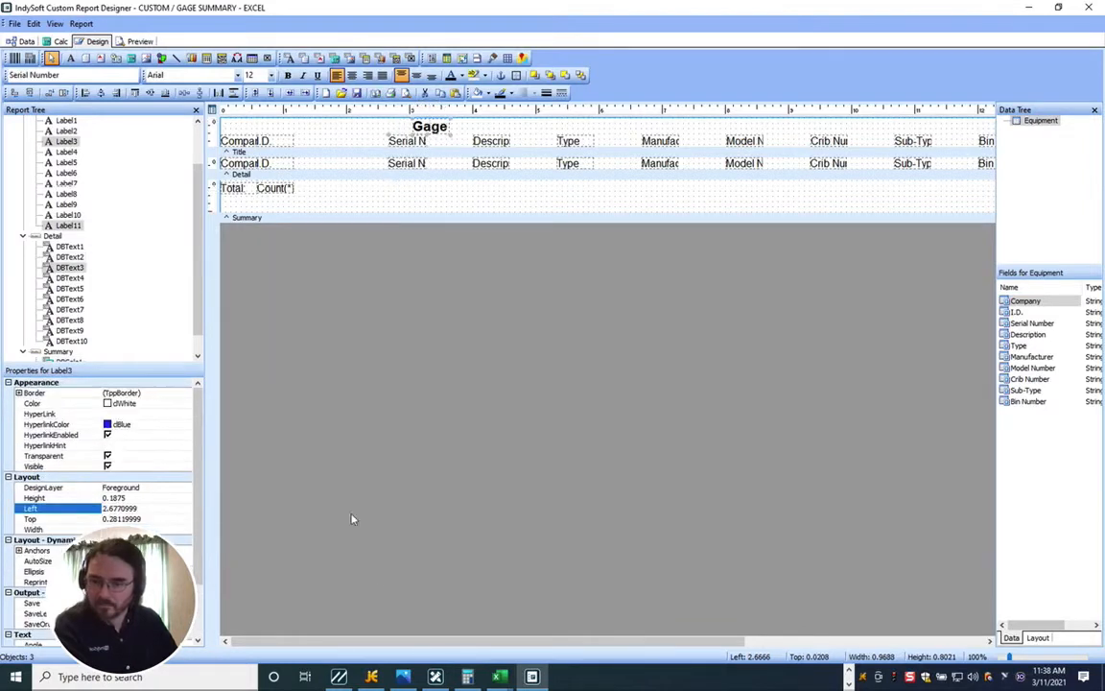
pyautogui.click(467, 676)
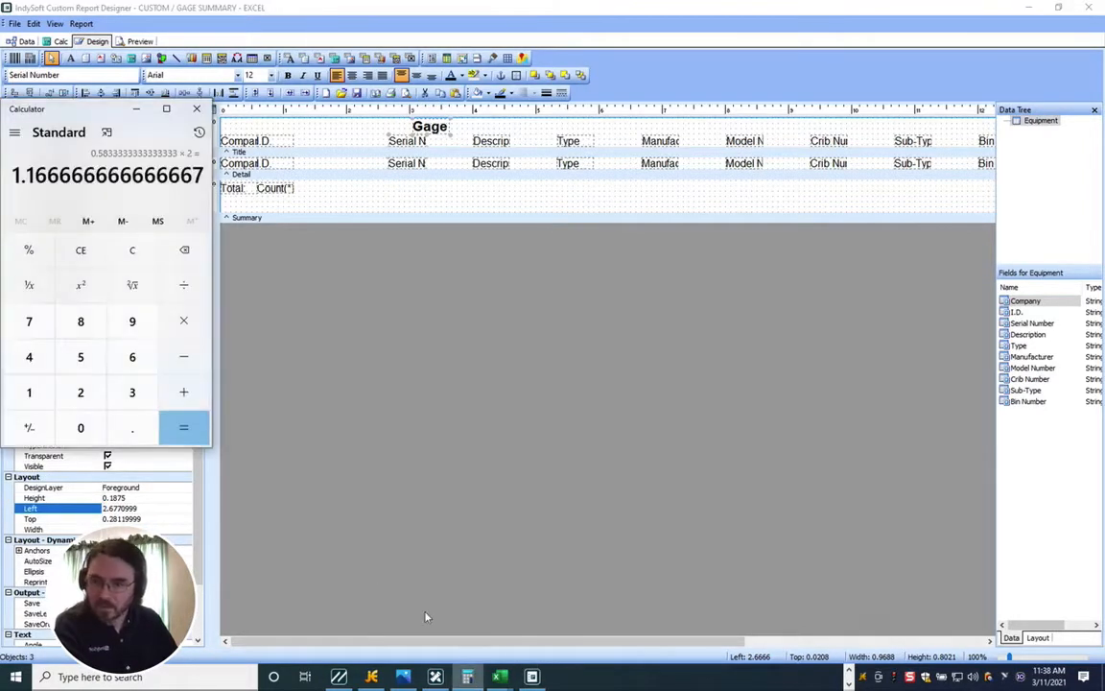
pyautogui.doubleClick(111, 172)
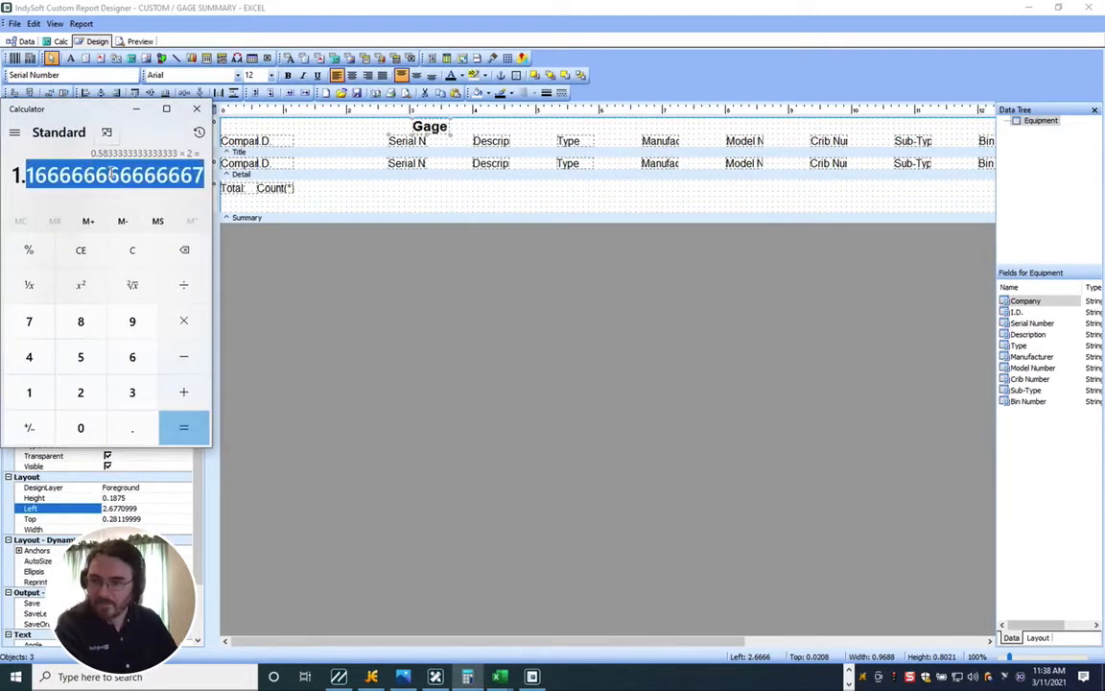
pyautogui.click(111, 172)
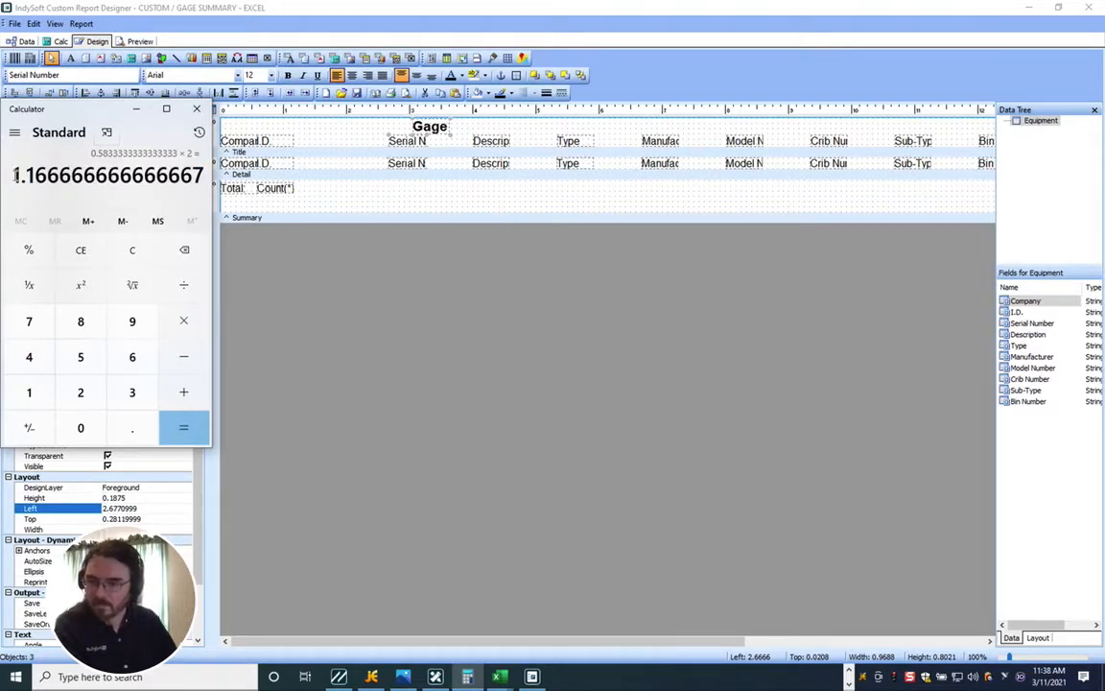
pyautogui.moveTo(15, 176); pyautogui.dragTo(223, 187)
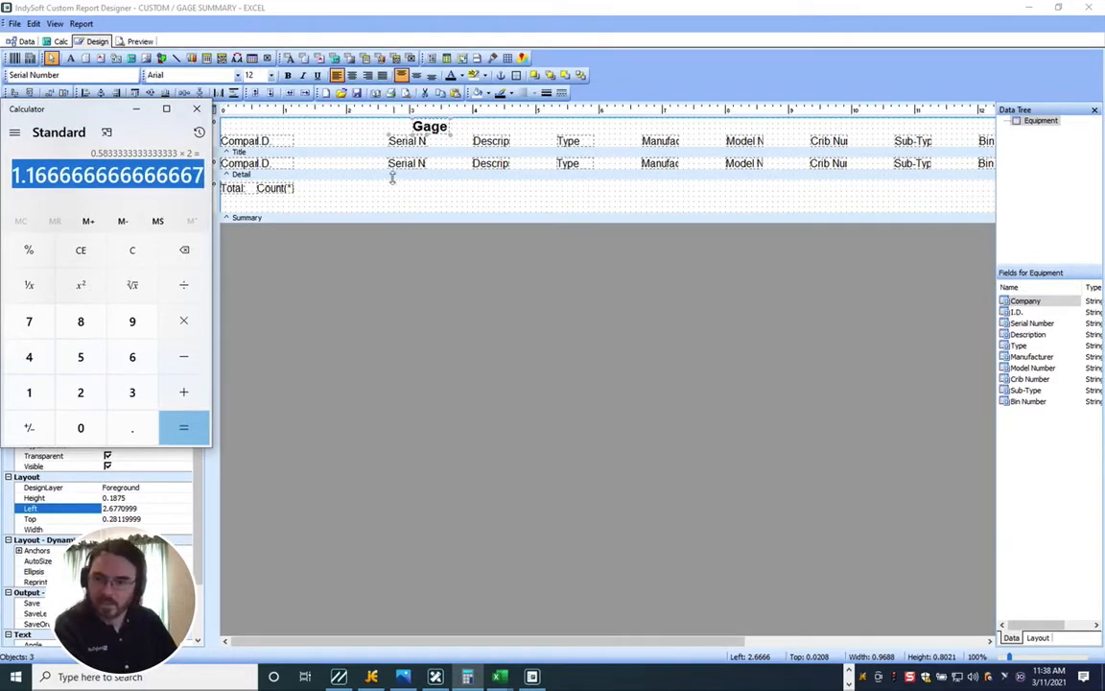
pyautogui.click(357, 153)
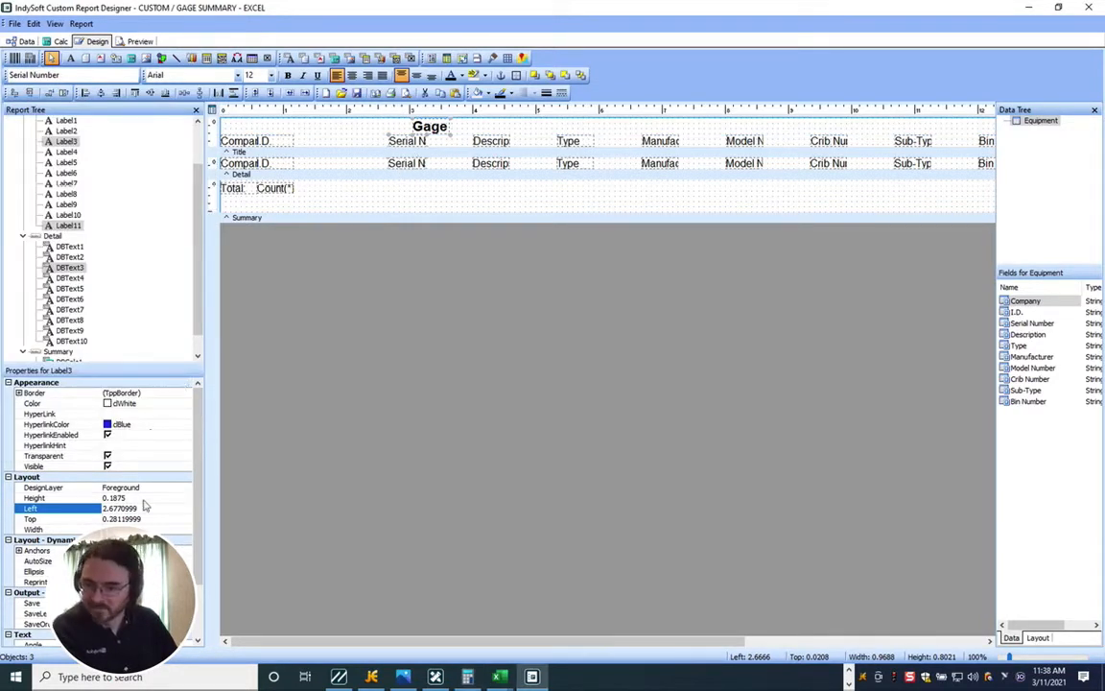
pyautogui.moveTo(134, 508); pyautogui.dragTo(81, 508)
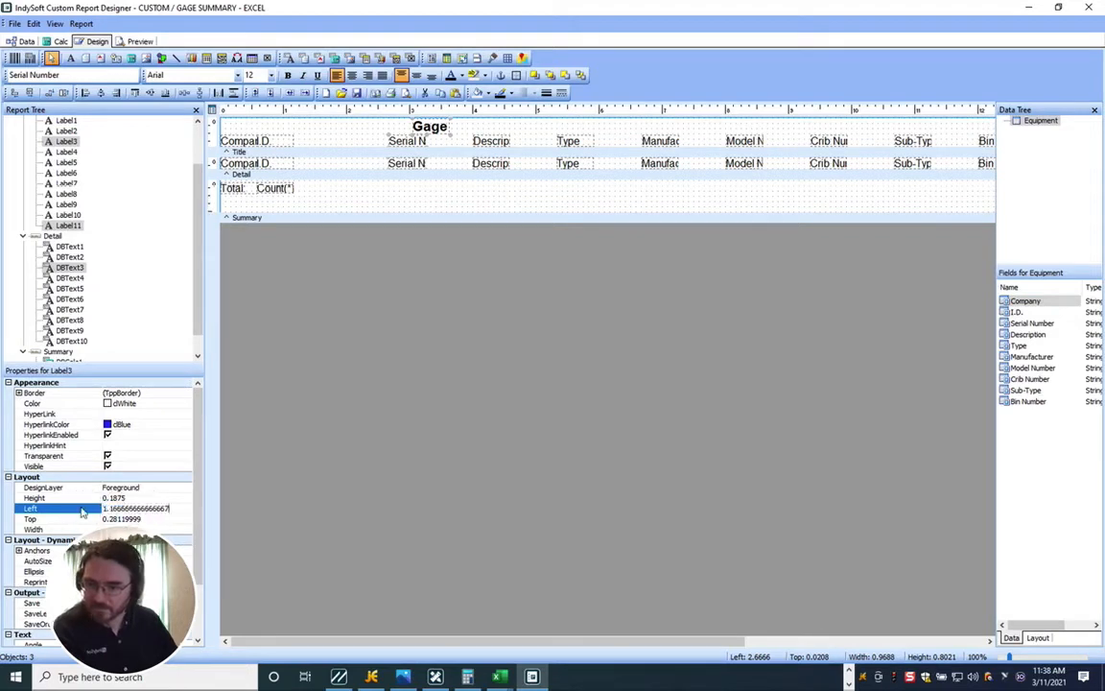
pyautogui.press('Return')
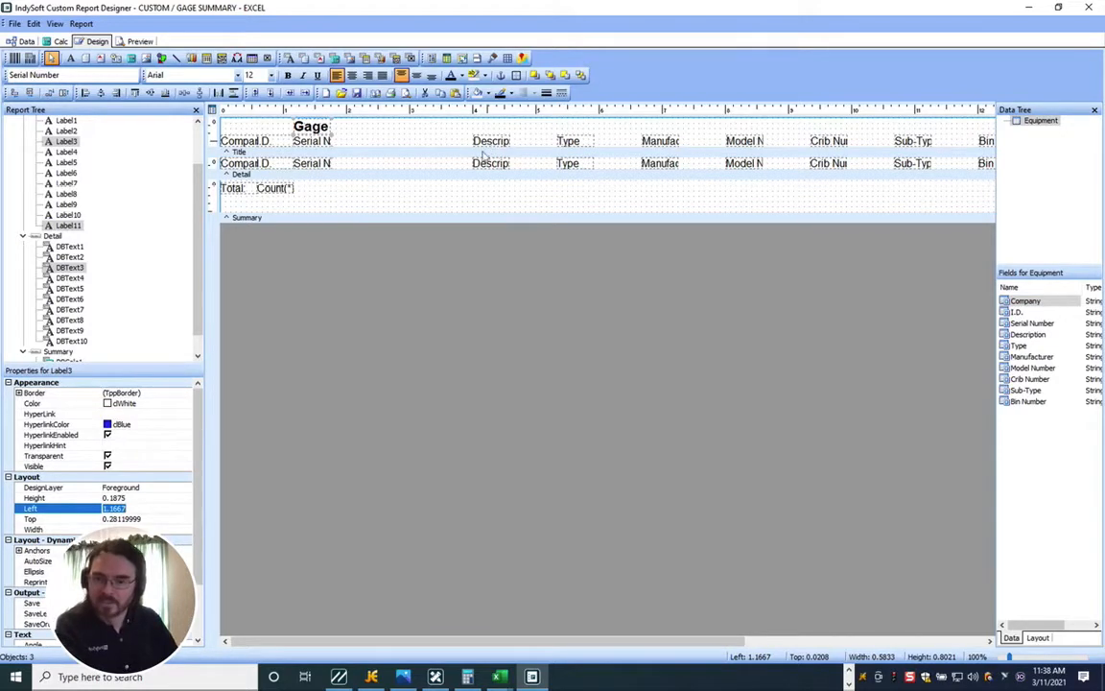
# Switch to Calculator, divide 1.166666666666667 by 2 and multiply the result by 3.
pyautogui.click(467, 677)
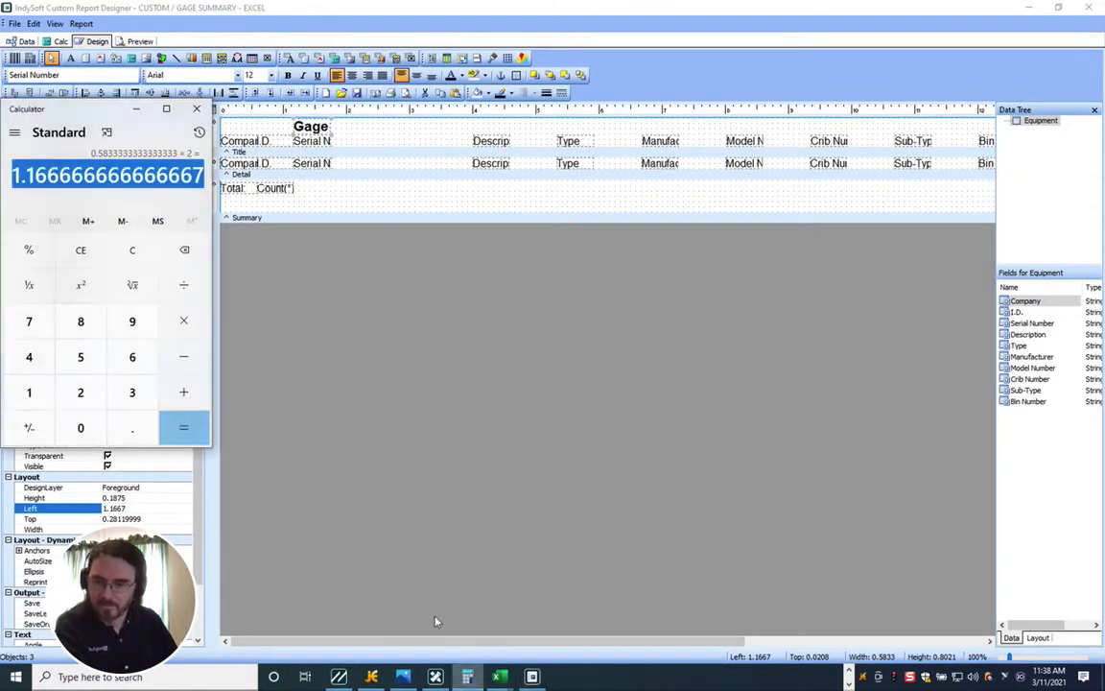
pyautogui.click(185, 319)
pyautogui.click(81, 391)
pyautogui.click(192, 432)
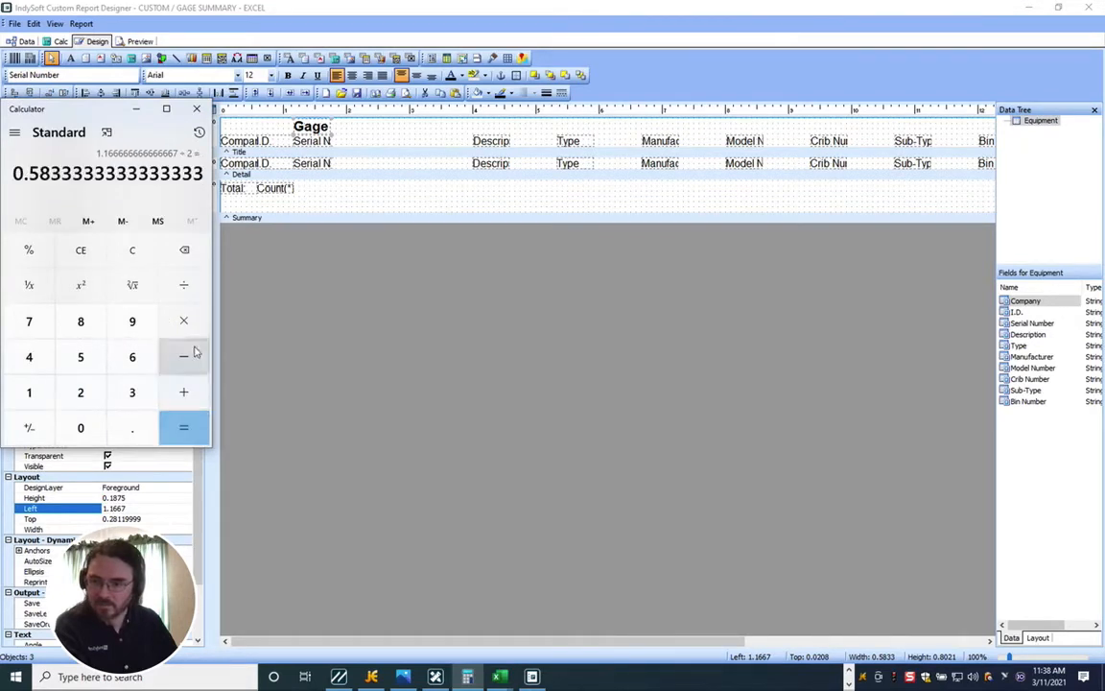
pyautogui.click(188, 321)
pyautogui.click(132, 391)
pyautogui.click(178, 423)
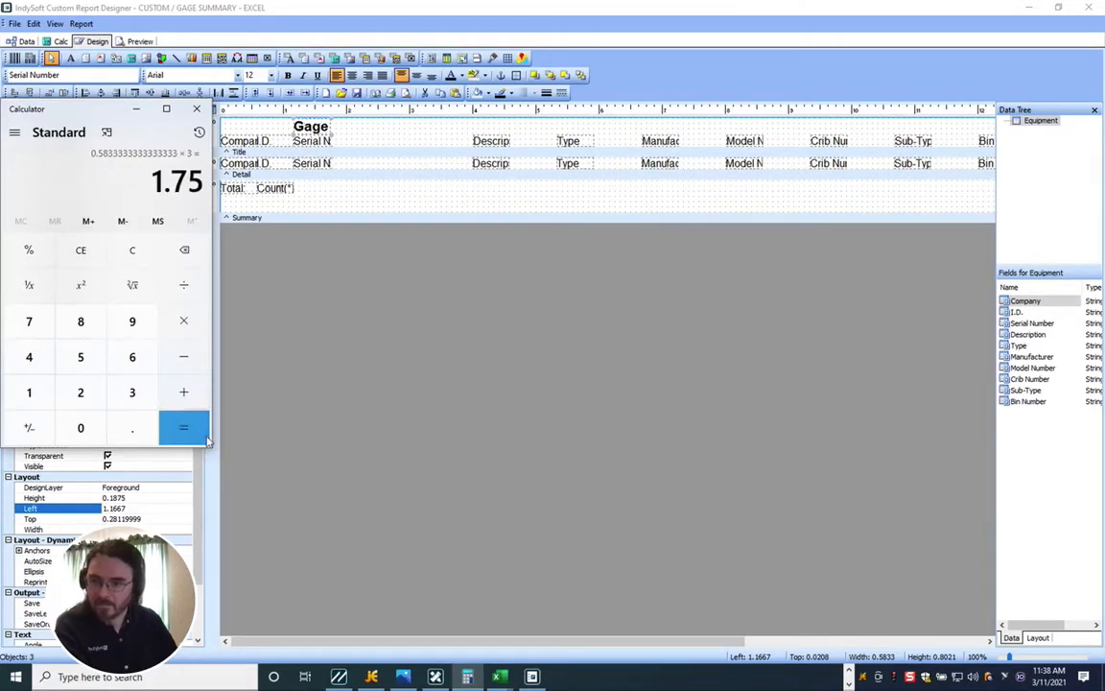
# Back in the report designer, set the Left position of the Description label and field to 1.75.
pyautogui.click(485, 136)
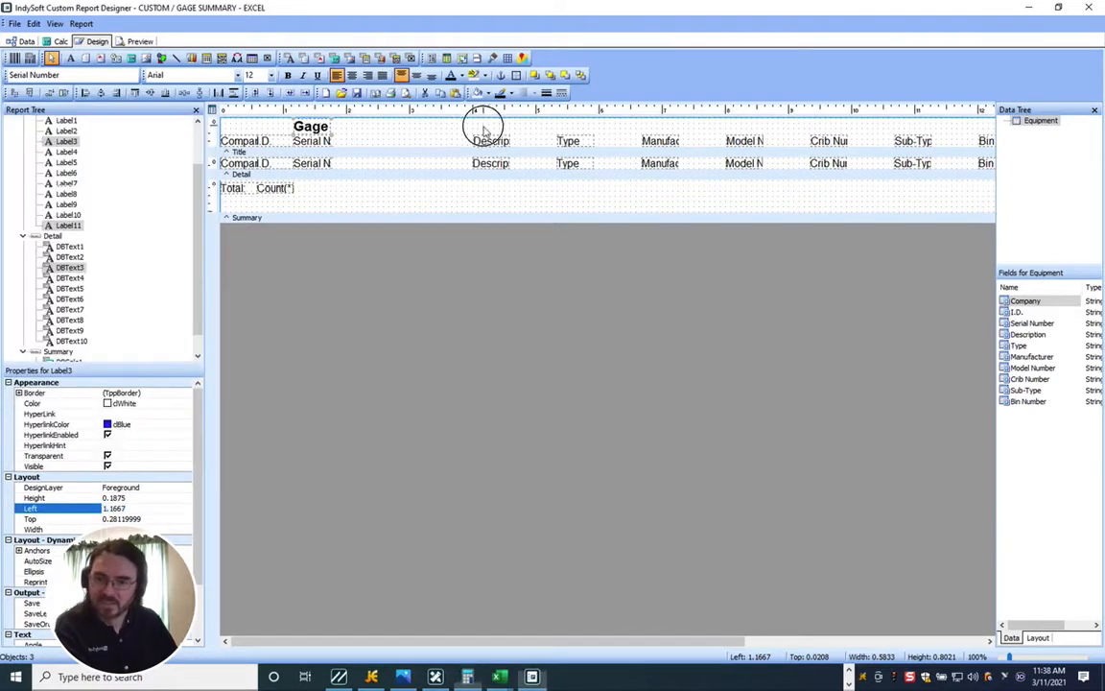
pyautogui.click(148, 509)
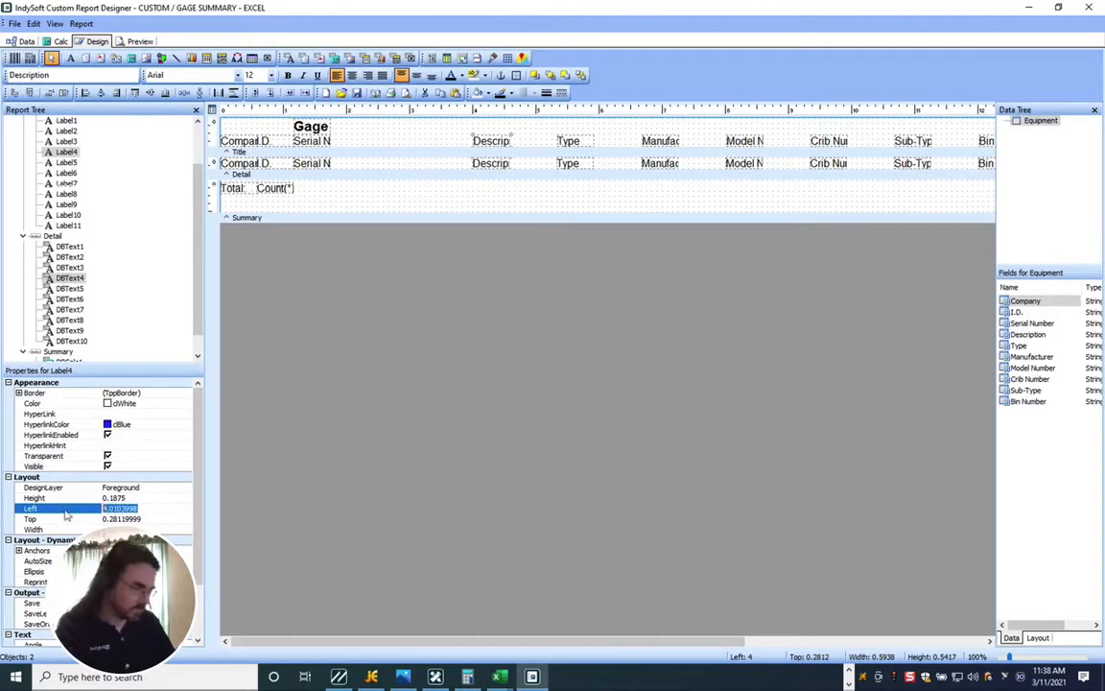
pyautogui.write('1.75')
pyautogui.press('Return')
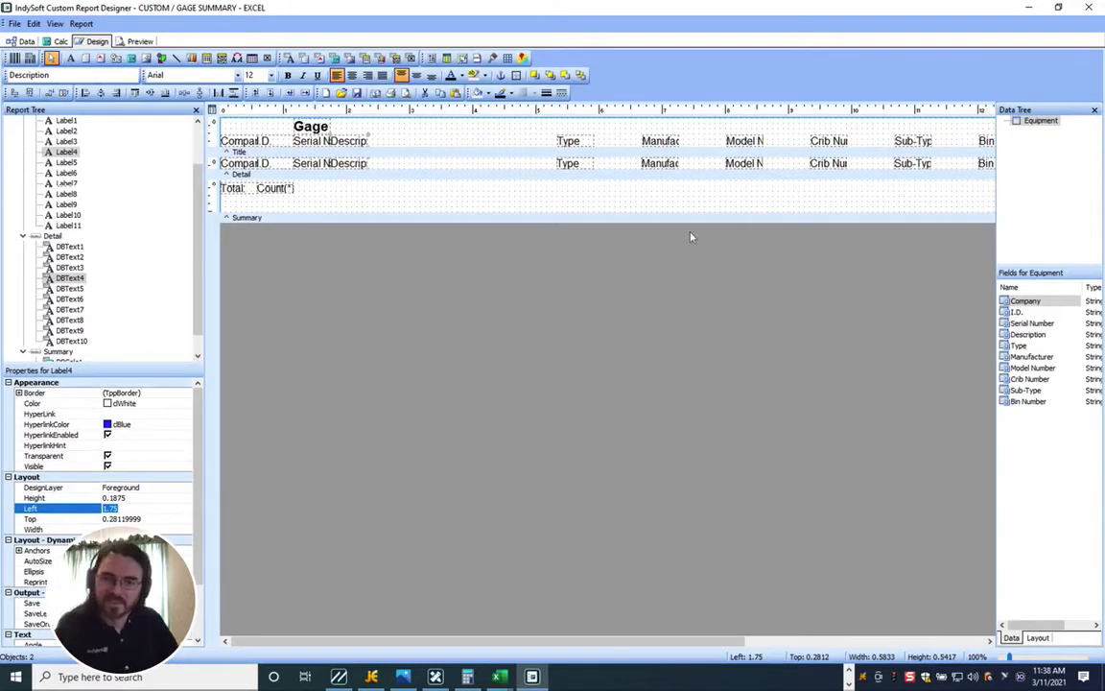
# Move the Type through Bin Number labels and fields together against the Description column, with Type at Left about 2.33.
pyautogui.click(516, 122)
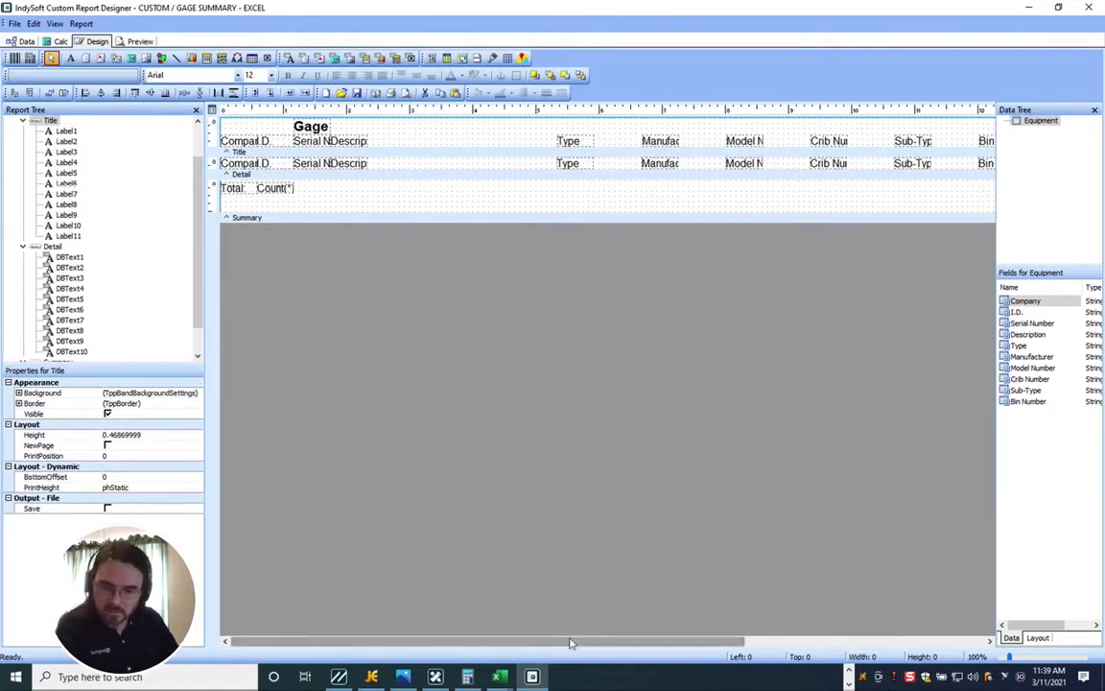
pyautogui.moveTo(570, 643); pyautogui.dragTo(644, 638)
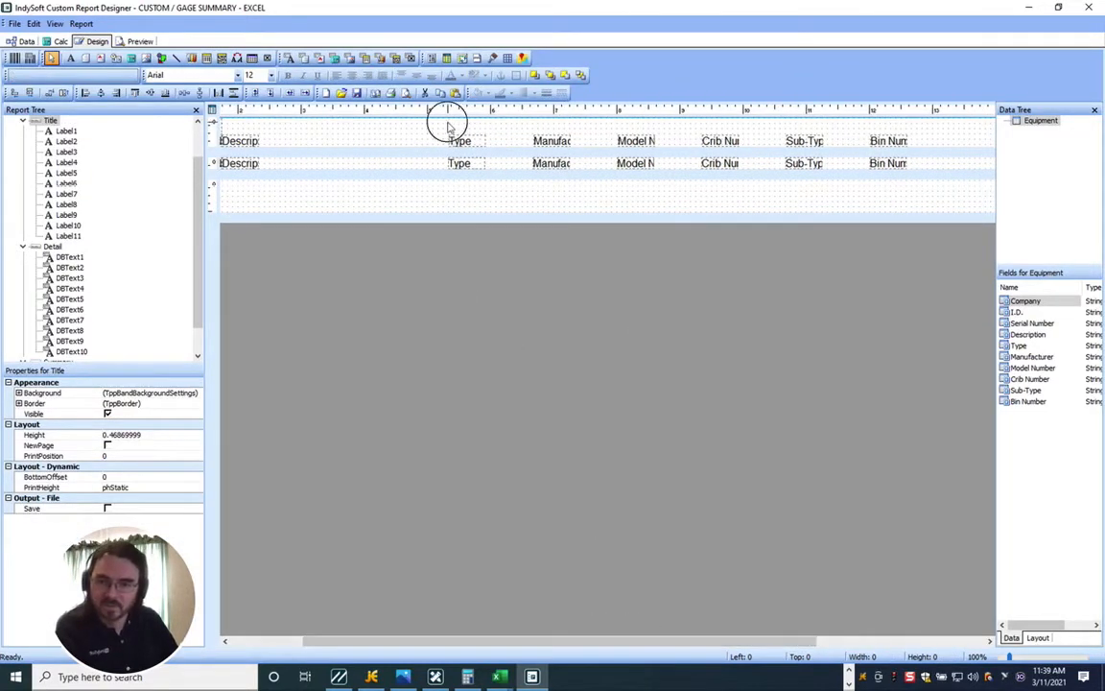
pyautogui.moveTo(447, 124); pyautogui.dragTo(911, 193)
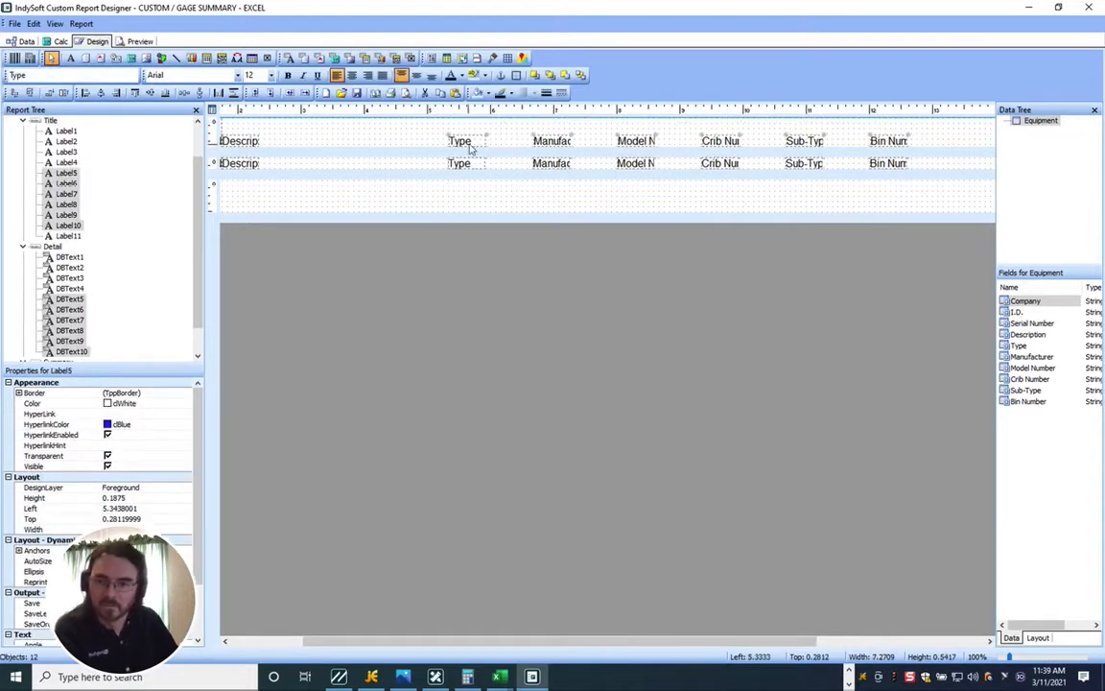
pyautogui.moveTo(470, 145); pyautogui.dragTo(282, 142)
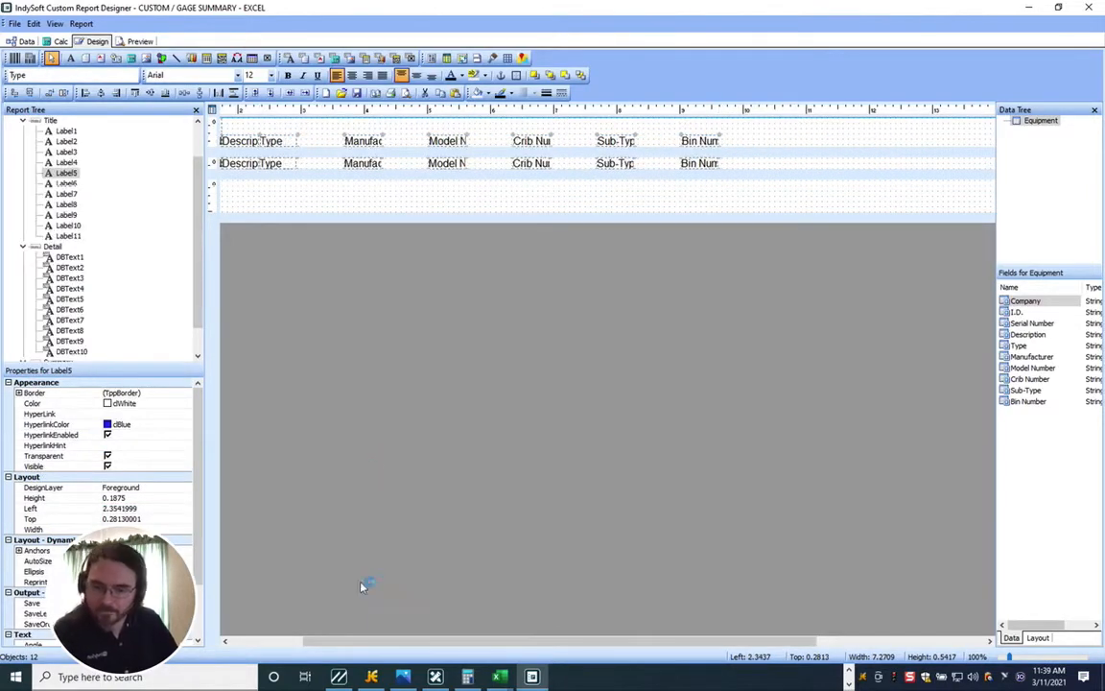
pyautogui.moveTo(394, 641); pyautogui.dragTo(271, 639)
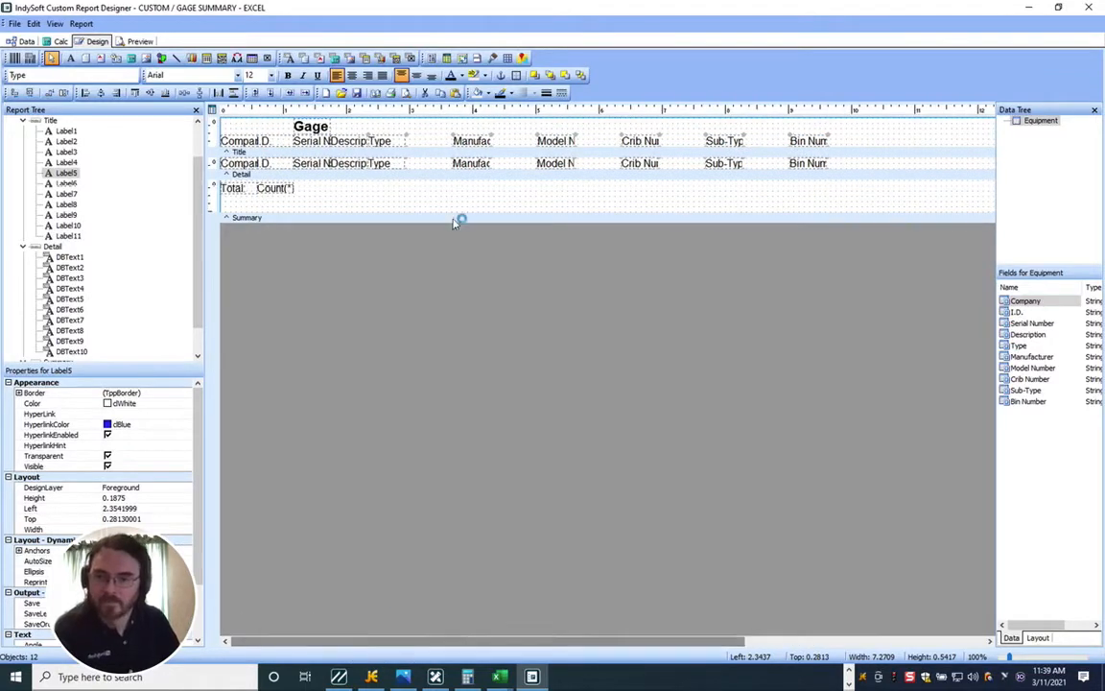
pyautogui.press('ctrl')
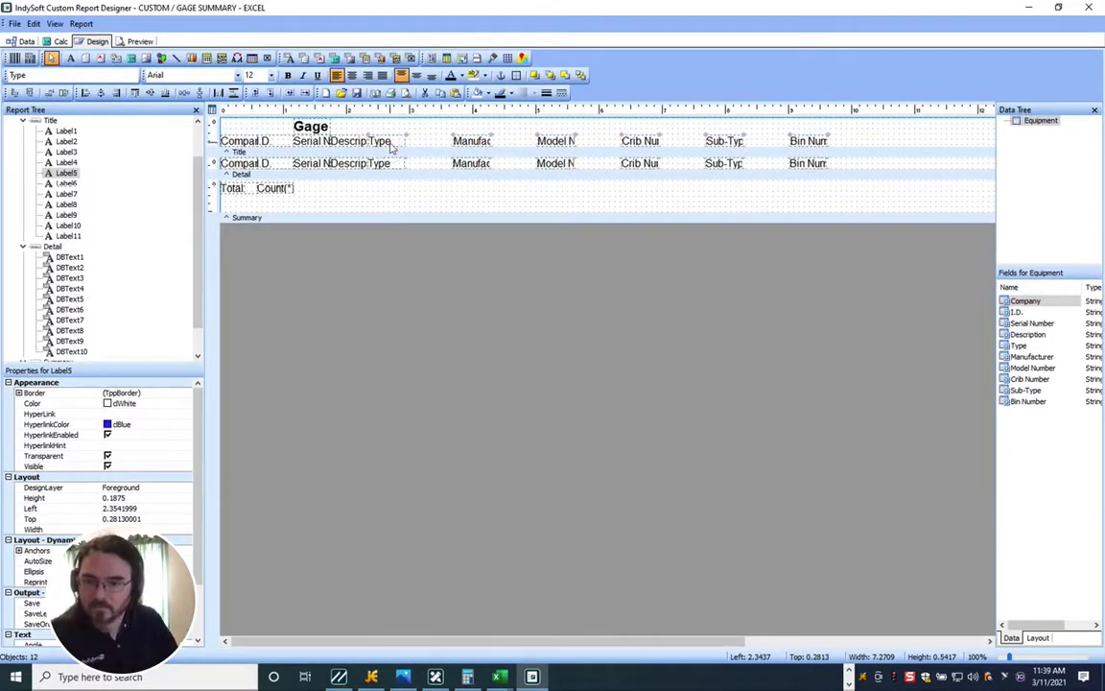
pyautogui.press('Left')
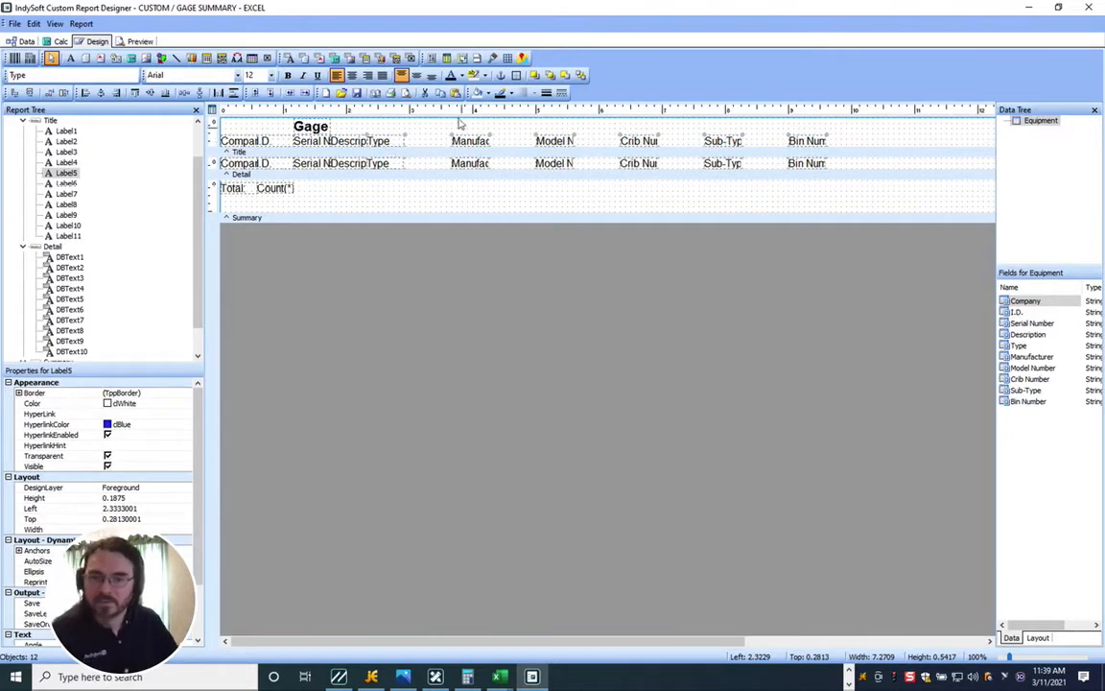
# Move the Manufacturer through Bin Number labels and fields together so Manufacturer sits directly beside the Type column.
pyautogui.moveTo(458, 121); pyautogui.dragTo(798, 193)
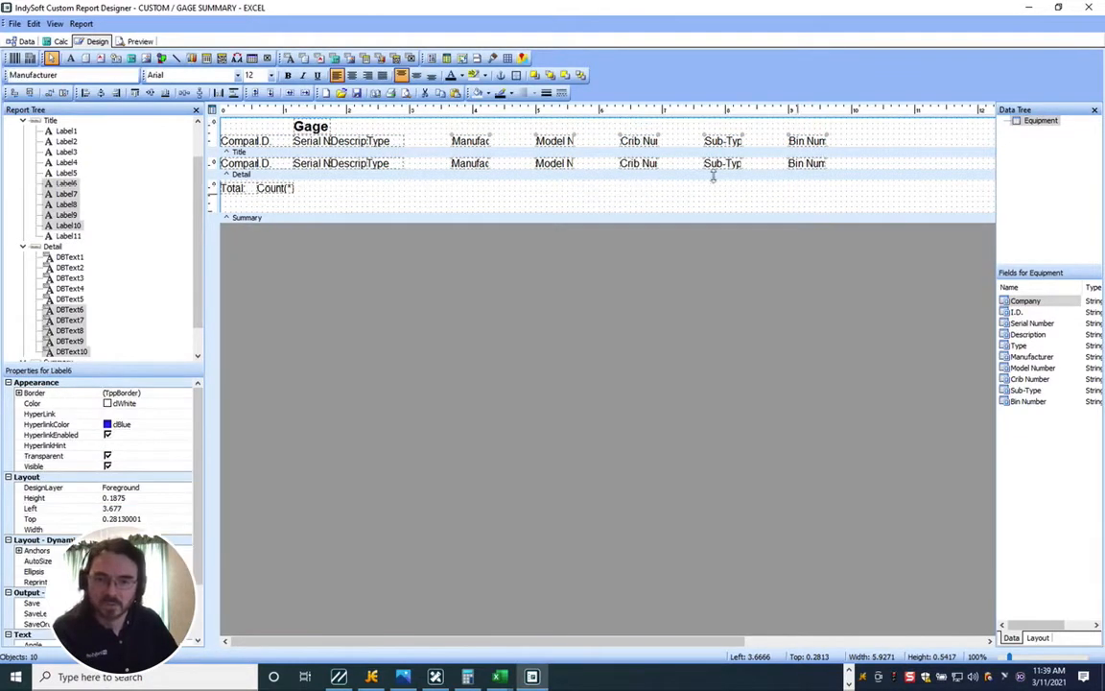
pyautogui.moveTo(453, 141); pyautogui.dragTo(425, 147)
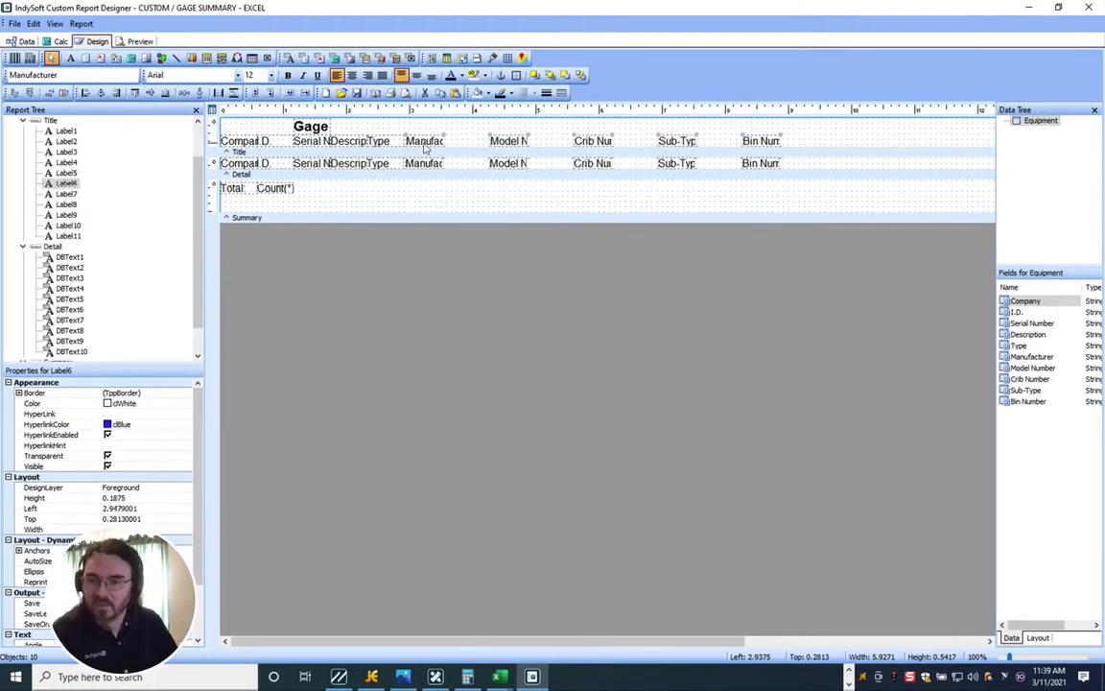
pyautogui.hotkey('ctrl', 'Left')
pyautogui.hotkey('ctrl', 'Left')
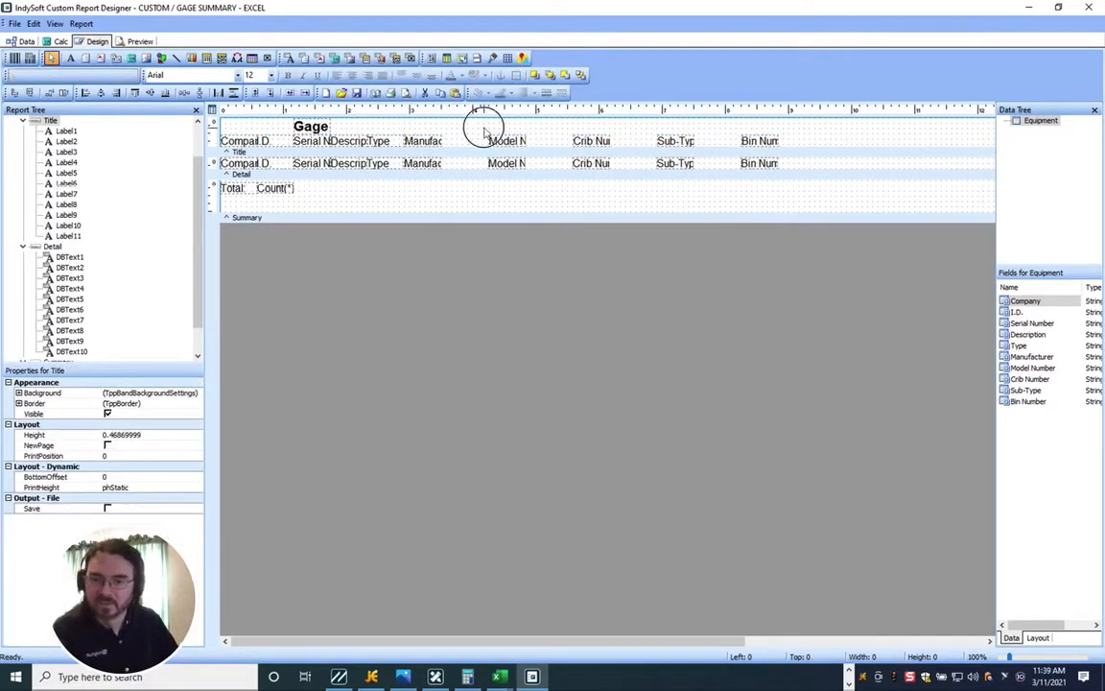
# Close the gaps between the Model Number, Crib Number, Sub-Type and Bin Number columns so they sit edge to edge after Manufacturer.
pyautogui.moveTo(485, 124); pyautogui.dragTo(785, 190)
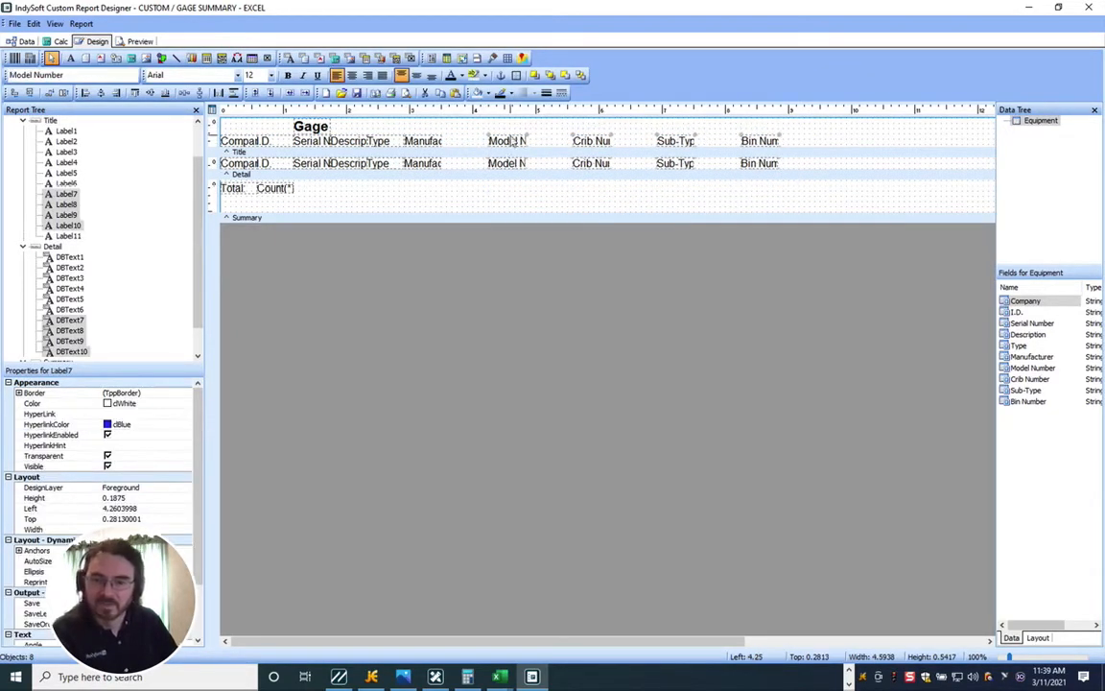
pyautogui.moveTo(512, 141); pyautogui.dragTo(464, 144)
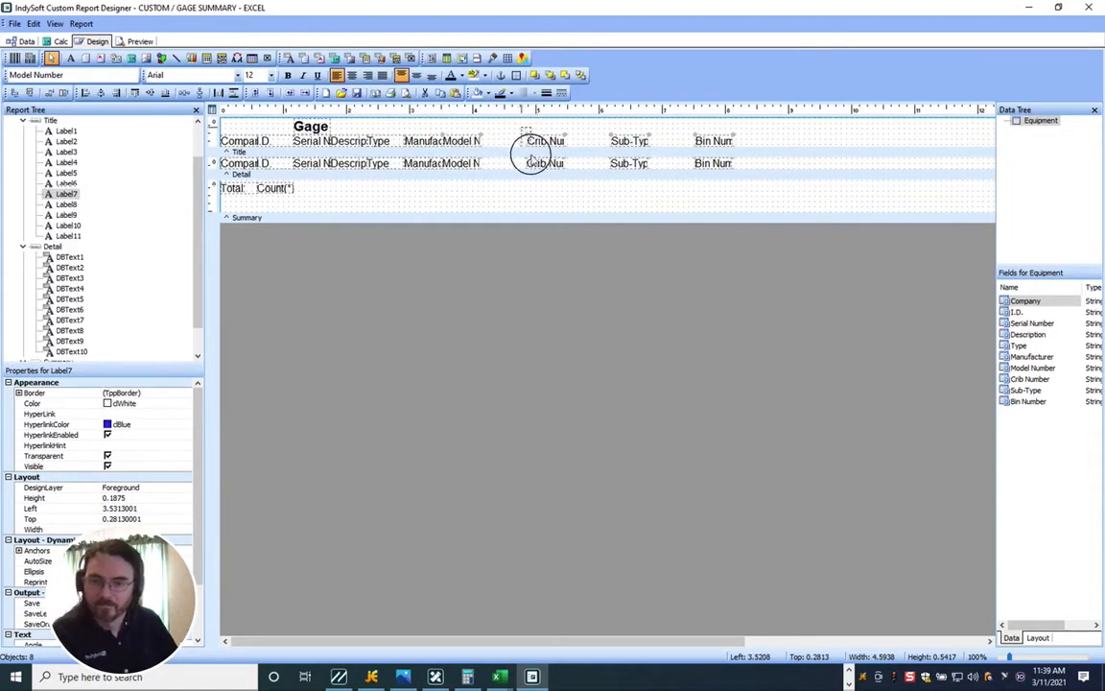
pyautogui.click(528, 143)
pyautogui.click(511, 125)
pyautogui.moveTo(609, 179); pyautogui.dragTo(720, 190)
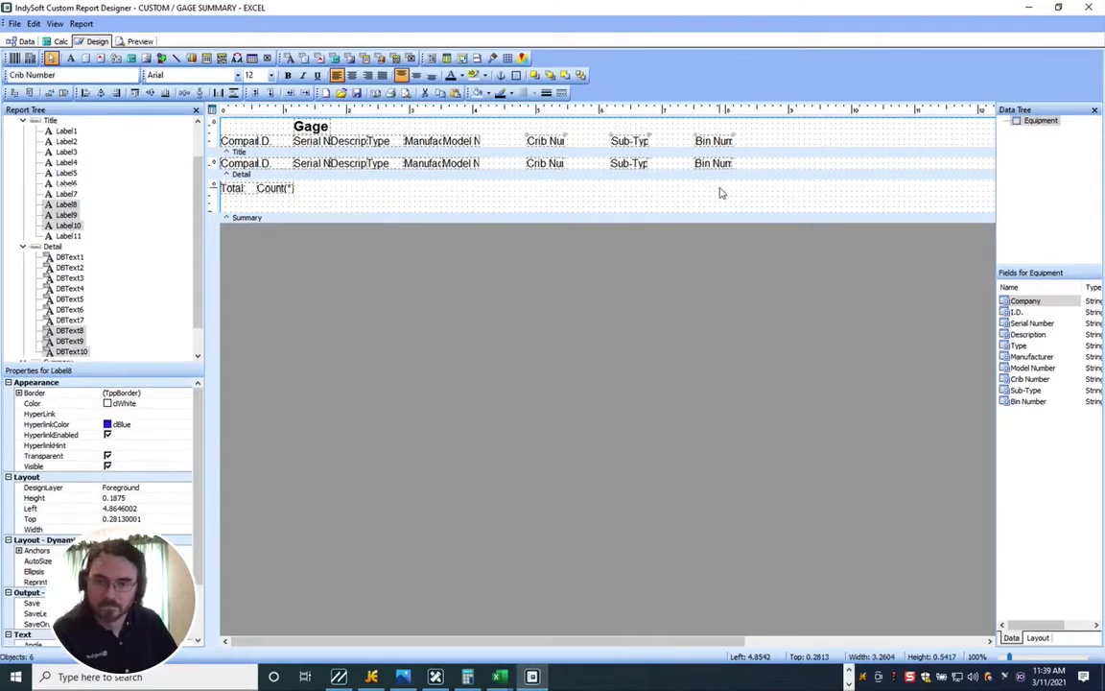
pyautogui.moveTo(553, 141); pyautogui.dragTo(583, 144)
pyautogui.click(617, 141)
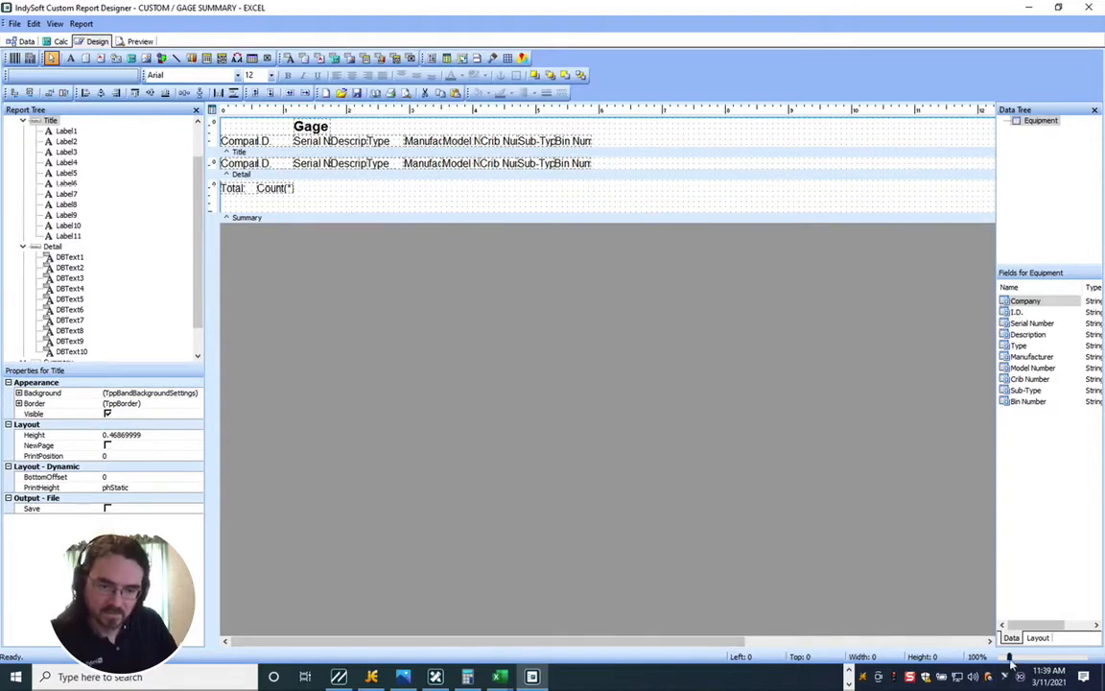
# Zoom the design to 230% and nudge the Type label and field left to about 2.32, against the Description column.
pyautogui.moveTo(1010, 659); pyautogui.dragTo(1025, 660)
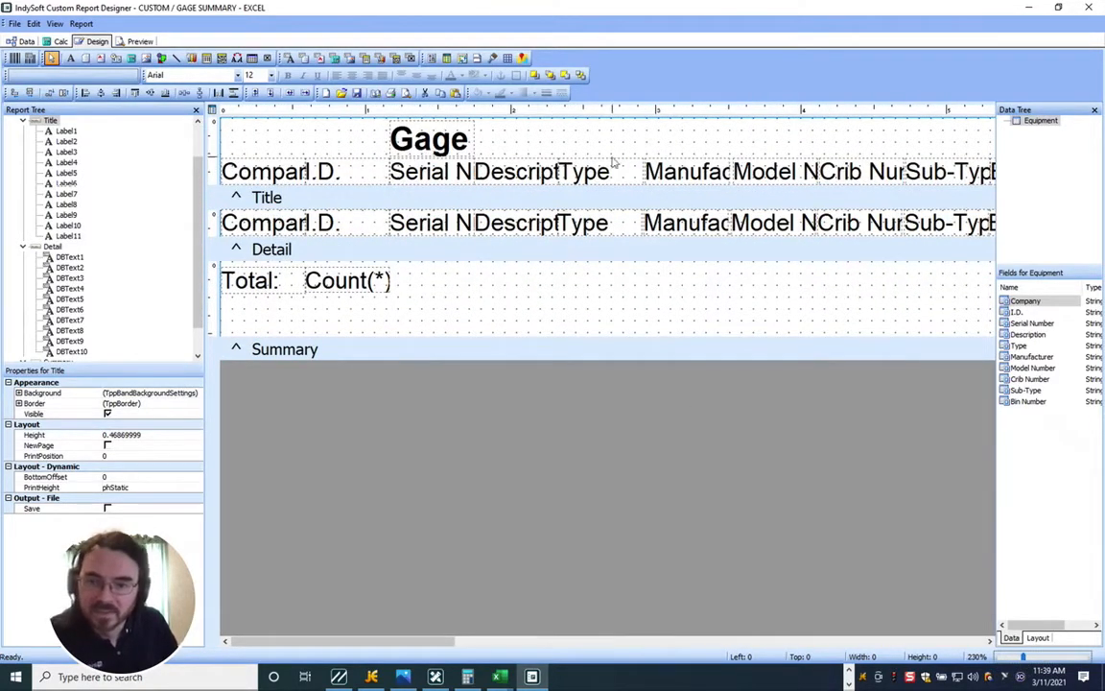
pyautogui.moveTo(599, 143); pyautogui.dragTo(606, 249)
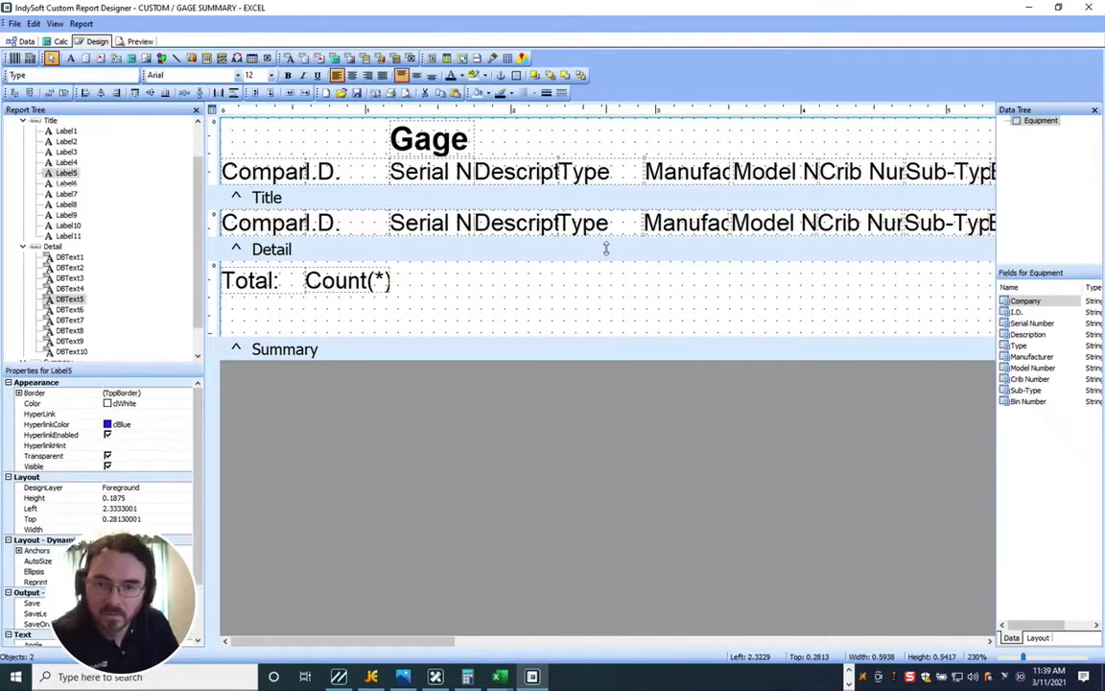
pyautogui.press('Left')
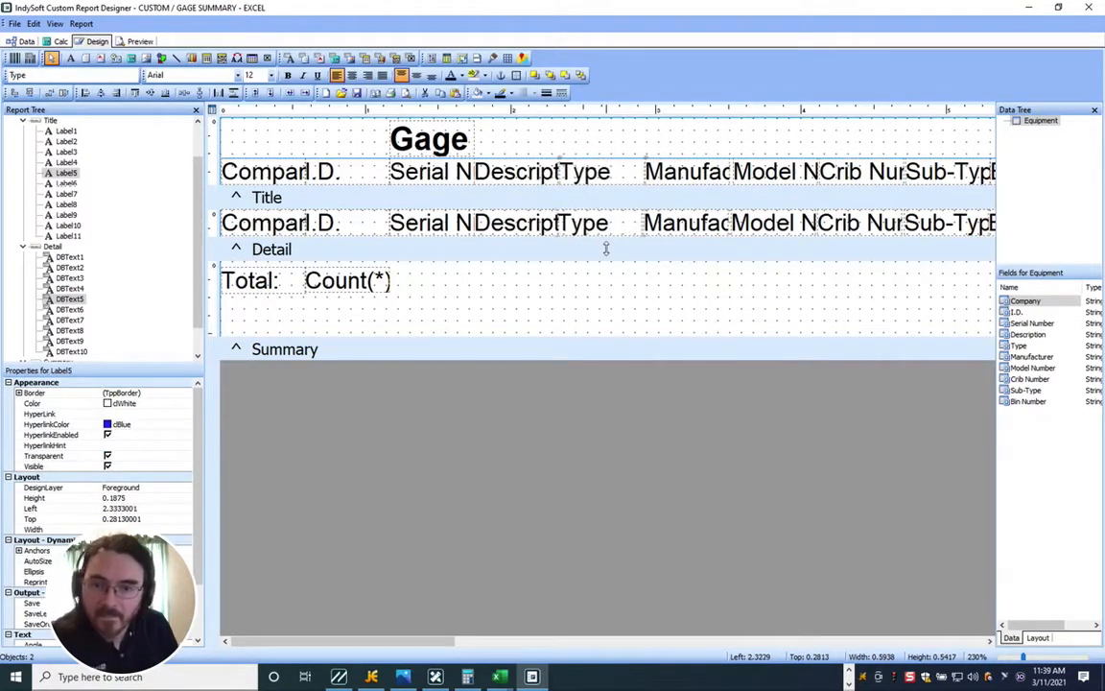
pyautogui.press('Left')
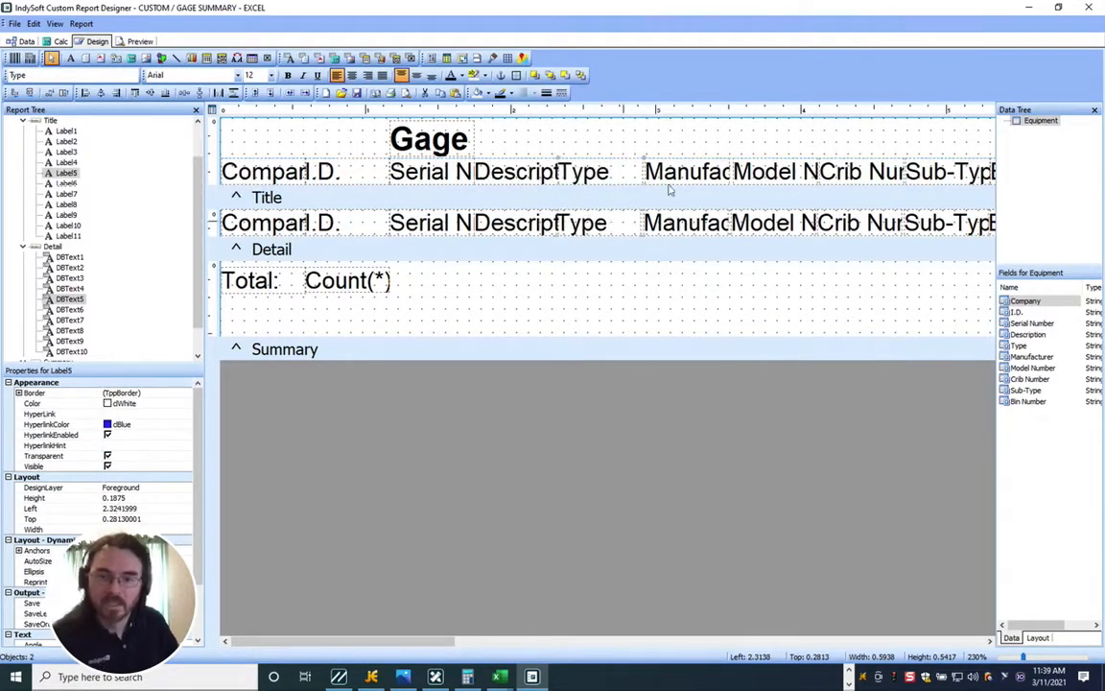
# Nudge the Manufacturer label and field left to about 2.90, tight against the Type column.
pyautogui.moveTo(700, 143); pyautogui.dragTo(699, 248)
pyautogui.press('Left')
pyautogui.press('Left')
pyautogui.press('Left')
pyautogui.press('Left')
pyautogui.press('Left')
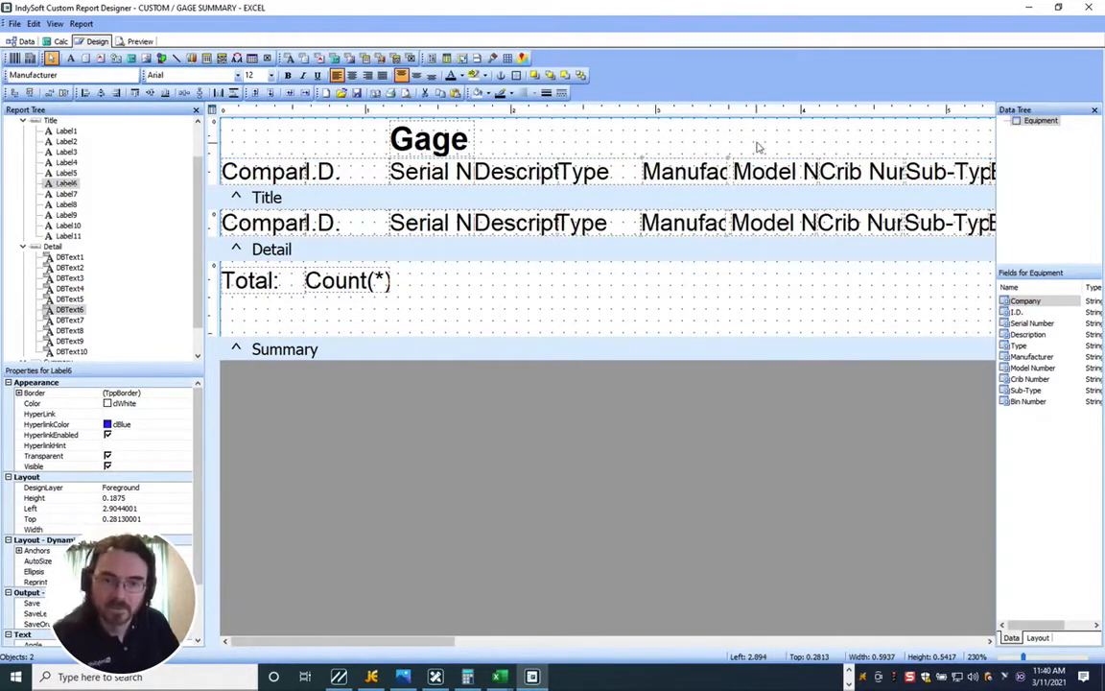
# Nudge the Model Number label and field left to about 3.49, tight against the Manufacturer column.
pyautogui.moveTo(756, 146); pyautogui.dragTo(754, 287)
pyautogui.press('Left')
pyautogui.press('Left')
pyautogui.press('Left')
pyautogui.press('Left')
pyautogui.press('Left')
pyautogui.press('Left')
pyautogui.press('Left')
pyautogui.press('Left')
pyautogui.press('Left')
pyautogui.press('Left')
pyautogui.press('Left')
pyautogui.press('Left')
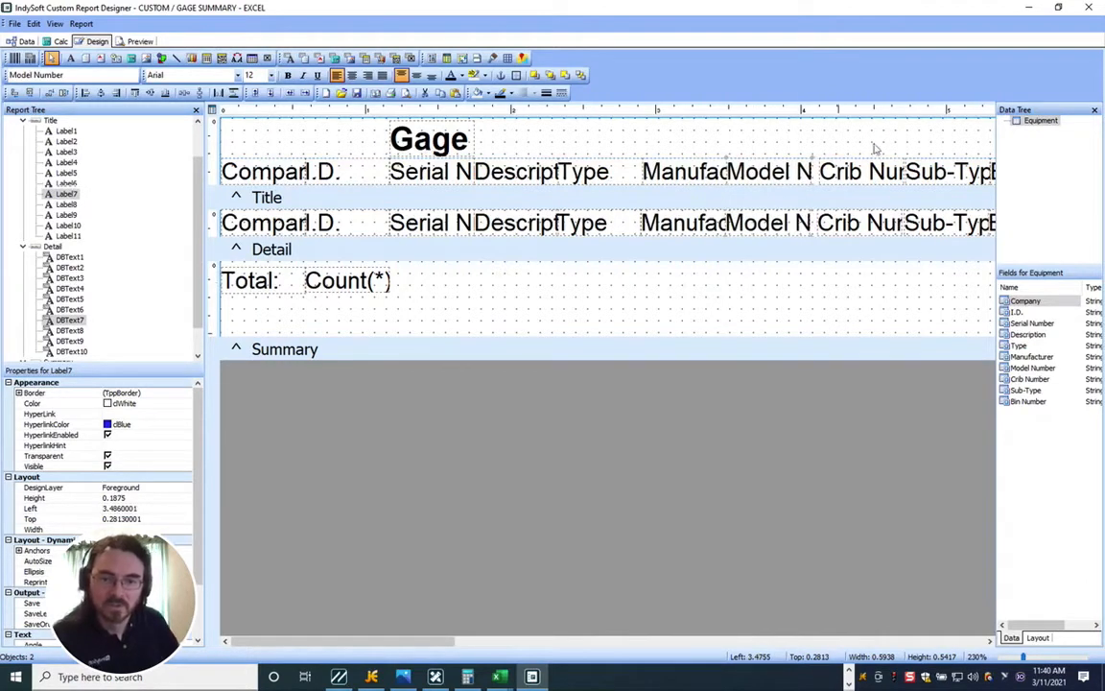
# Nudge the Crib Number and Sub-Type labels and fields left to about 4.07, tight against the Model Number column.
pyautogui.moveTo(931, 265); pyautogui.dragTo(972, 278)
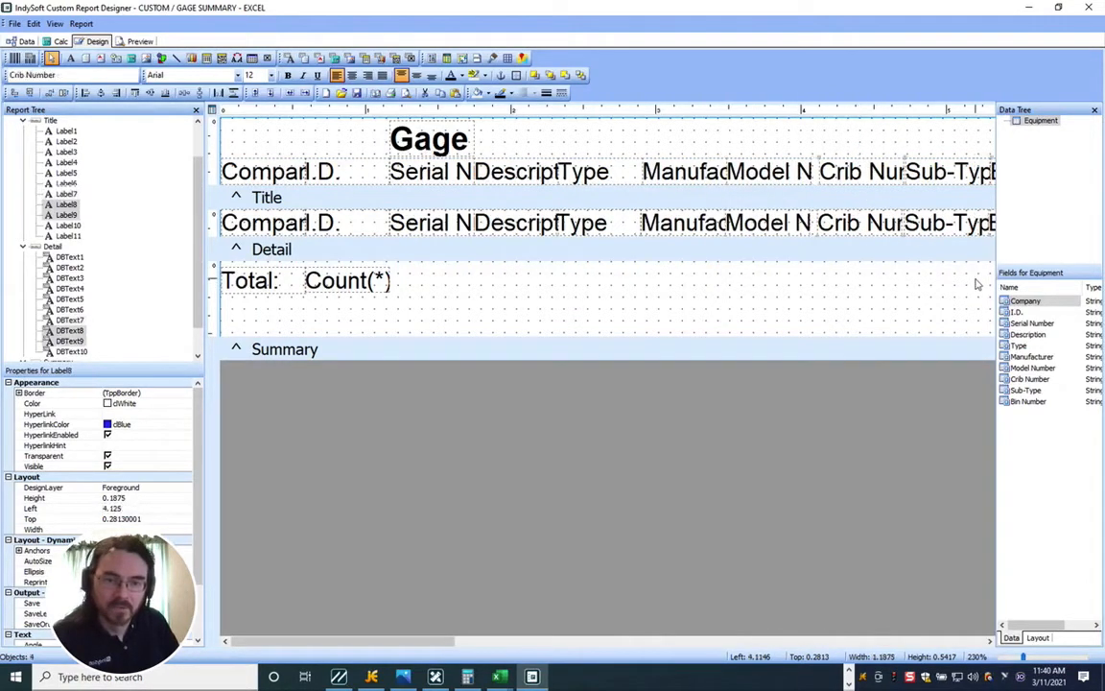
pyautogui.press('Left')
pyautogui.press('Left')
pyautogui.press('Left')
pyautogui.press('Left')
pyautogui.press('Left')
pyautogui.press('Left')
pyautogui.press('Left')
pyautogui.press('Left')
pyautogui.press('Left')
pyautogui.press('Left')
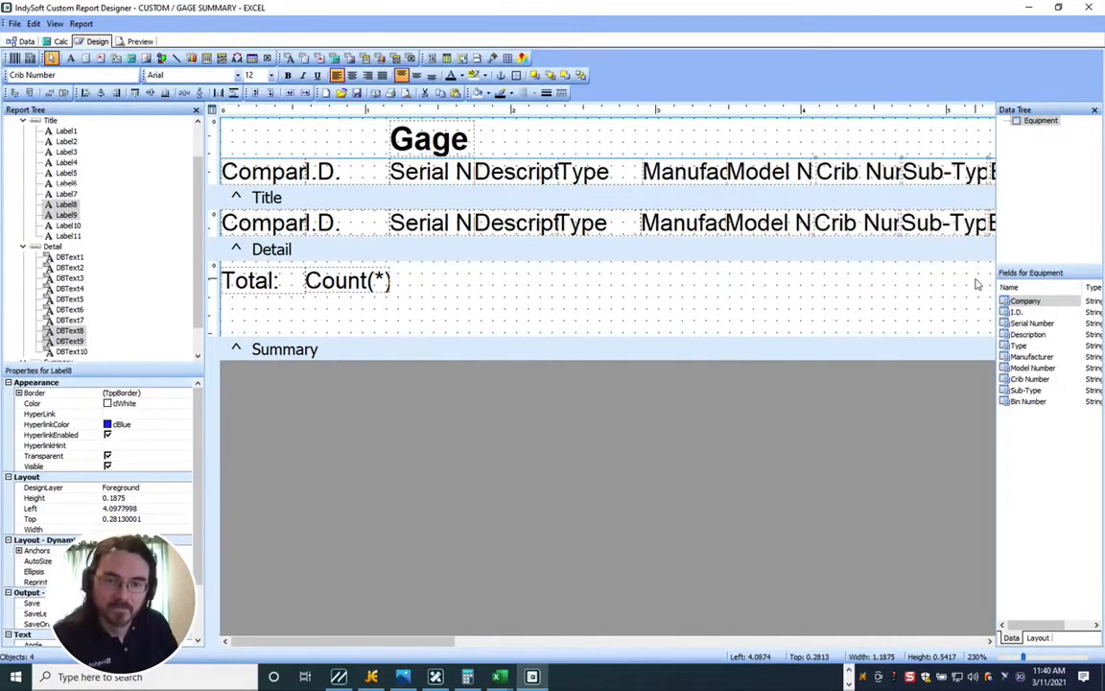
pyautogui.press('Left')
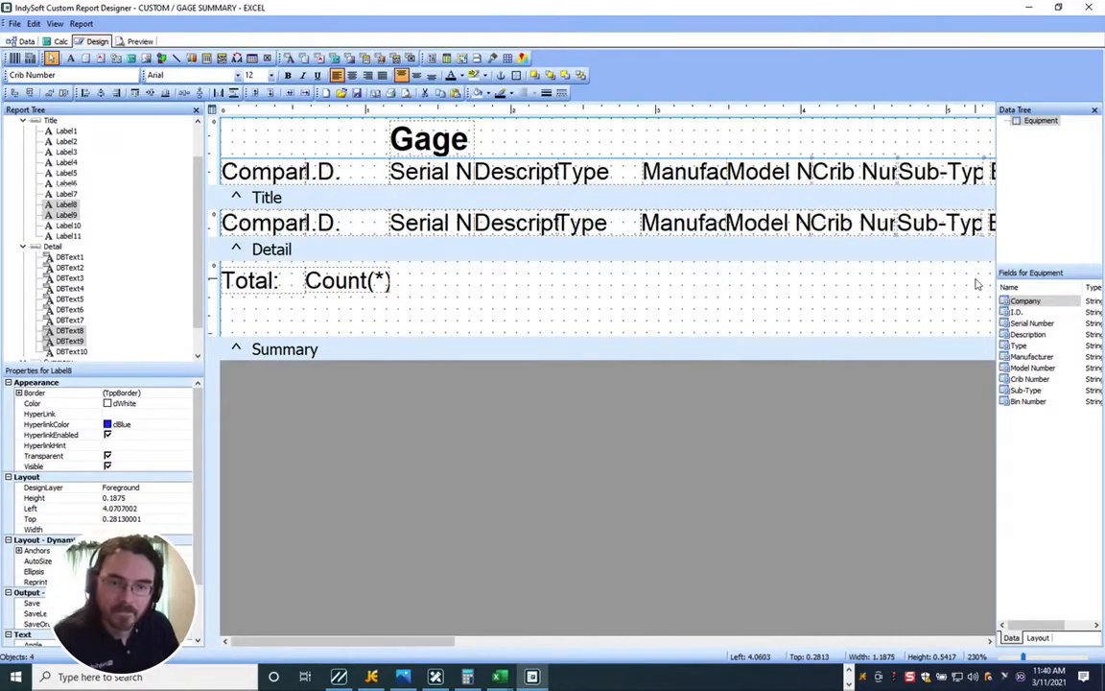
# Nudge the Sub-Type and Bin Number labels and fields left, bringing Bin Number to about 5.23, against the Sub-Type column.
pyautogui.moveTo(425, 640); pyautogui.dragTo(510, 641)
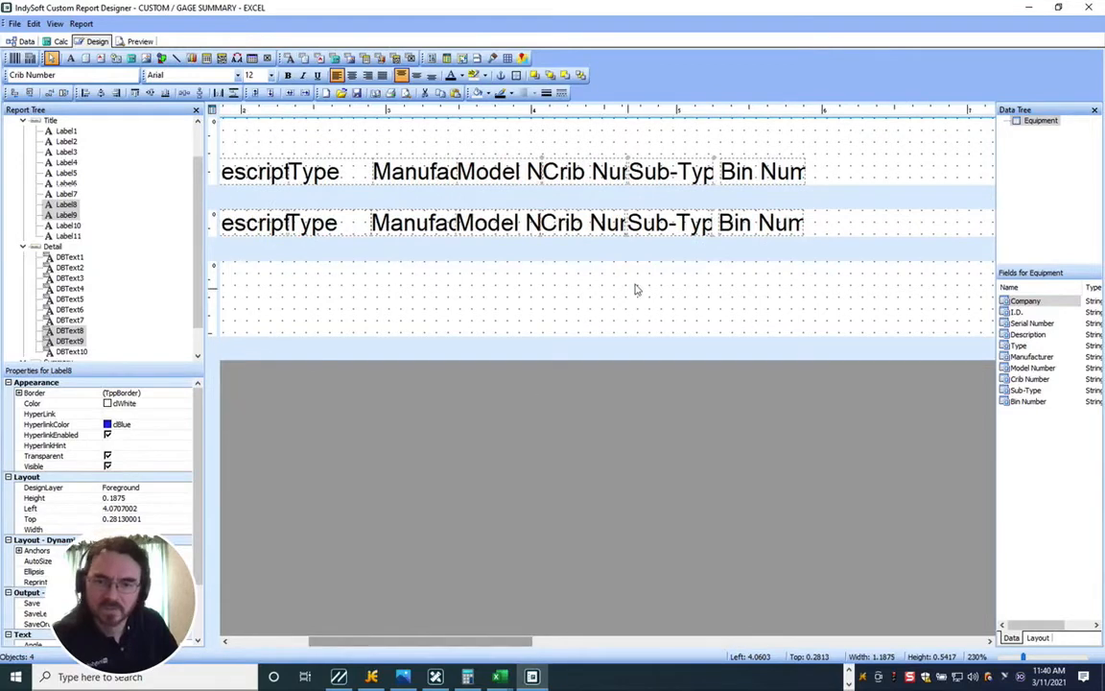
pyautogui.click(620, 140)
pyautogui.moveTo(620, 140); pyautogui.dragTo(773, 265)
pyautogui.hotkey('ctrl', 'Left')
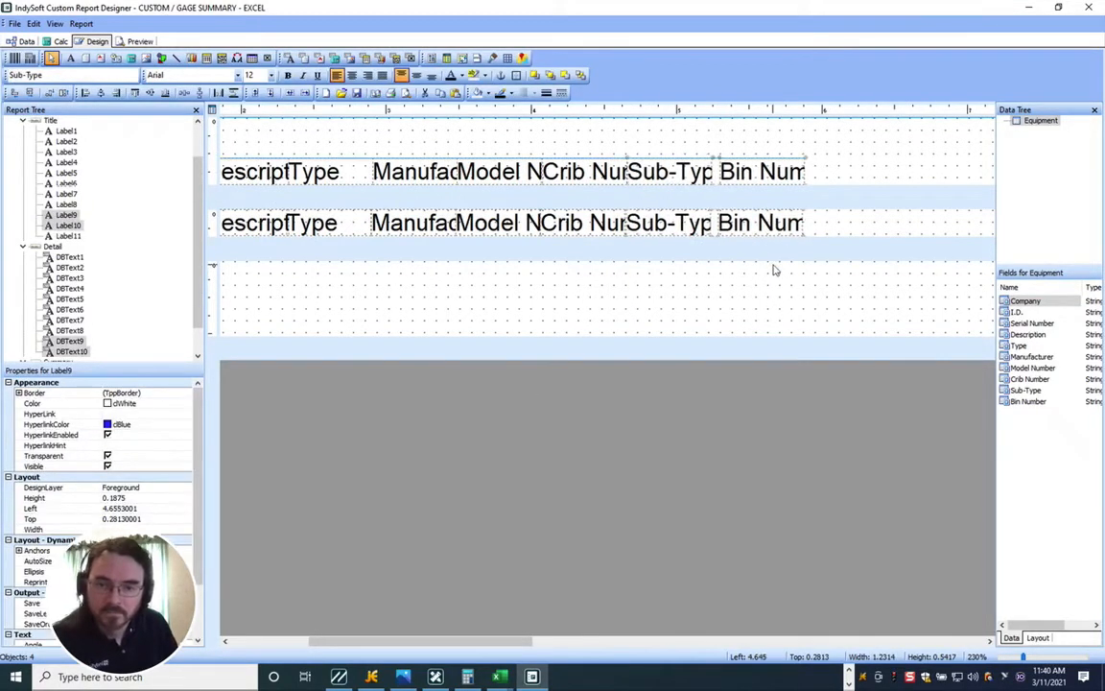
pyautogui.moveTo(738, 142); pyautogui.dragTo(765, 249)
pyautogui.hotkey('ctrl', 'Left')
pyautogui.hotkey('ctrl', 'Left')
pyautogui.hotkey('ctrl', 'Left')
pyautogui.hotkey('ctrl', 'Left')
pyautogui.hotkey('ctrl', 'Left')
pyautogui.hotkey('ctrl', 'Left')
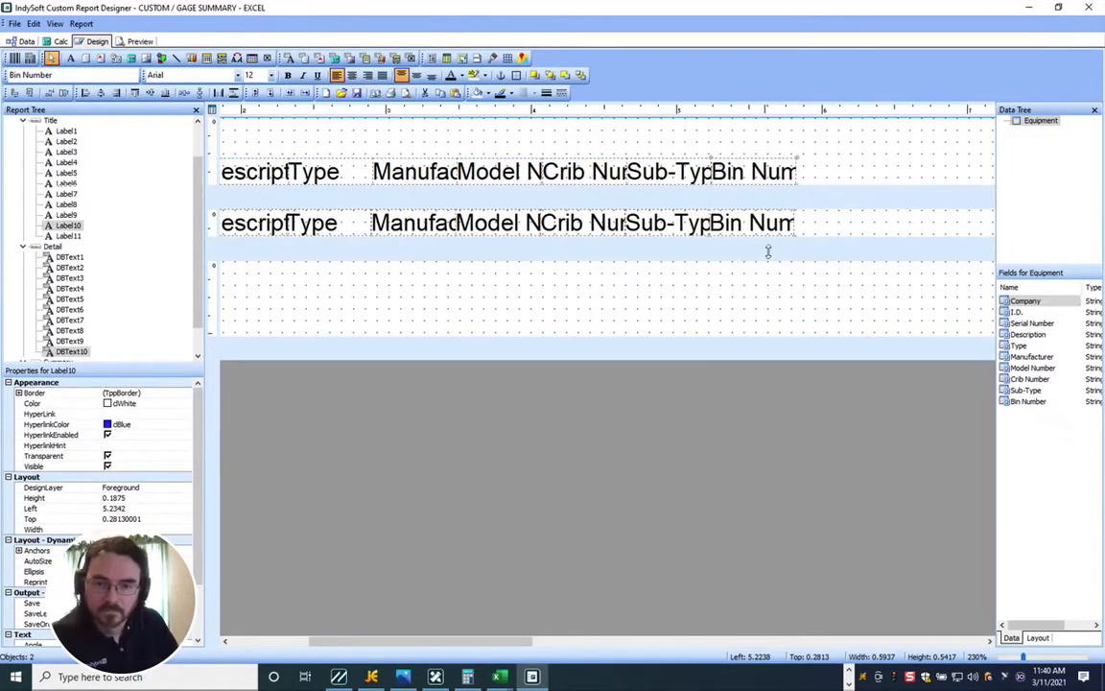
pyautogui.click(683, 323)
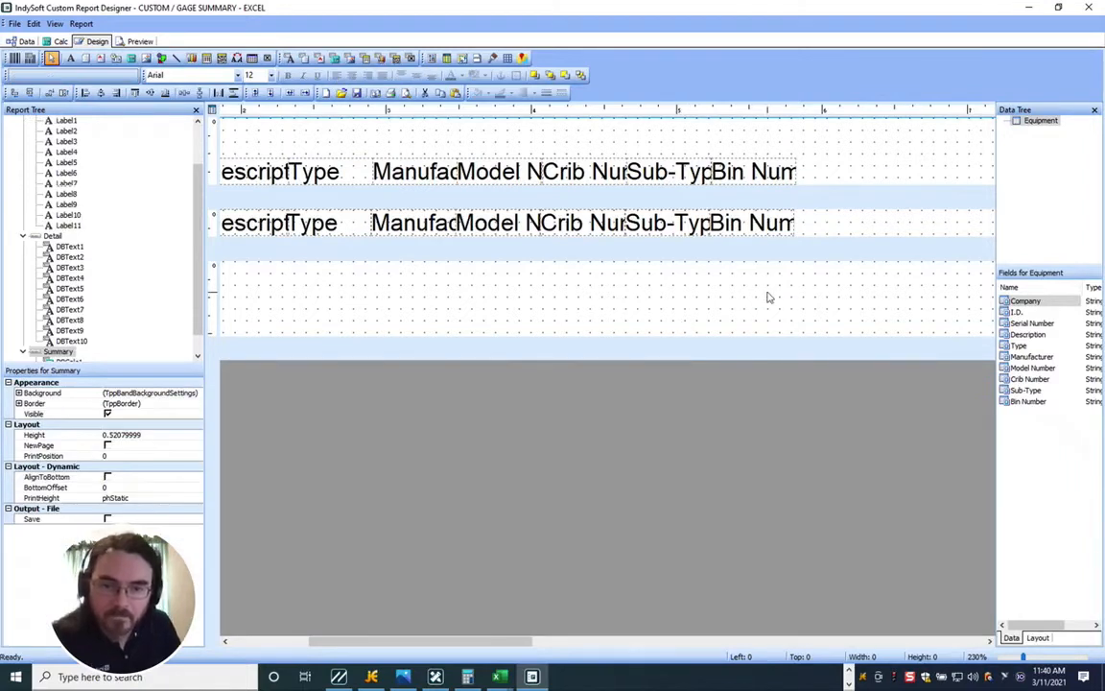
# Check the left position and width properties of the Company and I.D. fields in the Detail band.
pyautogui.moveTo(374, 643); pyautogui.dragTo(203, 622)
pyautogui.click(268, 221)
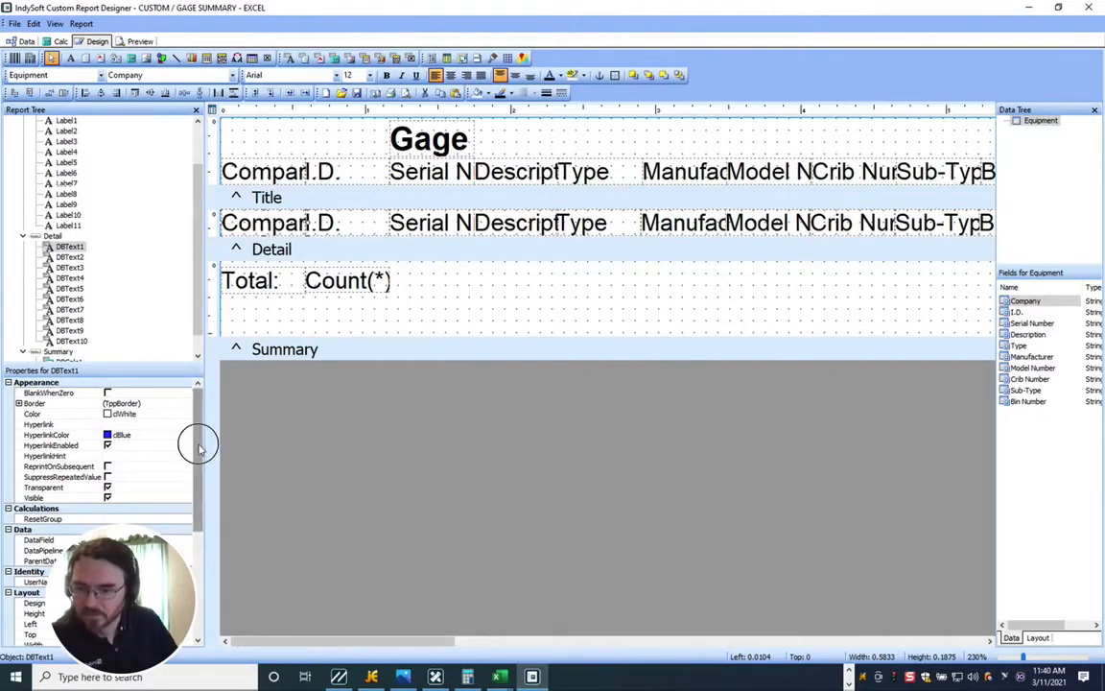
pyautogui.moveTo(195, 444); pyautogui.dragTo(188, 519)
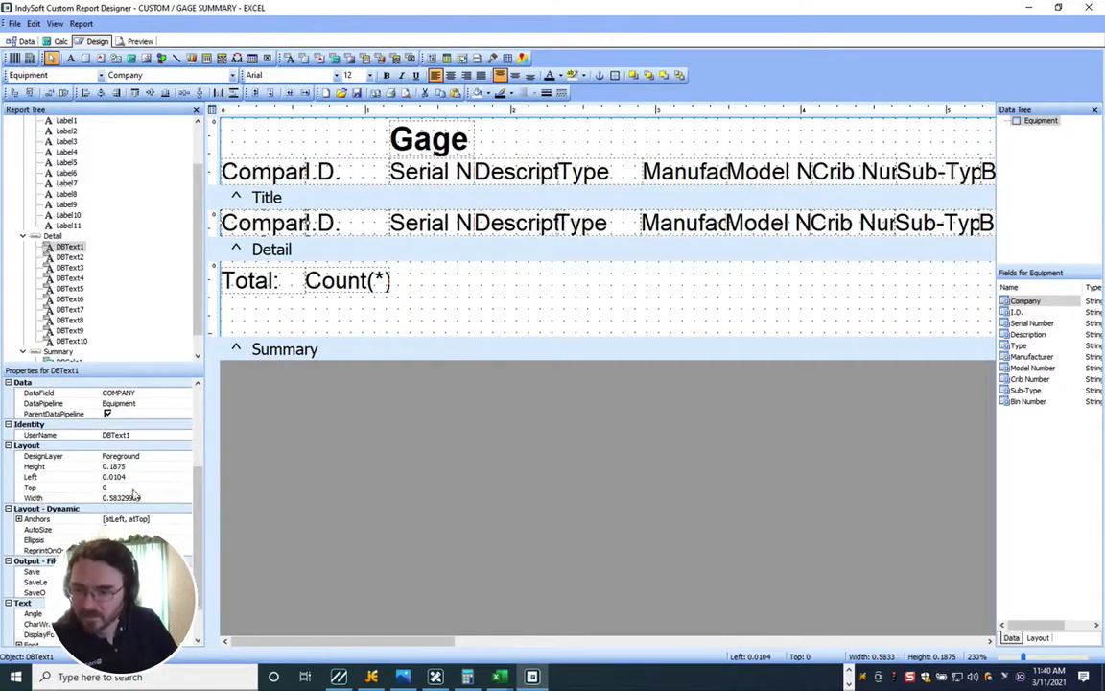
pyautogui.click(347, 228)
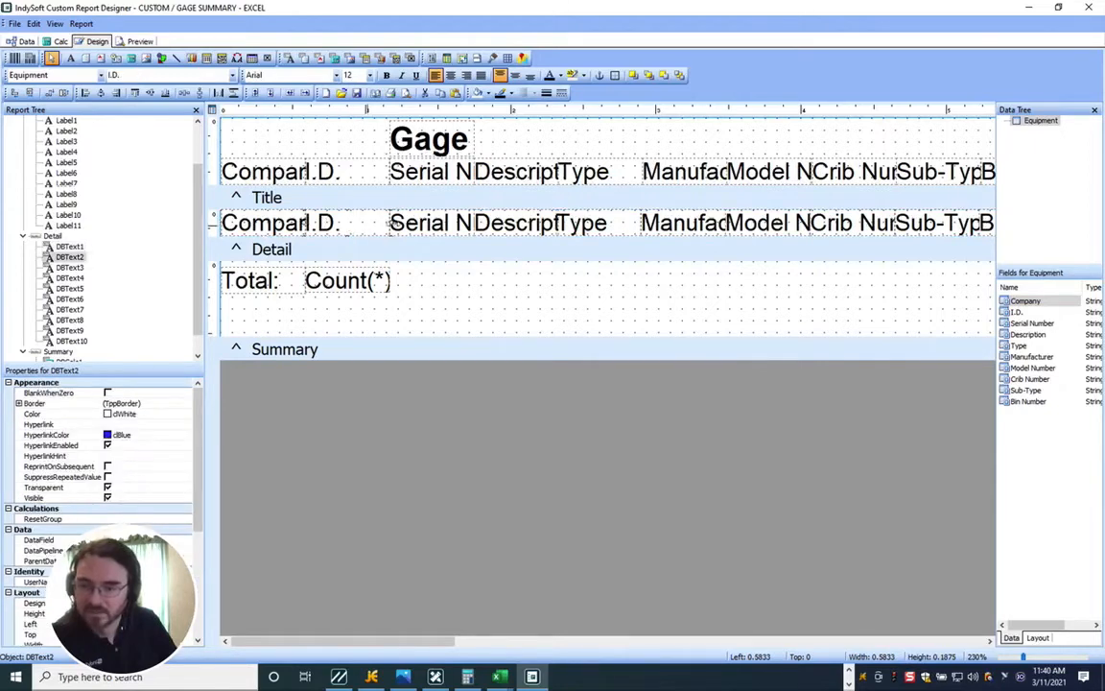
pyautogui.moveTo(197, 451); pyautogui.dragTo(192, 537)
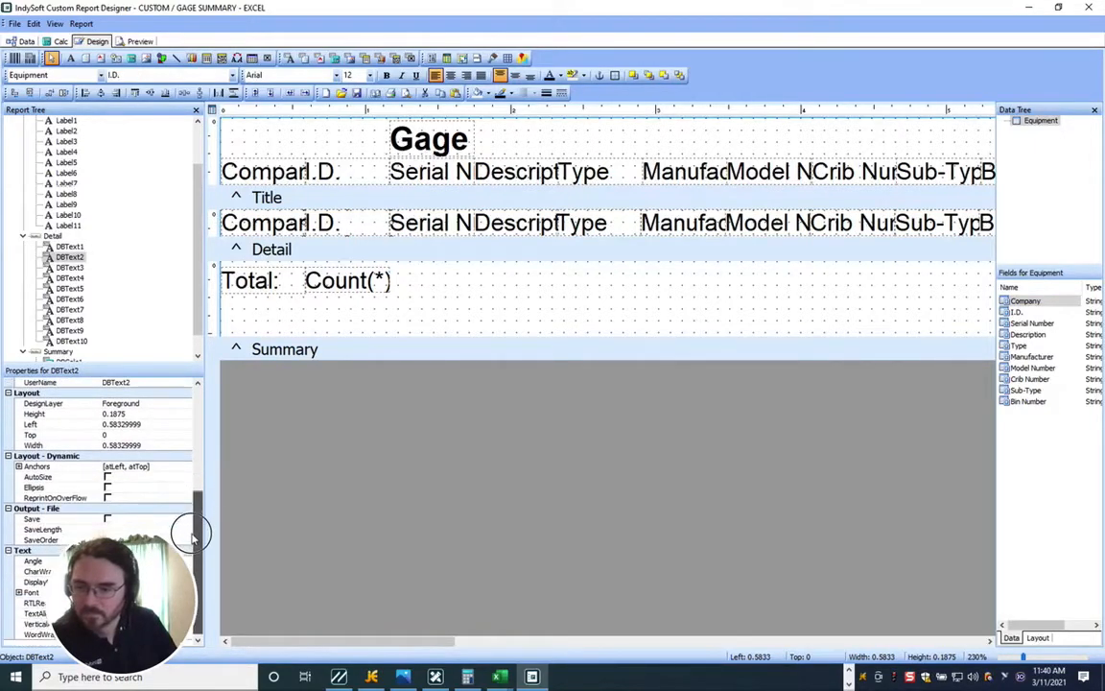
# Move the Gage Listing title label up to the top edge of the Title band.
pyautogui.click(422, 139)
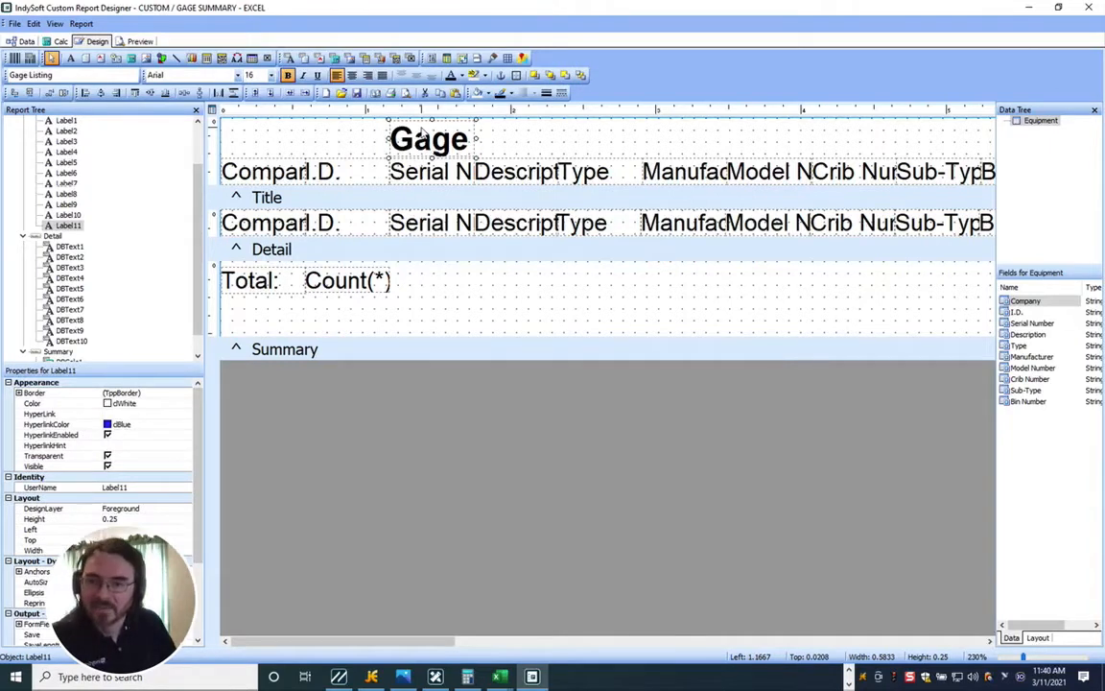
pyautogui.moveTo(423, 139); pyautogui.dragTo(422, 135)
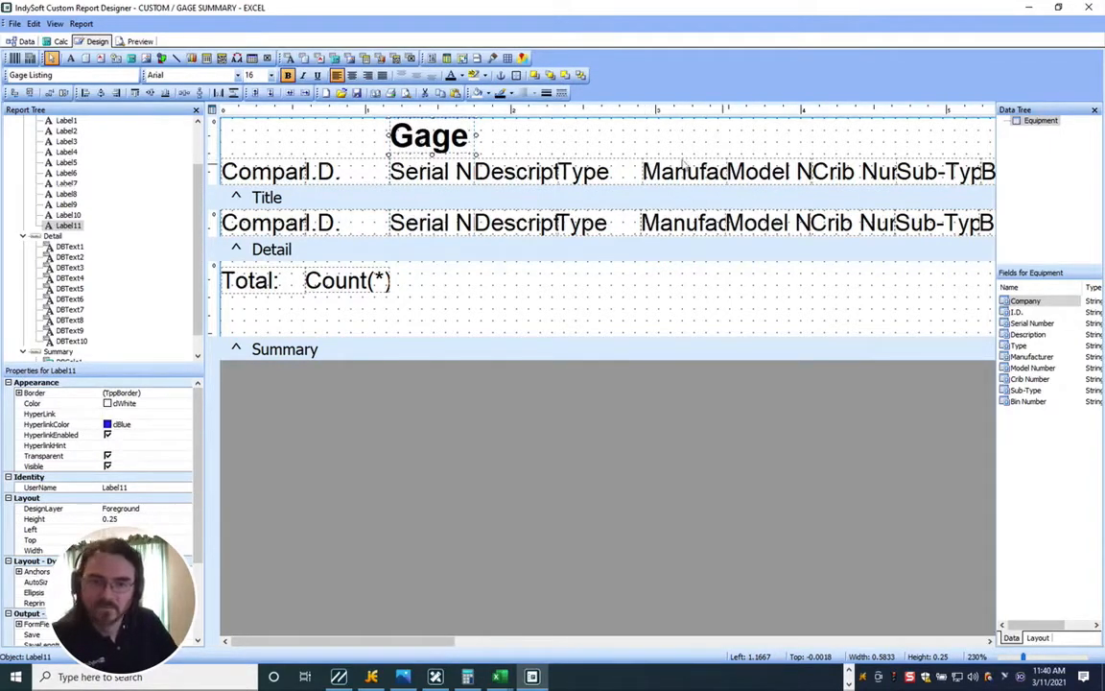
pyautogui.click(249, 139)
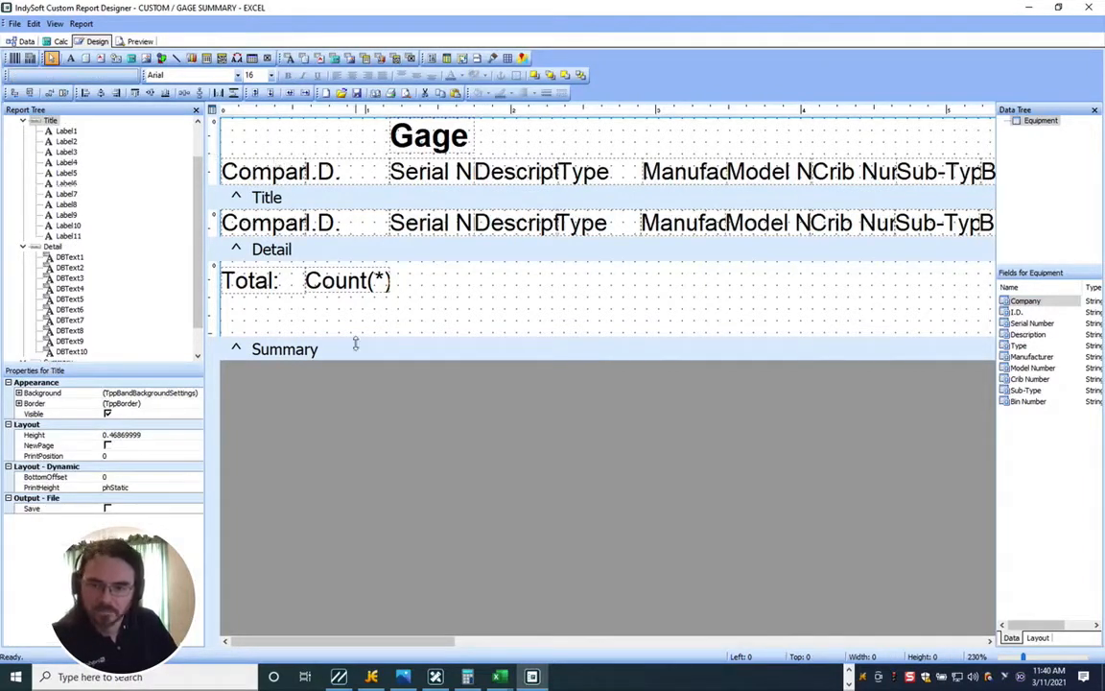
# Nudge all ten column header labels up to about 0.25 and shrink the Title band's height to about 0.44.
pyautogui.moveTo(1023, 656); pyautogui.dragTo(1020, 656)
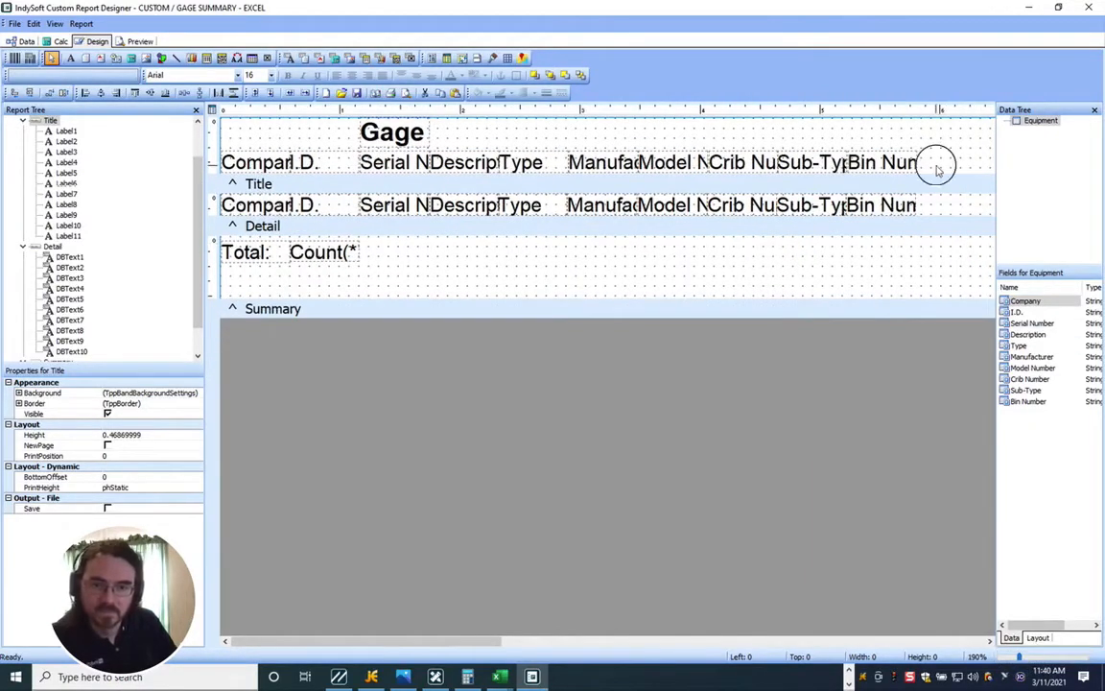
pyautogui.click(311, 165)
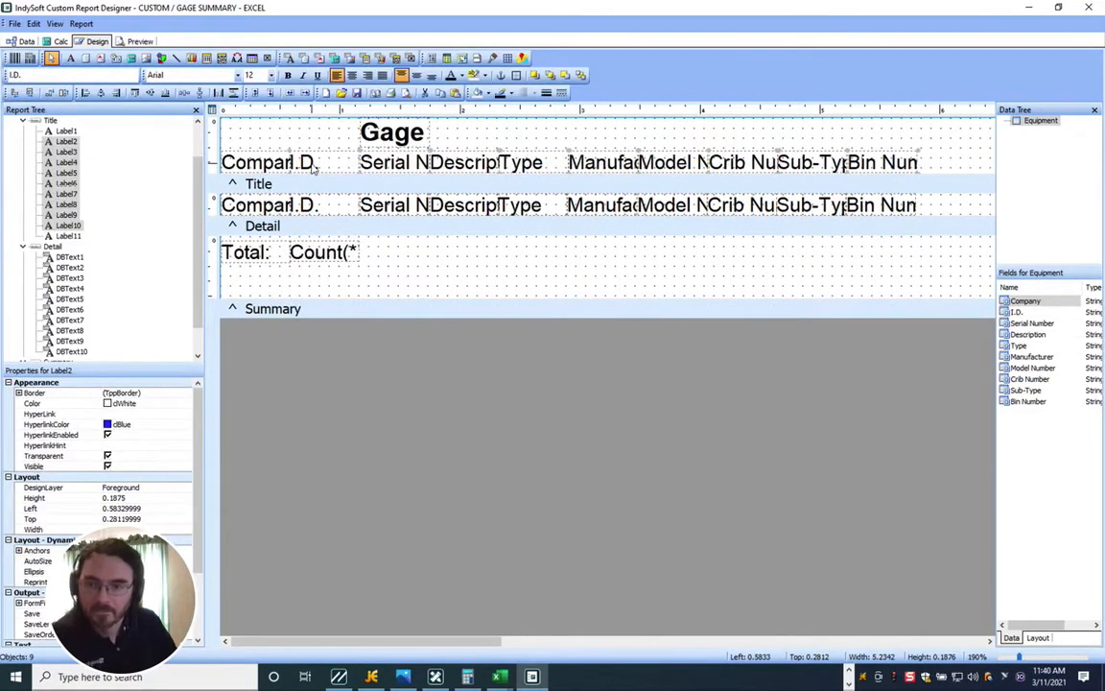
pyautogui.keyDown('shift'); pyautogui.click(279, 166); pyautogui.keyUp('shift')
pyautogui.press('Up')
pyautogui.press('Up')
pyautogui.press('Up')
pyautogui.press('Up')
pyautogui.press('Up')
pyautogui.press('Up')
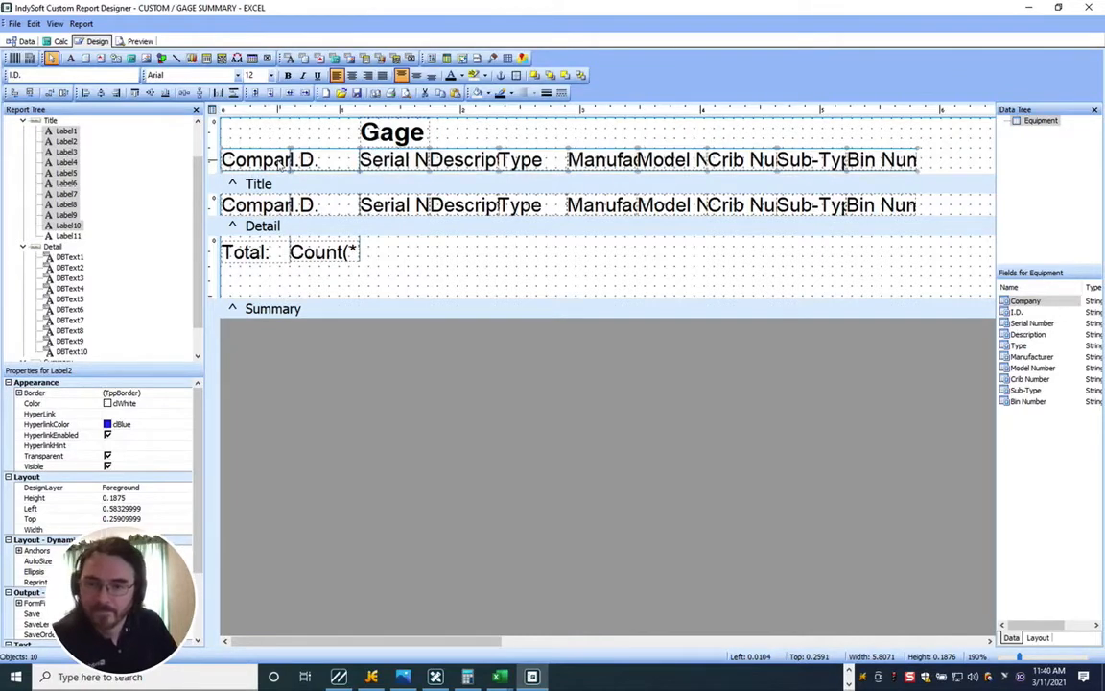
pyautogui.moveTo(279, 183); pyautogui.dragTo(281, 173)
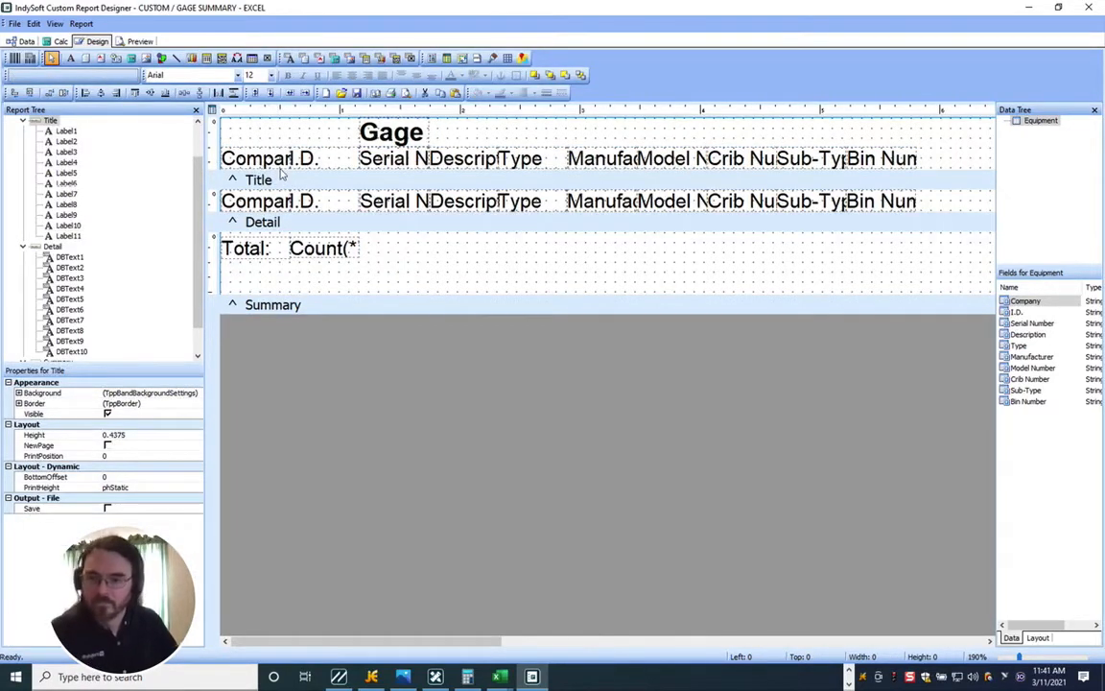
# Move the Total label and Count field to the top of the Summary band and shrink the band's height to about 0.17.
pyautogui.click(317, 216)
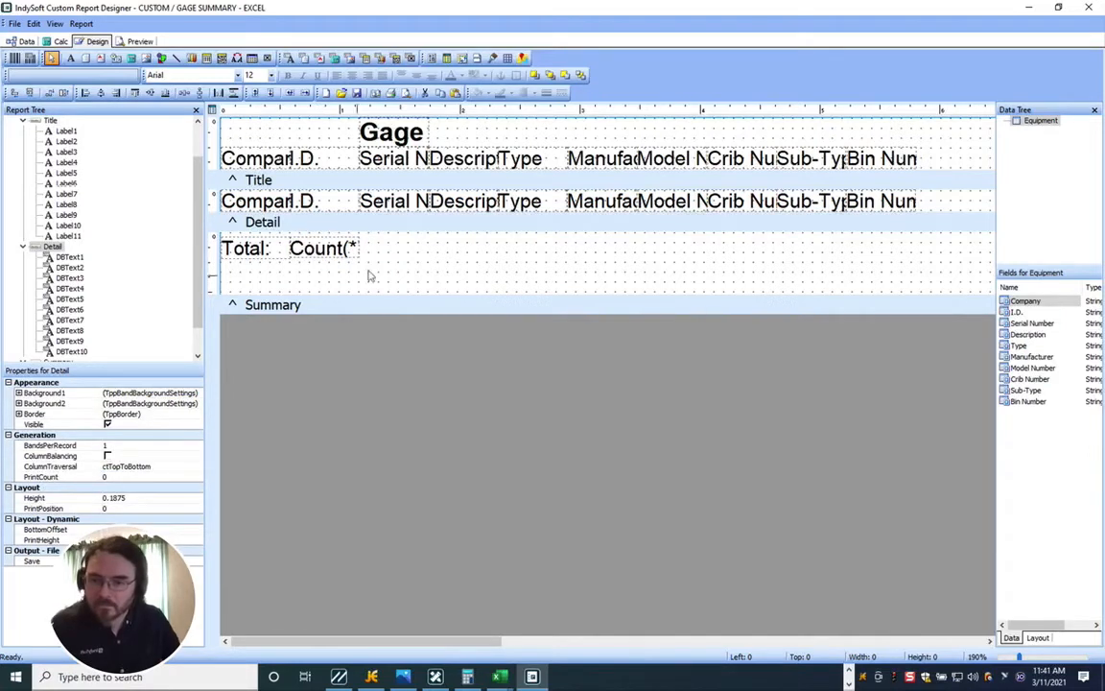
pyautogui.moveTo(373, 241); pyautogui.dragTo(265, 245)
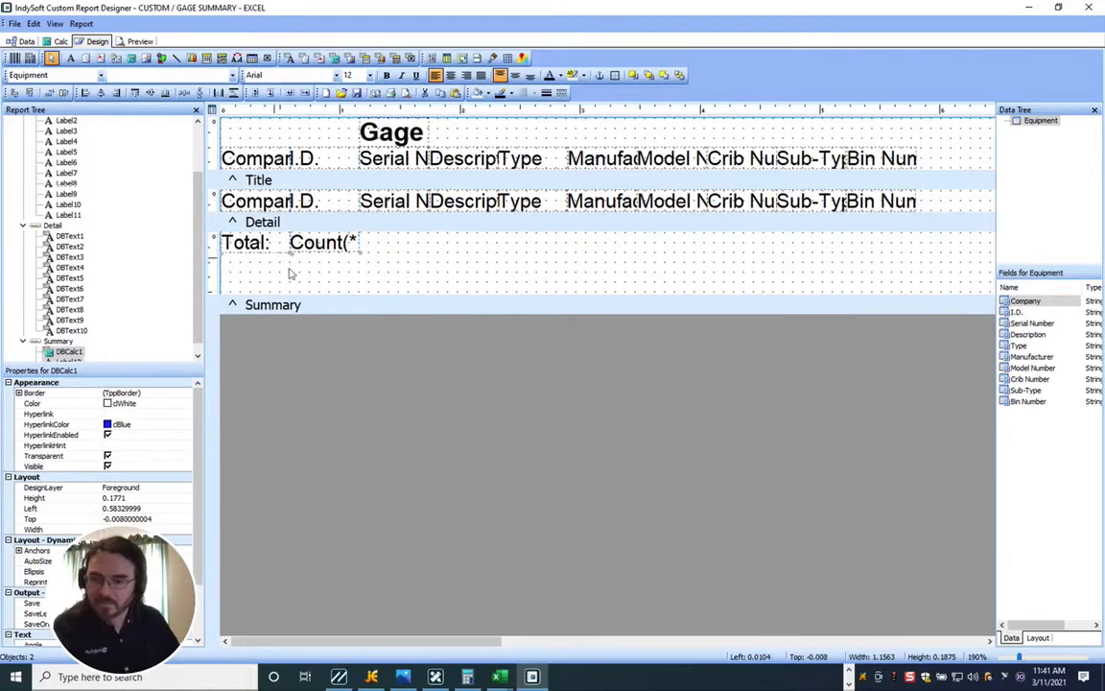
pyautogui.moveTo(302, 303); pyautogui.dragTo(295, 240)
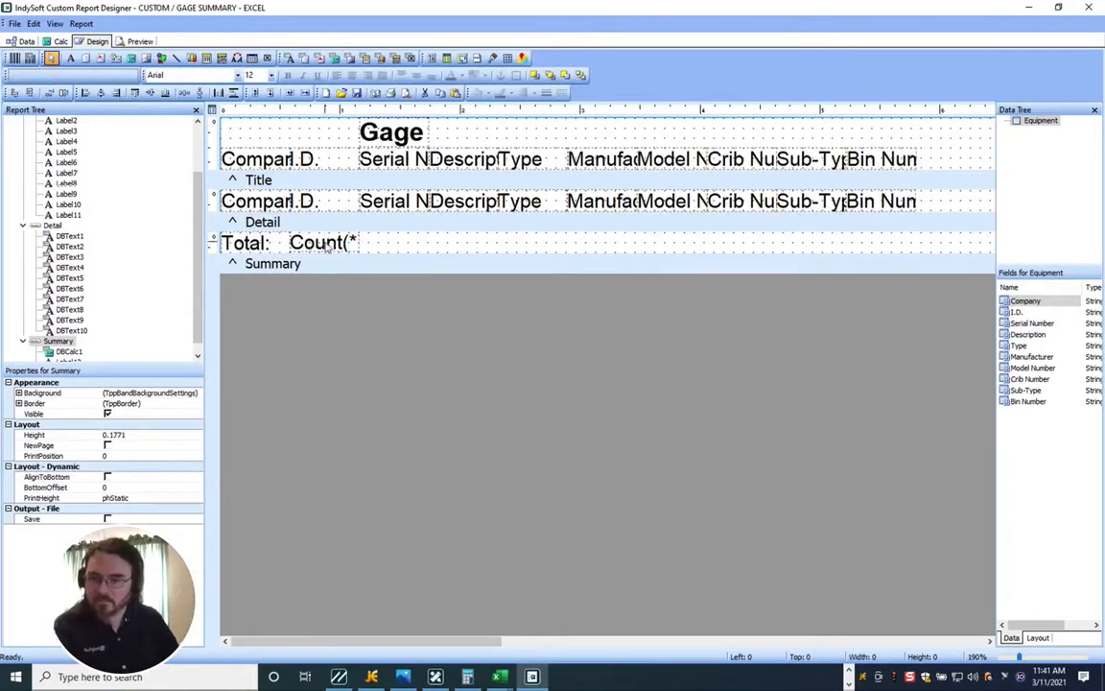
pyautogui.moveTo(407, 240); pyautogui.dragTo(249, 239)
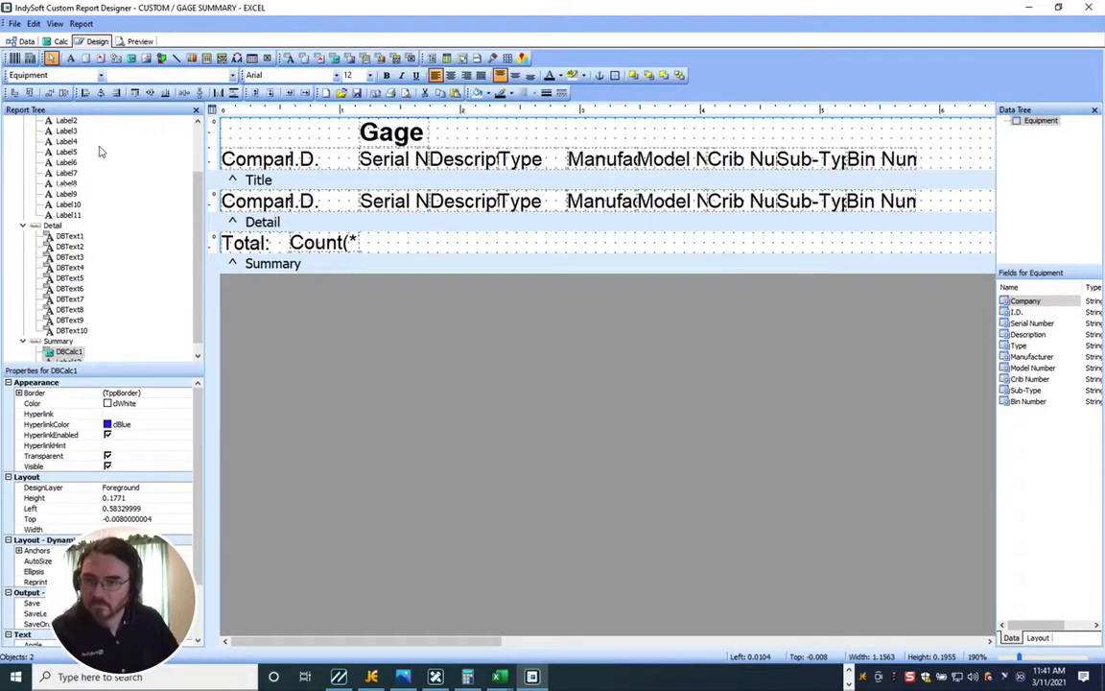
pyautogui.click(50, 93)
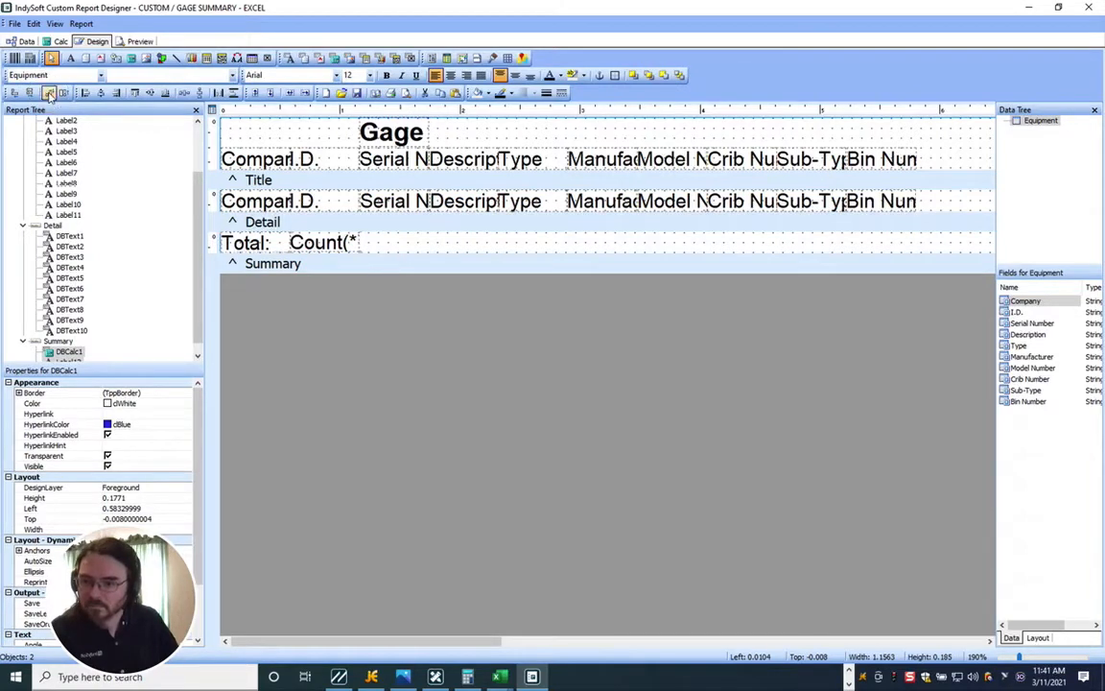
pyautogui.click(388, 249)
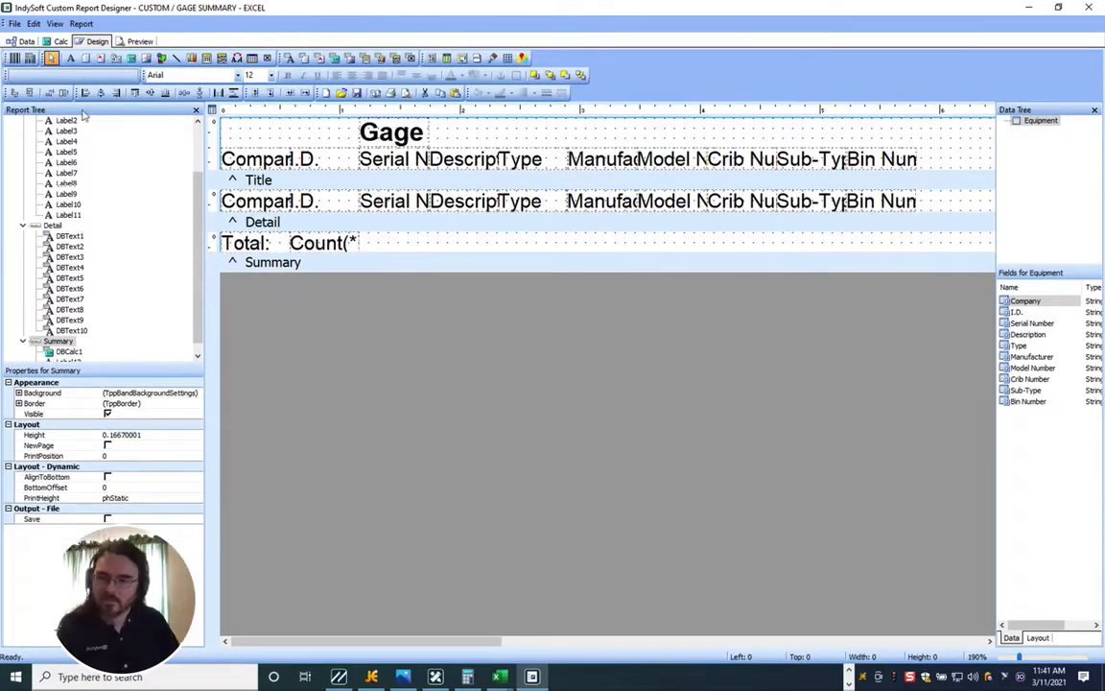
# Save the report and complete its required check-in note.
pyautogui.click(13, 23)
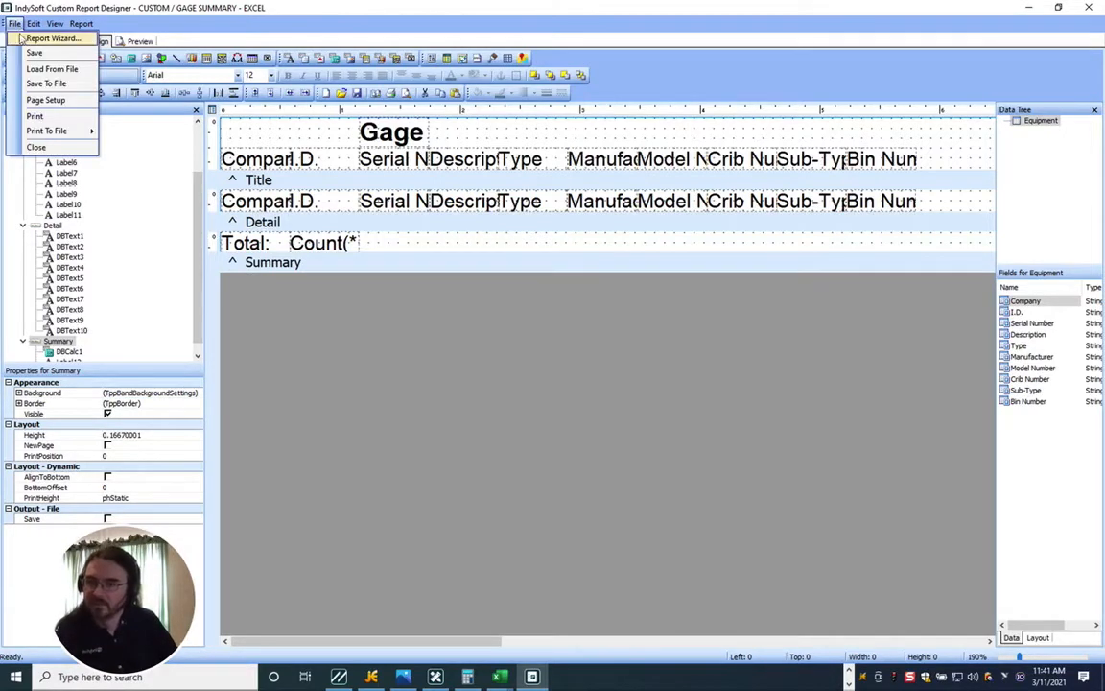
pyautogui.click(35, 52)
pyautogui.click(222, 94)
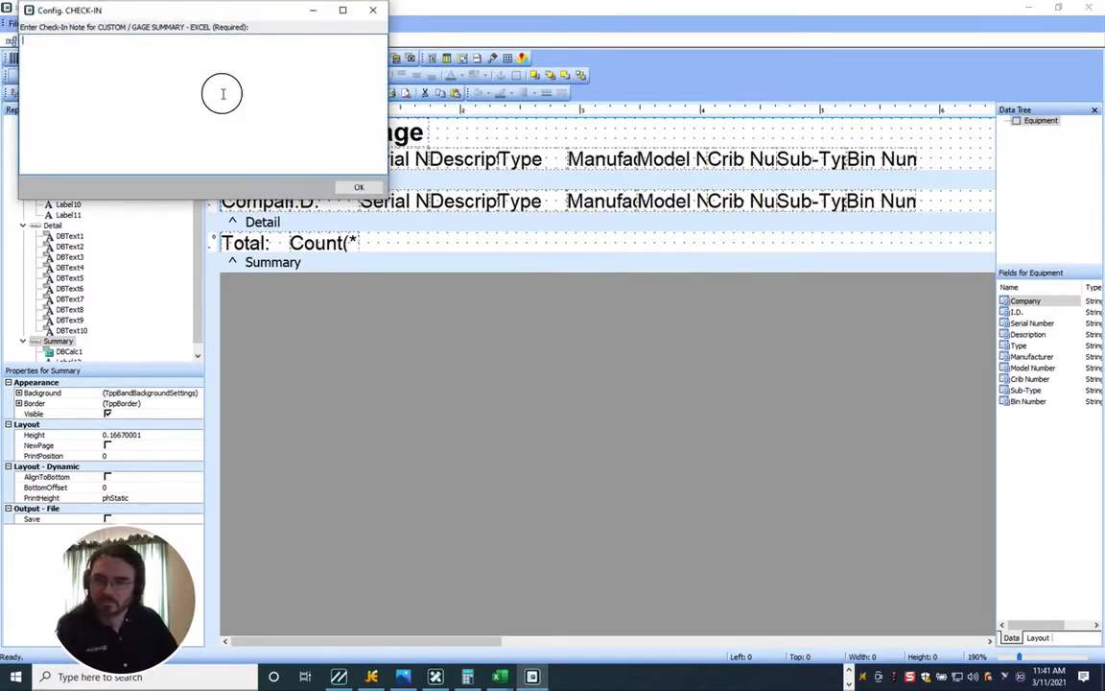
pyautogui.click(358, 187)
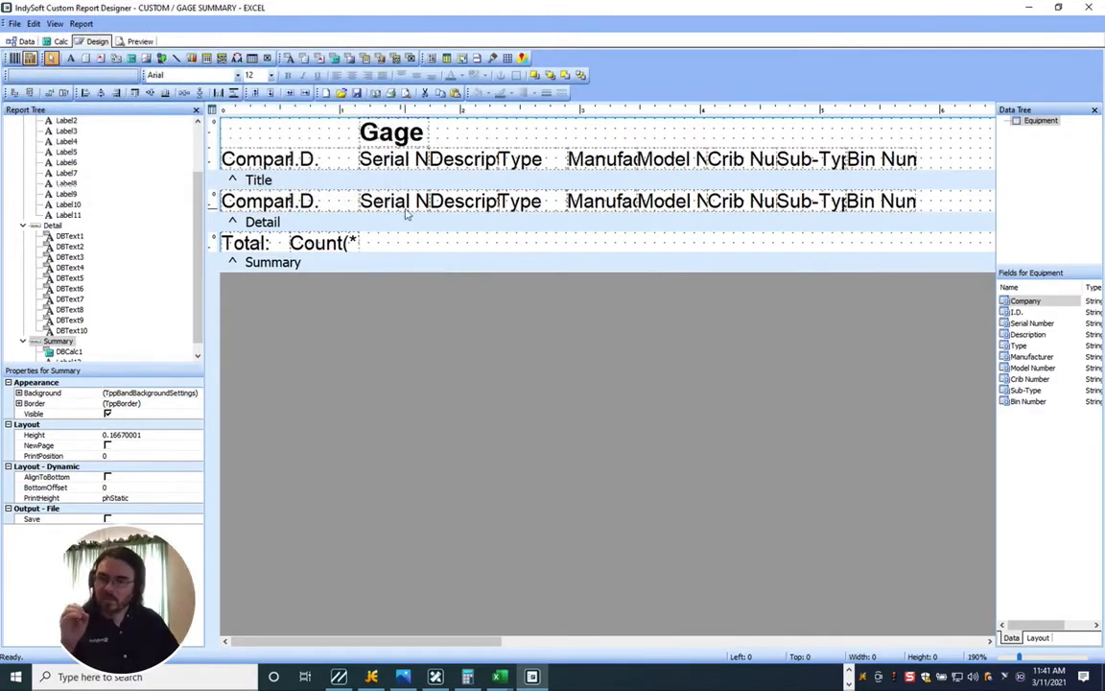
# Preview the report and examine the available options of the Company header label and Company field in the design.
pyautogui.click(138, 41)
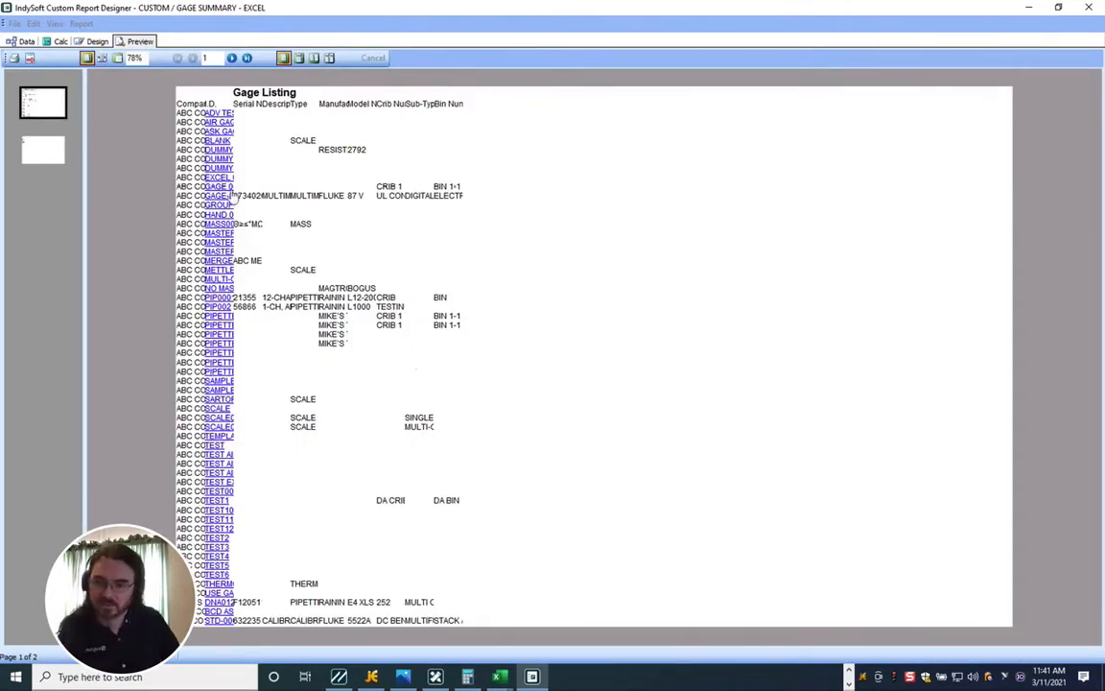
pyautogui.click(89, 41)
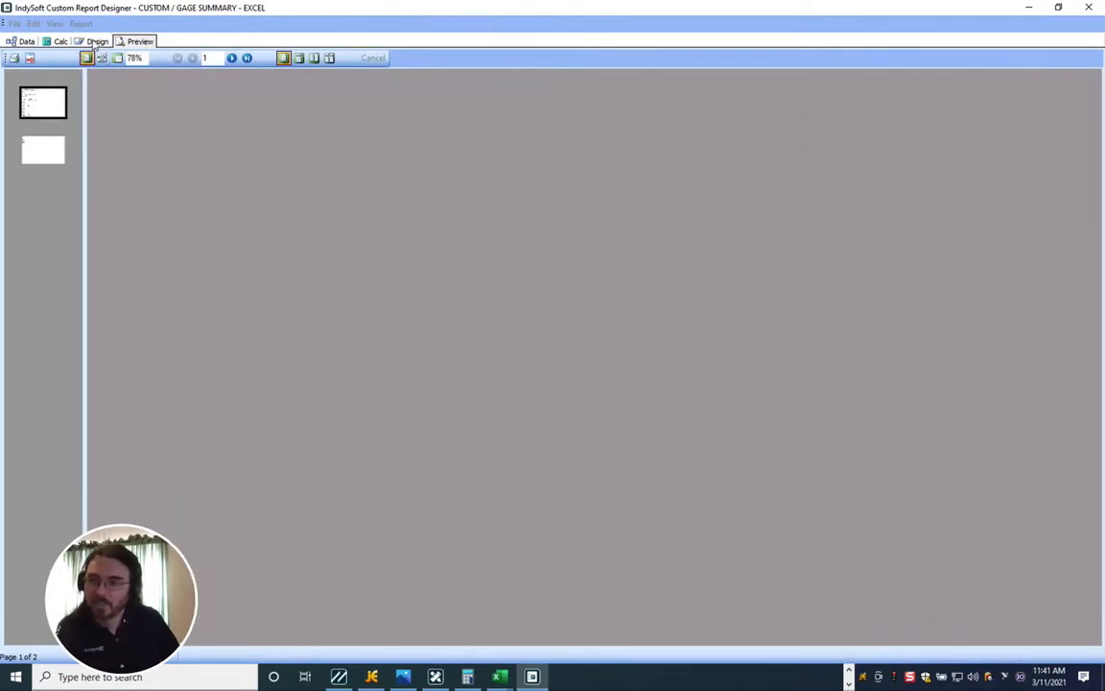
pyautogui.click(257, 168)
pyautogui.rightClick(259, 169)
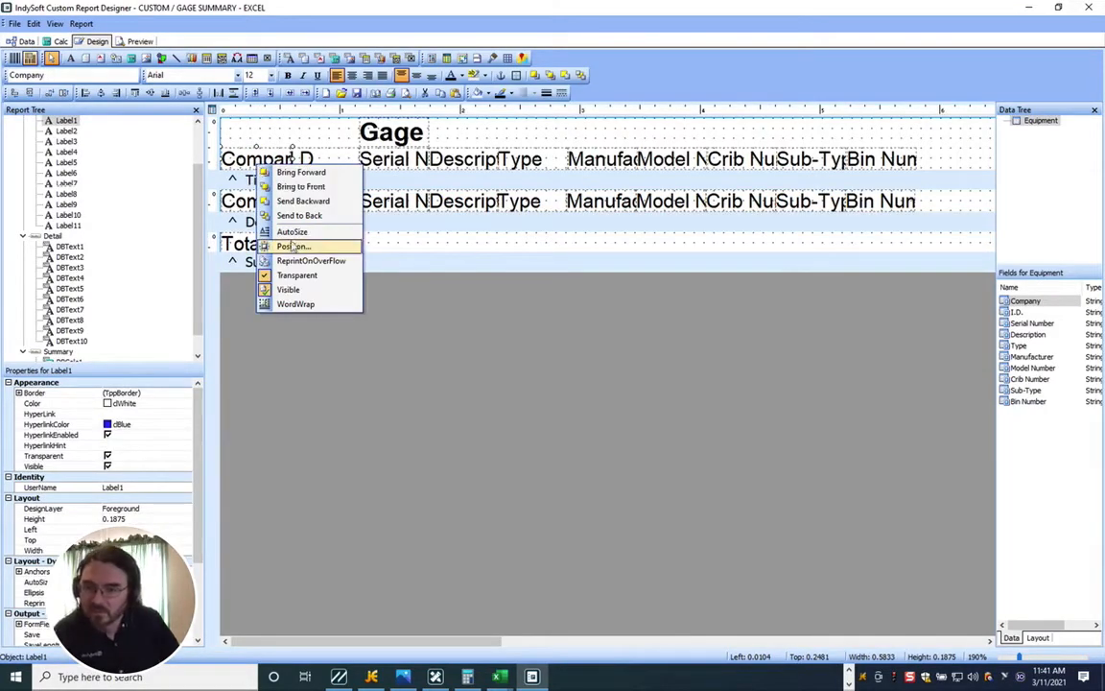
pyautogui.click(231, 202)
pyautogui.rightClick(229, 202)
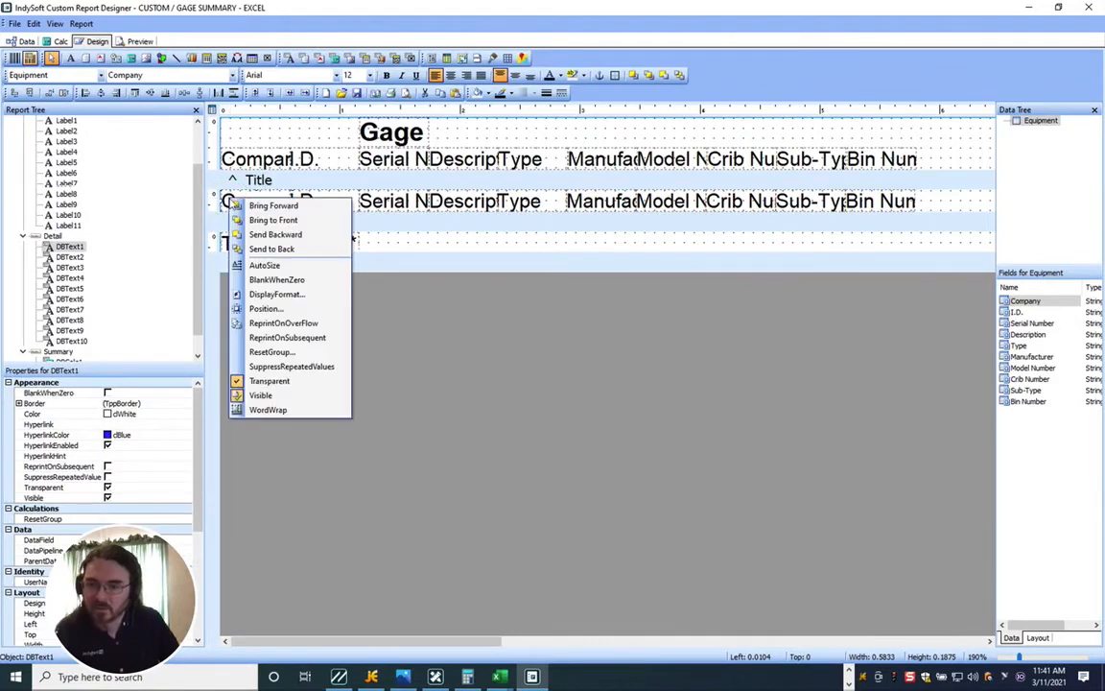
pyautogui.click(477, 247)
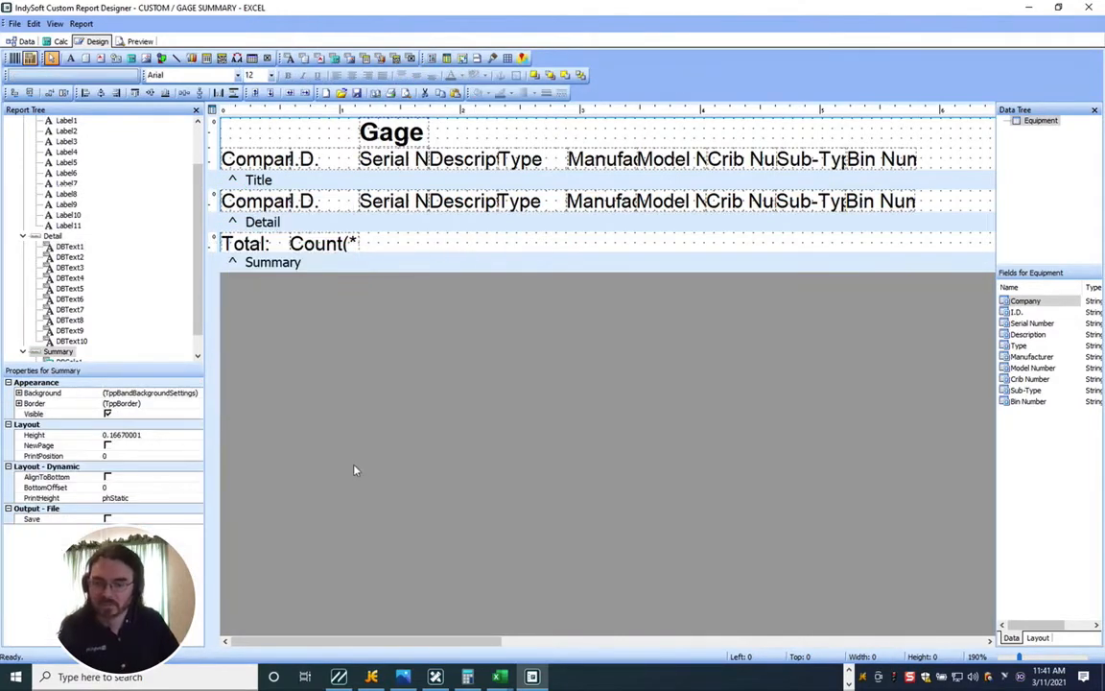
# Switch to the IndySoft main window and export the GAGE SUMMARY - EXCEL report to Documents as GAGE SUMMARY - EXCEL3.xls.
pyautogui.click(435, 679)
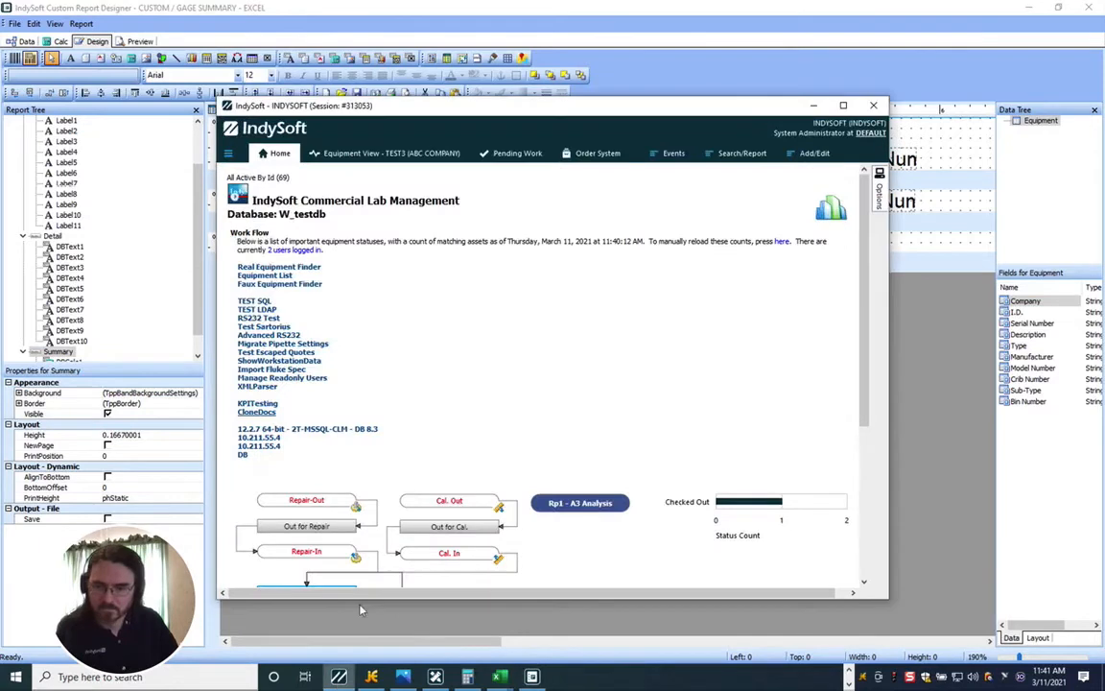
pyautogui.rightClick(645, 139)
pyautogui.click(652, 143)
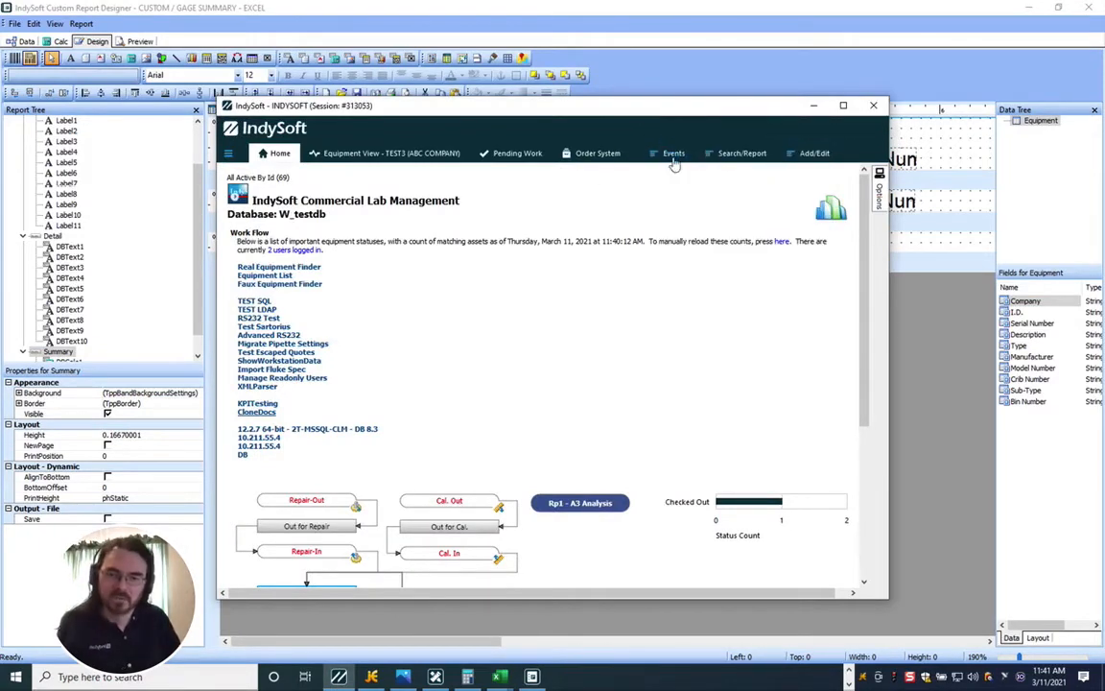
pyautogui.click(735, 153)
pyautogui.click(787, 479)
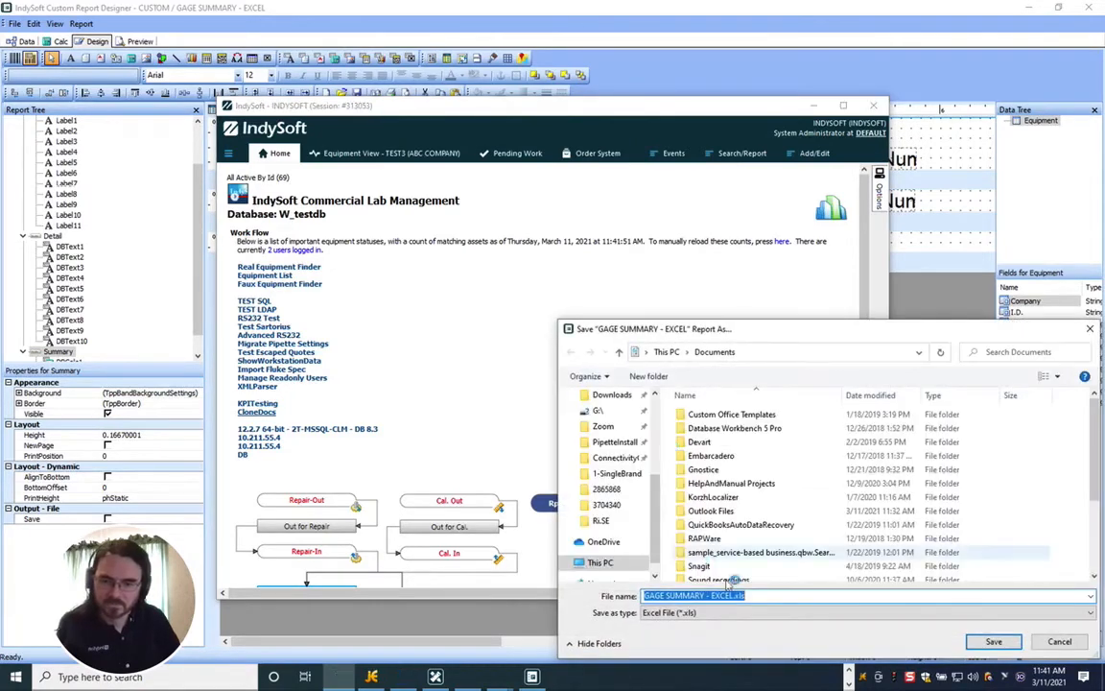
pyautogui.click(730, 595)
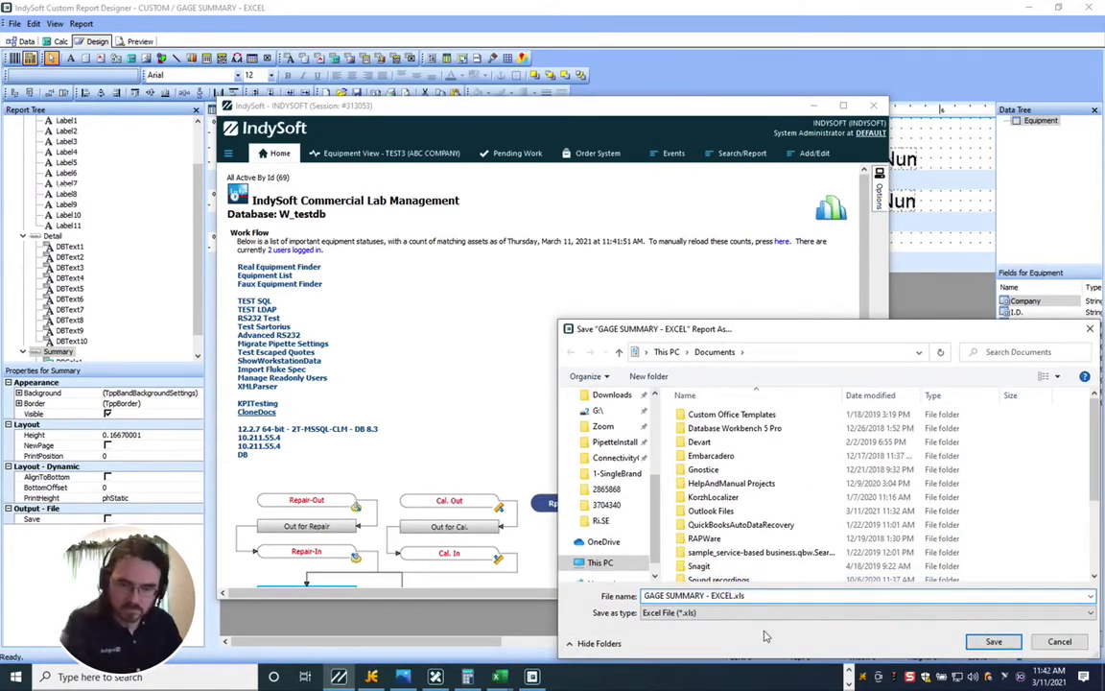
pyautogui.click(996, 641)
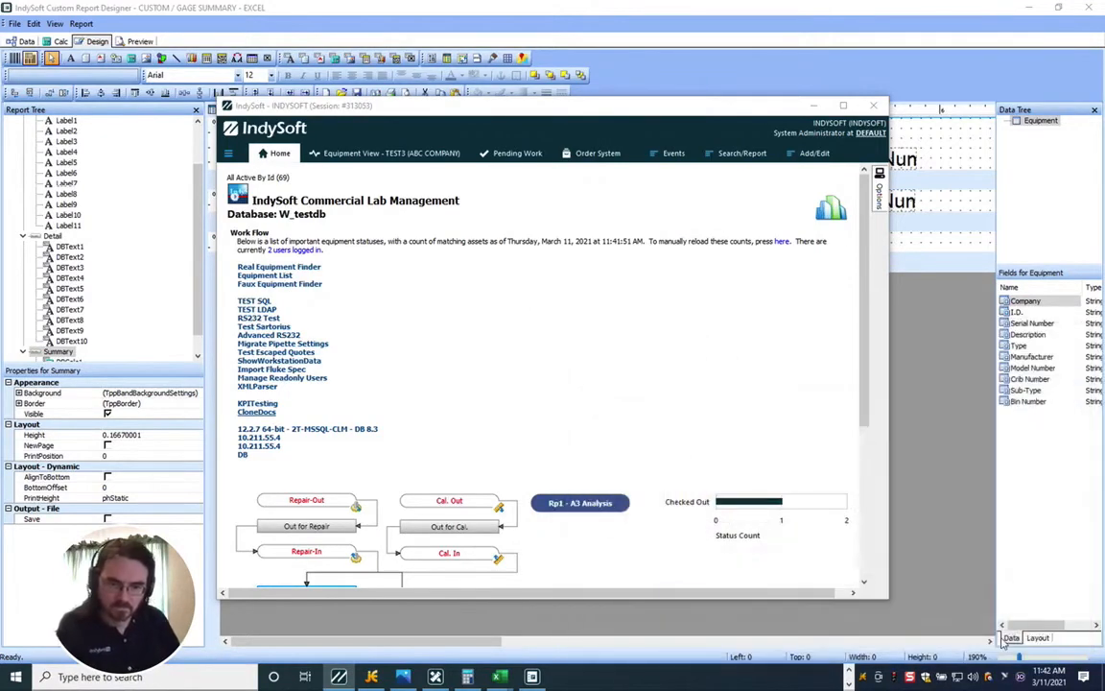
# Open GAGE SUMMARY - EXCEL3.xls from the Documents folder in Excel and examine its rows for gaps, selecting row 59.
pyautogui.click(849, 672)
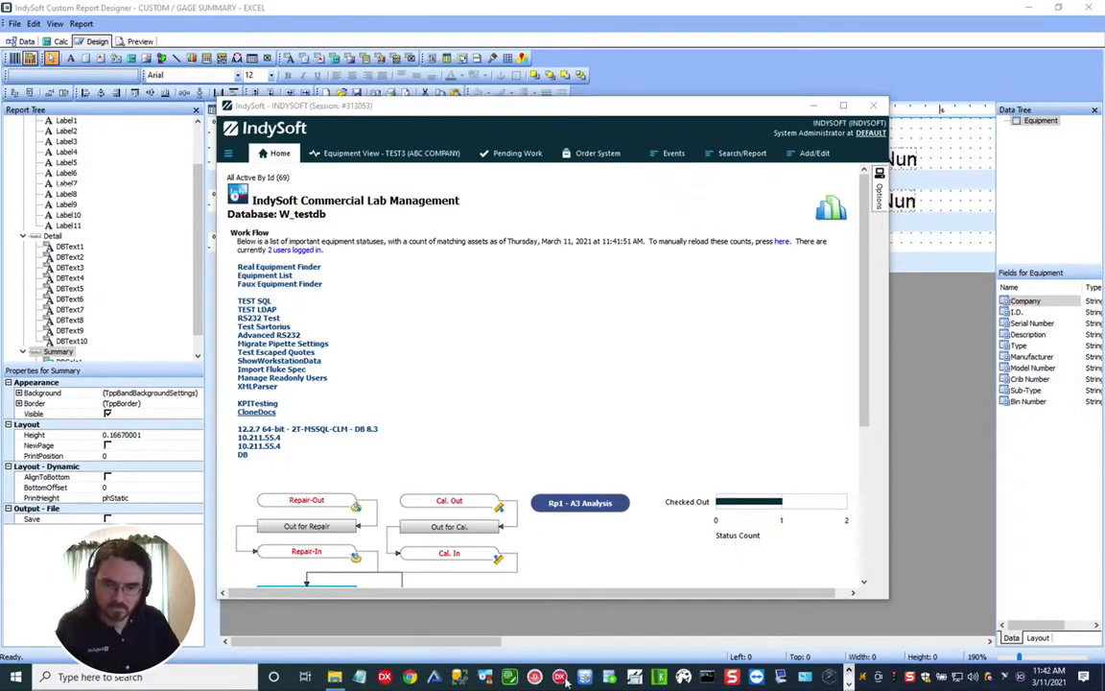
pyautogui.click(335, 677)
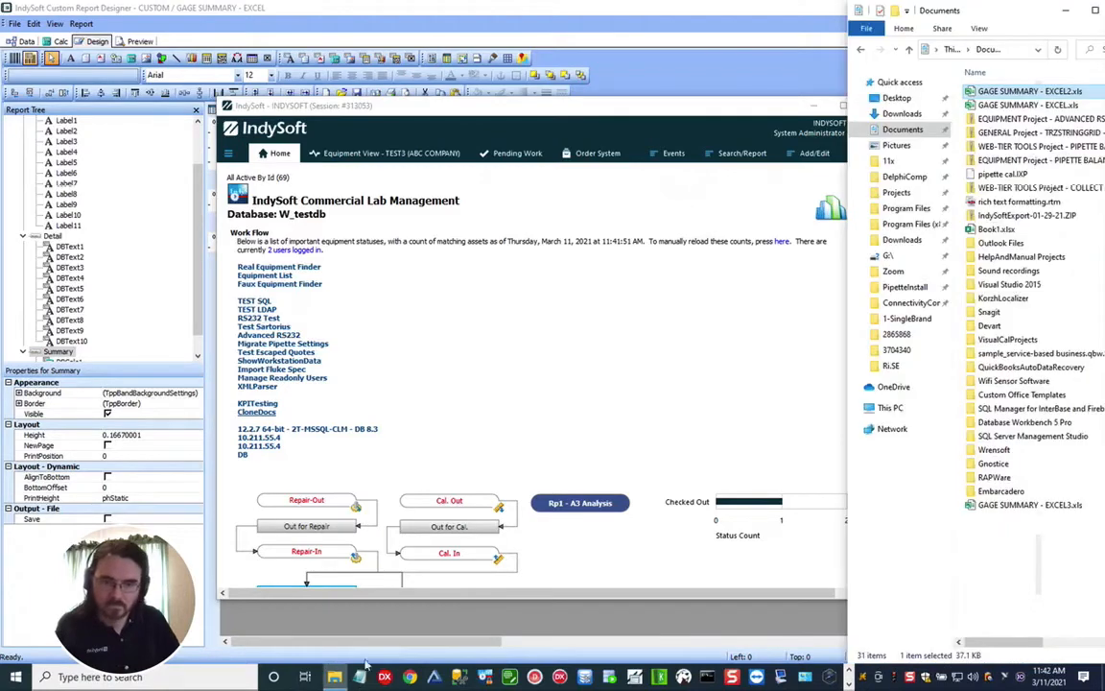
pyautogui.doubleClick(1049, 504)
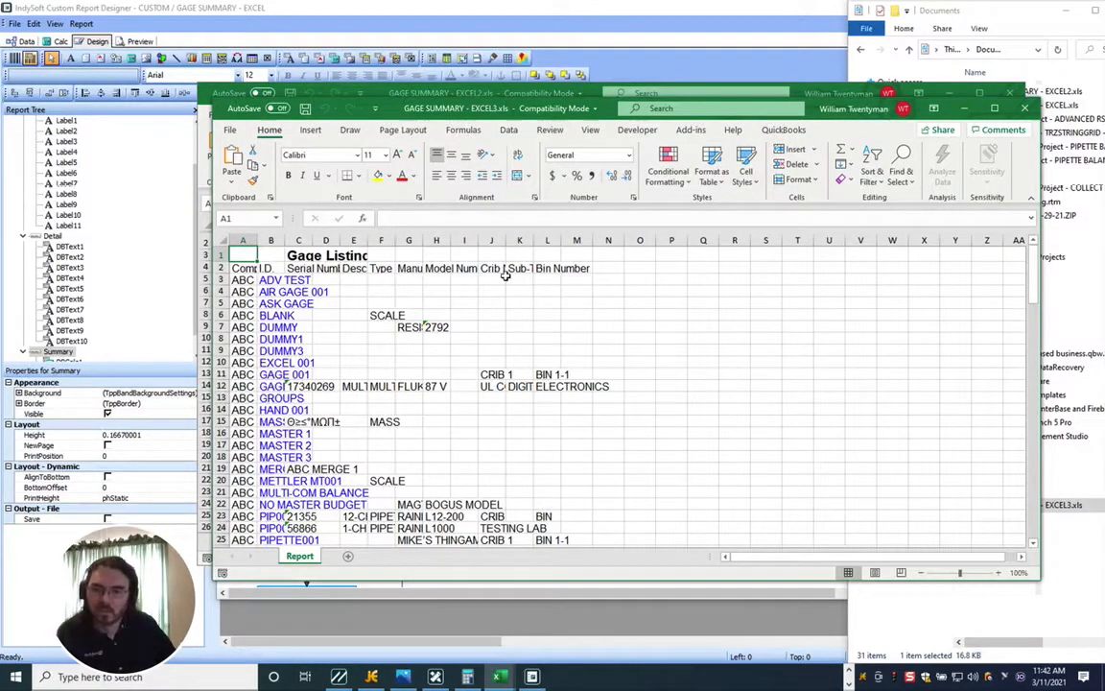
pyautogui.scroll(-2, 271, 266)
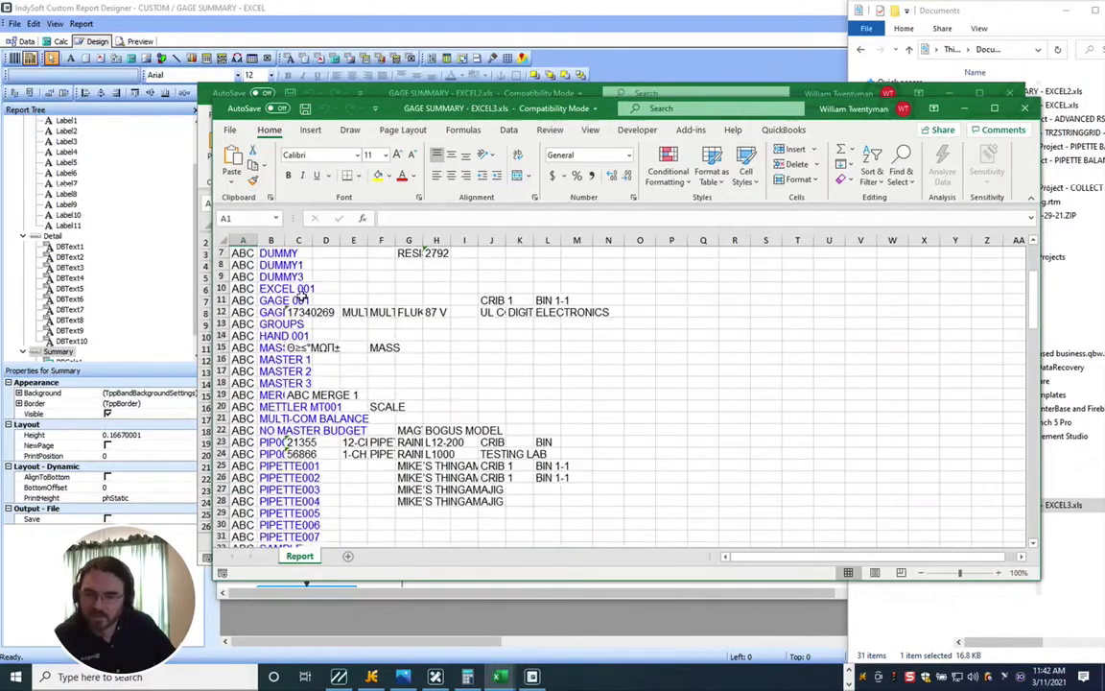
pyautogui.scroll(2, 270, 266)
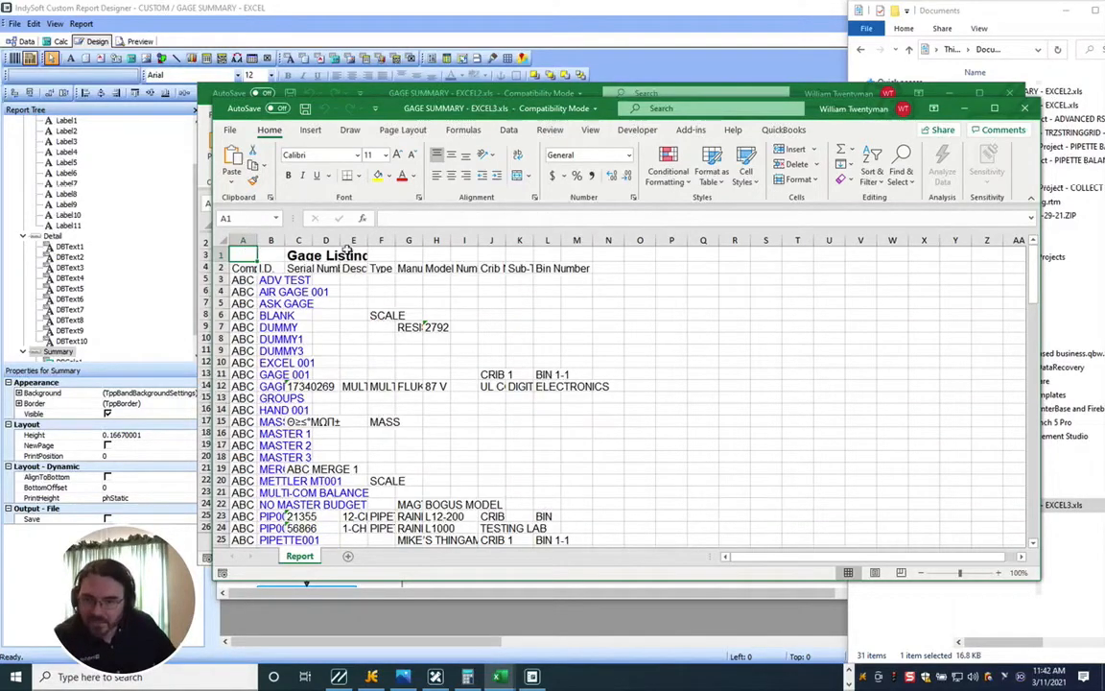
pyautogui.scroll(-7, 260, 298)
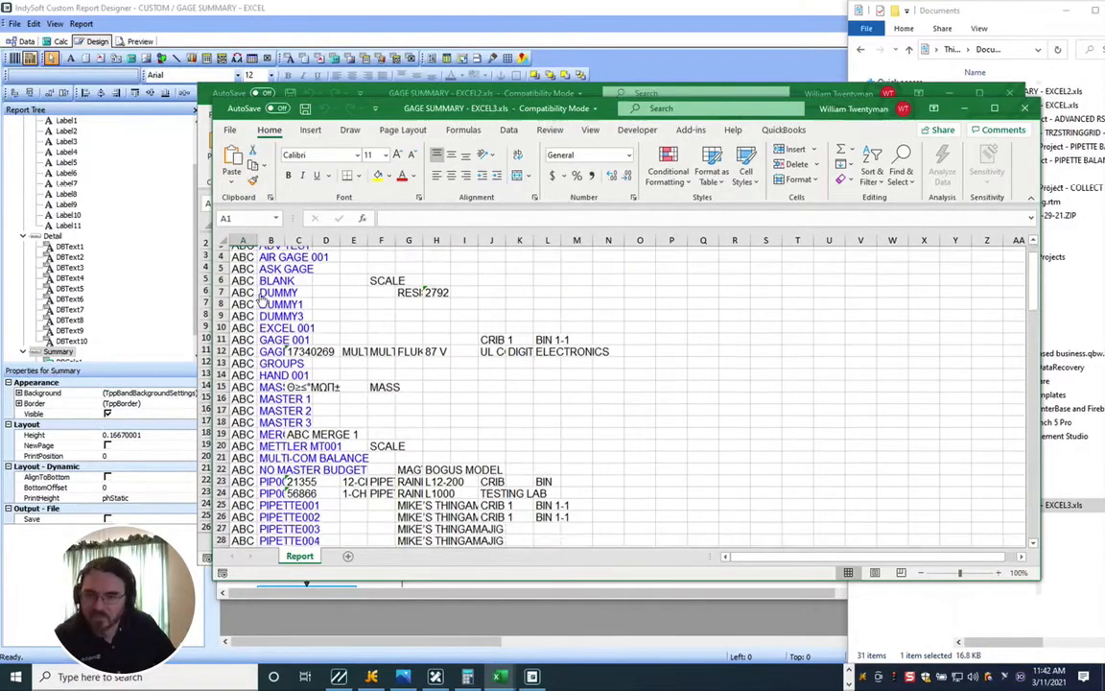
pyautogui.scroll(-7, 260, 298)
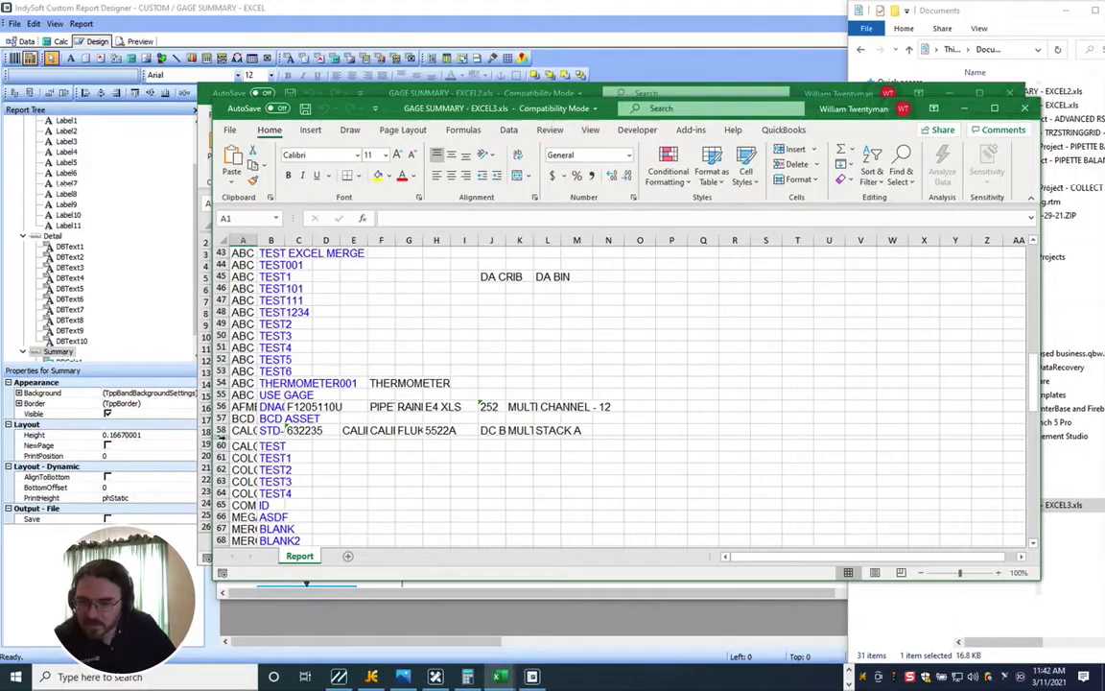
pyautogui.click(223, 438)
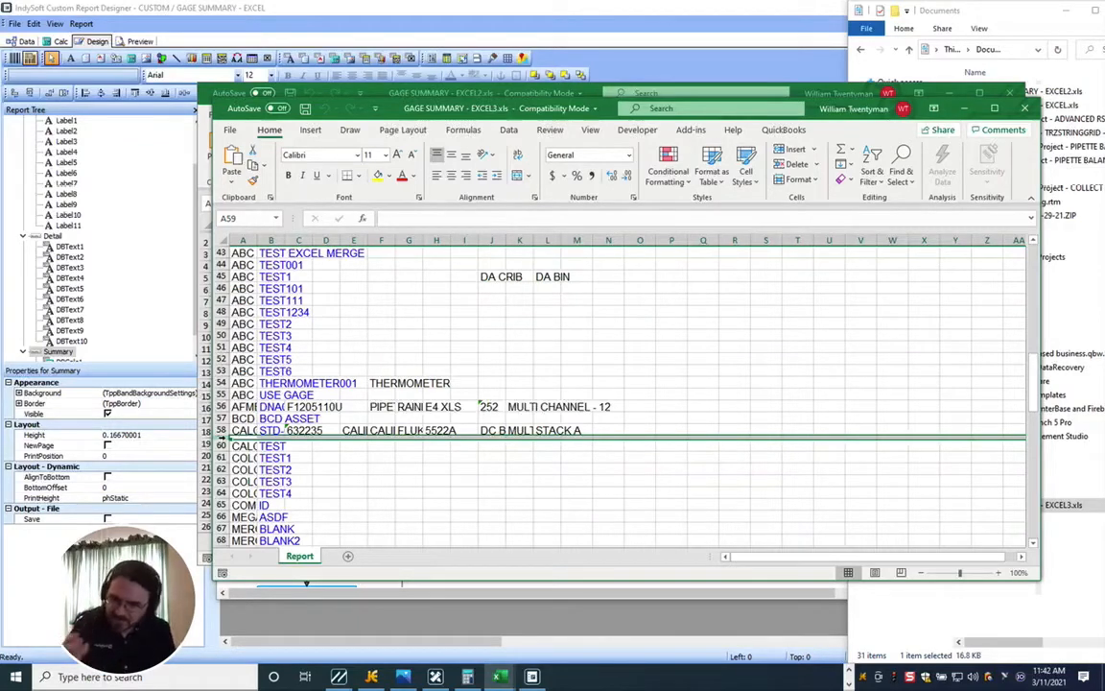
# Switch back to the report designer and preview the Gage Listing report to examine where its first page ends.
pyautogui.click(387, 15)
pyautogui.click(139, 44)
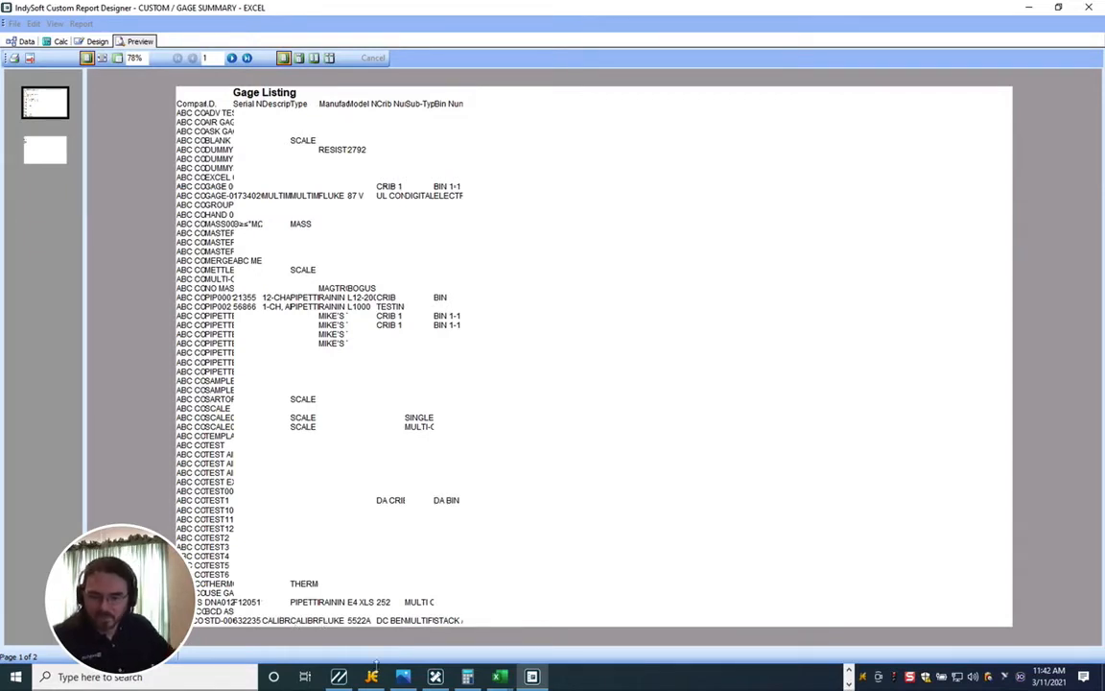
pyautogui.moveTo(502, 678)
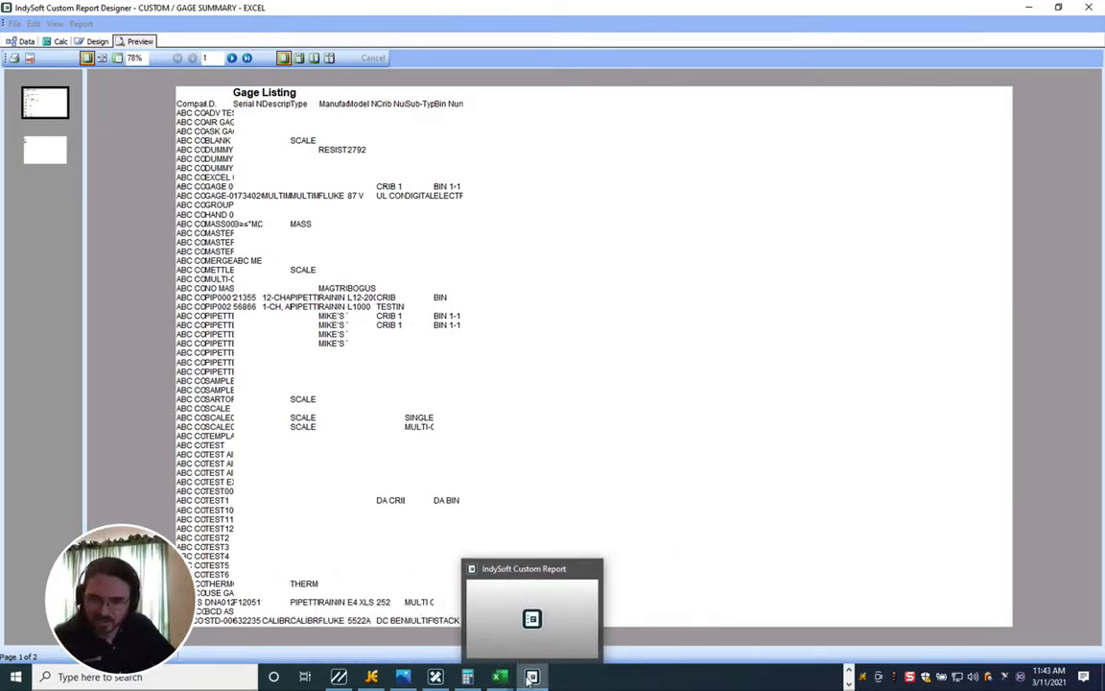
pyautogui.click(468, 679)
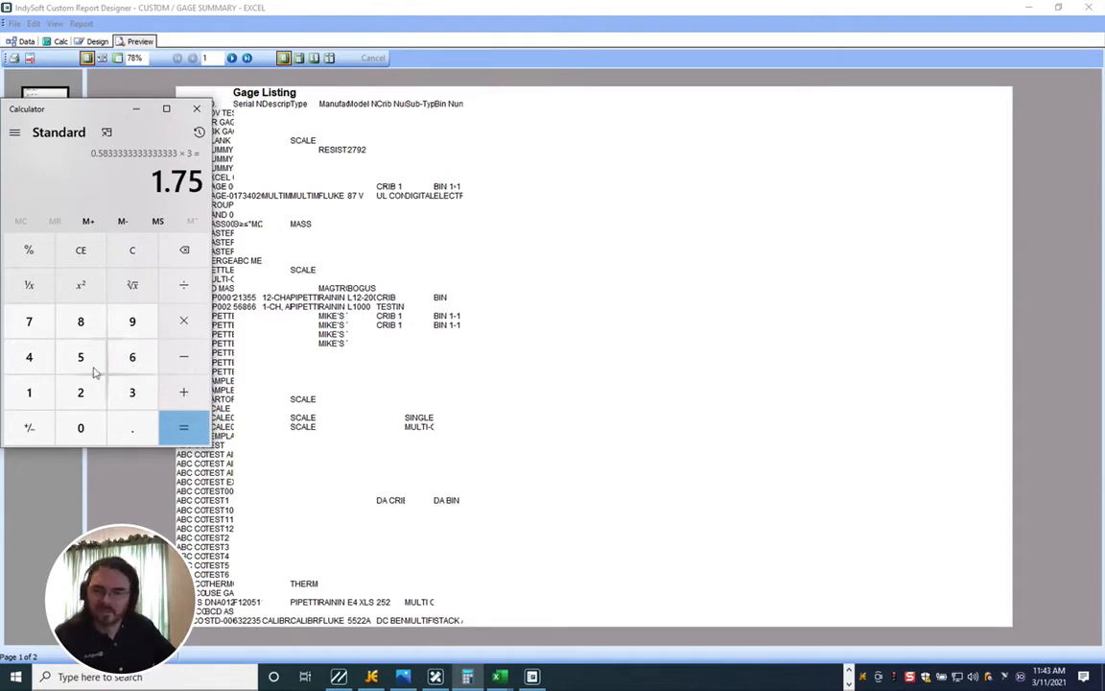
pyautogui.click(343, 186)
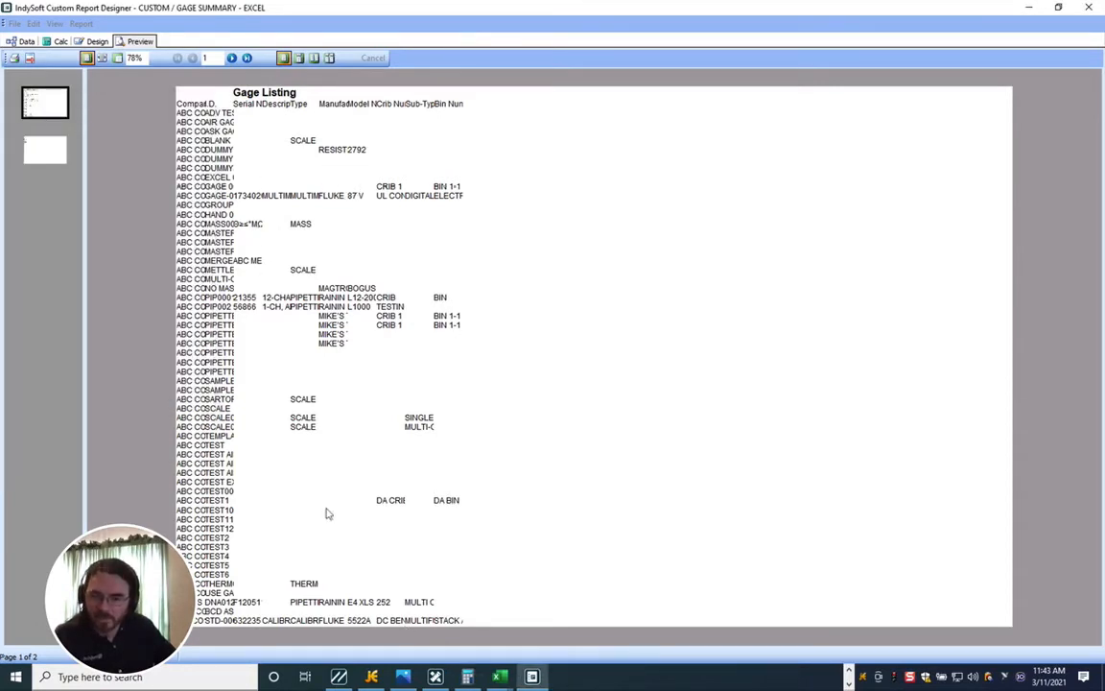
# Return to the report design and set the Gage Listing title label's font size to 12.
pyautogui.click(97, 41)
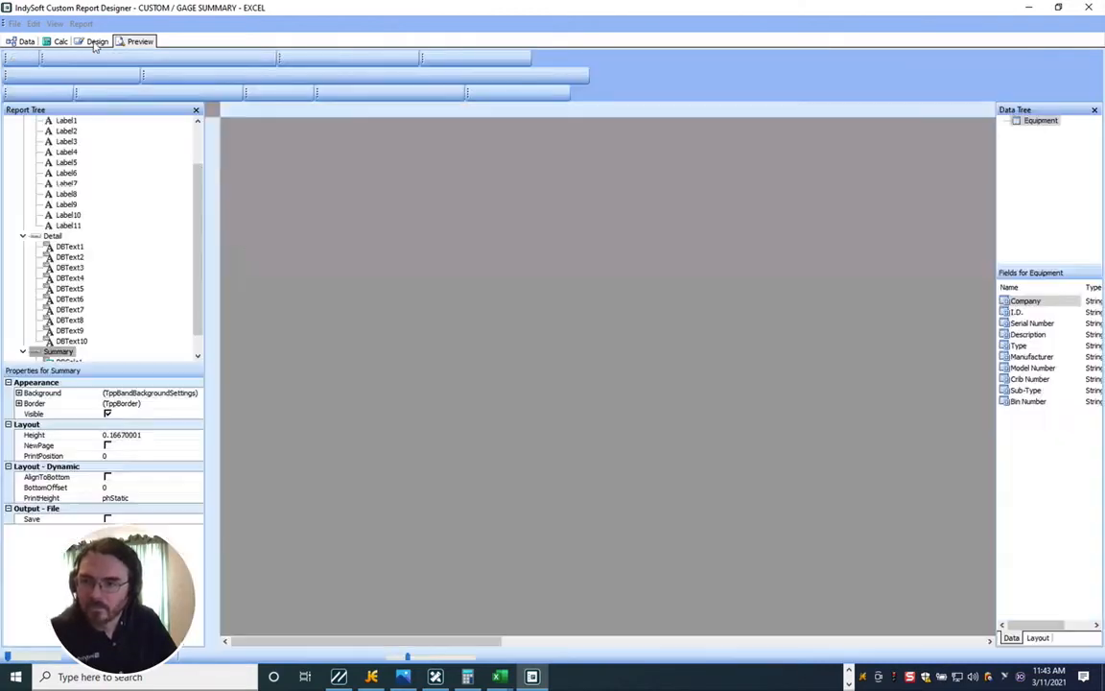
pyautogui.click(393, 135)
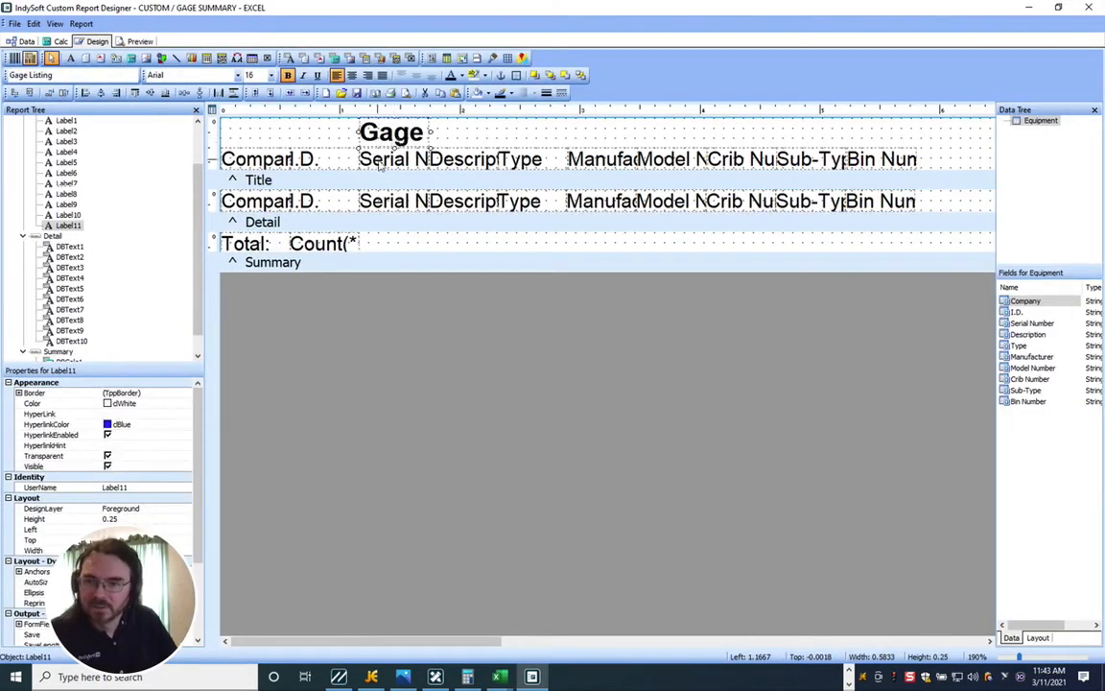
pyautogui.click(346, 150)
pyautogui.click(360, 132)
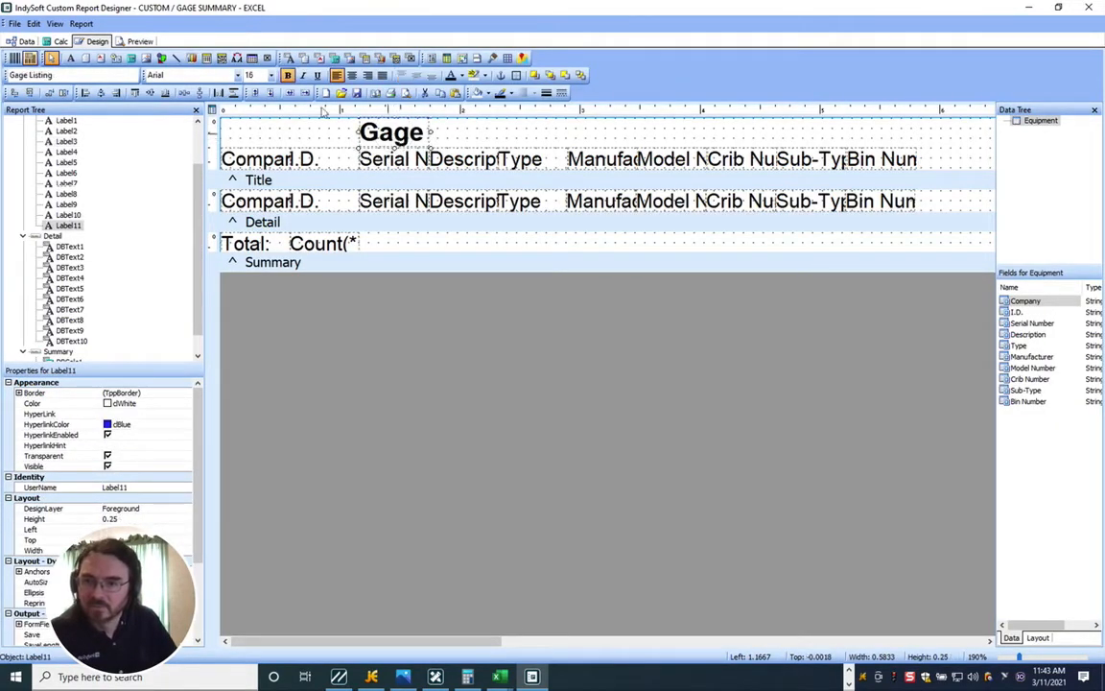
pyautogui.click(272, 75)
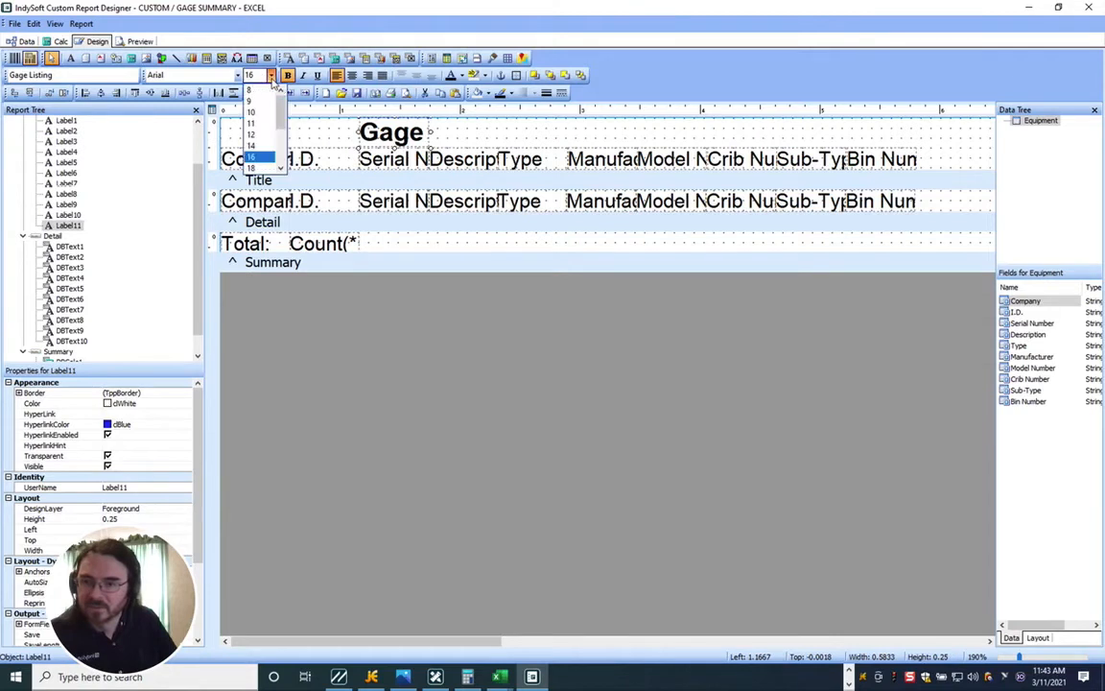
pyautogui.click(255, 135)
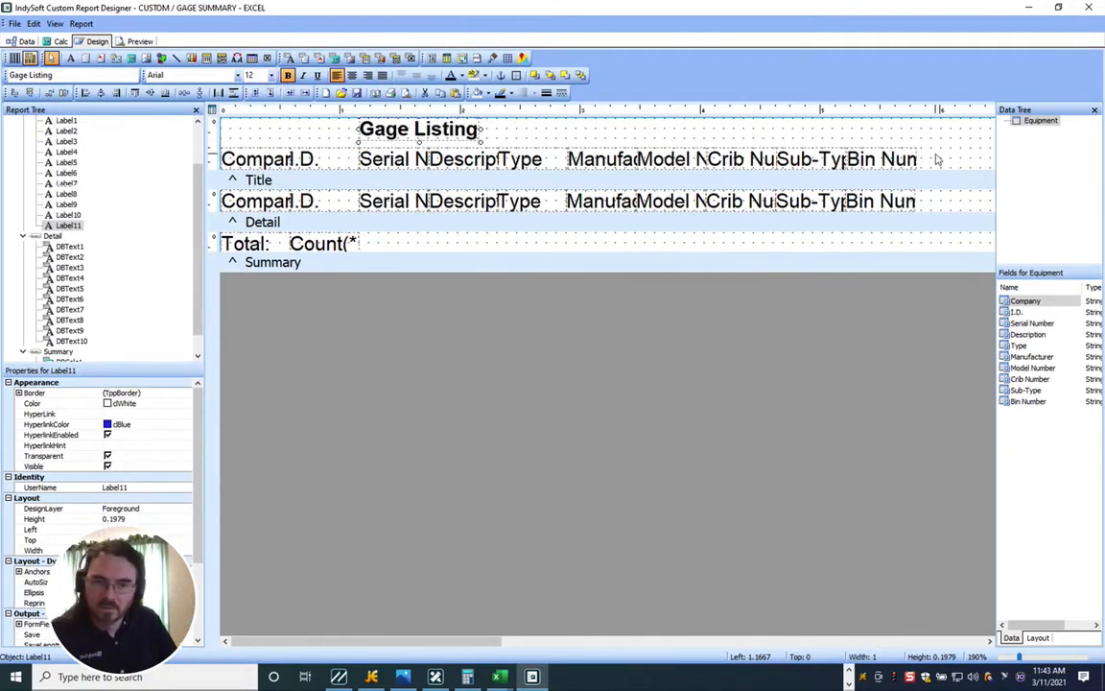
# Nudge all ten column header labels up to about 0.19 and shrink the Title band's height to fit beneath them.
pyautogui.moveTo(281, 165); pyautogui.dragTo(257, 166)
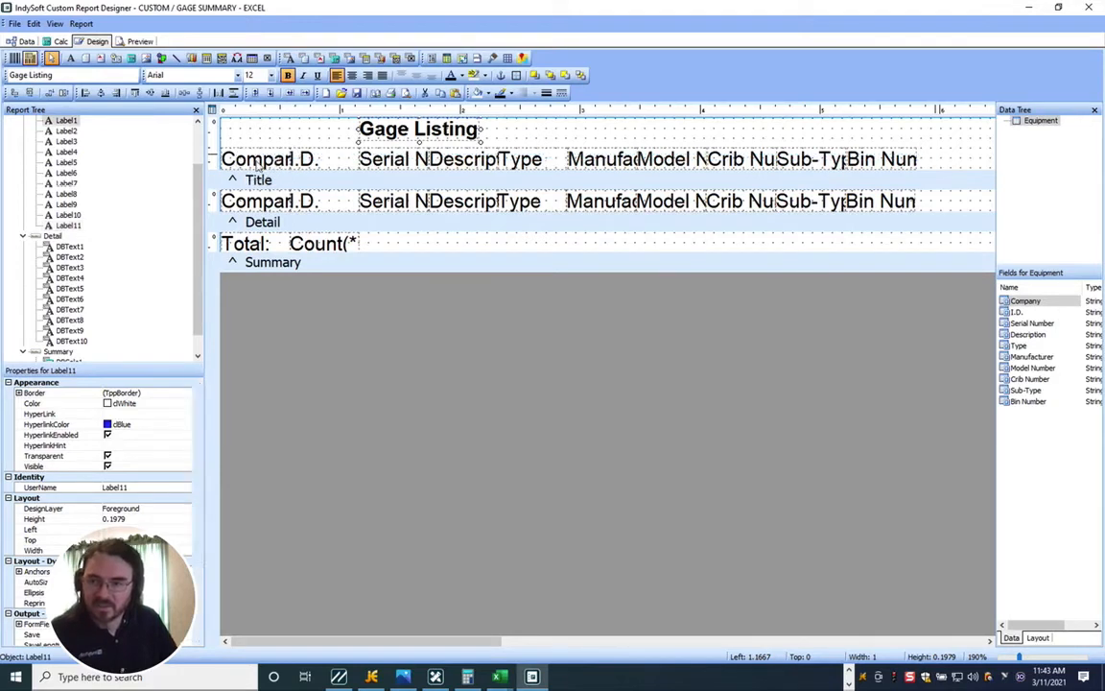
pyautogui.press('Up')
pyautogui.press('Up')
pyautogui.press('Up')
pyautogui.press('Up')
pyautogui.press('Up')
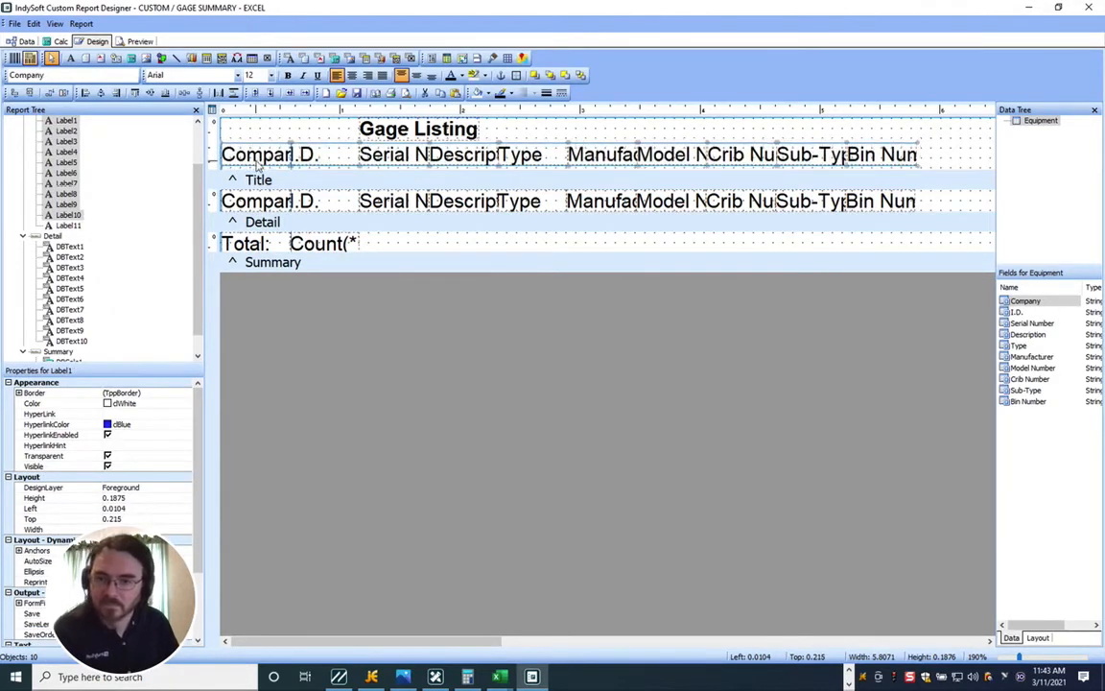
pyautogui.press('Up')
pyautogui.press('Up')
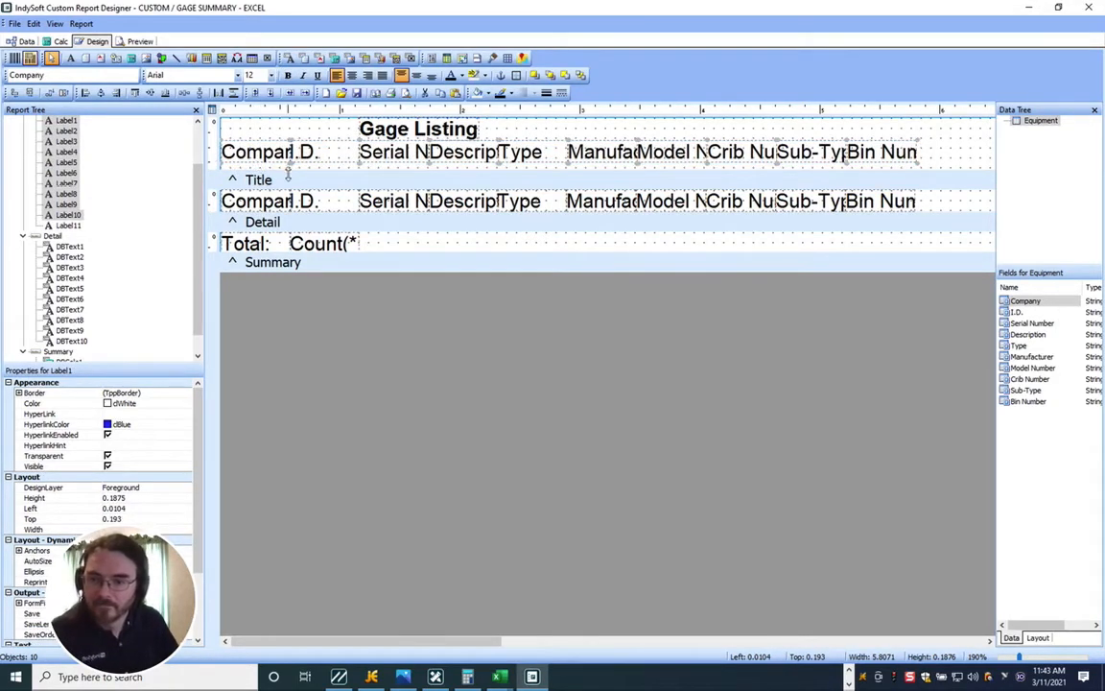
pyautogui.moveTo(288, 173); pyautogui.dragTo(287, 154)
# Preview both report pages and use Calculator to work out the first page's detail rows as 70 minus 14.
pyautogui.click(137, 41)
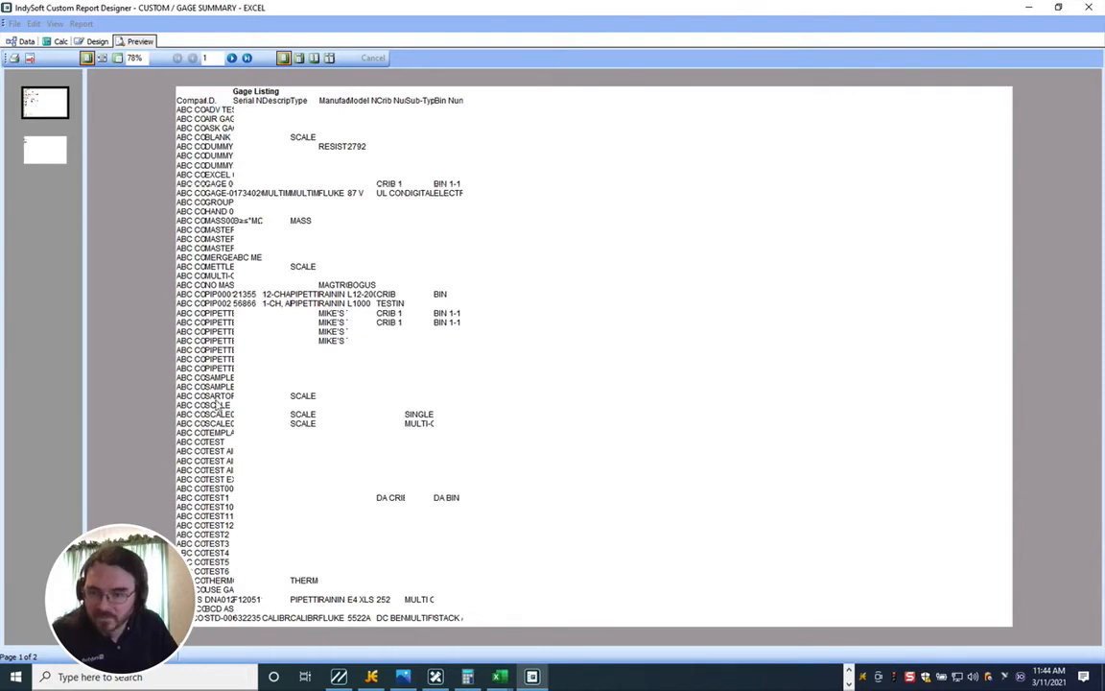
pyautogui.click(42, 156)
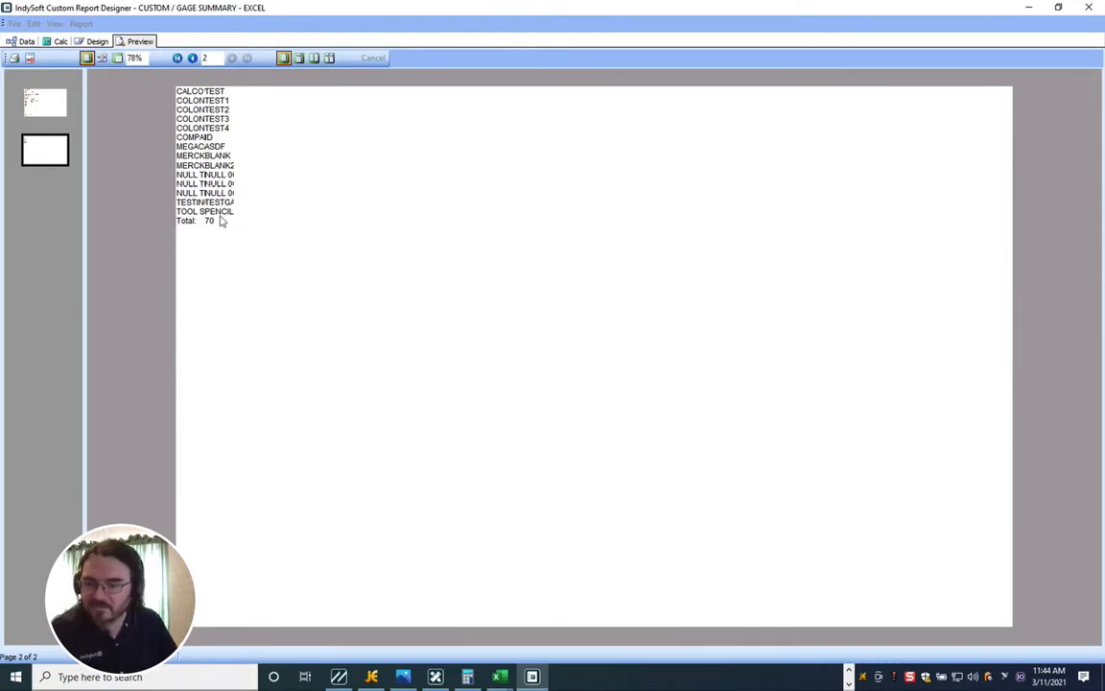
pyautogui.click(467, 676)
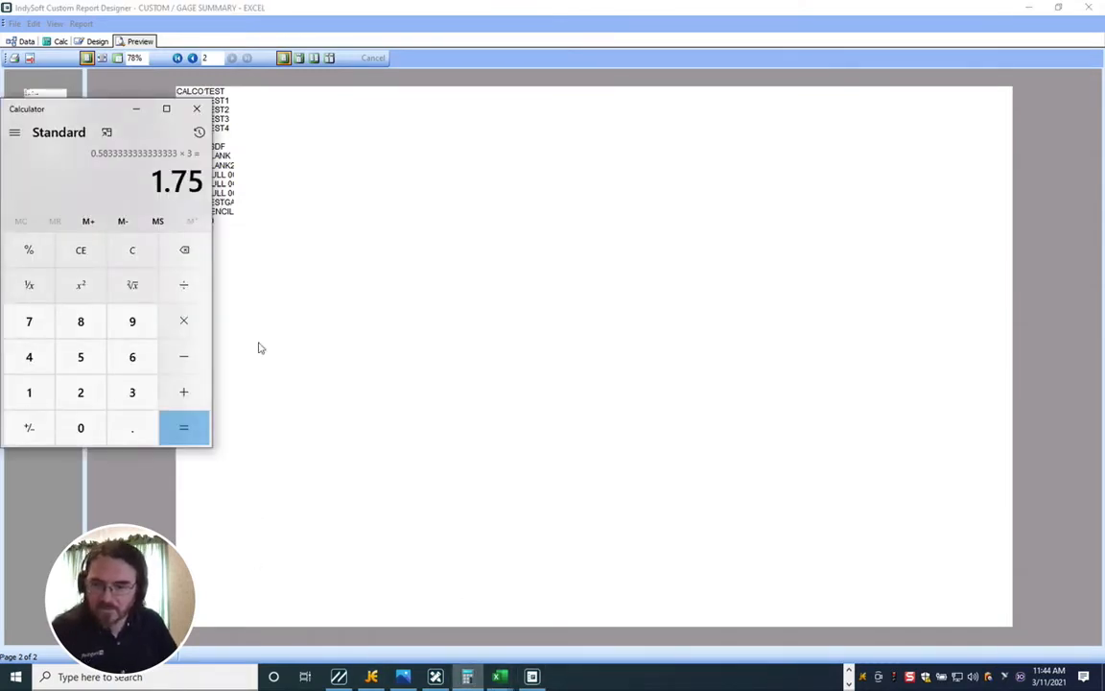
pyautogui.click(28, 321)
pyautogui.click(81, 427)
pyautogui.click(185, 357)
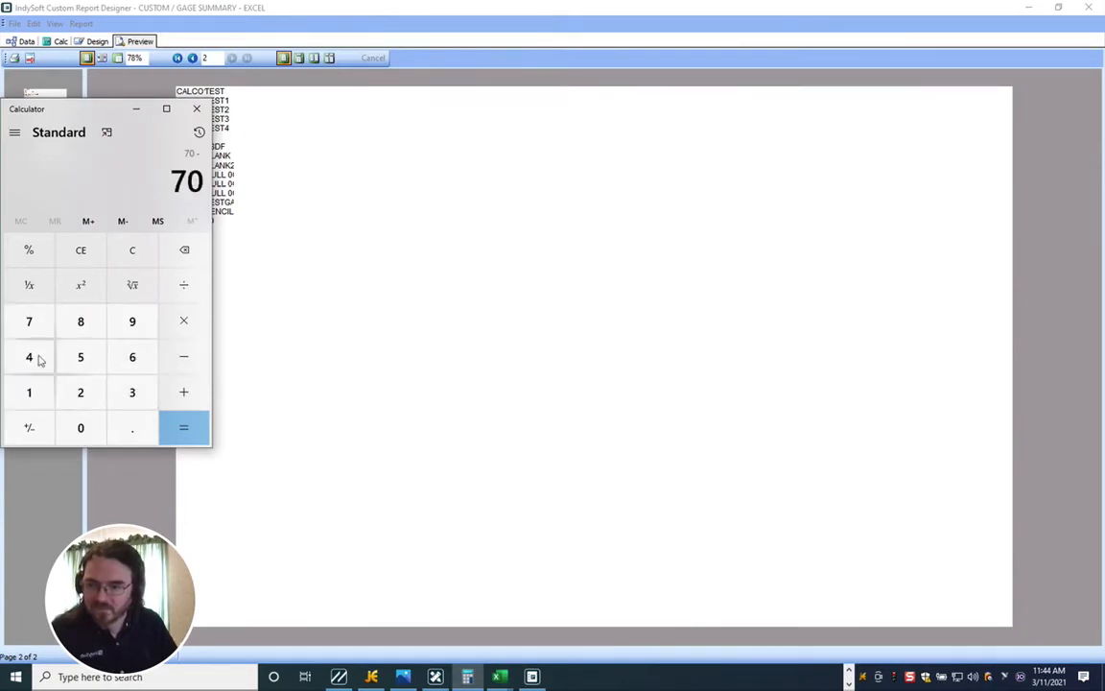
pyautogui.click(35, 357)
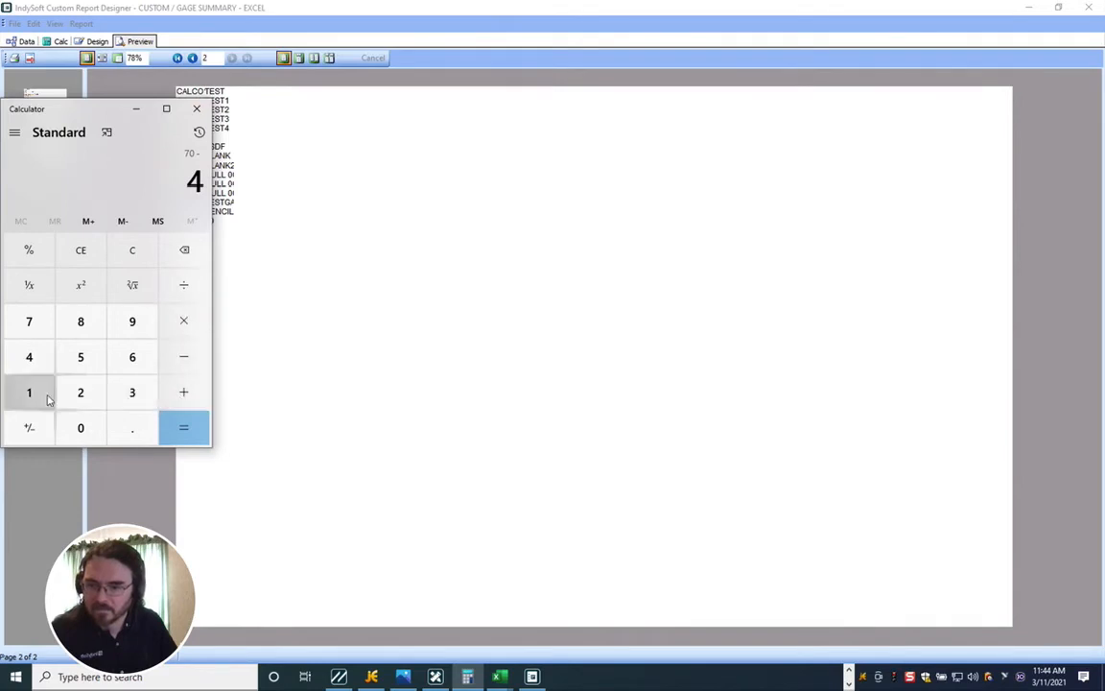
pyautogui.click(80, 252)
pyautogui.click(38, 390)
pyautogui.click(31, 357)
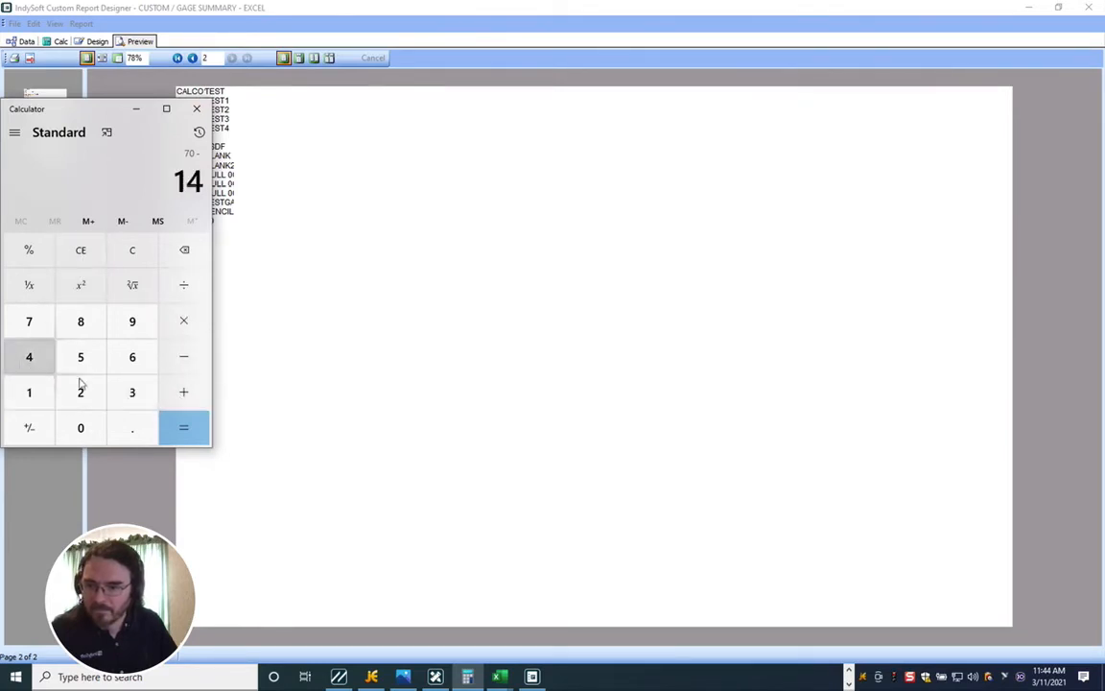
pyautogui.click(182, 428)
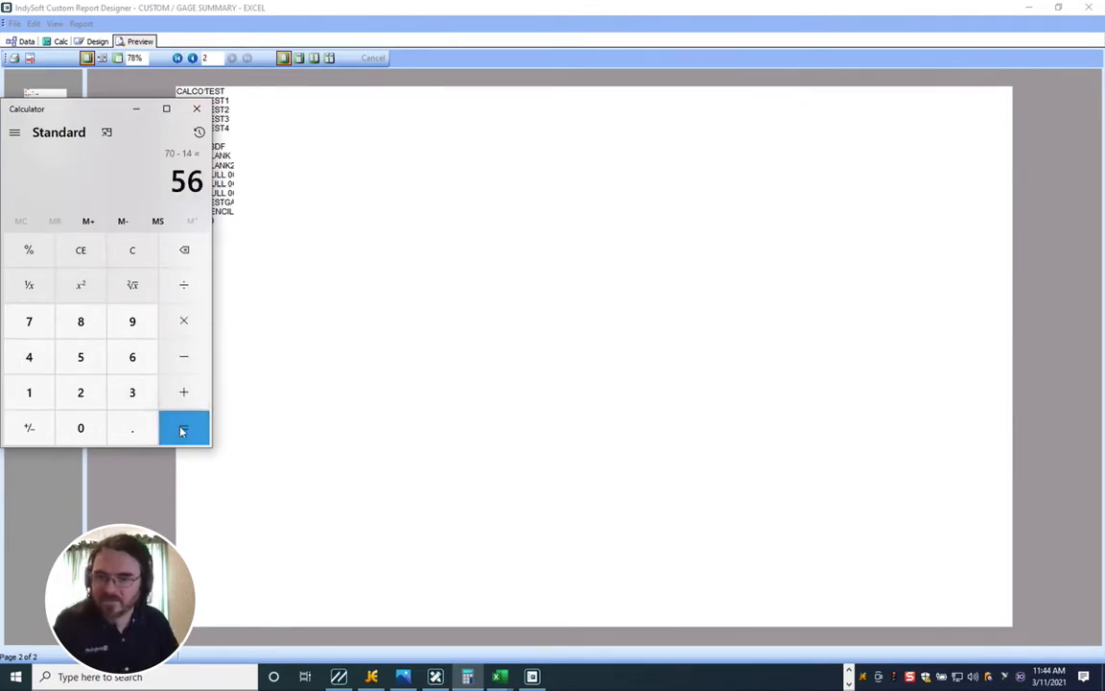
# Add 2 to the calculated row count for the title and header rows, and move Calculator clear of the previewed records.
pyautogui.click(186, 393)
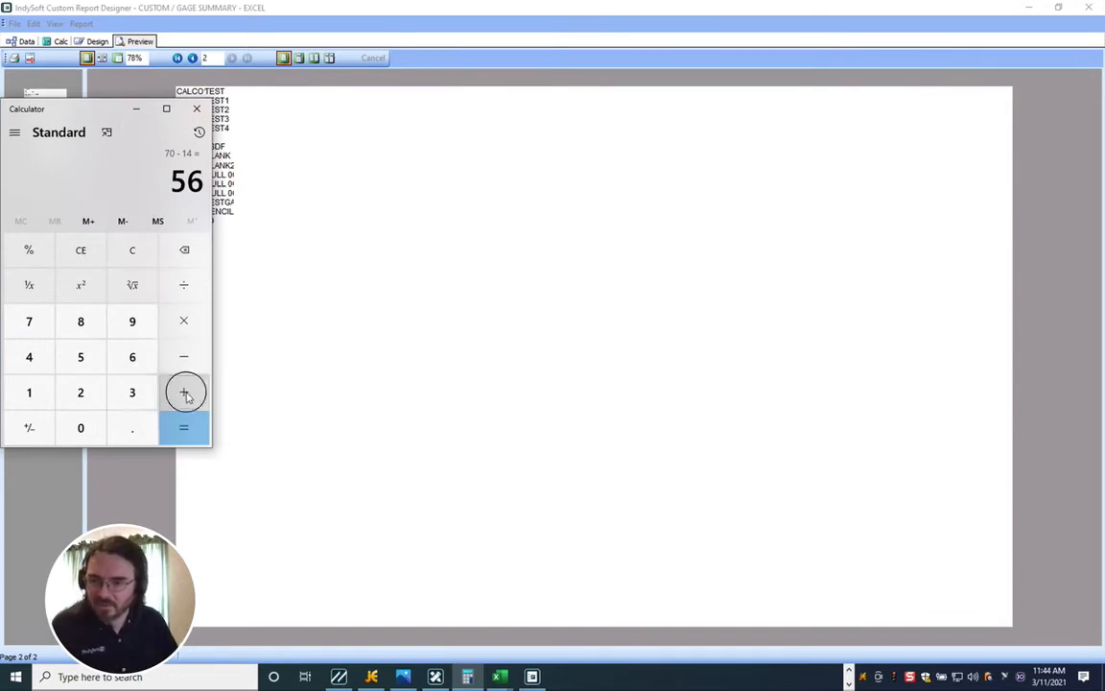
pyautogui.click(81, 389)
pyautogui.click(187, 430)
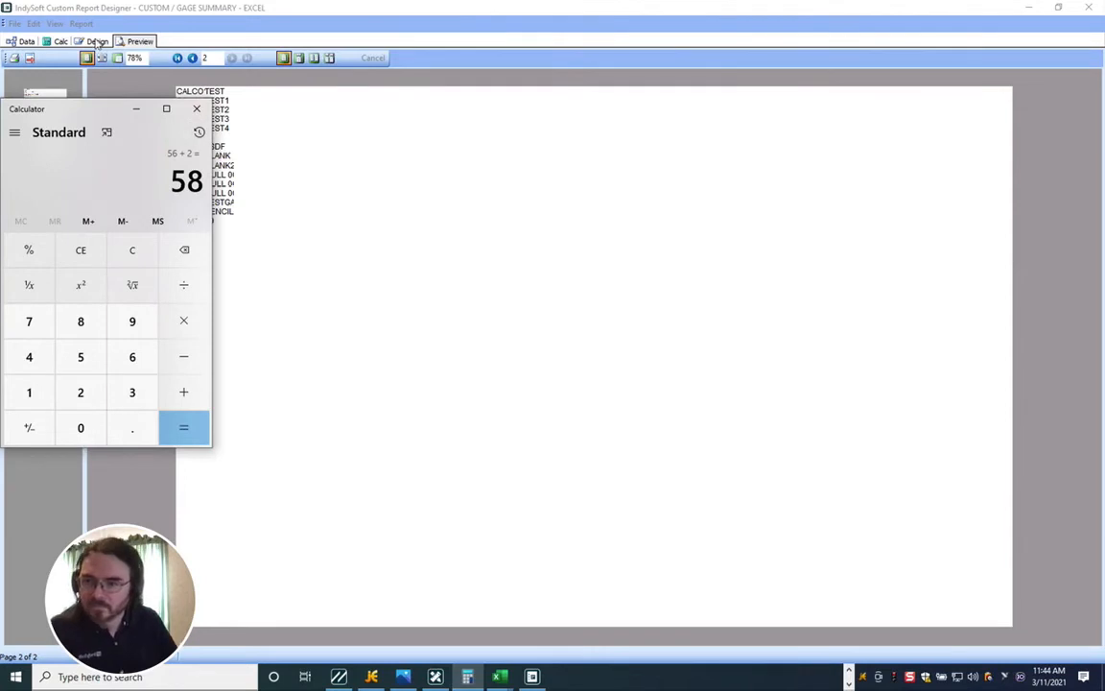
pyautogui.moveTo(93, 108); pyautogui.dragTo(556, 120)
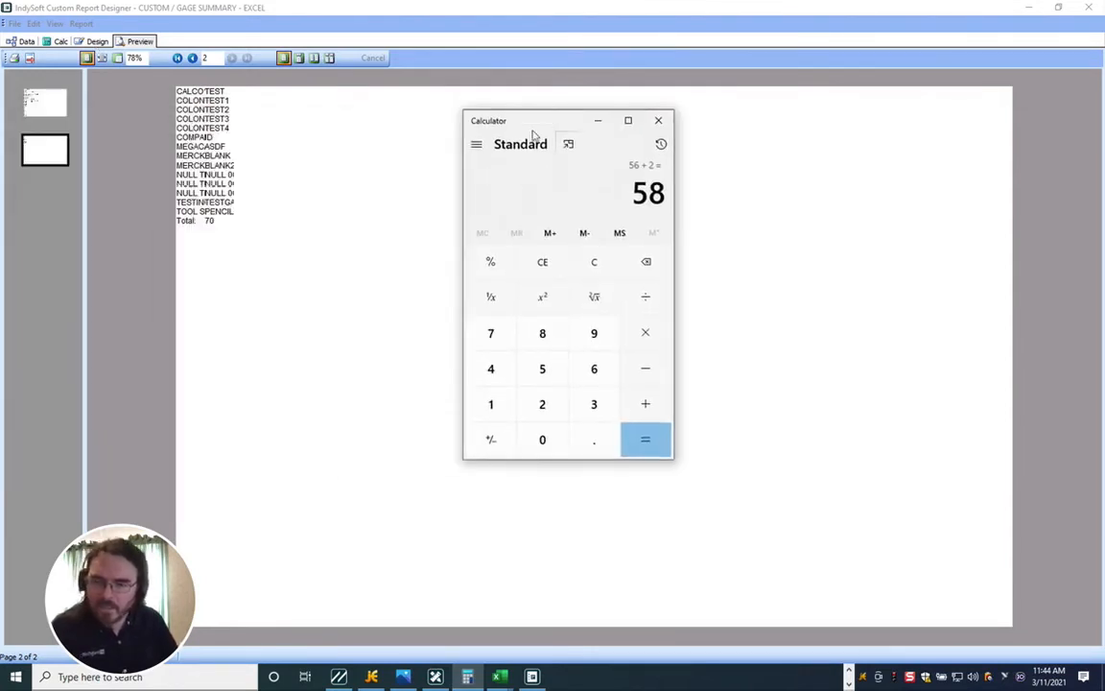
# Switch to the GAGE SUMMARY - EXCEL3.xls workbook, check row 49's height in pixels, and return to the report preview.
pyautogui.click(499, 677)
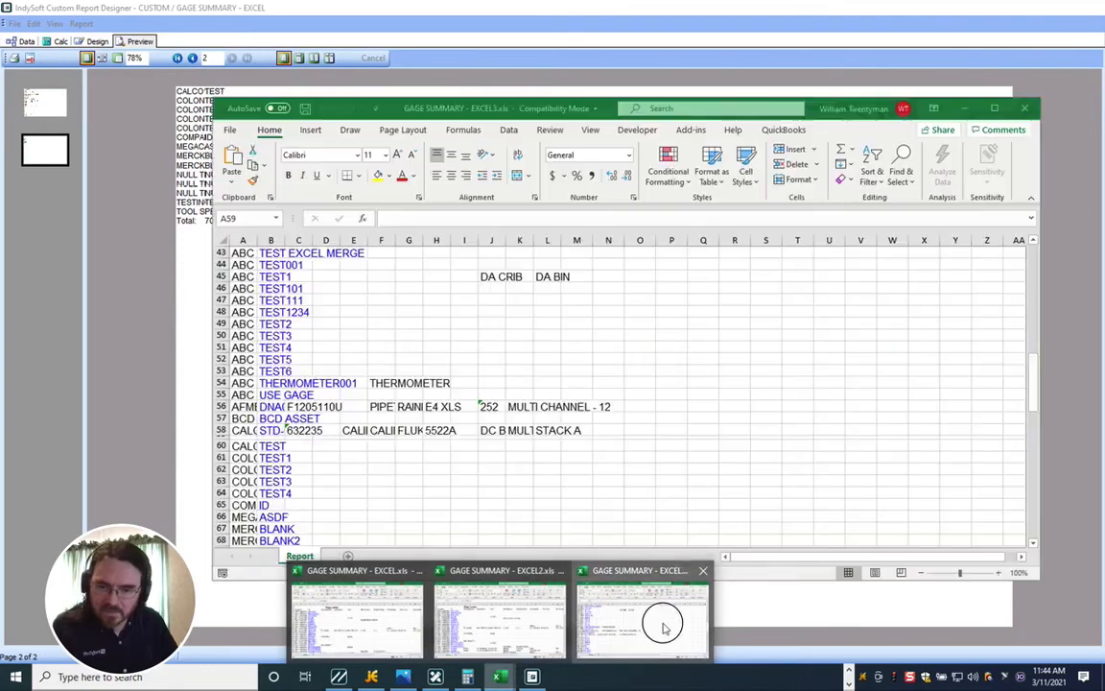
pyautogui.click(661, 622)
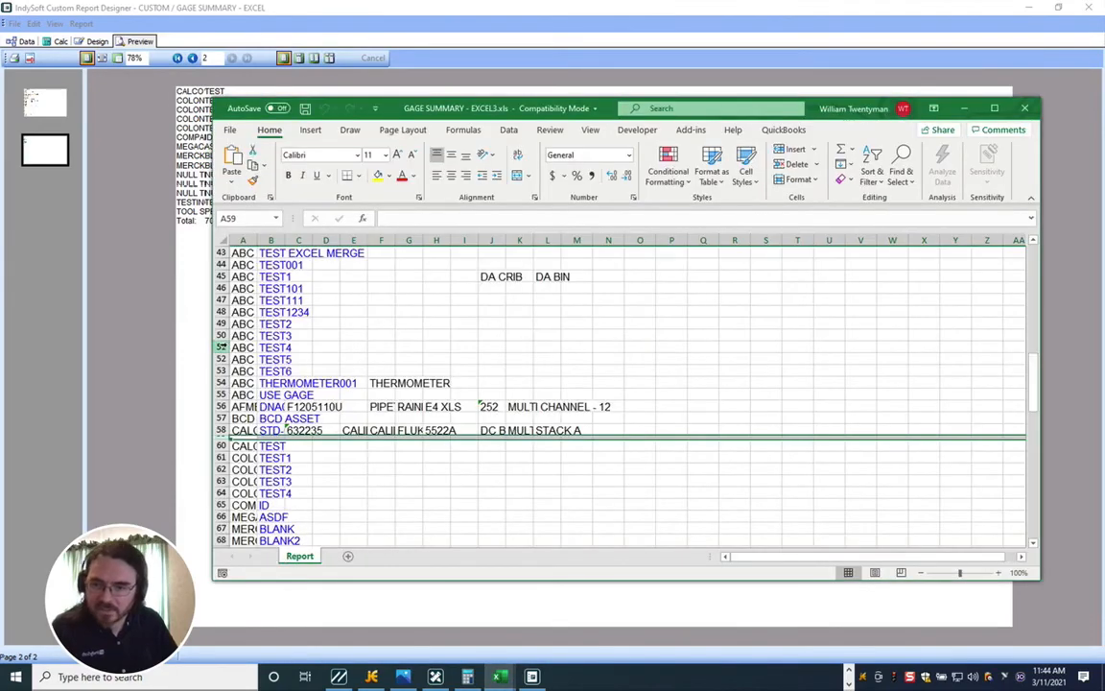
pyautogui.moveTo(222, 327); pyautogui.dragTo(221, 319)
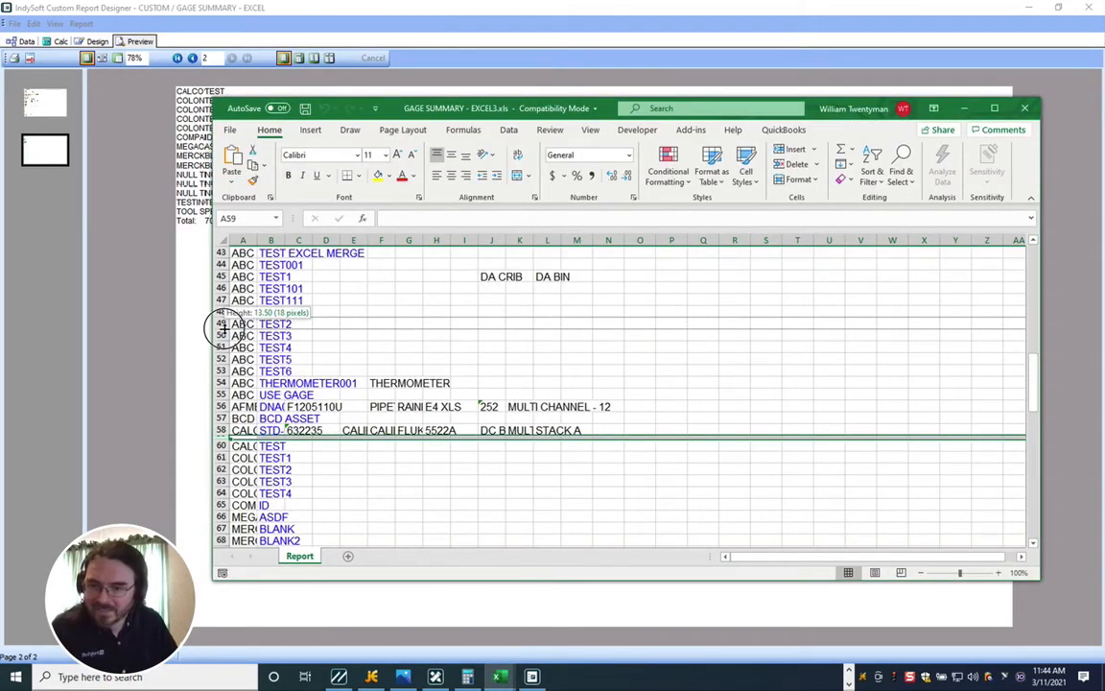
pyautogui.moveTo(222, 327); pyautogui.dragTo(222, 324)
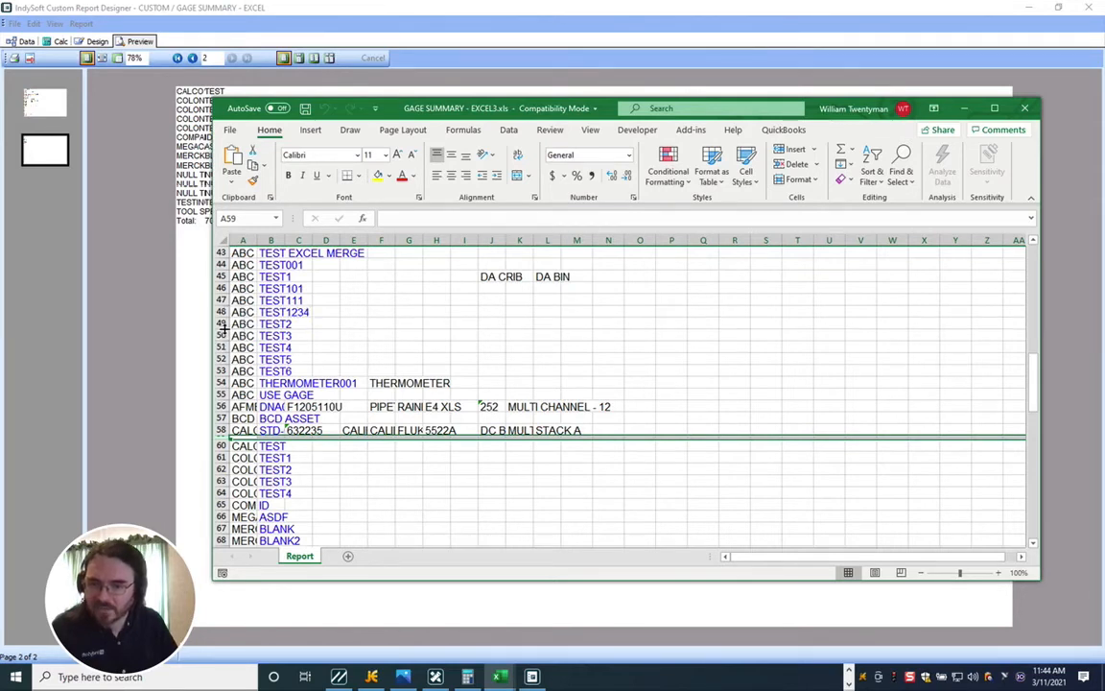
pyautogui.click(173, 310)
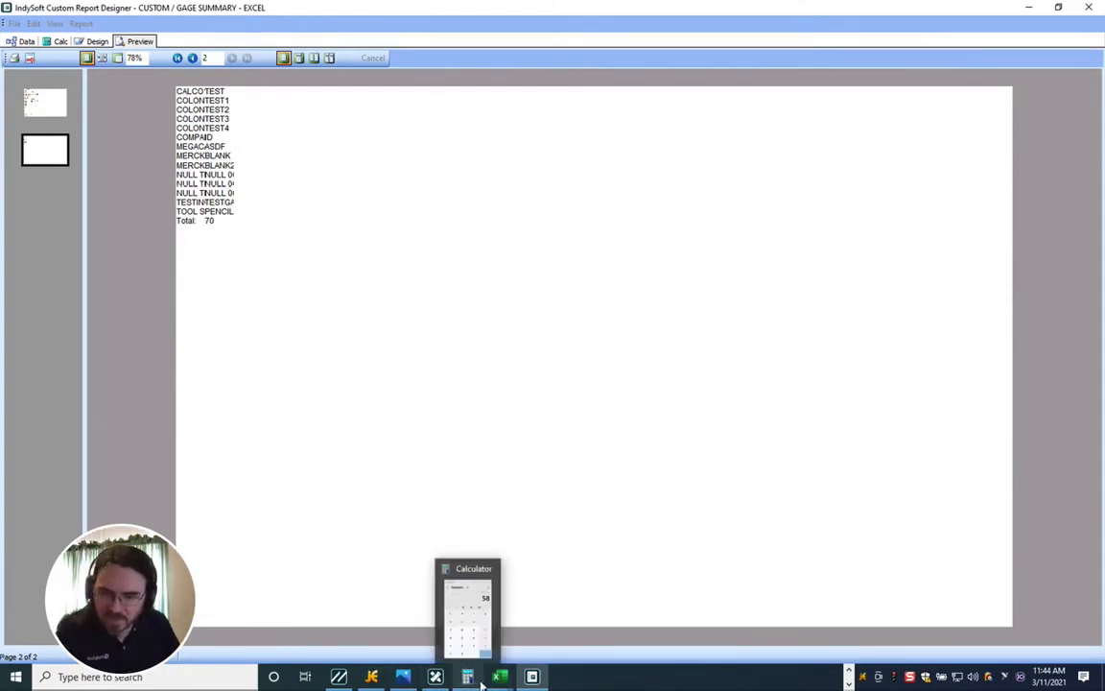
# Use Calculator to multiply the 58 rows by 18 and divide the product by 72.
pyautogui.click(432, 614)
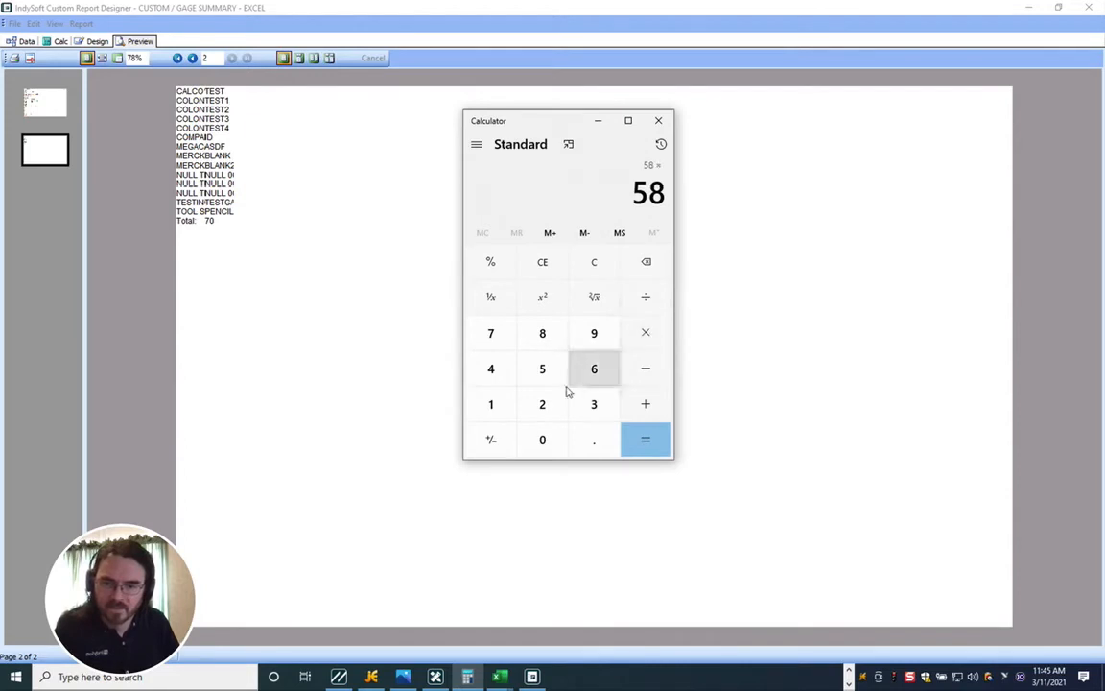
pyautogui.click(491, 403)
pyautogui.click(535, 330)
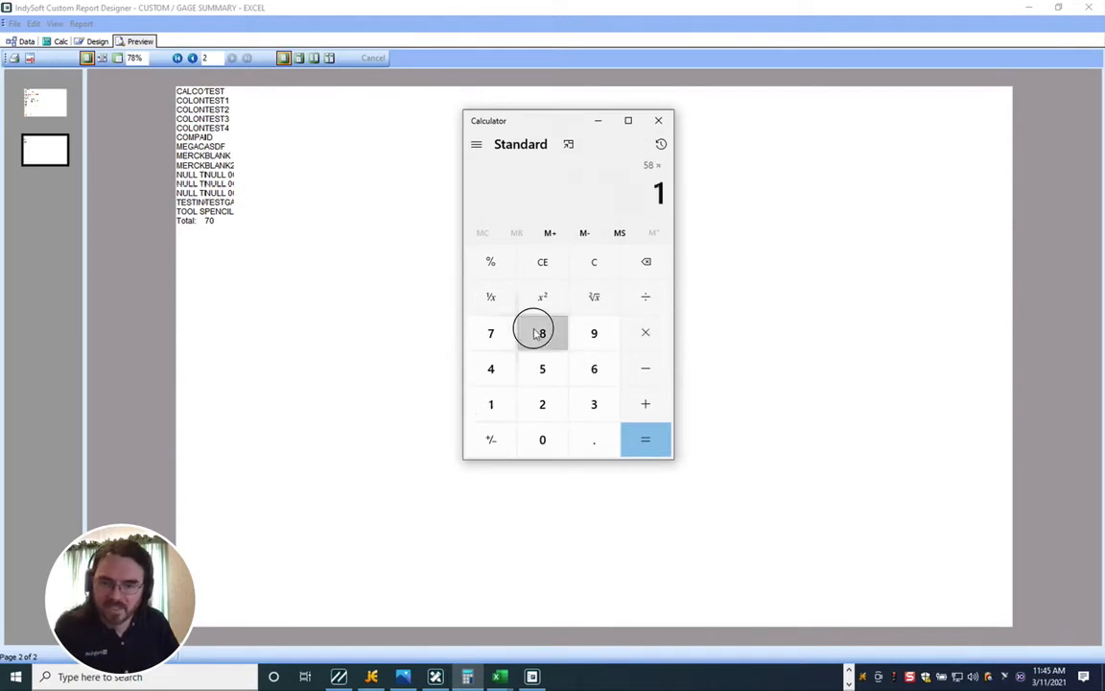
pyautogui.click(649, 445)
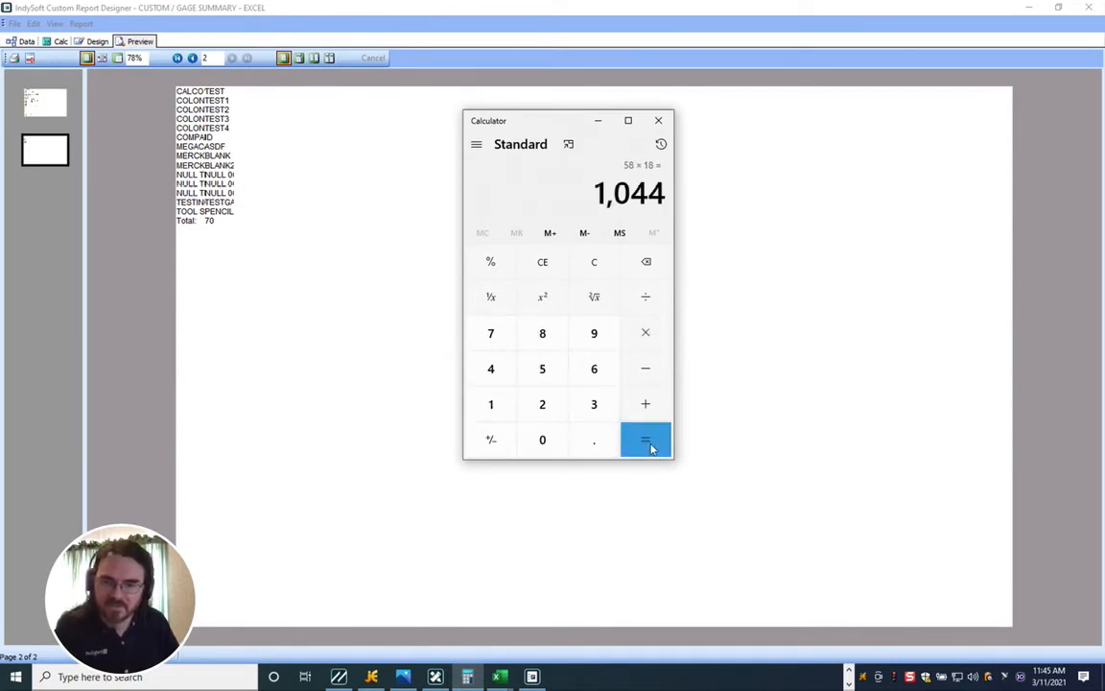
pyautogui.click(659, 304)
pyautogui.click(492, 333)
pyautogui.click(544, 403)
pyautogui.click(649, 443)
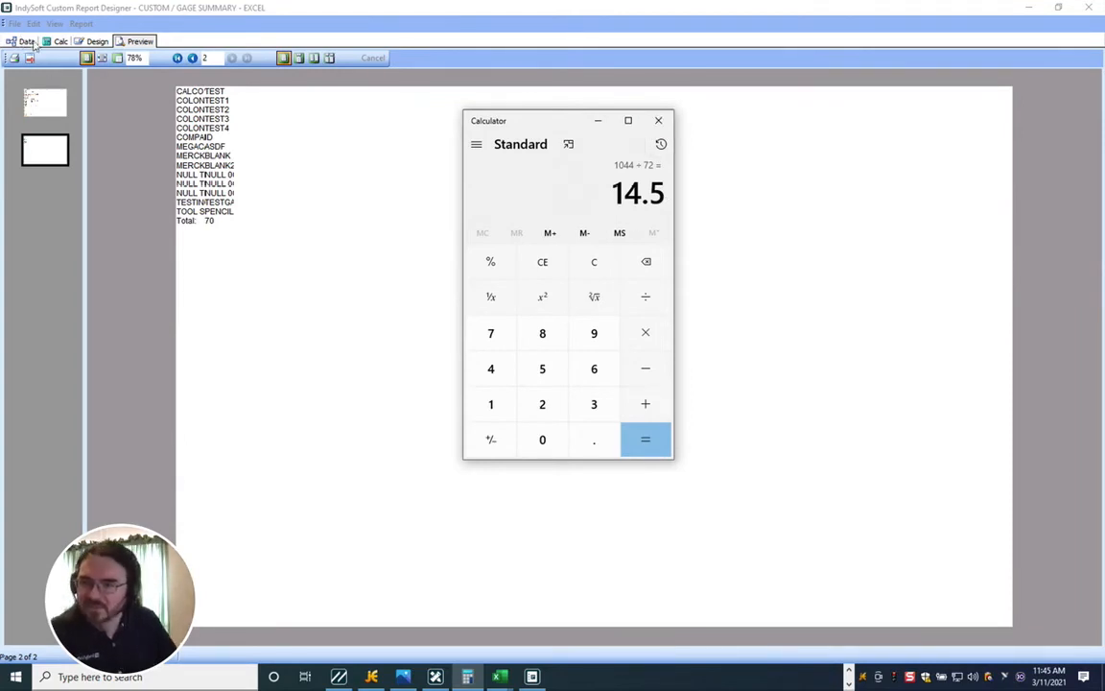
# Set the report's custom paper height to 14.5 in the page setup and preview the report.
pyautogui.click(93, 42)
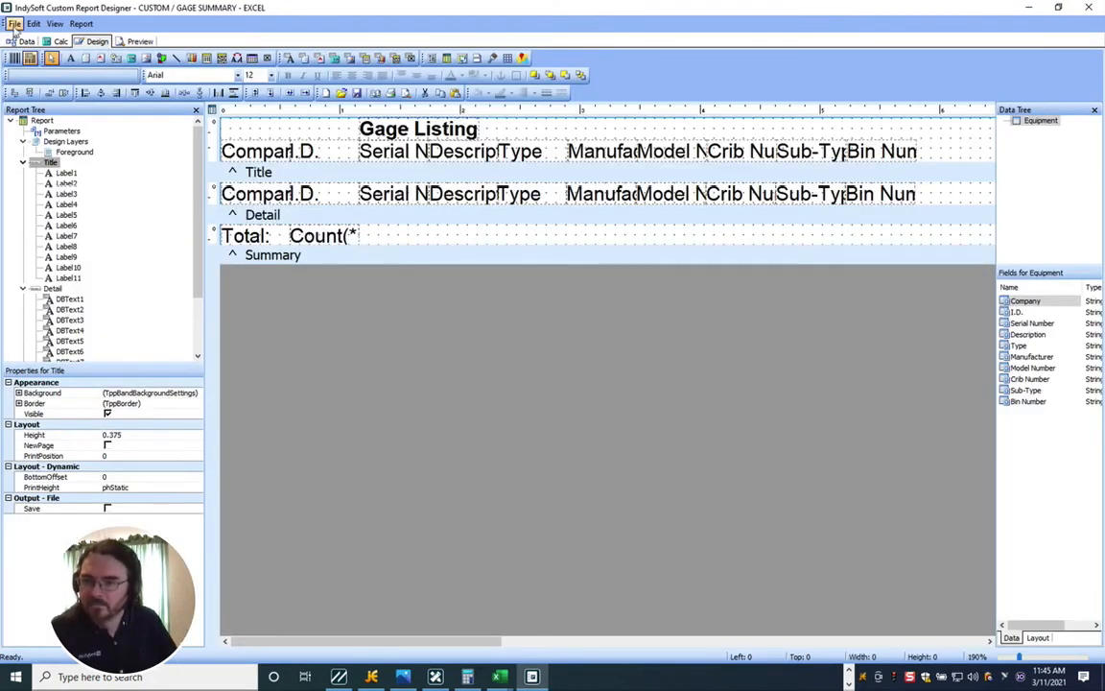
pyautogui.click(15, 24)
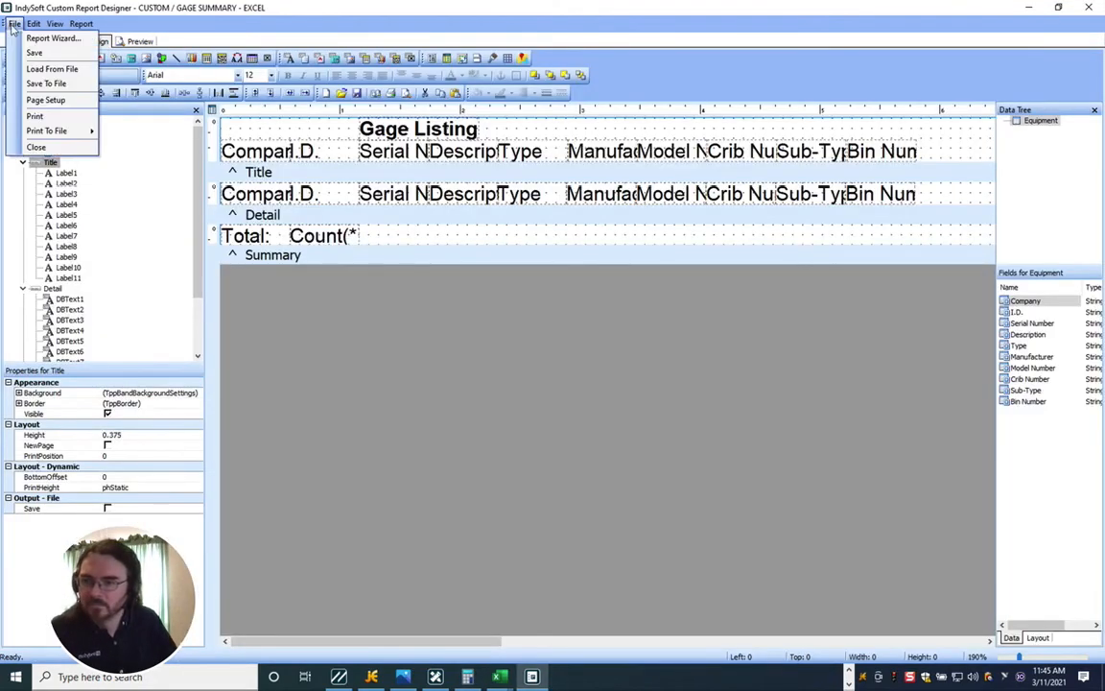
pyautogui.click(50, 99)
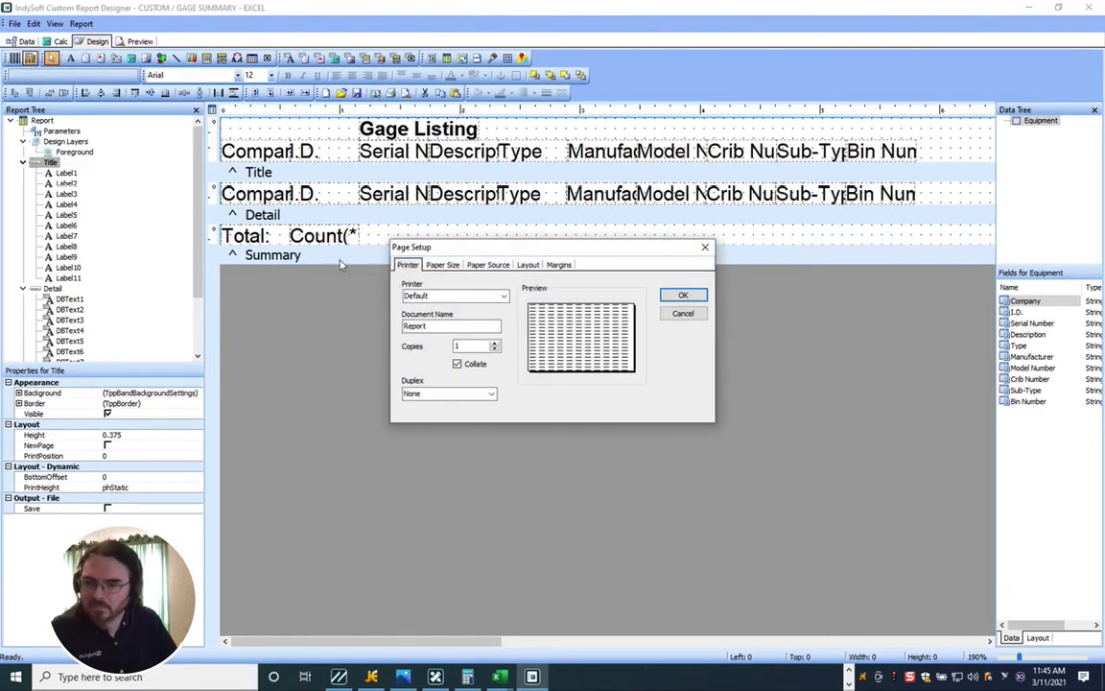
pyautogui.click(444, 266)
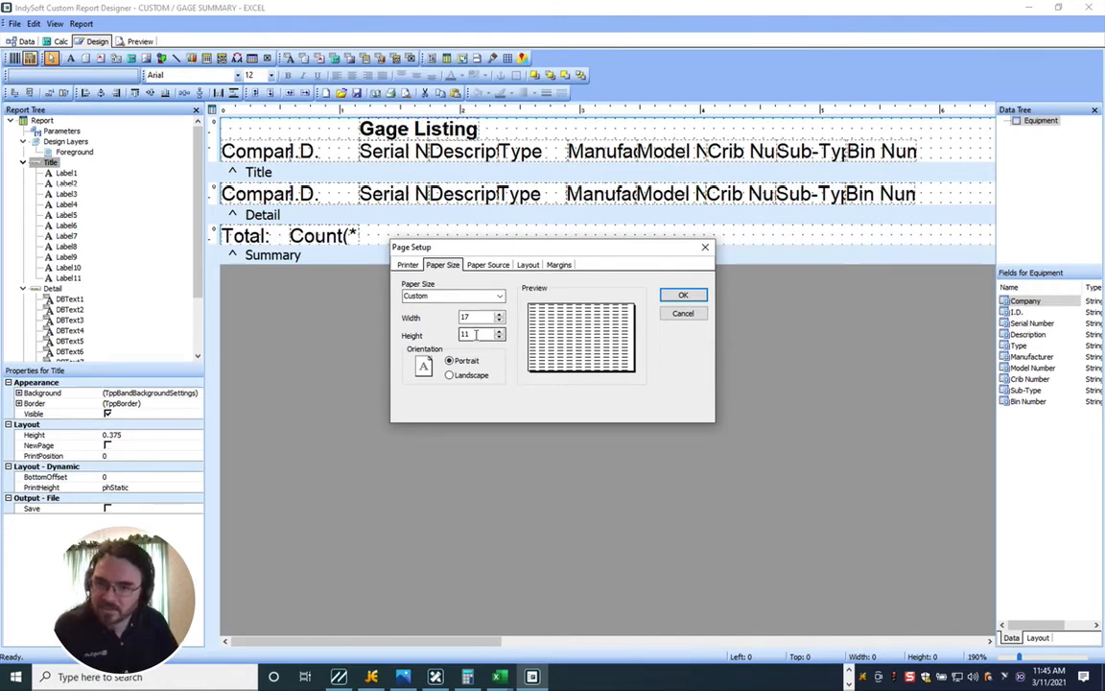
pyautogui.moveTo(475, 334); pyautogui.dragTo(450, 334)
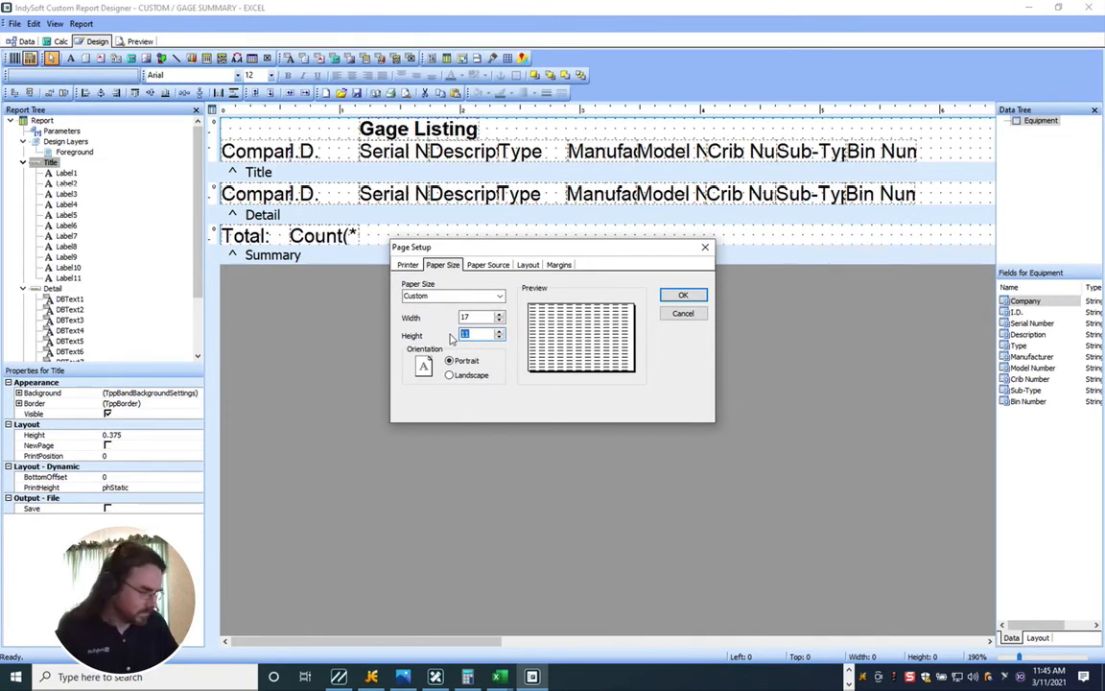
pyautogui.write('1')
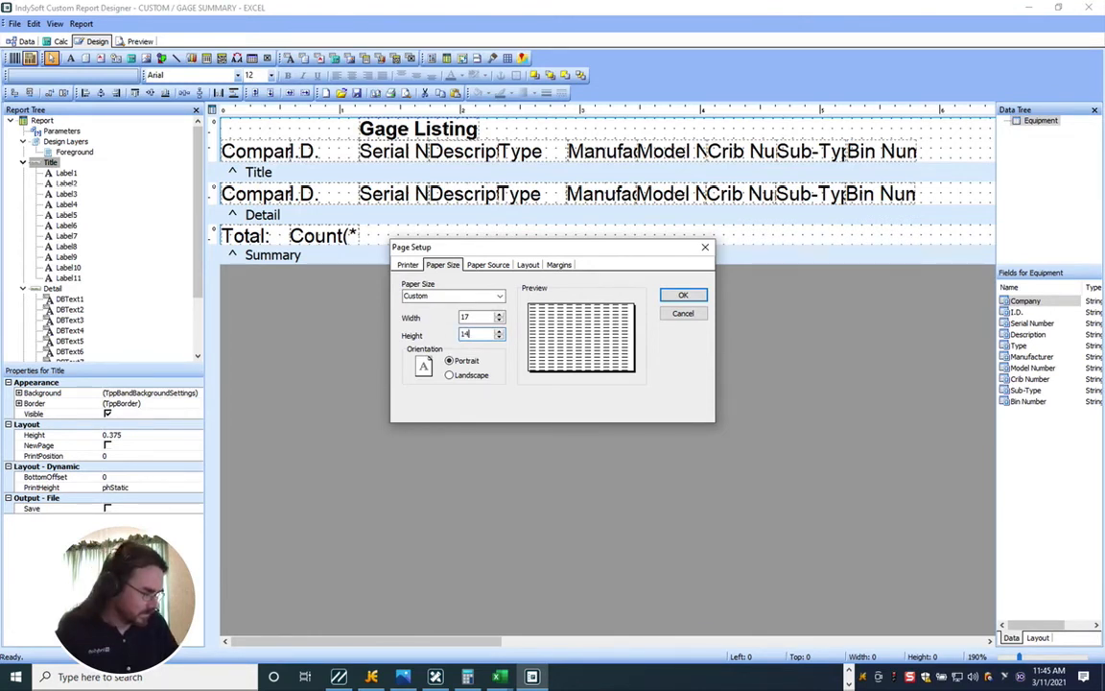
pyautogui.press('Return')
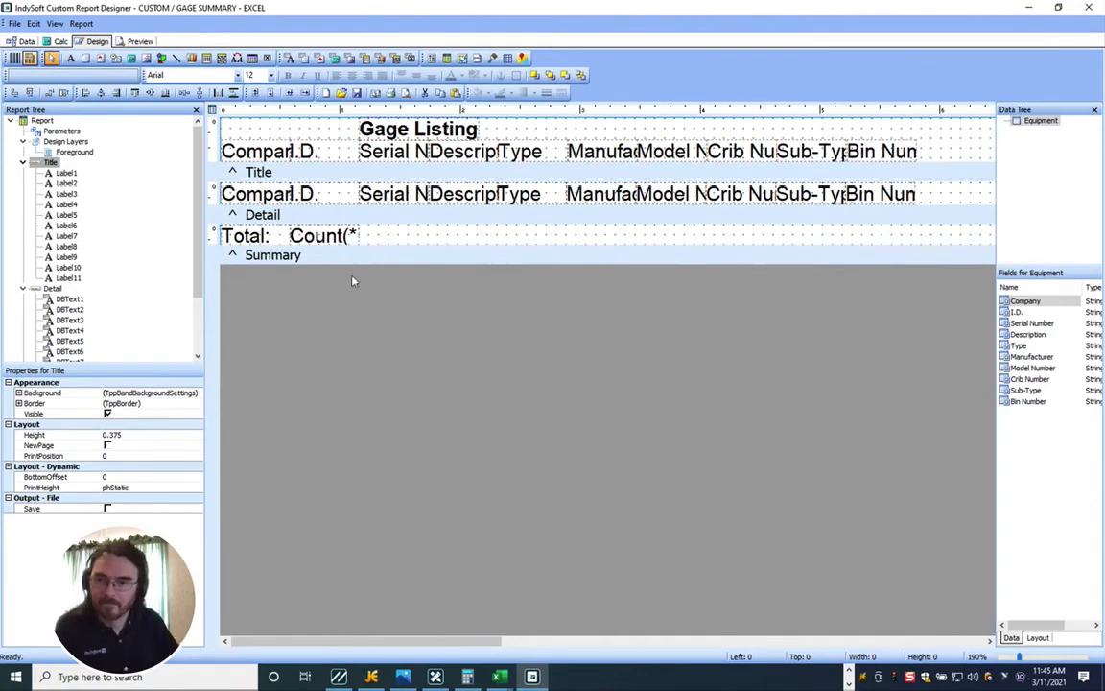
pyautogui.click(125, 41)
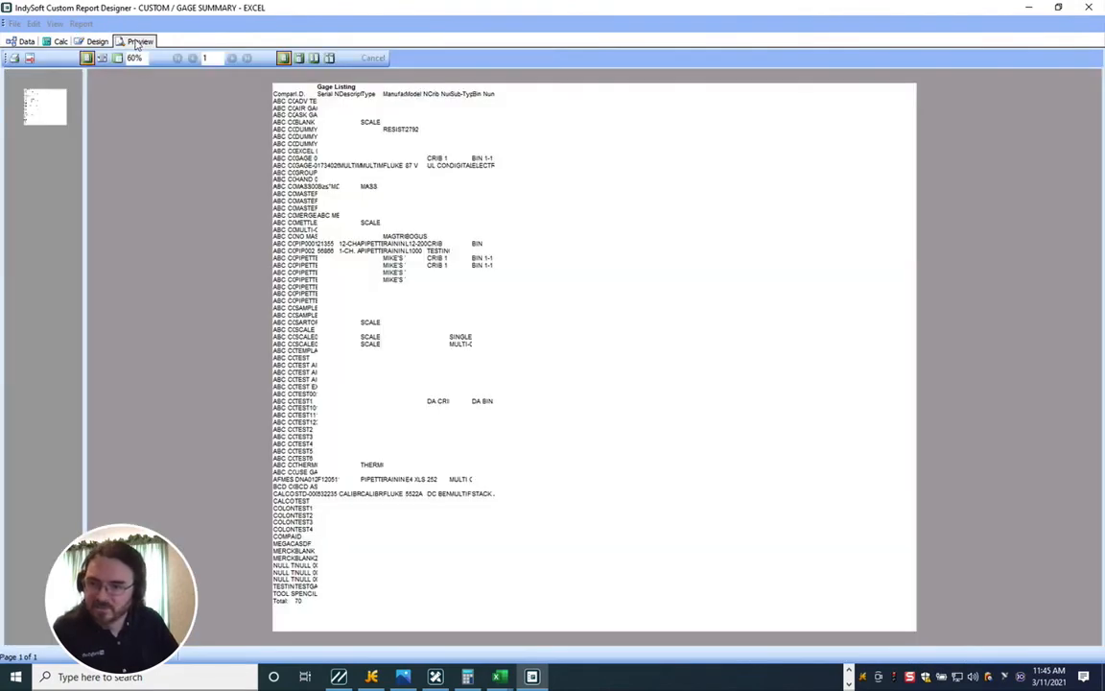
# Return to the report design, set the custom paper height to 10.9, and preview the report's first page.
pyautogui.click(28, 42)
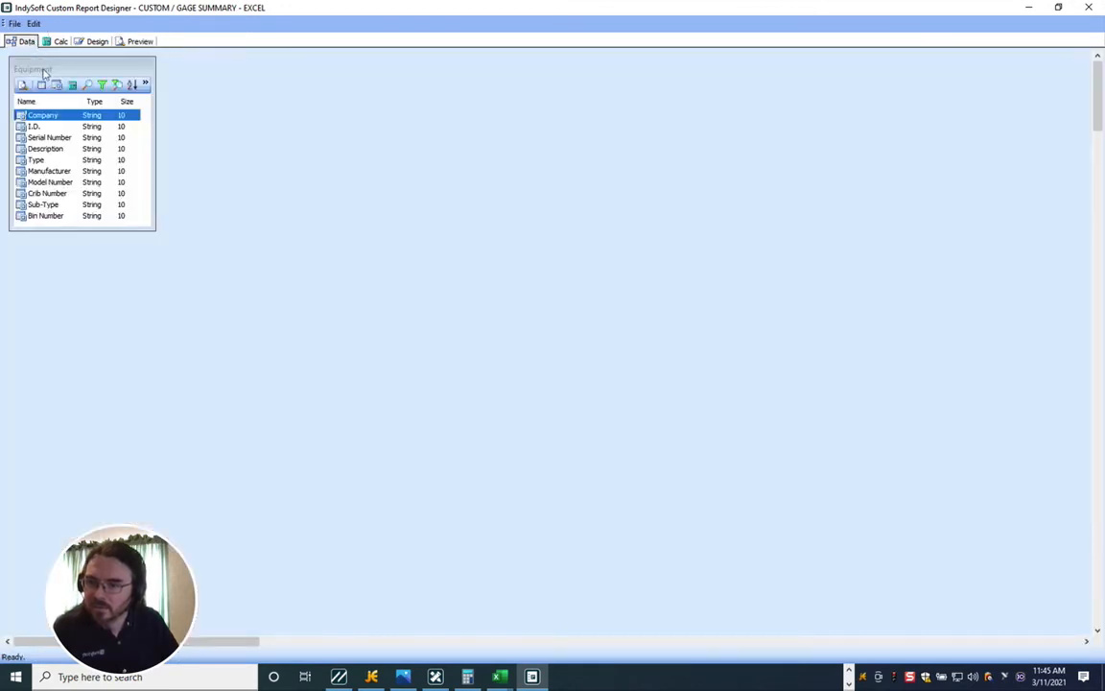
pyautogui.click(99, 42)
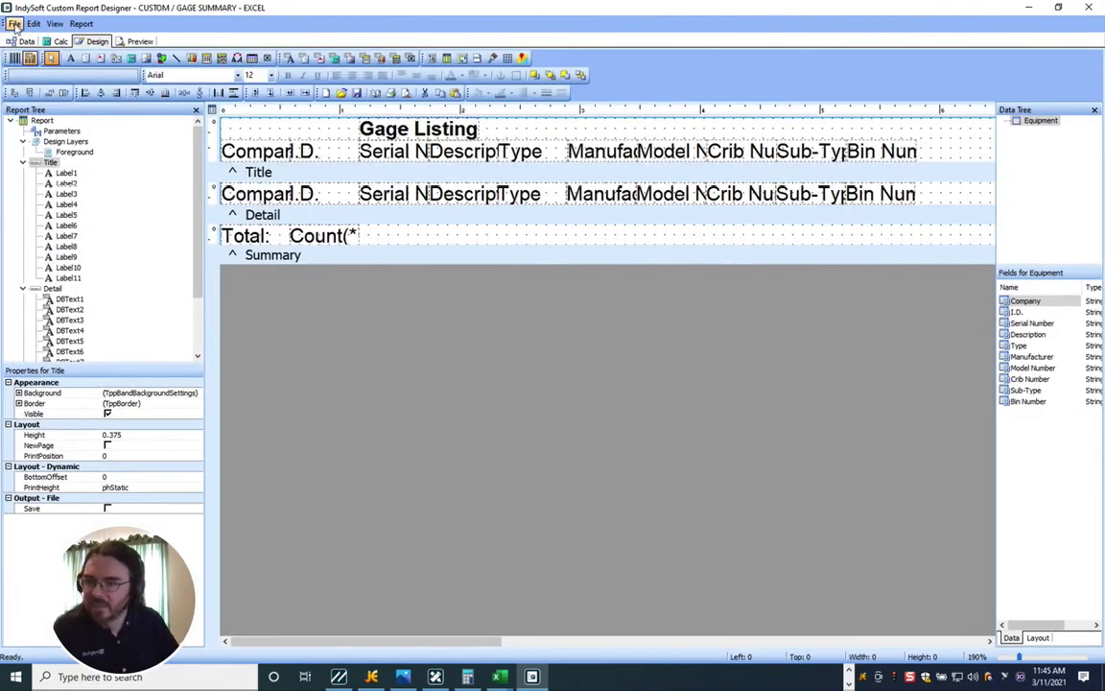
pyautogui.click(14, 23)
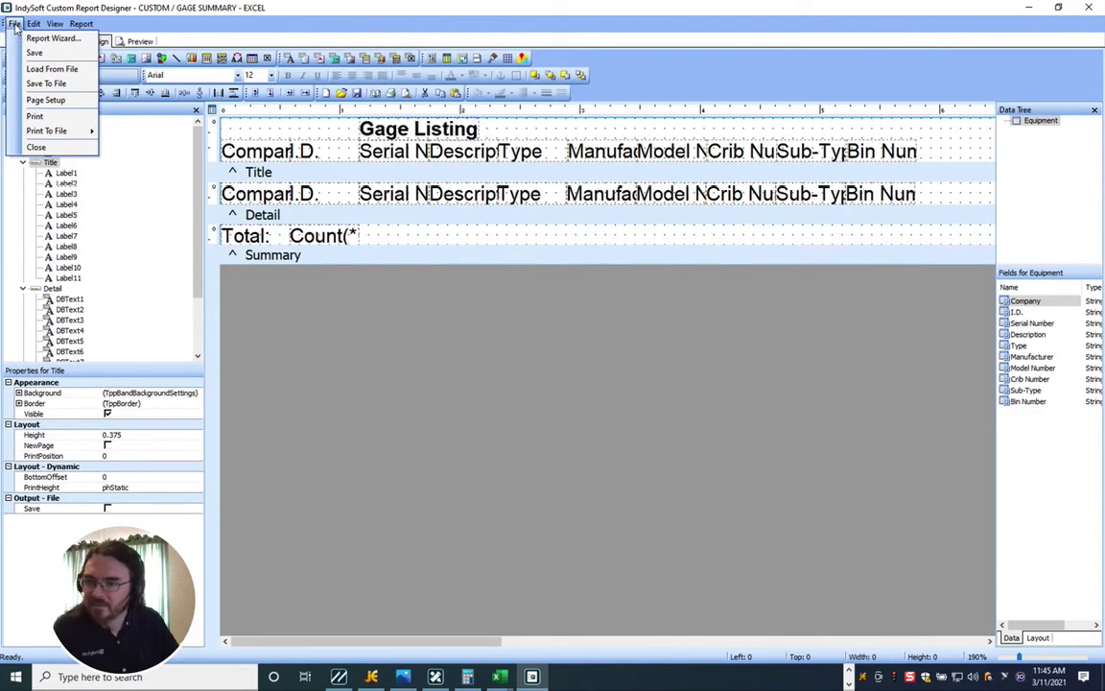
pyautogui.click(46, 100)
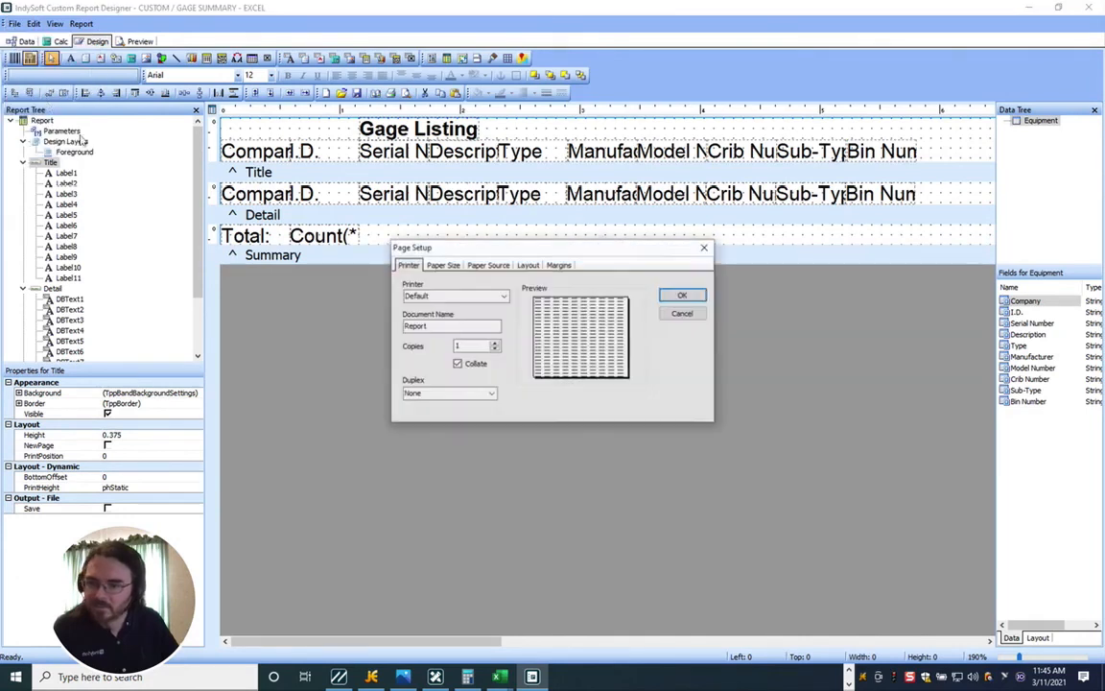
pyautogui.click(442, 265)
pyautogui.moveTo(485, 335); pyautogui.dragTo(439, 335)
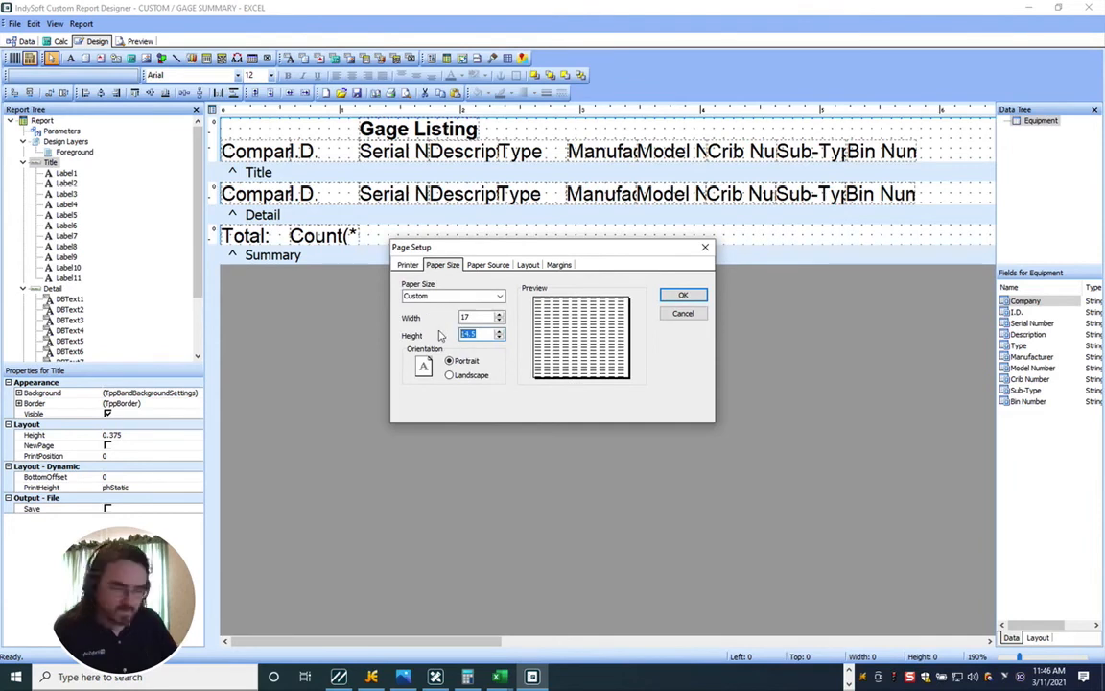
pyautogui.write('1')
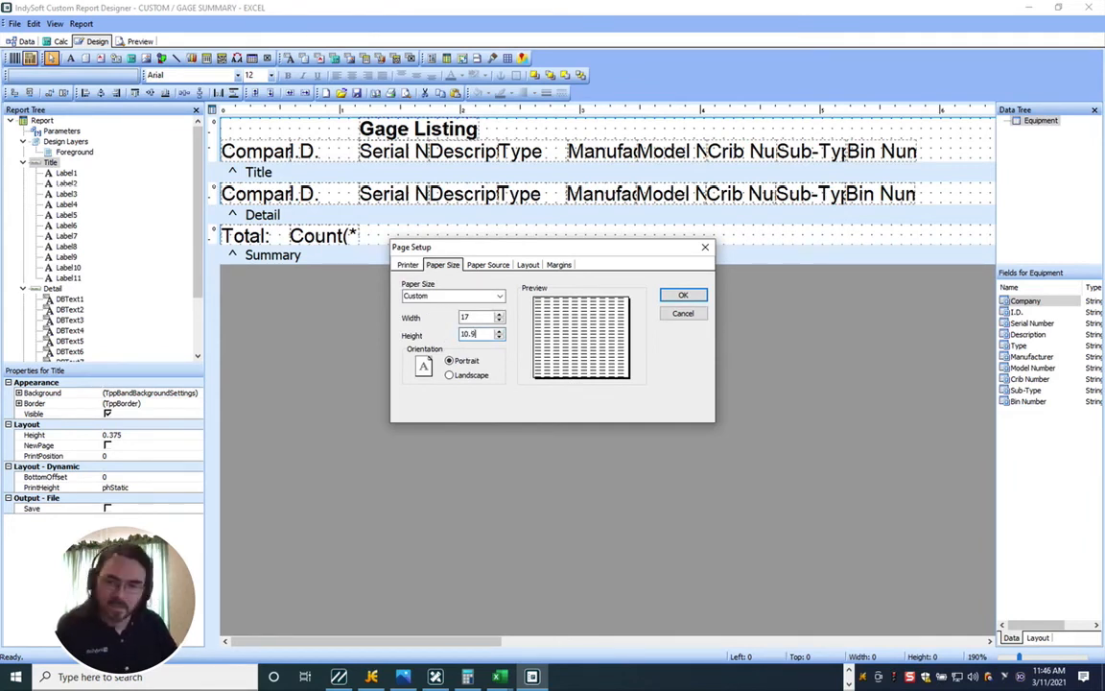
pyautogui.write('0.9')
pyautogui.press('Return')
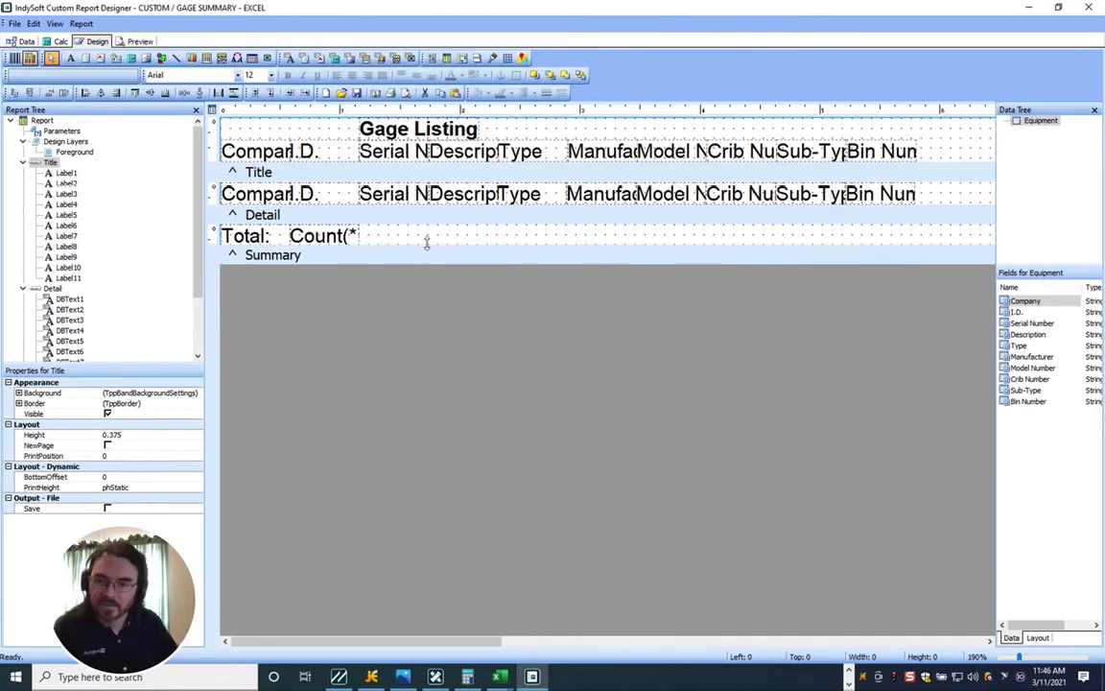
pyautogui.click(140, 41)
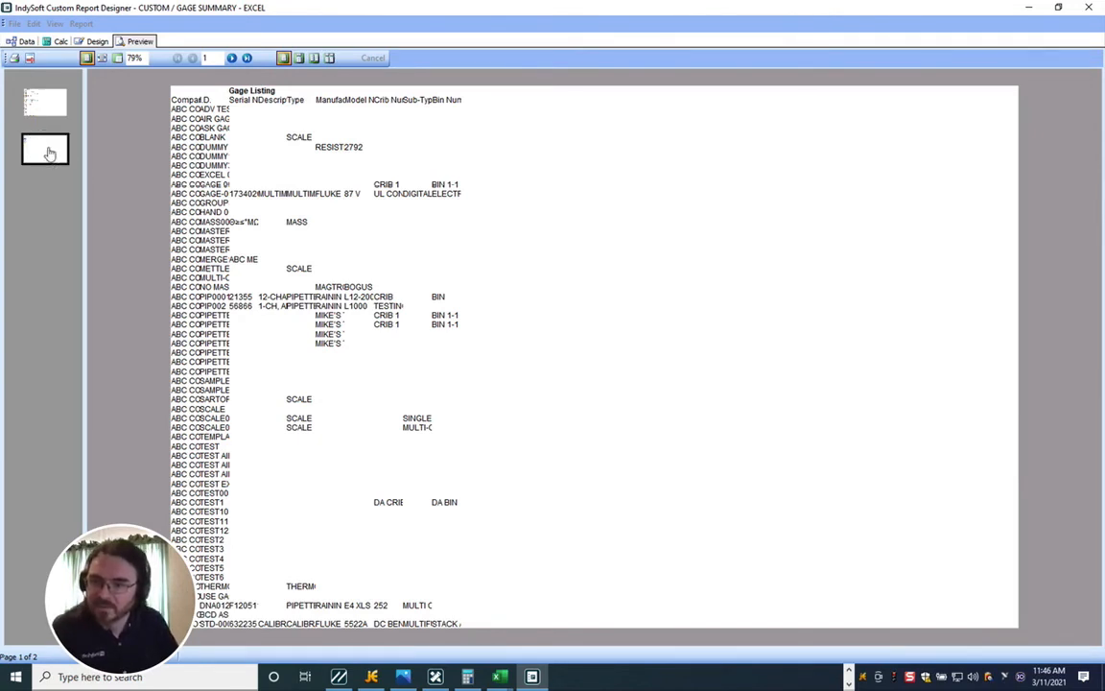
pyautogui.click(46, 101)
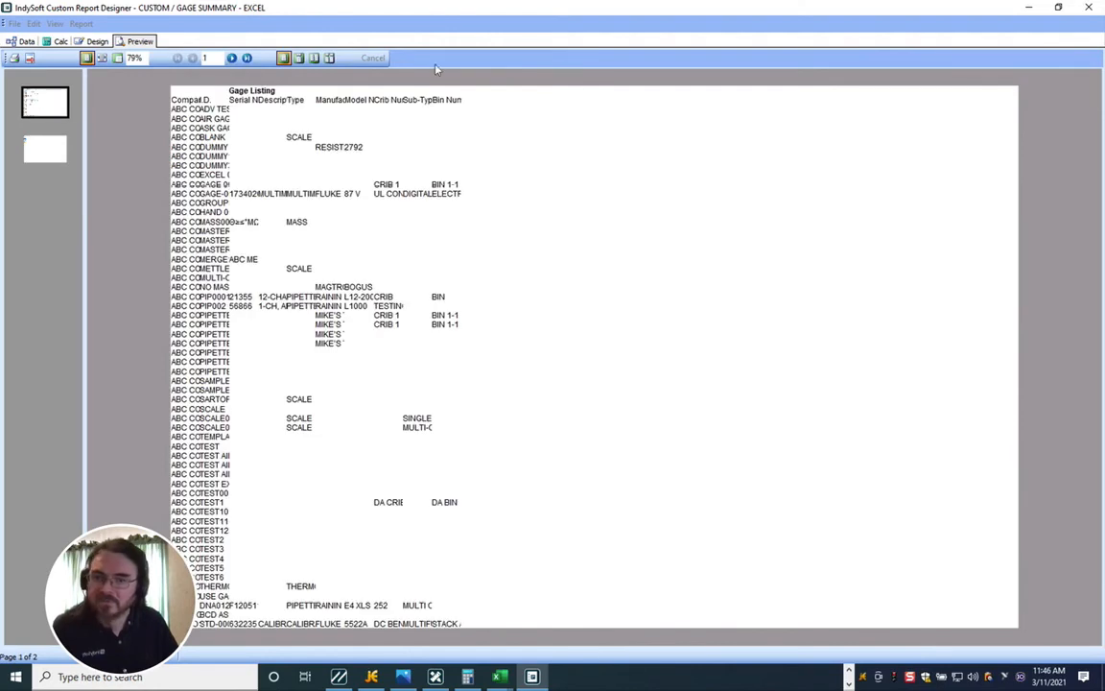
# Save the report design with the check-in note "asdf".
pyautogui.click(94, 41)
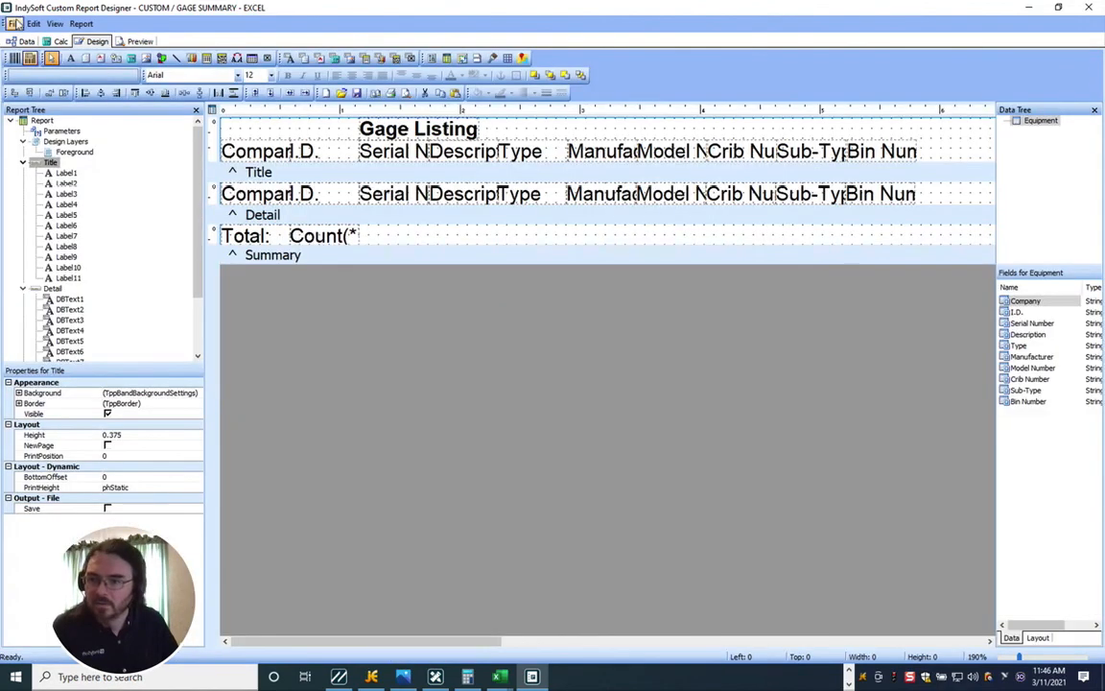
pyautogui.click(16, 23)
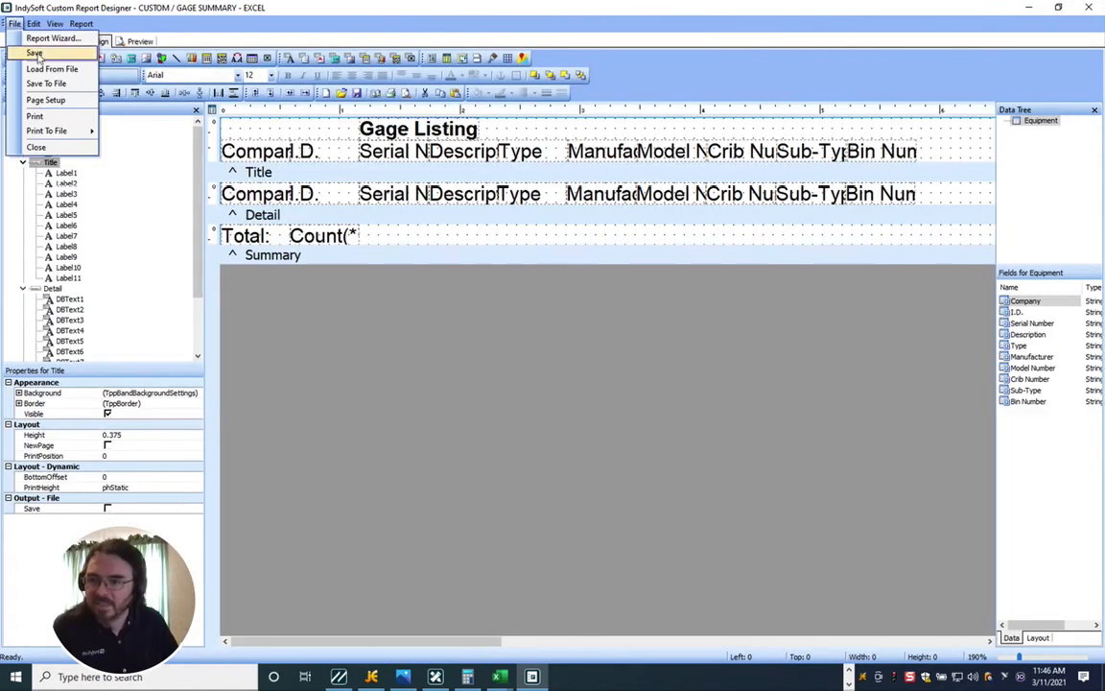
pyautogui.click(35, 52)
pyautogui.click(358, 187)
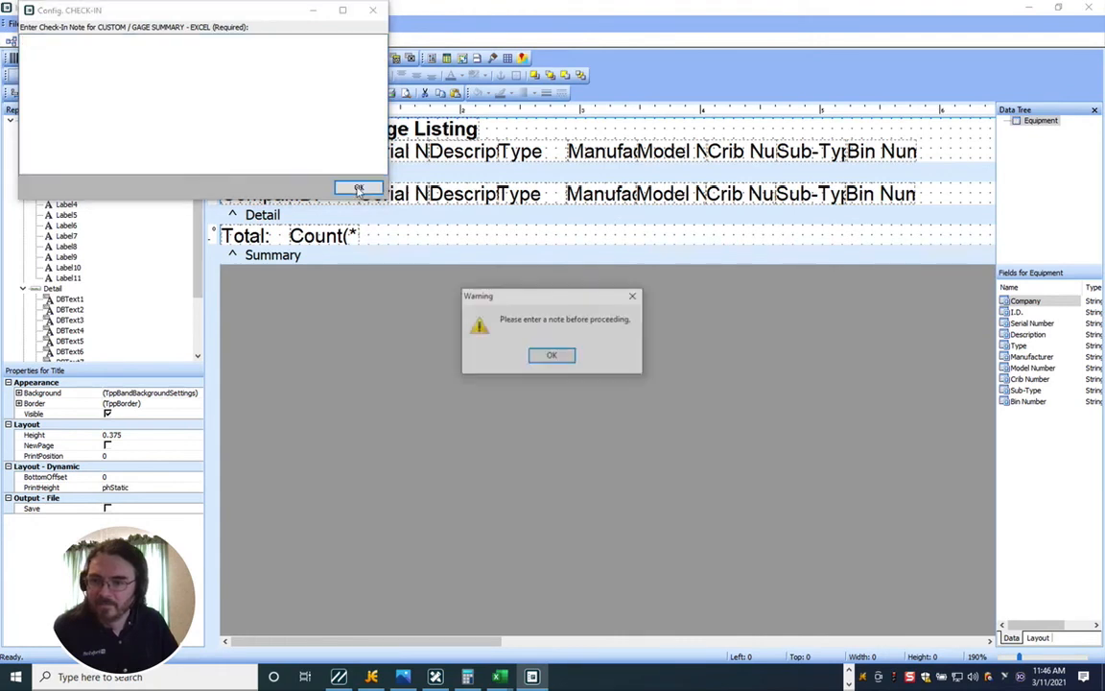
pyautogui.click(552, 357)
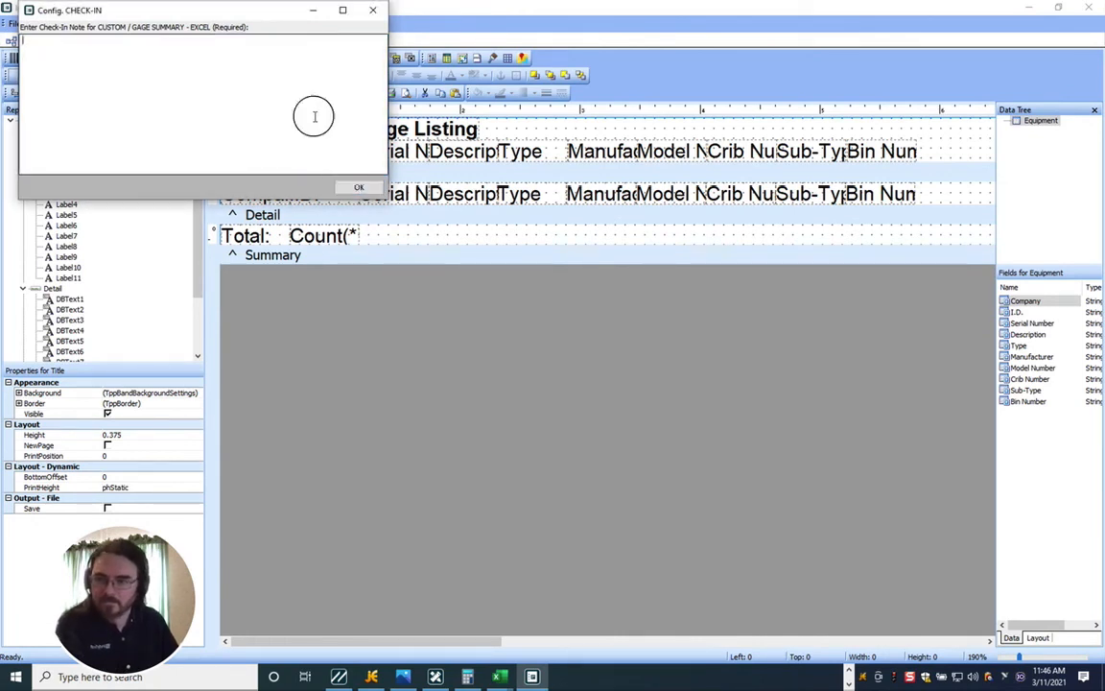
pyautogui.write('asdf')
pyautogui.click(359, 189)
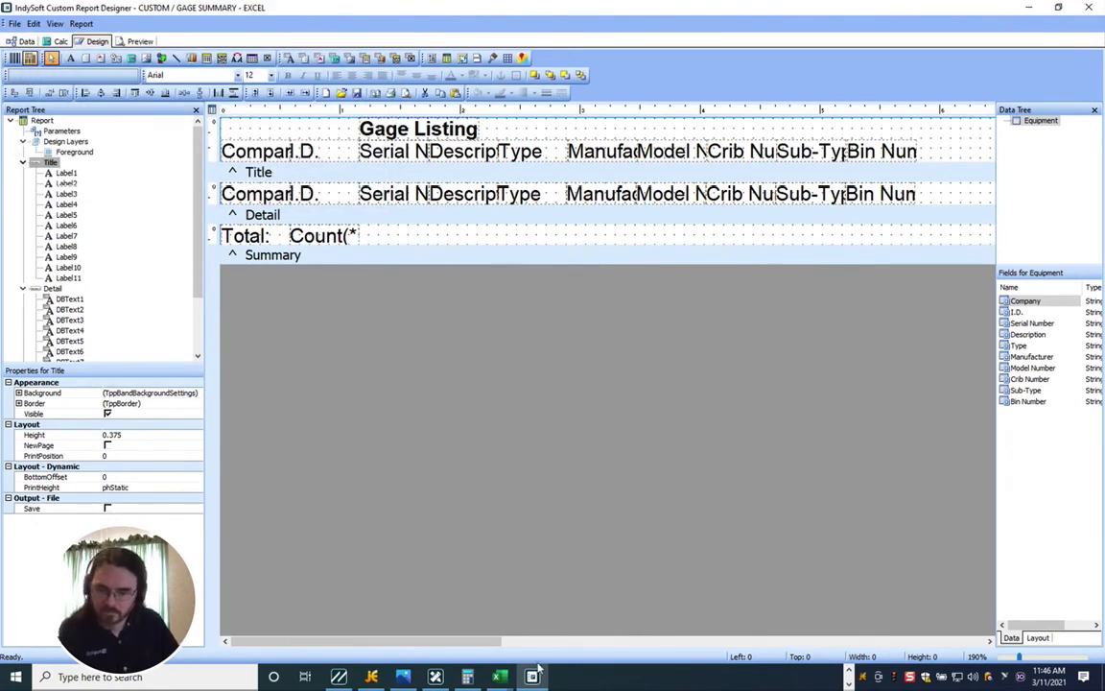
# Switch to the main IndySoft window and reload all settings.
pyautogui.moveTo(501, 680)
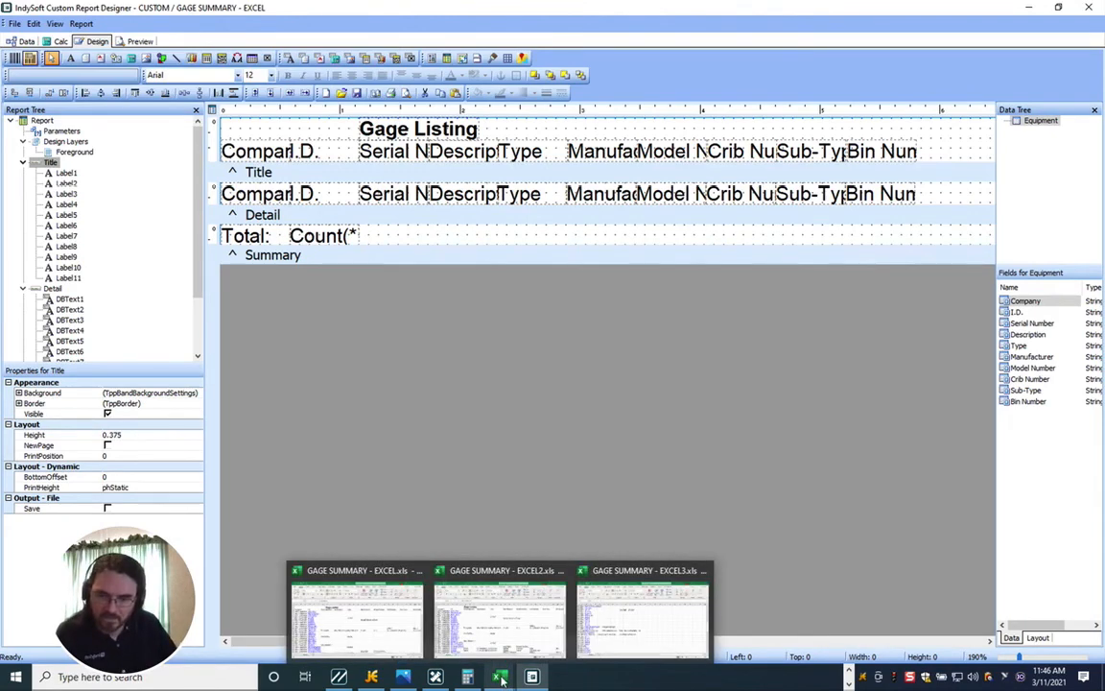
pyautogui.click(339, 678)
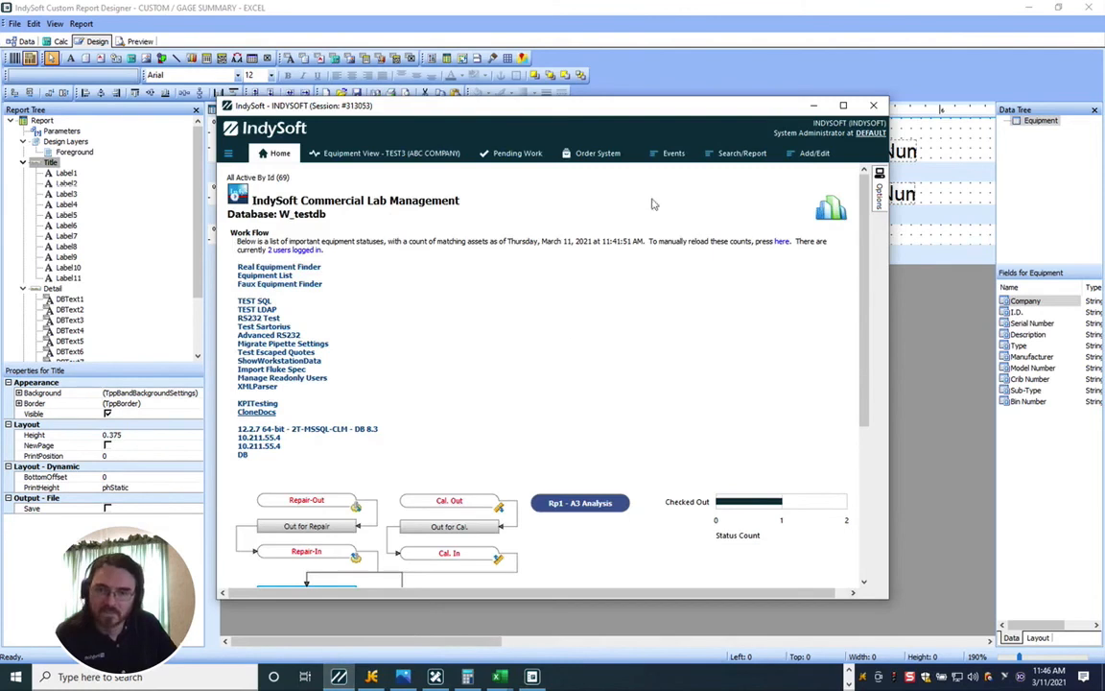
pyautogui.click(677, 156)
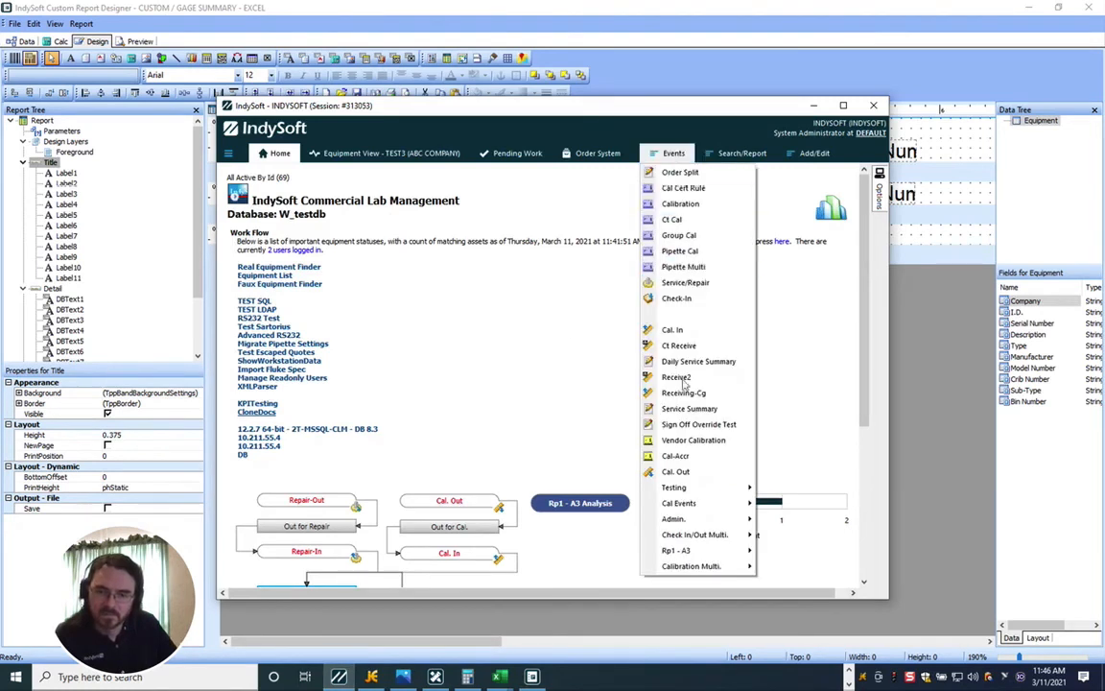
pyautogui.rightClick(697, 128)
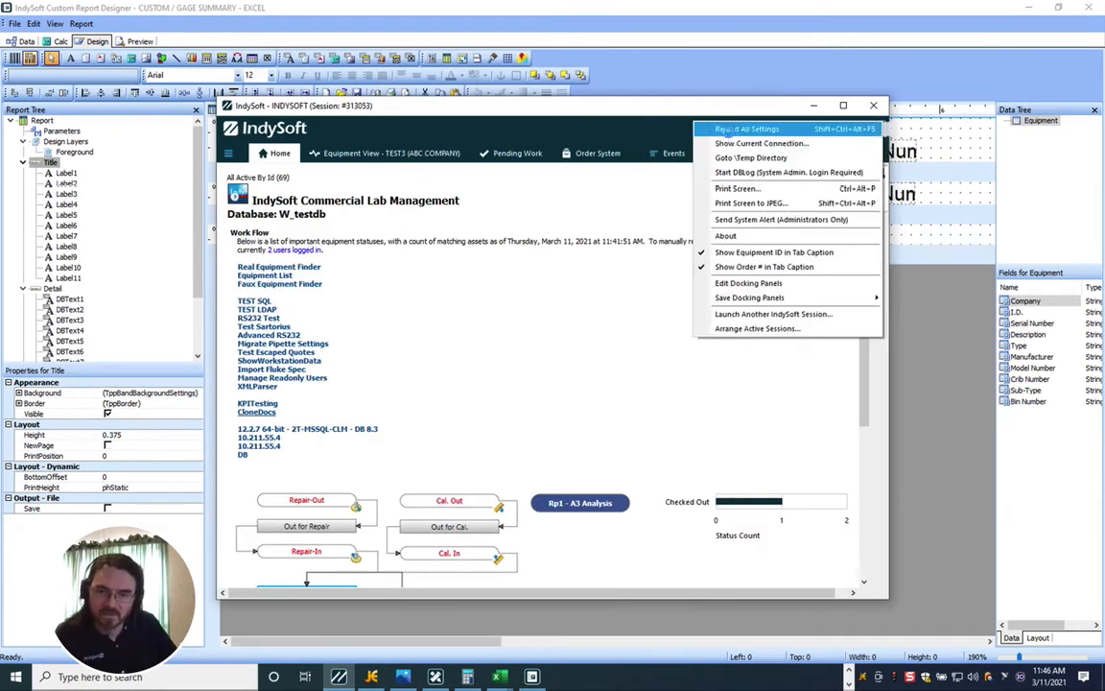
pyautogui.click(725, 129)
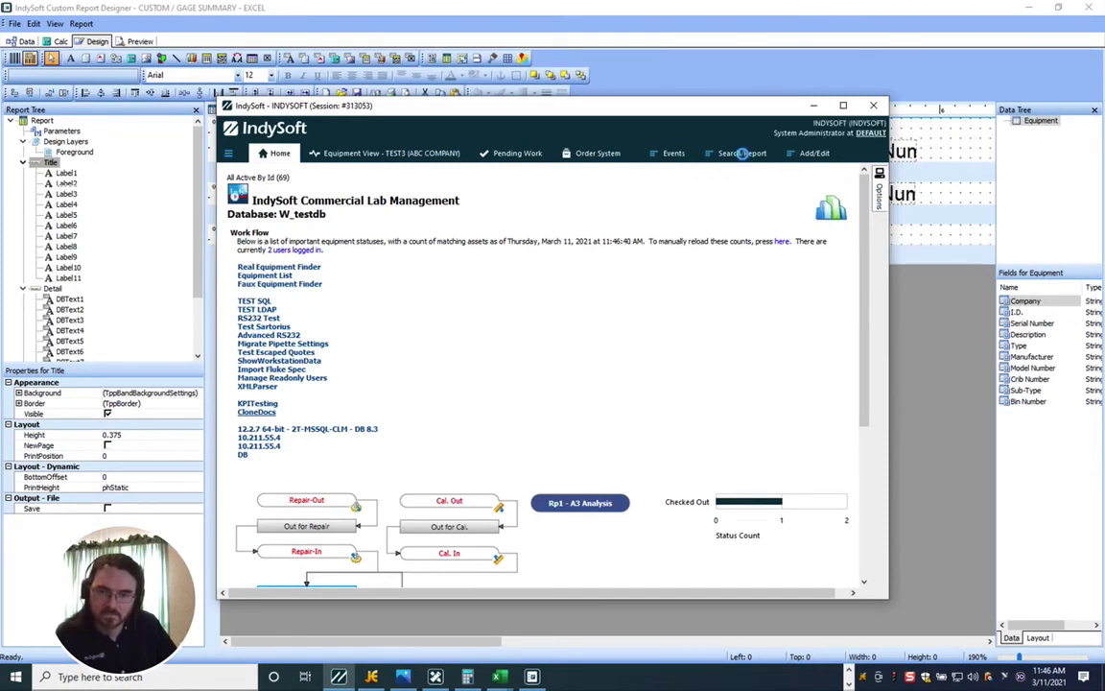
# Run the Gage Summary - Excel report and save its export in Documents as GAGE SUMMARY - EXCEL4.xls.
pyautogui.click(742, 153)
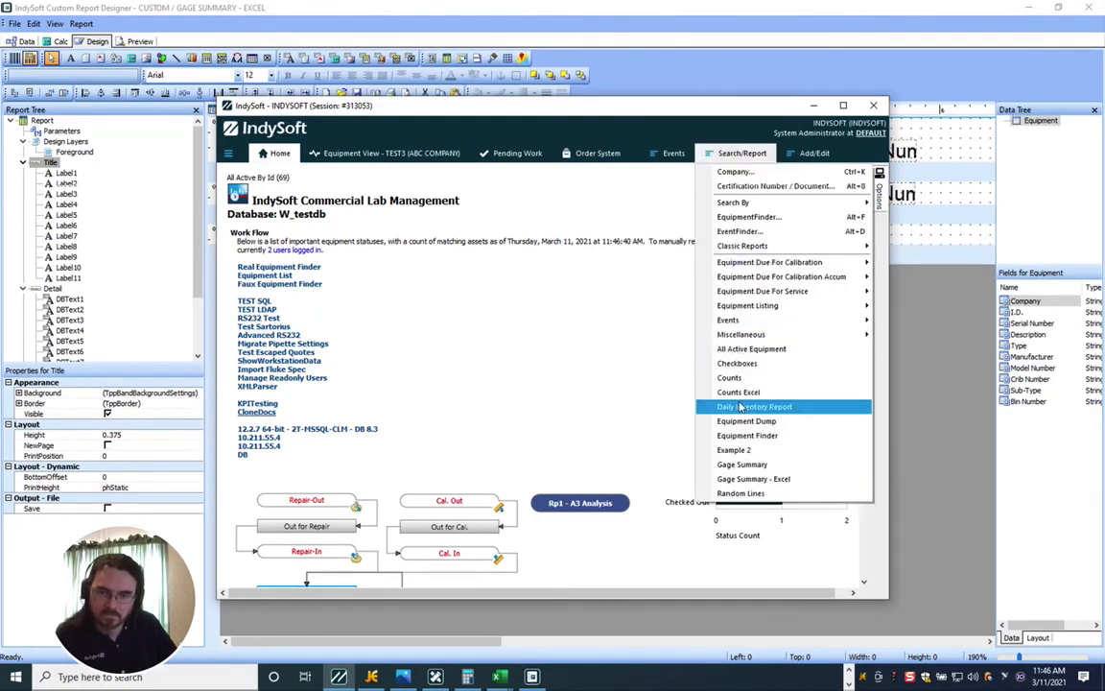
pyautogui.click(743, 481)
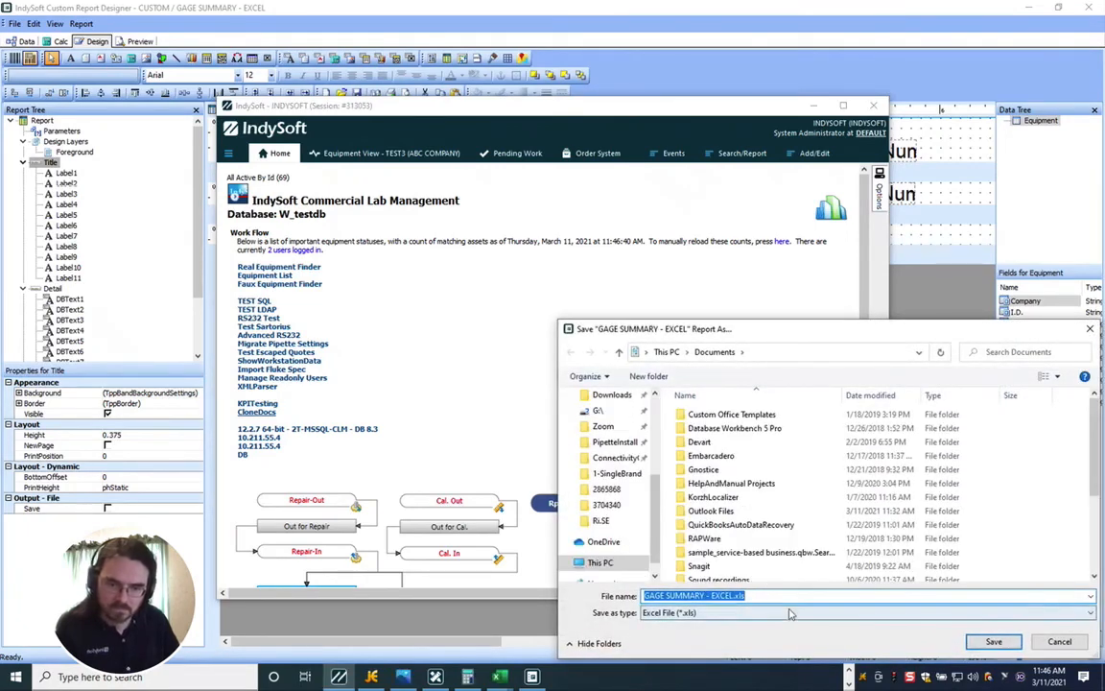
pyautogui.click(732, 596)
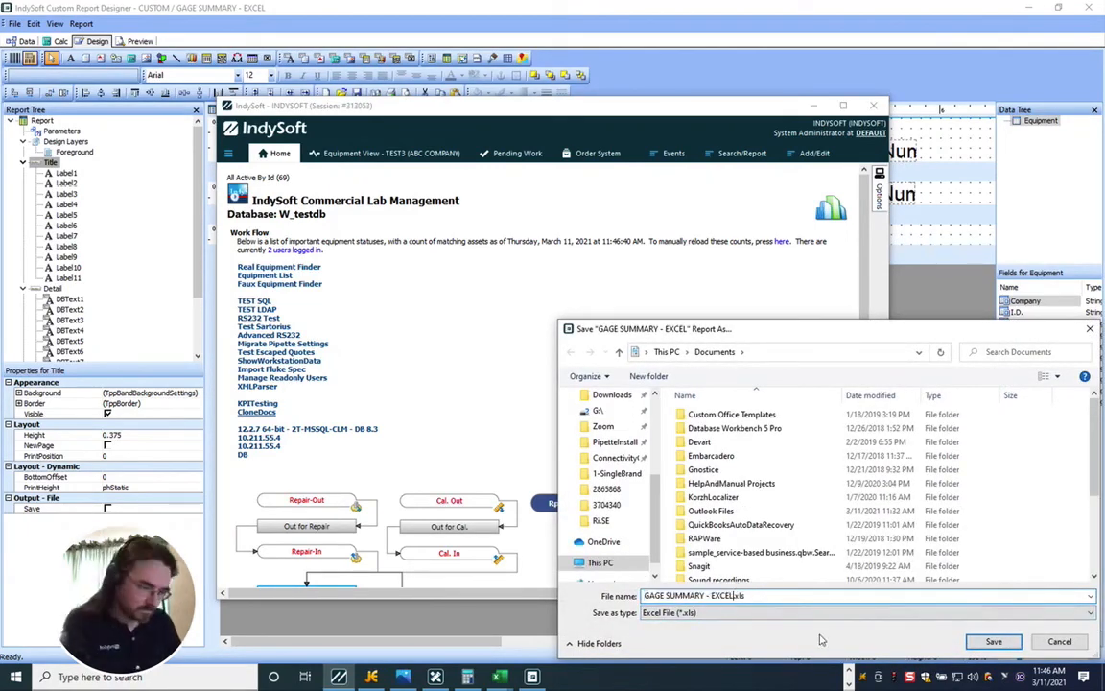
pyautogui.click(994, 641)
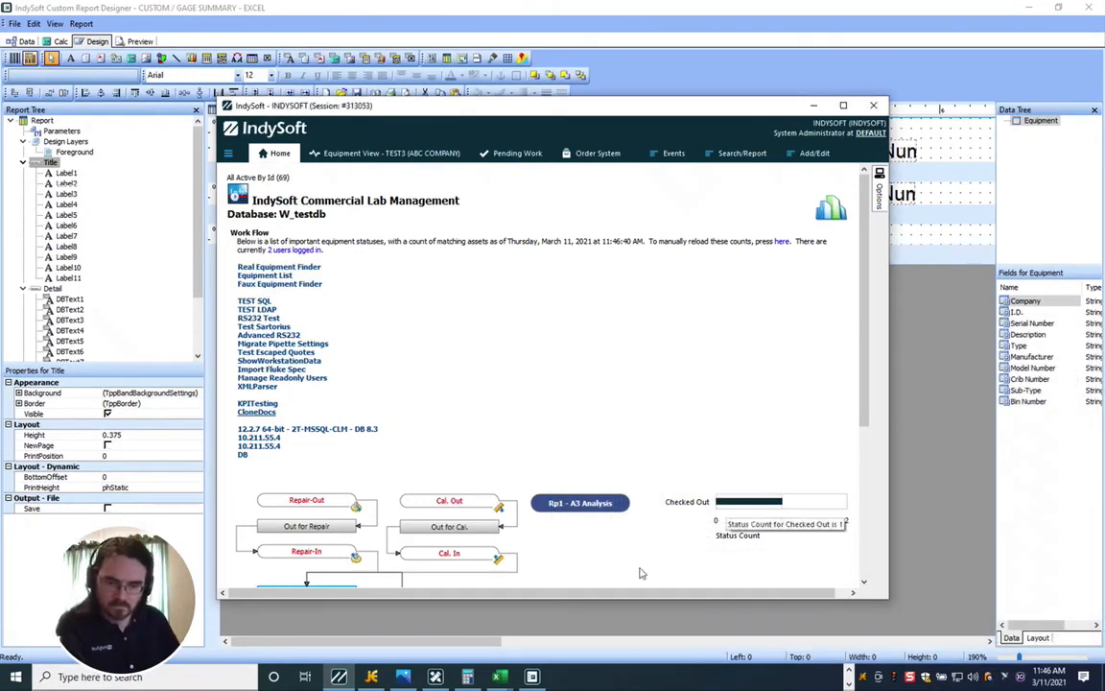
# Open GAGE SUMMARY - EXCEL4.xls from the Documents folder, examine the rows around the page break, and offset its window to compare with GAGE SUMMARY - EXCEL3.xls.
pyautogui.click(849, 671)
pyautogui.click(334, 677)
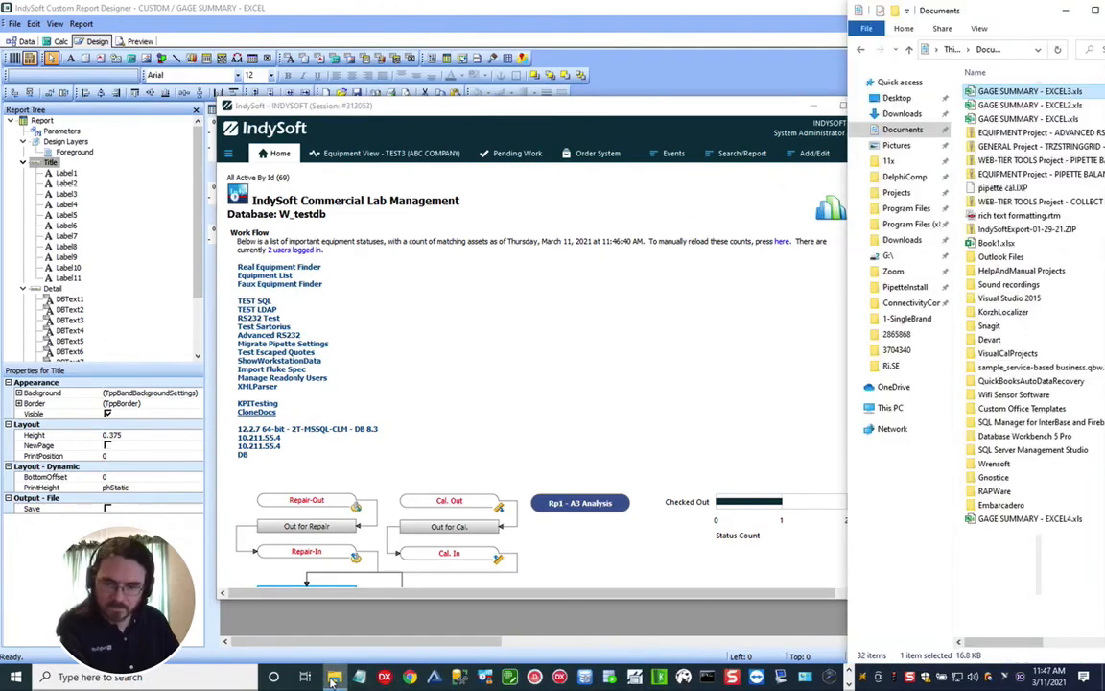
pyautogui.click(1033, 519)
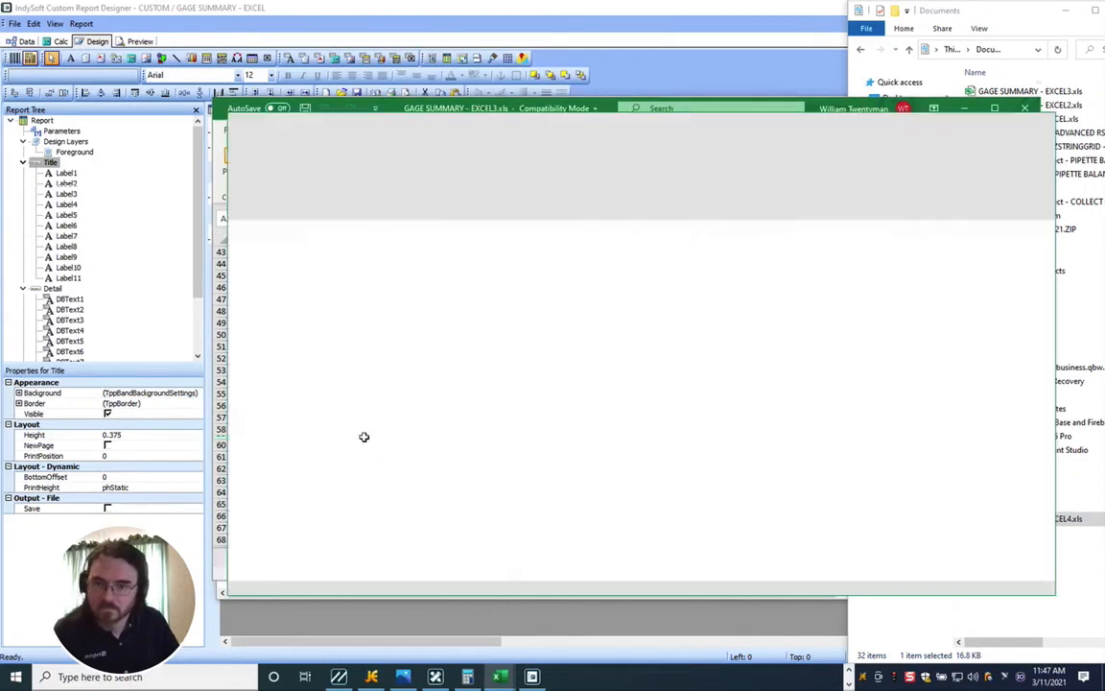
pyautogui.scroll(-14, 440, 473)
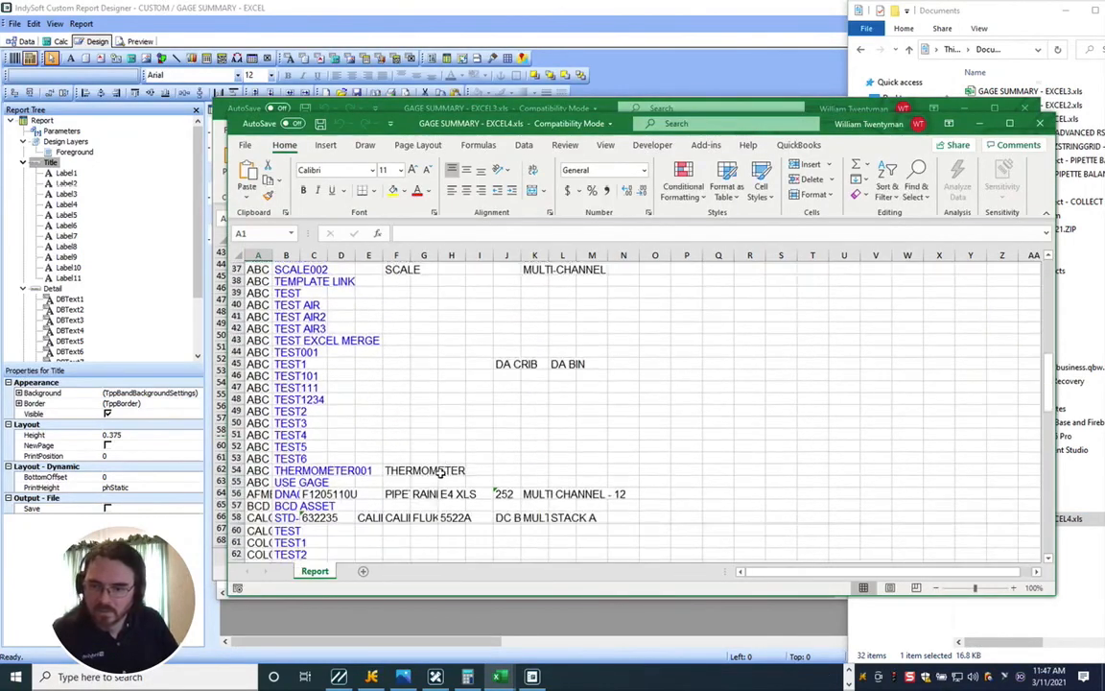
pyautogui.scroll(-1, 441, 473)
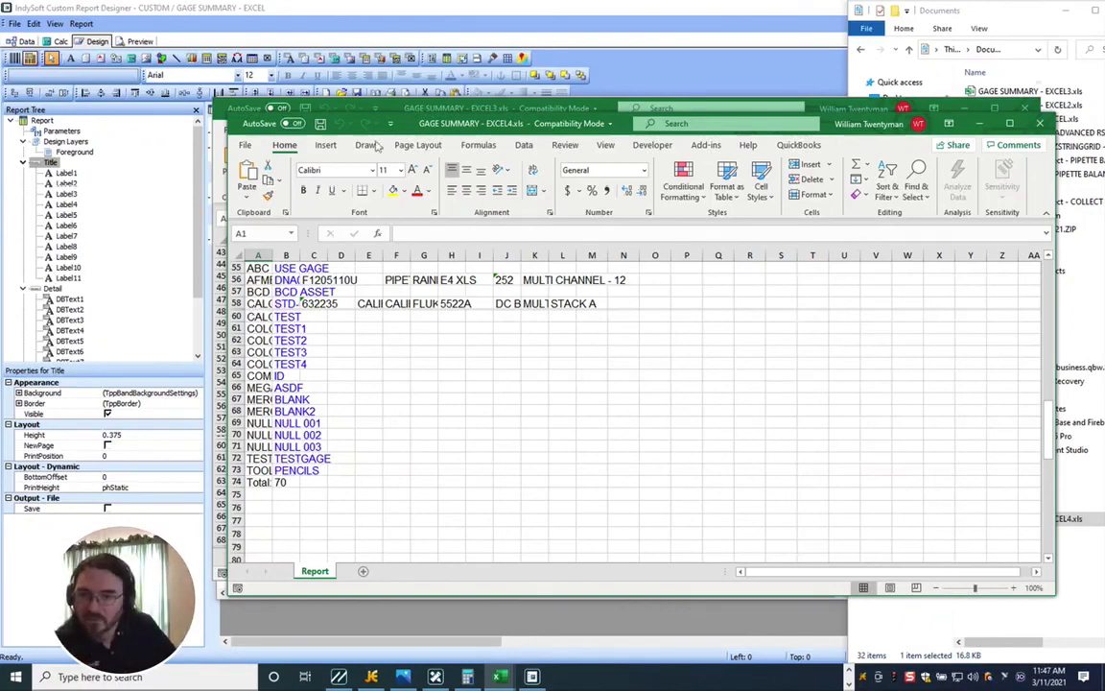
pyautogui.moveTo(442, 128); pyautogui.dragTo(522, 190)
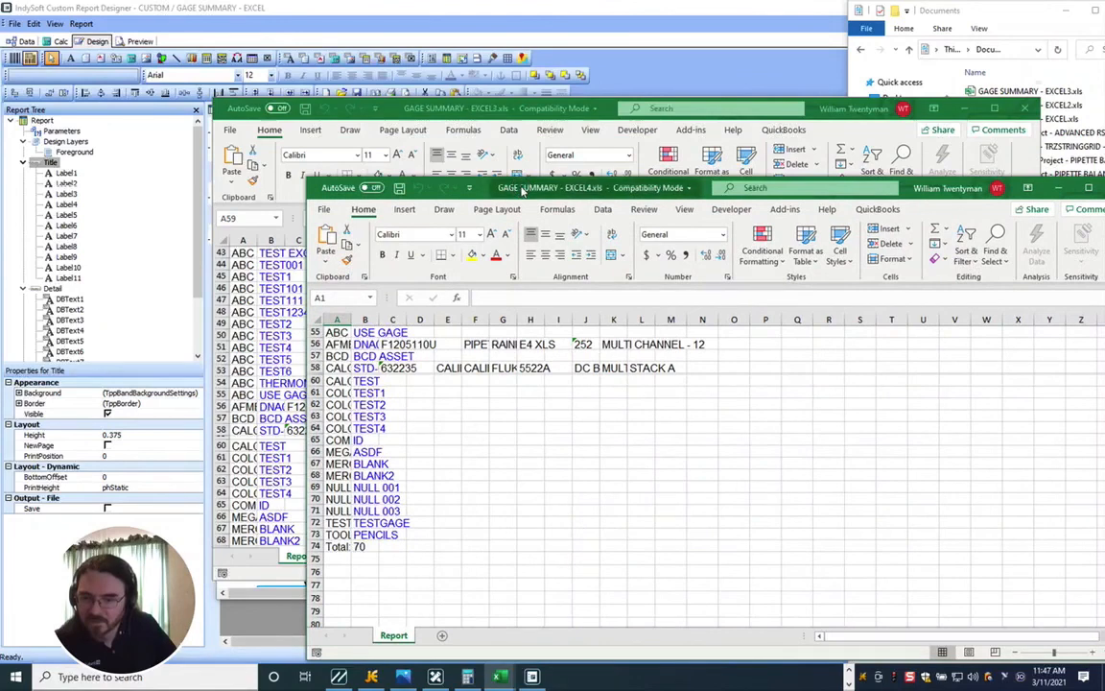